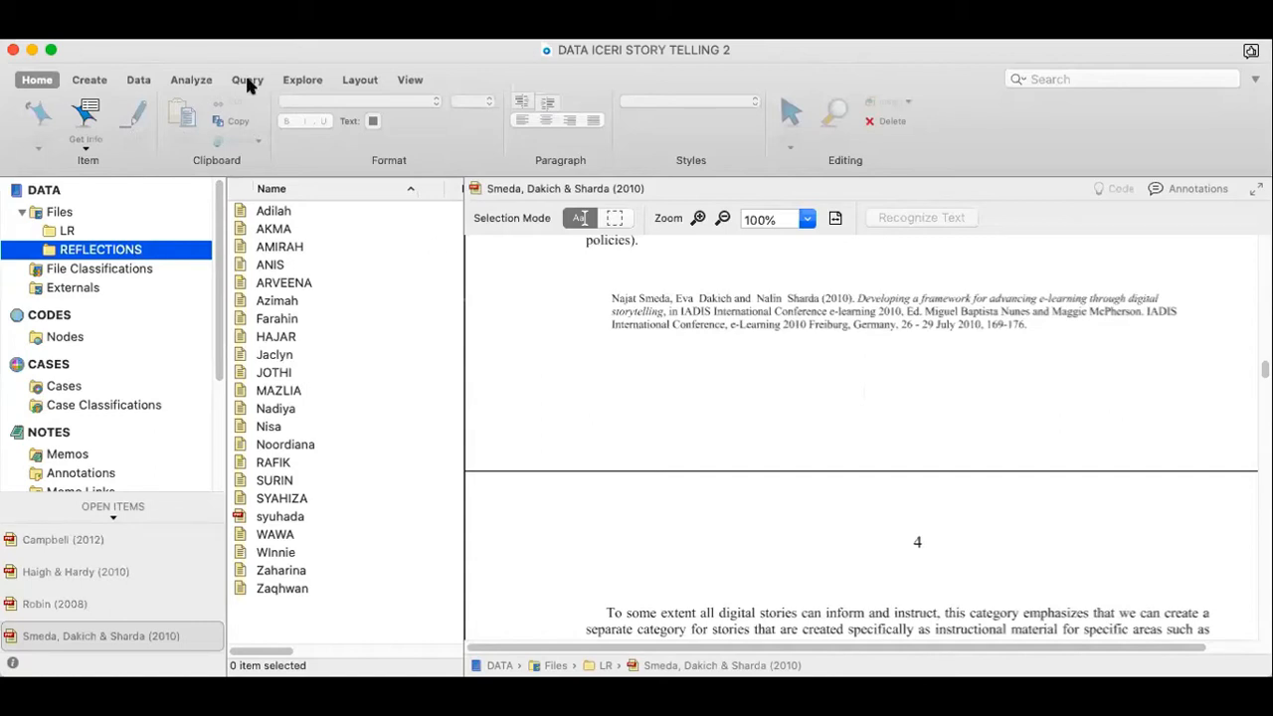
pyautogui.click(114, 32)
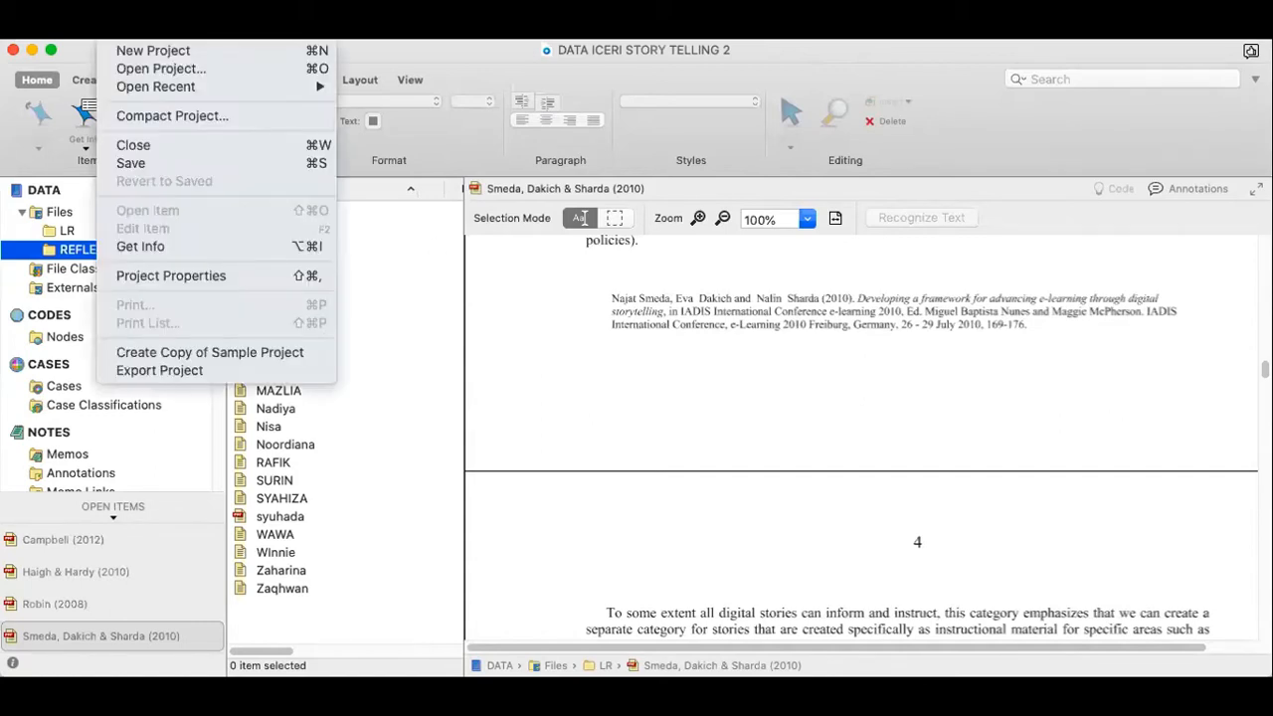
pyautogui.click(199, 53)
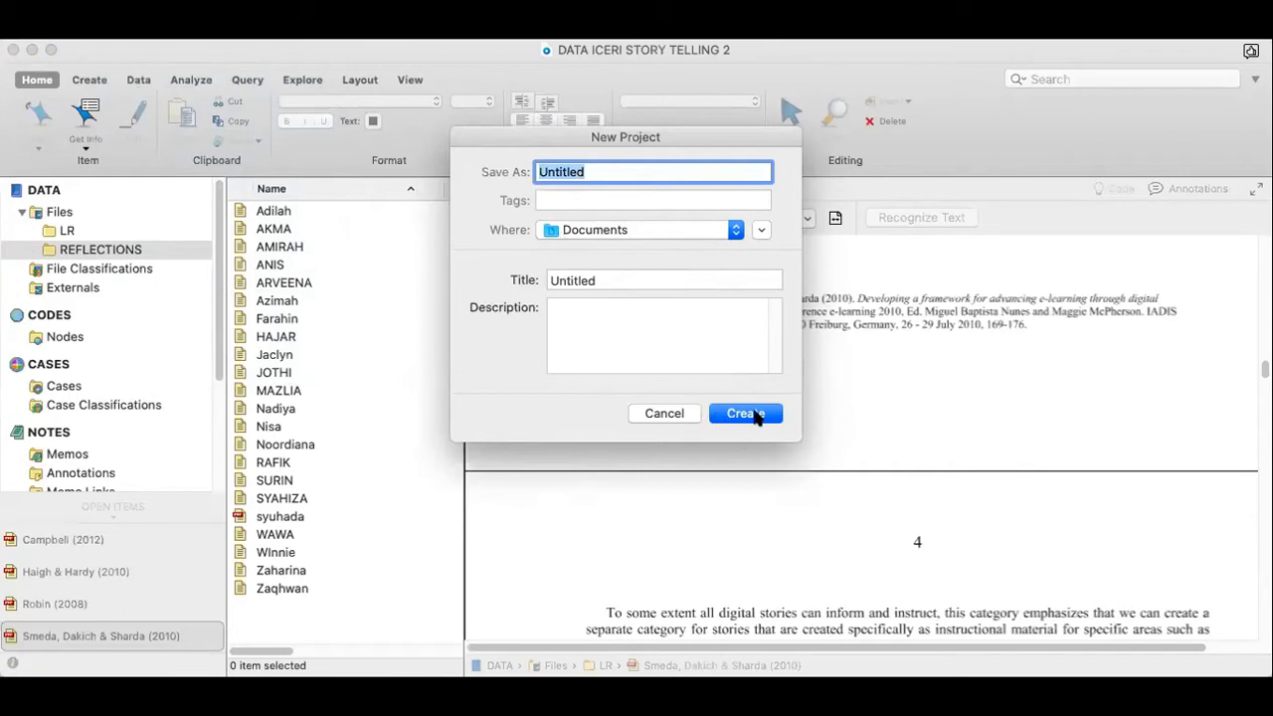
pyautogui.click(658, 413)
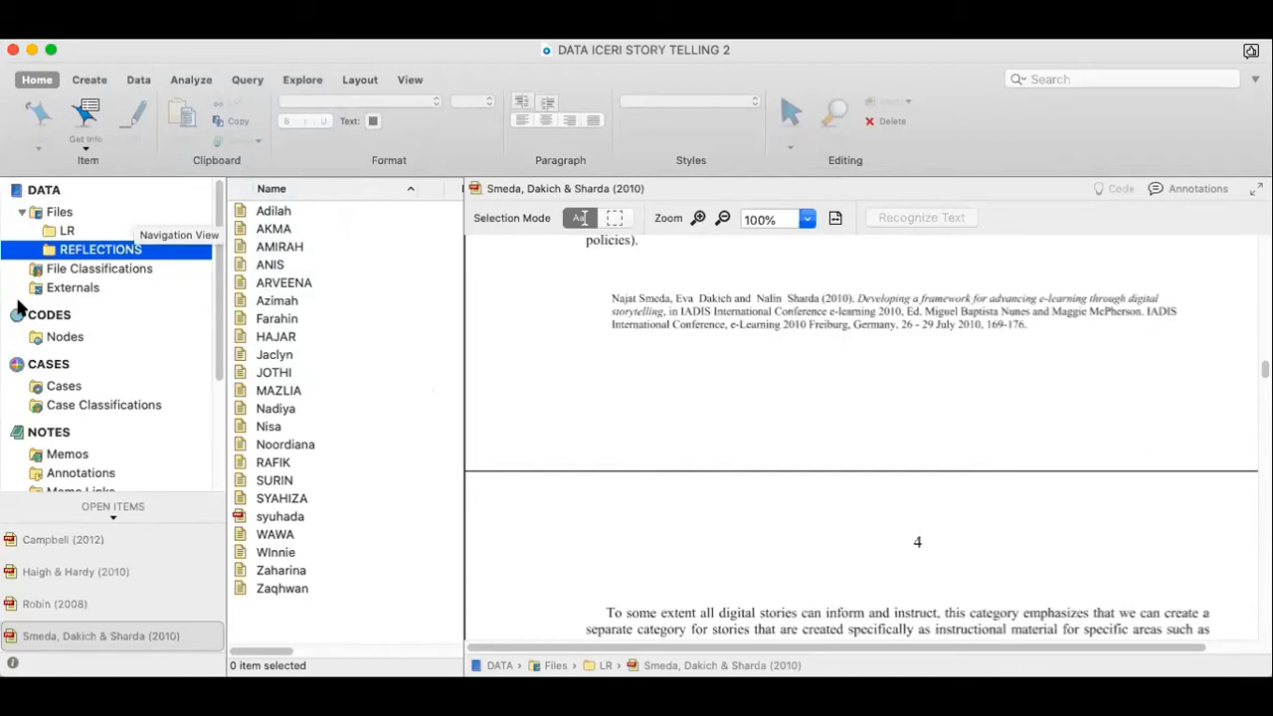
# Browse the project's navigation tree and list the literature files stored in the LR folder
pyautogui.scroll(-3, 116, 281)
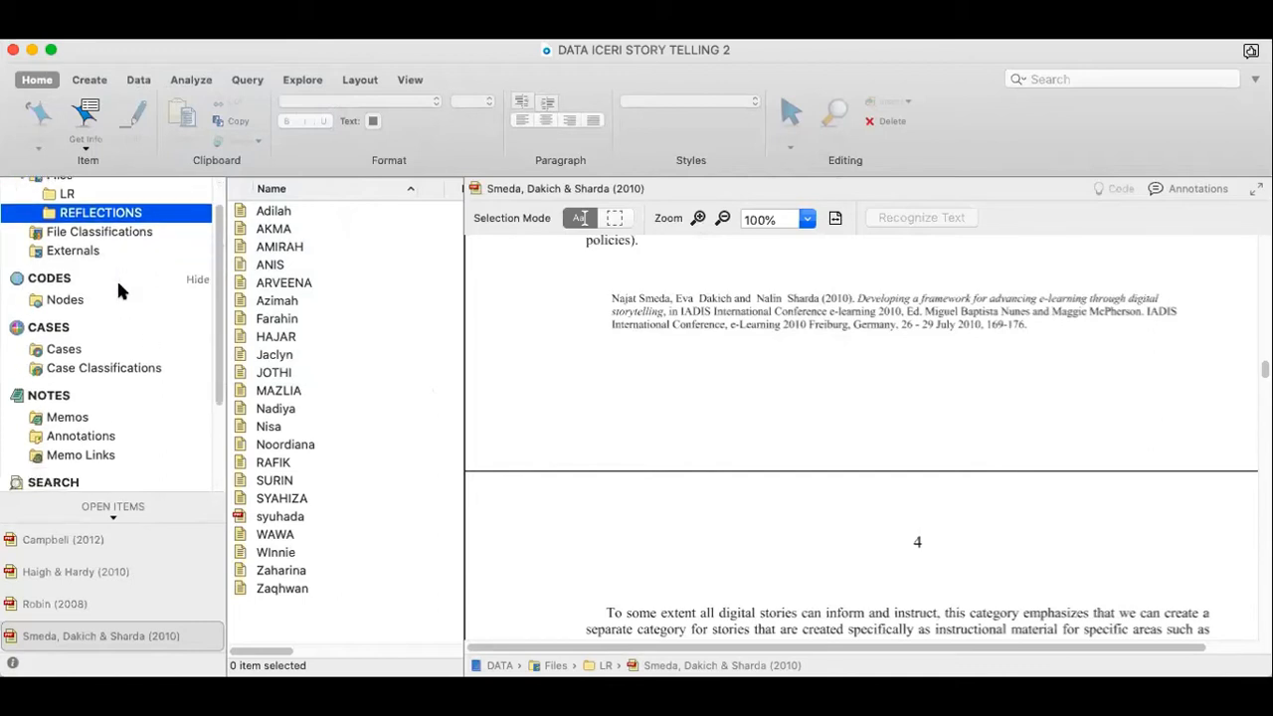
pyautogui.scroll(3, 117, 281)
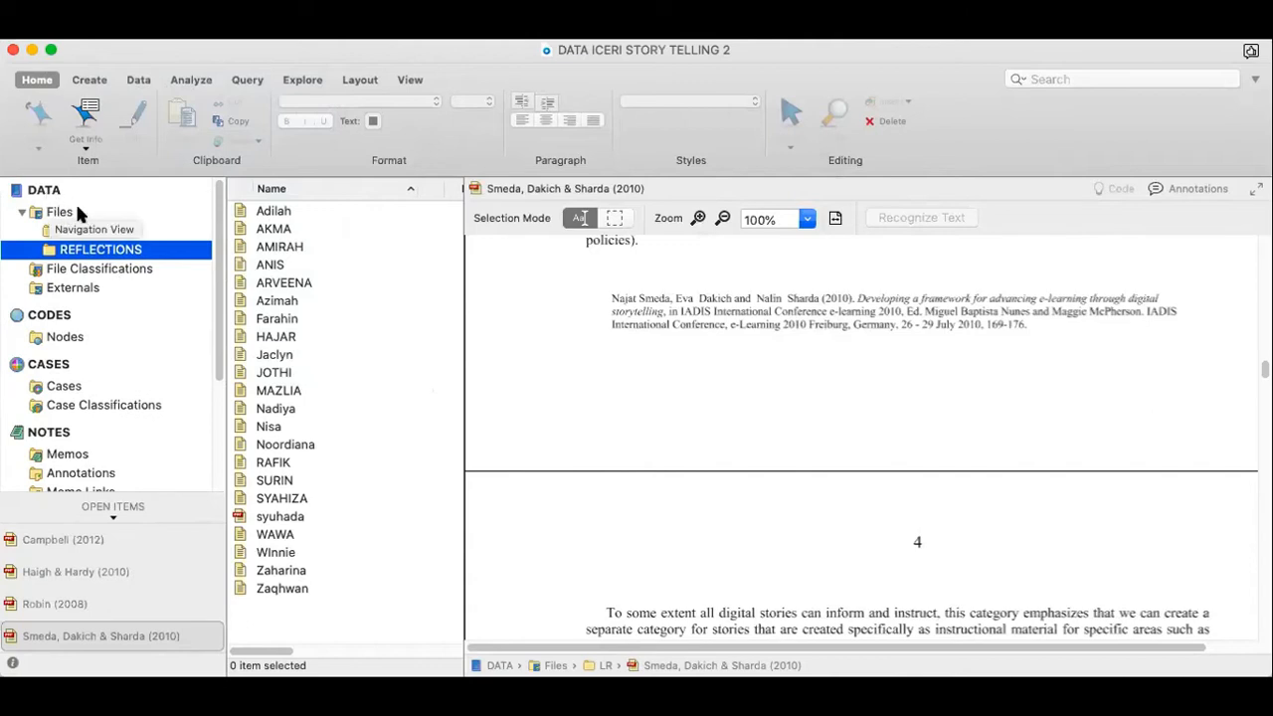
pyautogui.click(147, 211)
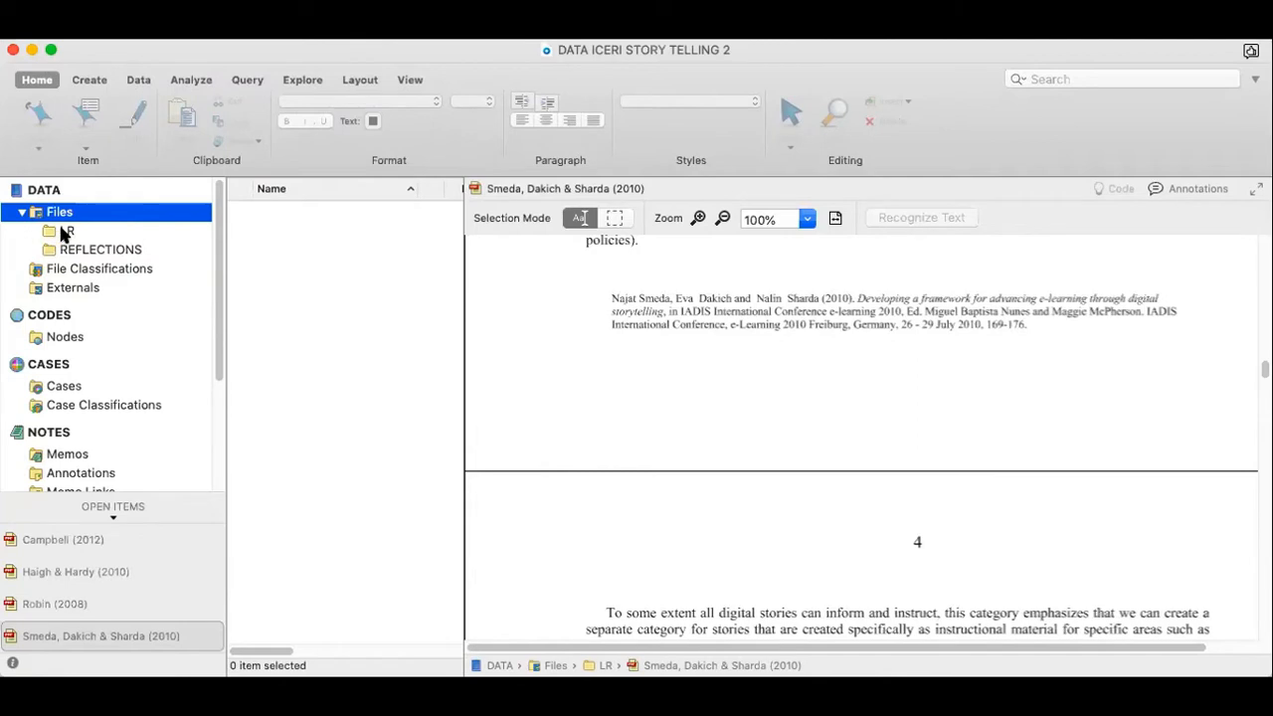
pyautogui.click(63, 232)
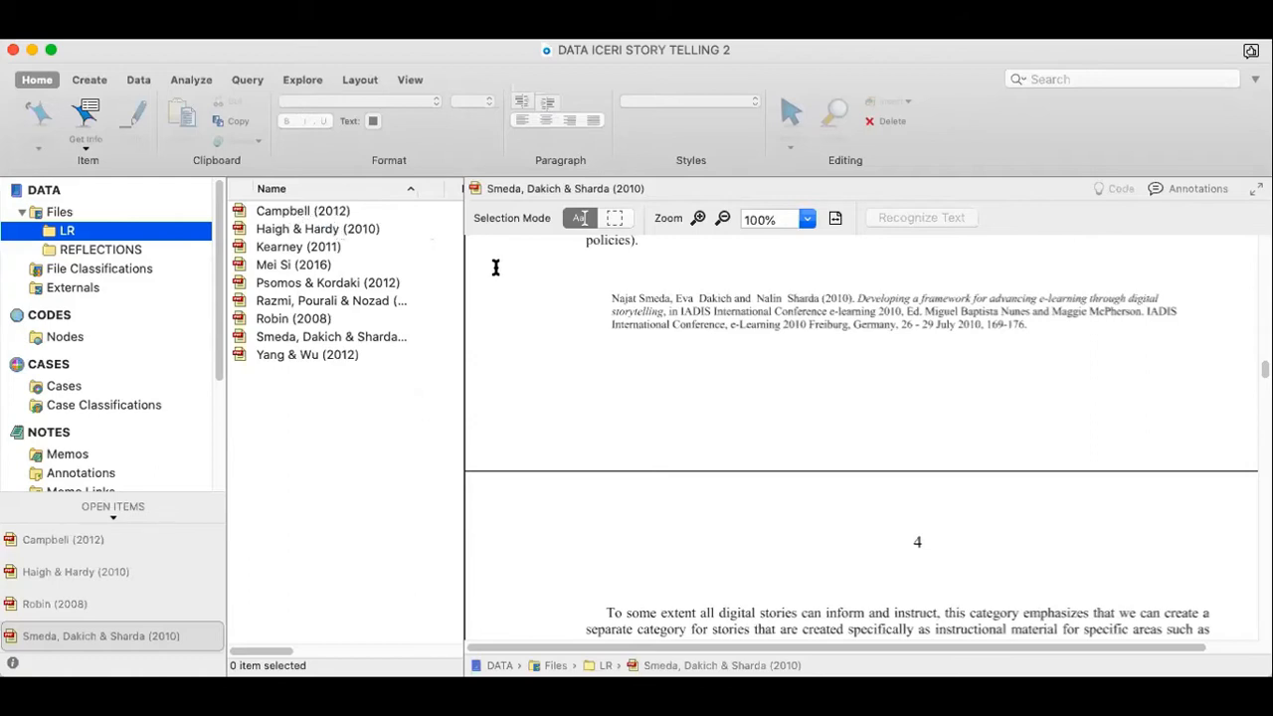
# Open the first article in the LR folder and view its title page
pyautogui.doubleClick(320, 212)
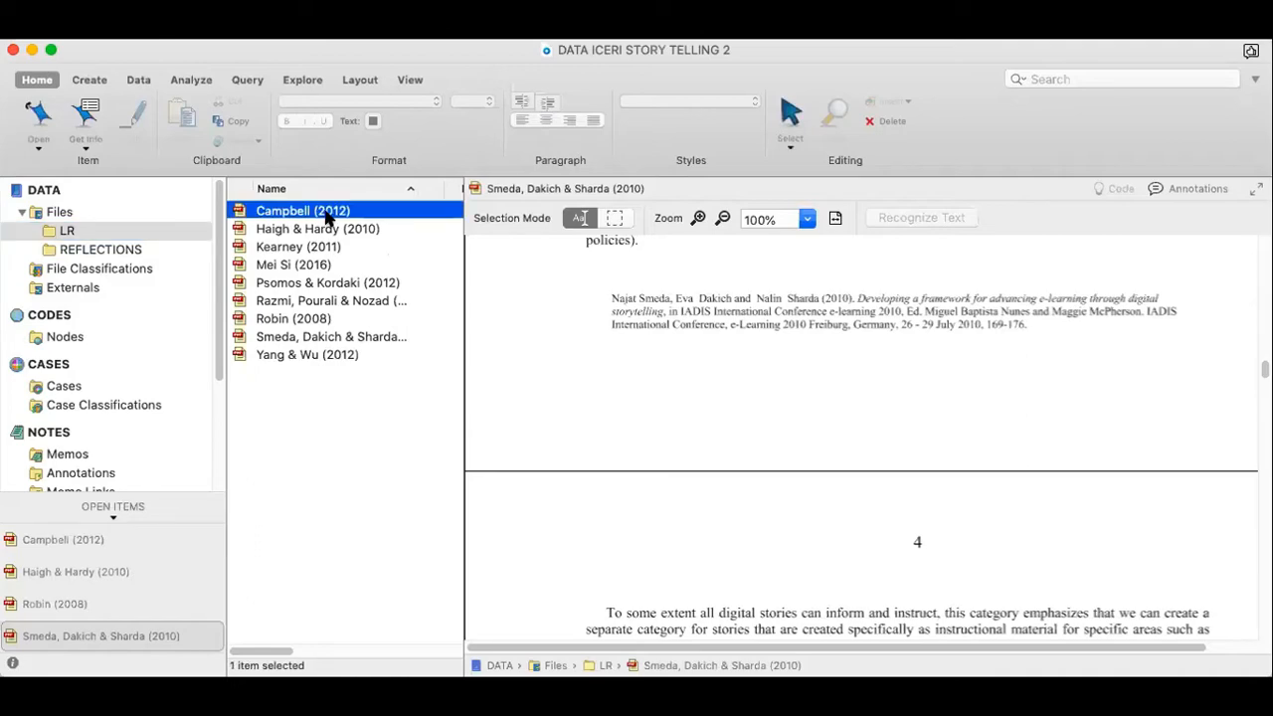
pyautogui.scroll(15, 734, 303)
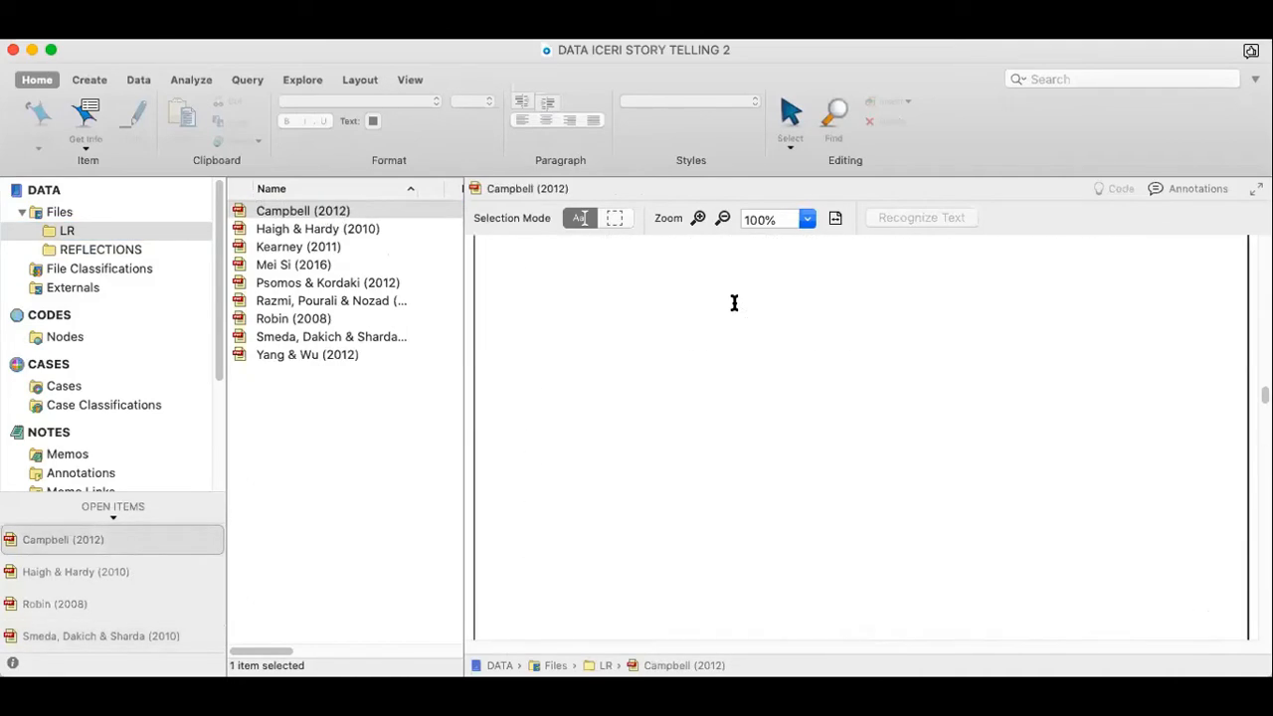
pyautogui.scroll(15, 734, 303)
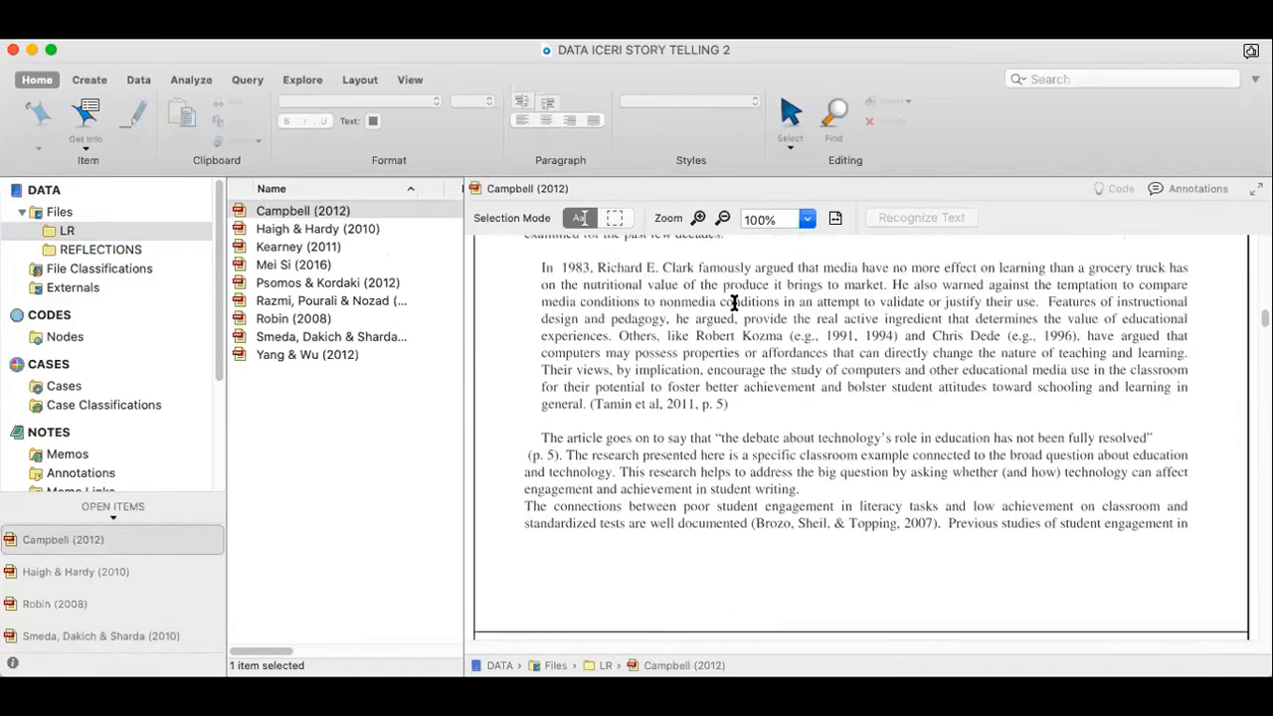
pyautogui.scroll(10, 732, 301)
pyautogui.scroll(-4, 721, 324)
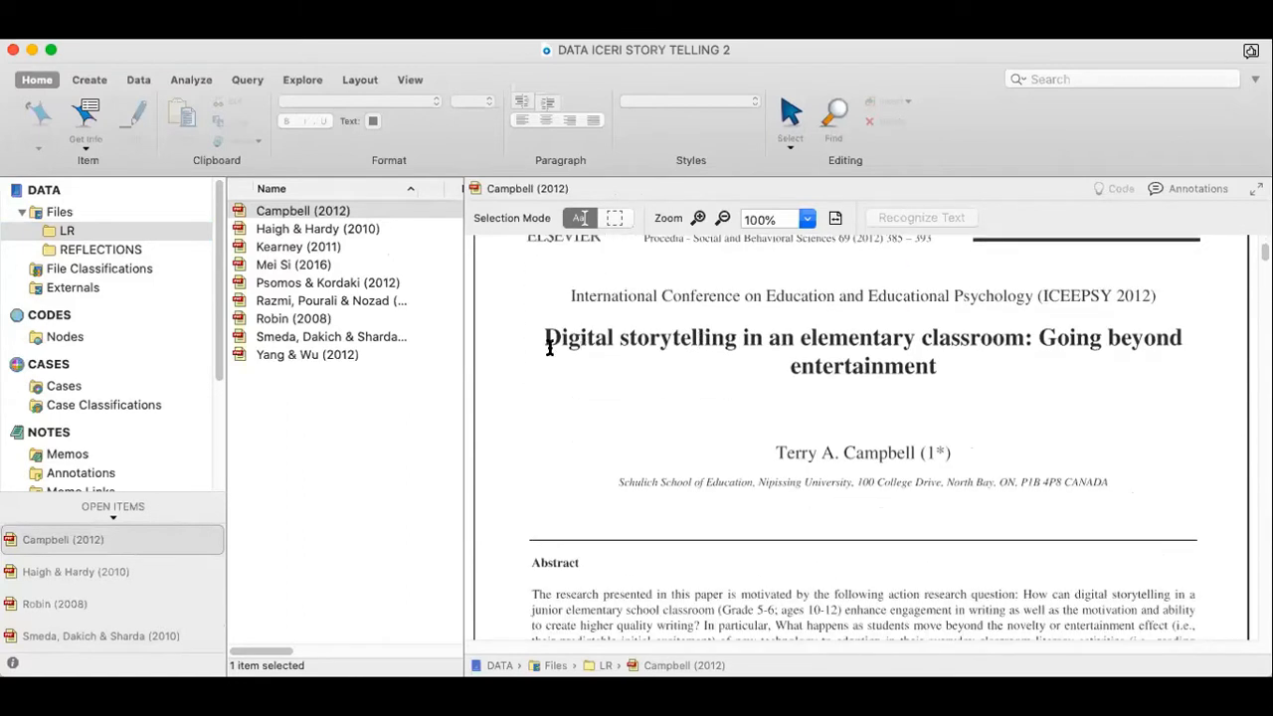
pyautogui.scroll(1, 896, 395)
pyautogui.scroll(2, 896, 395)
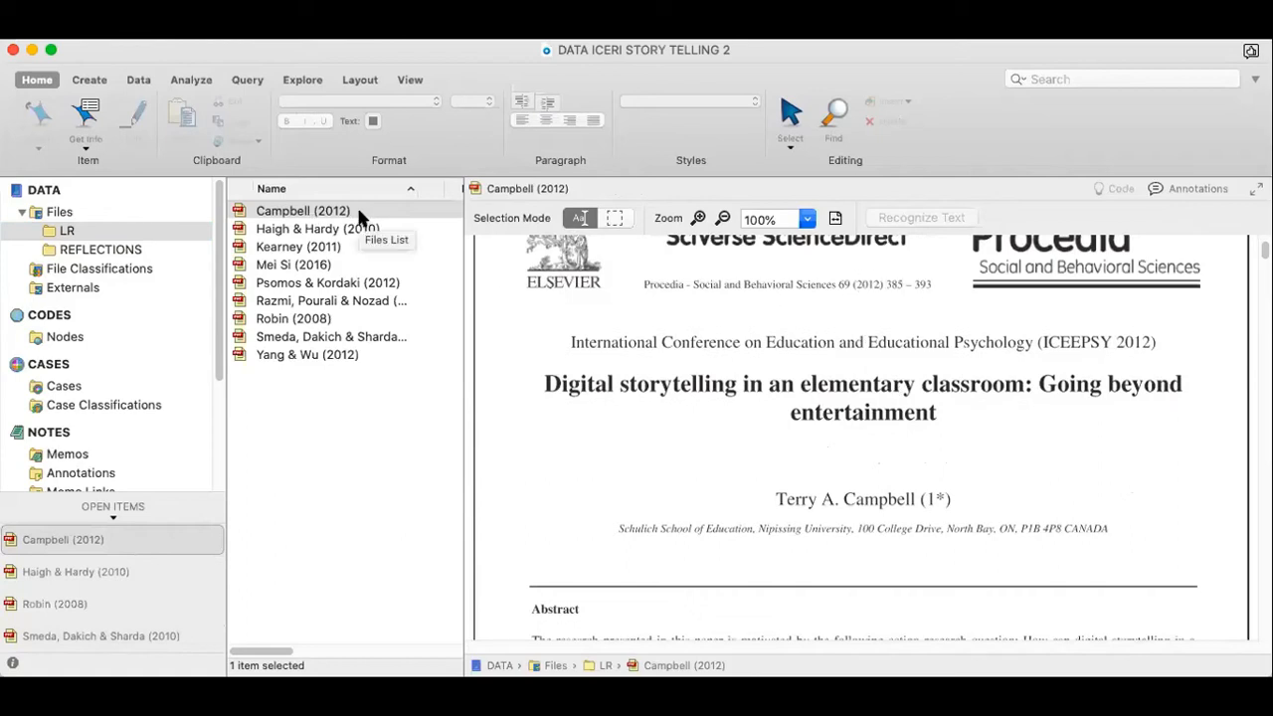
pyautogui.click(315, 412)
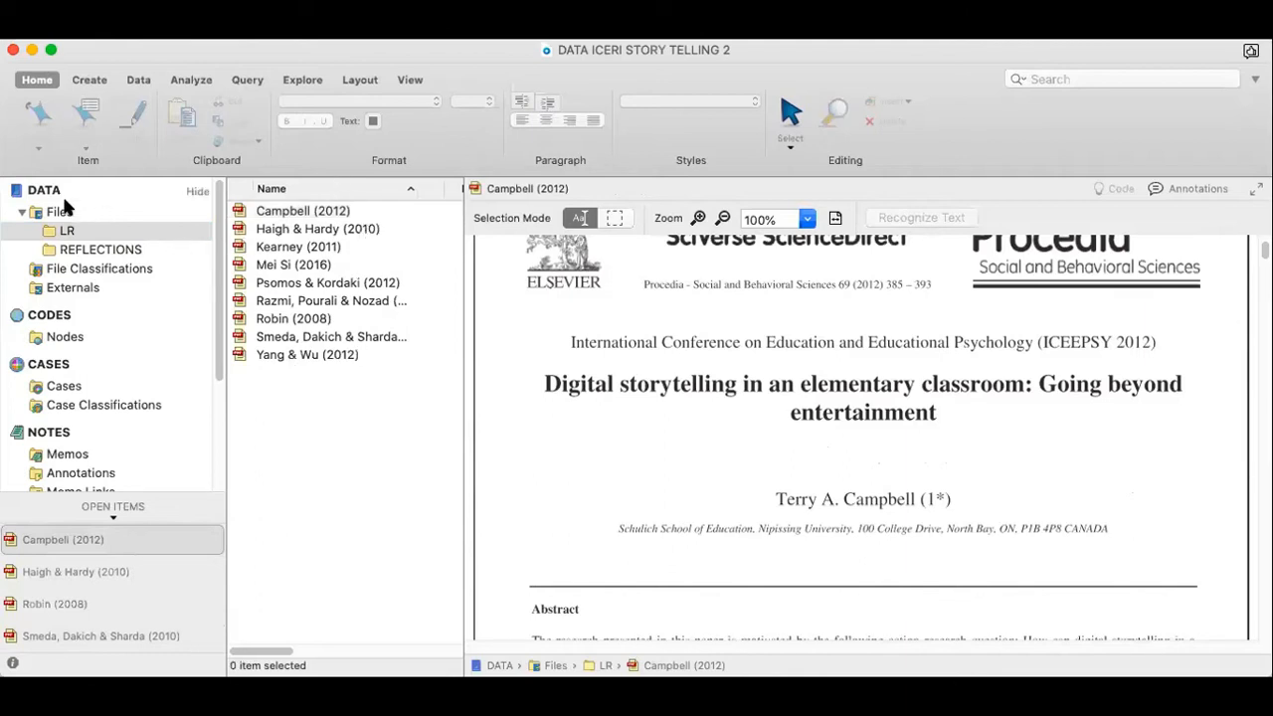
pyautogui.rightClick(326, 390)
pyautogui.moveTo(360, 401)
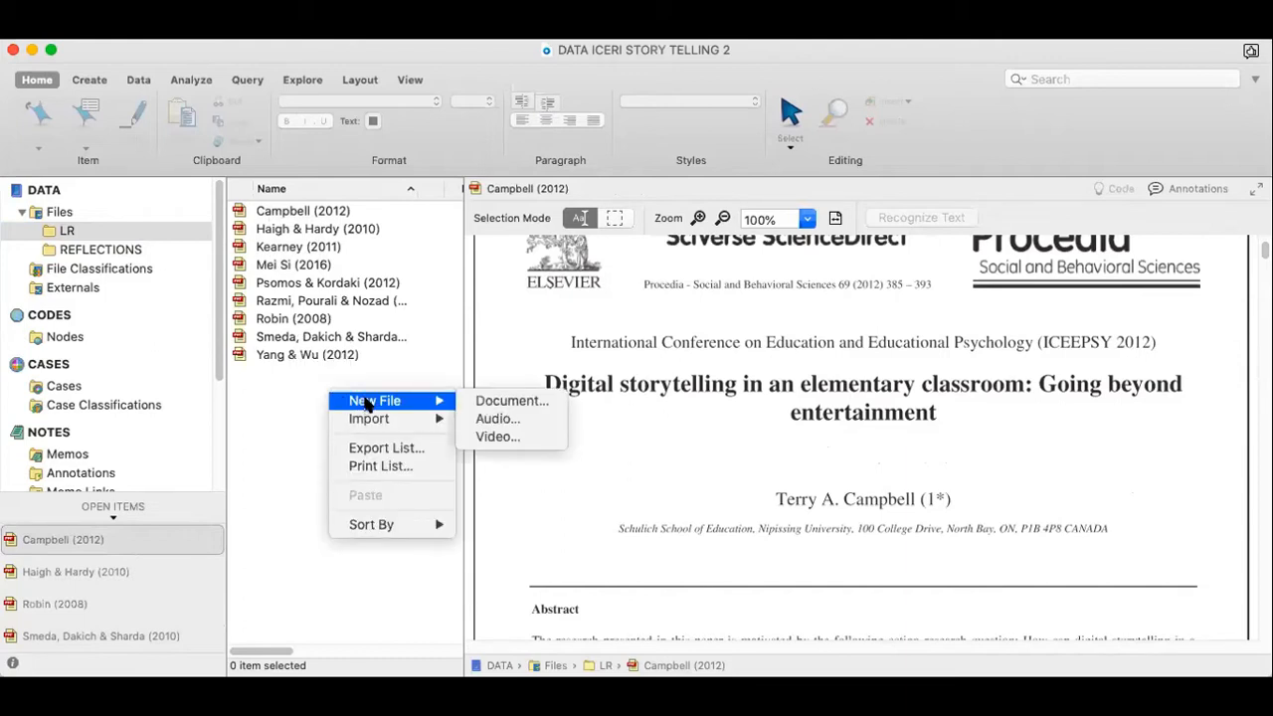
pyautogui.moveTo(403, 418)
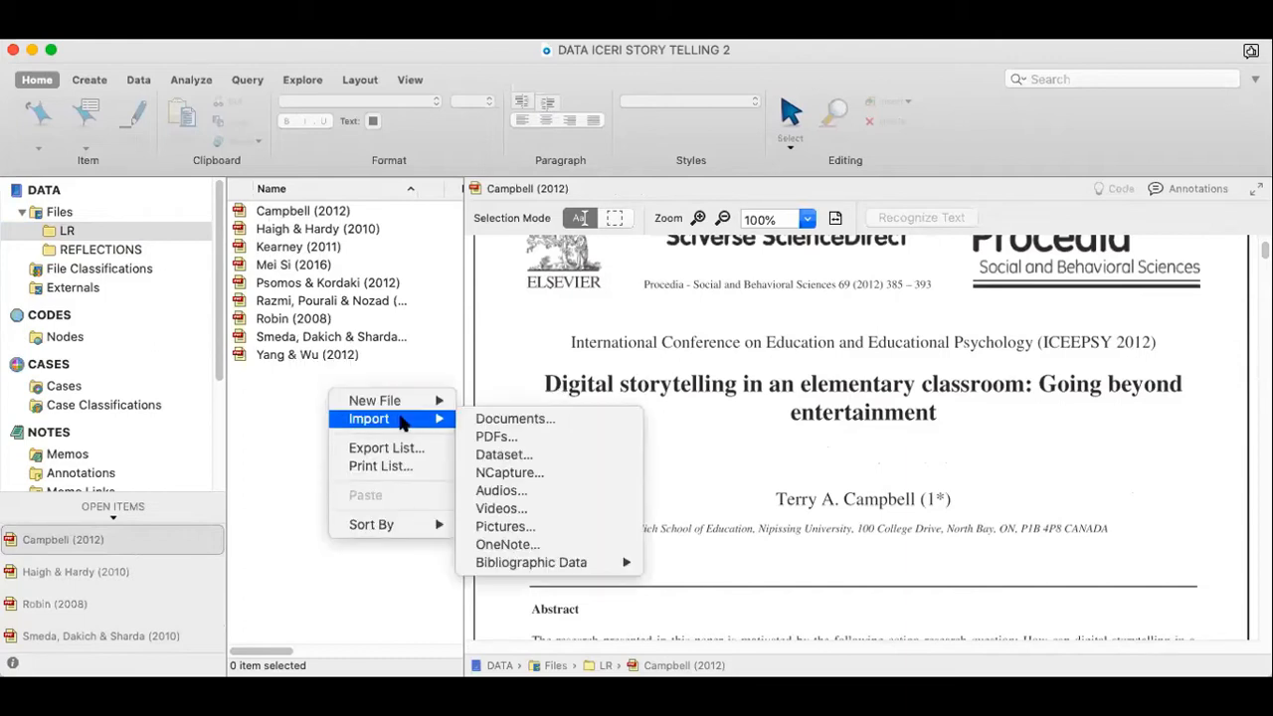
pyautogui.click(493, 437)
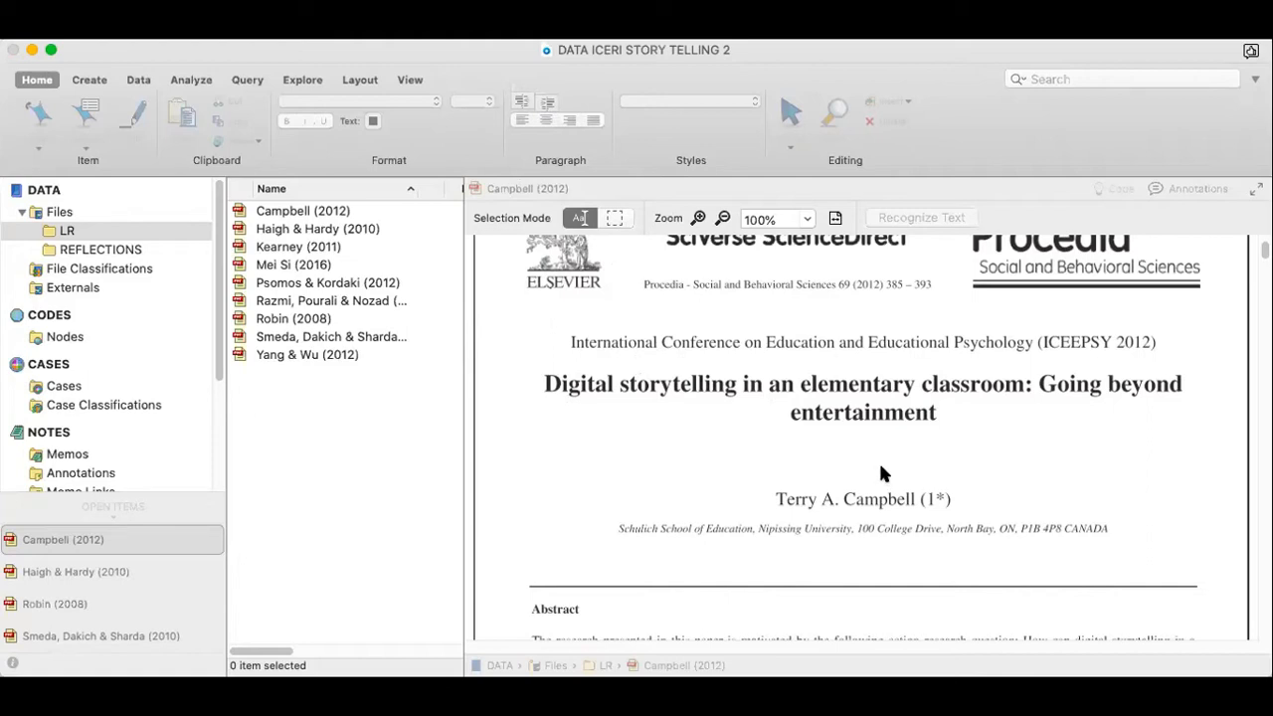
pyautogui.click(790, 111)
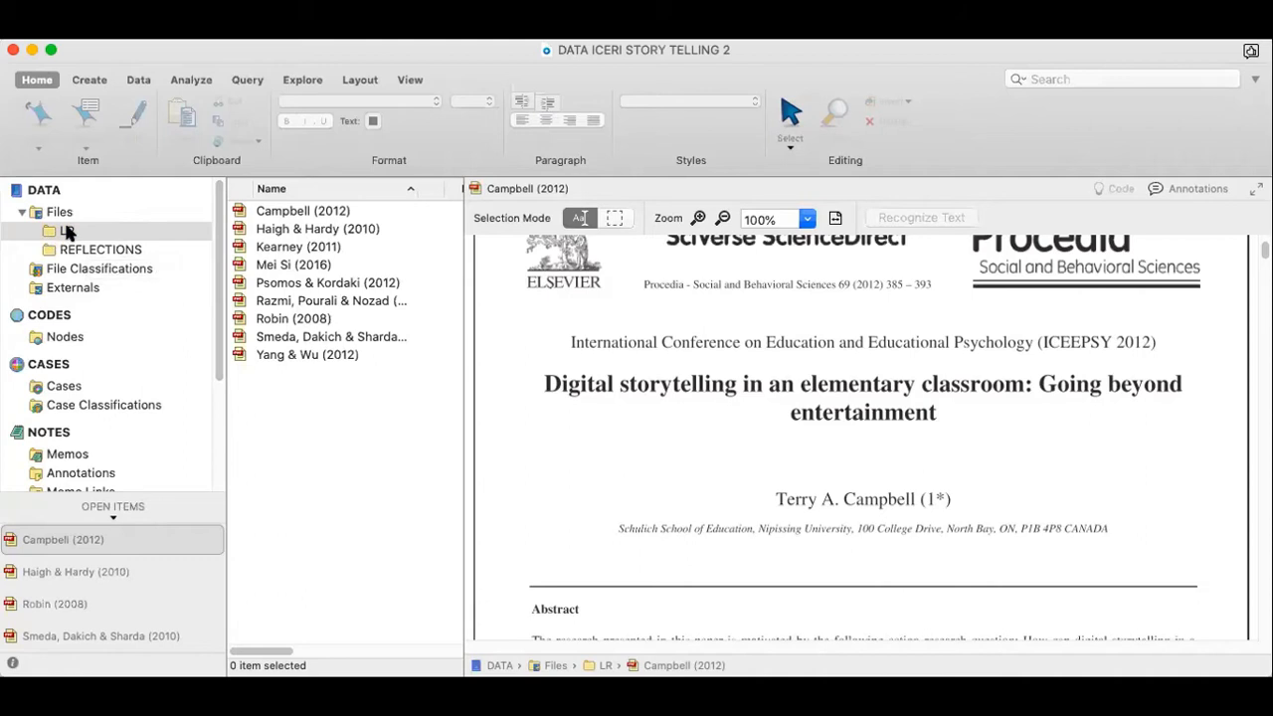
# Open the first student reflection in the REFLECTIONS folder and skim its questions and answers
pyautogui.click(123, 251)
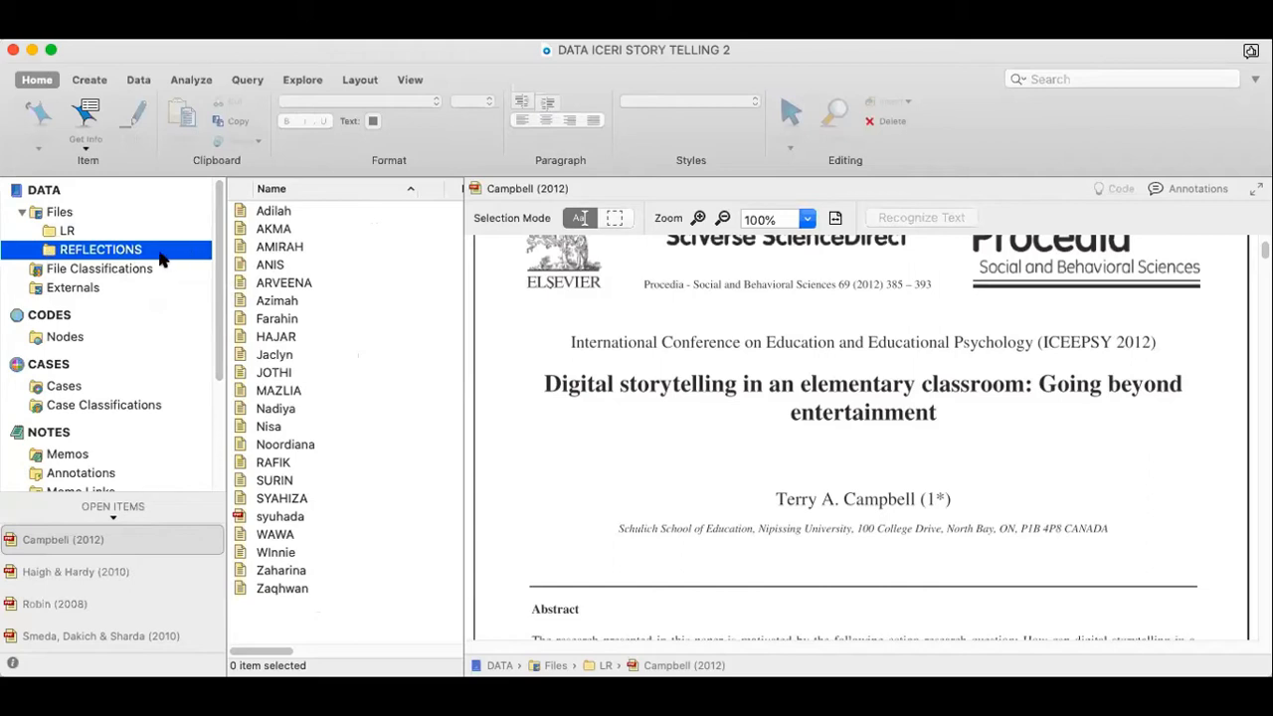
pyautogui.click(281, 219)
pyautogui.doubleClick(281, 218)
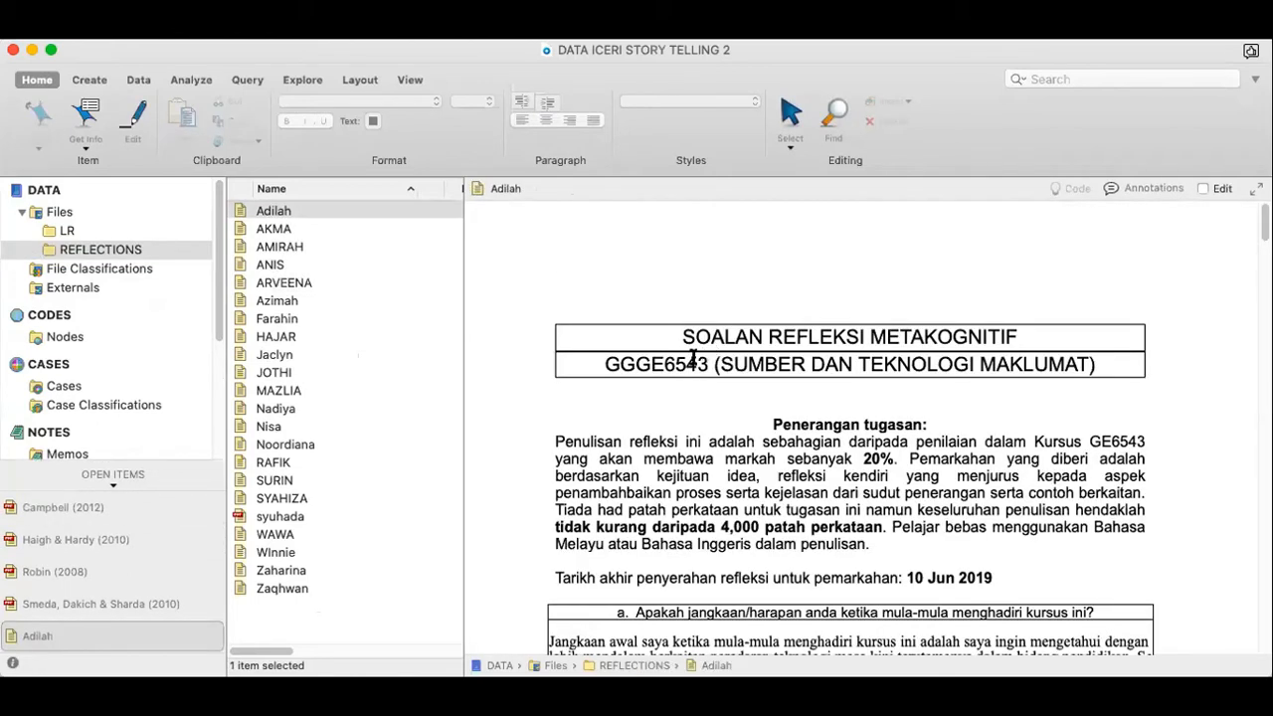
pyautogui.scroll(-10, 696, 353)
pyautogui.scroll(-15, 691, 358)
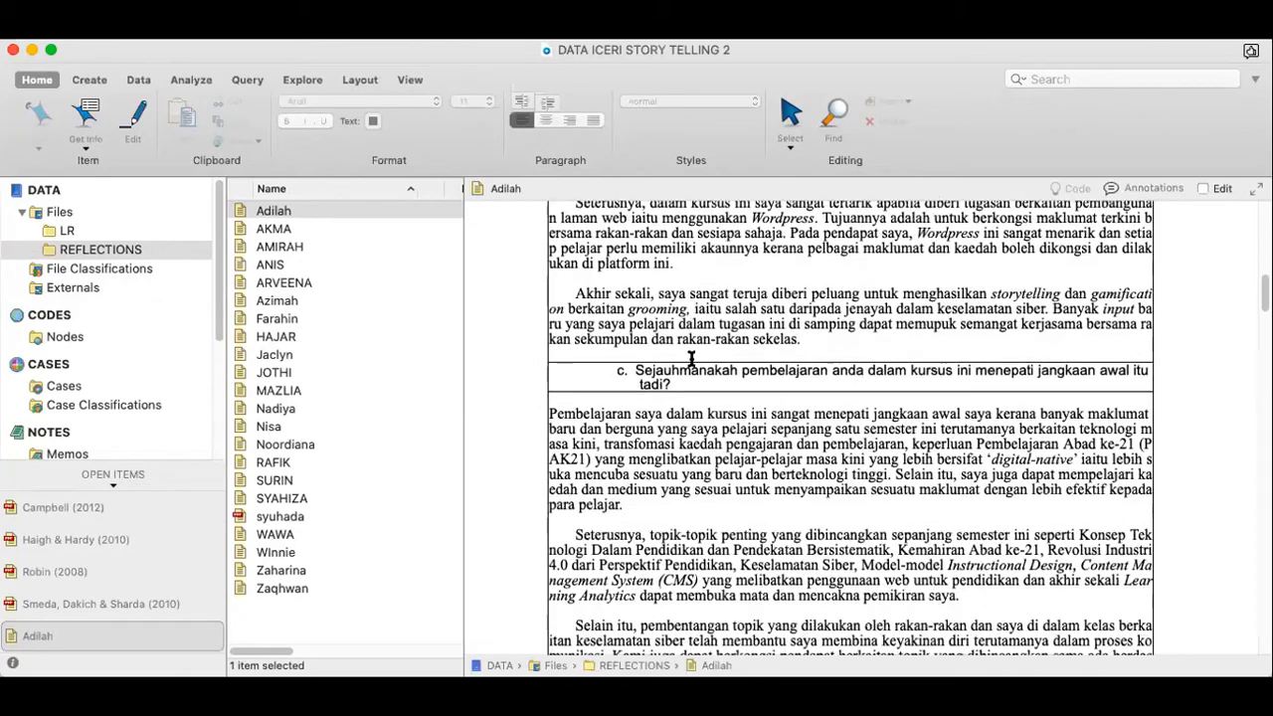
pyautogui.scroll(-15, 691, 358)
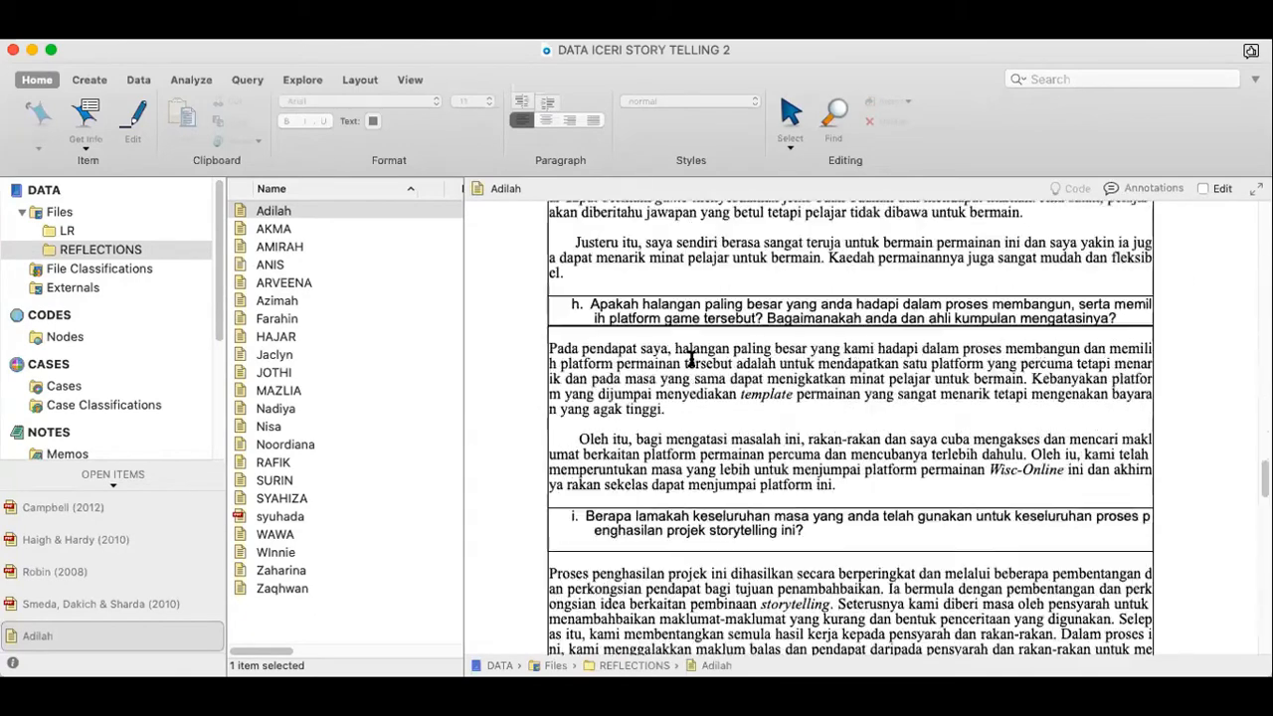
pyautogui.scroll(-15, 693, 364)
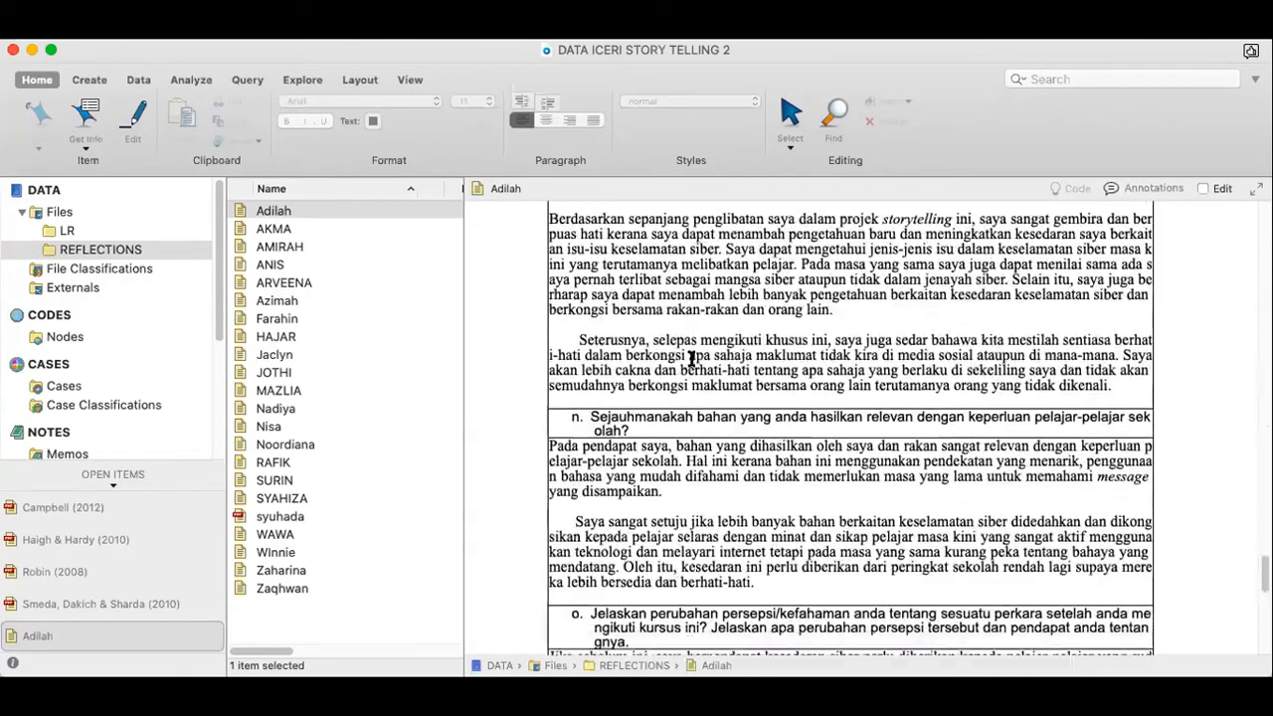
# Open the fifth student reflection in the REFLECTIONS folder and read down to question g
pyautogui.click(288, 283)
pyautogui.scroll(-10, 731, 378)
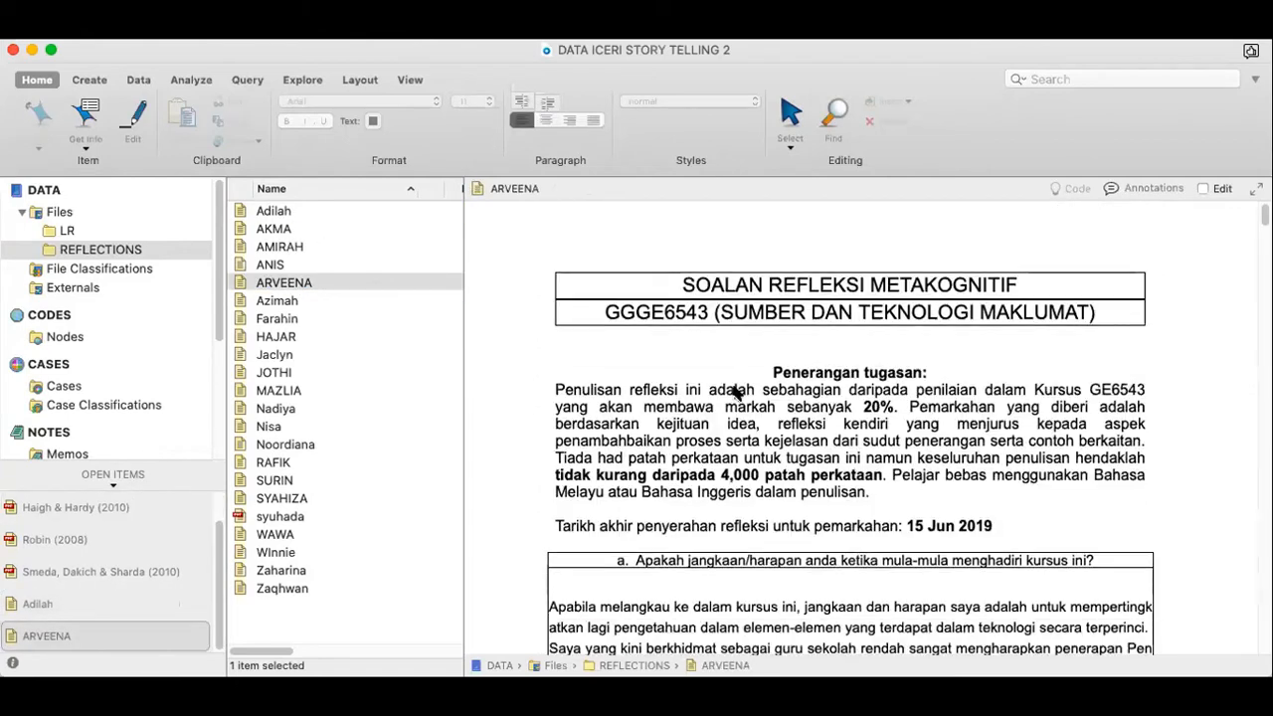
pyautogui.scroll(-12, 734, 392)
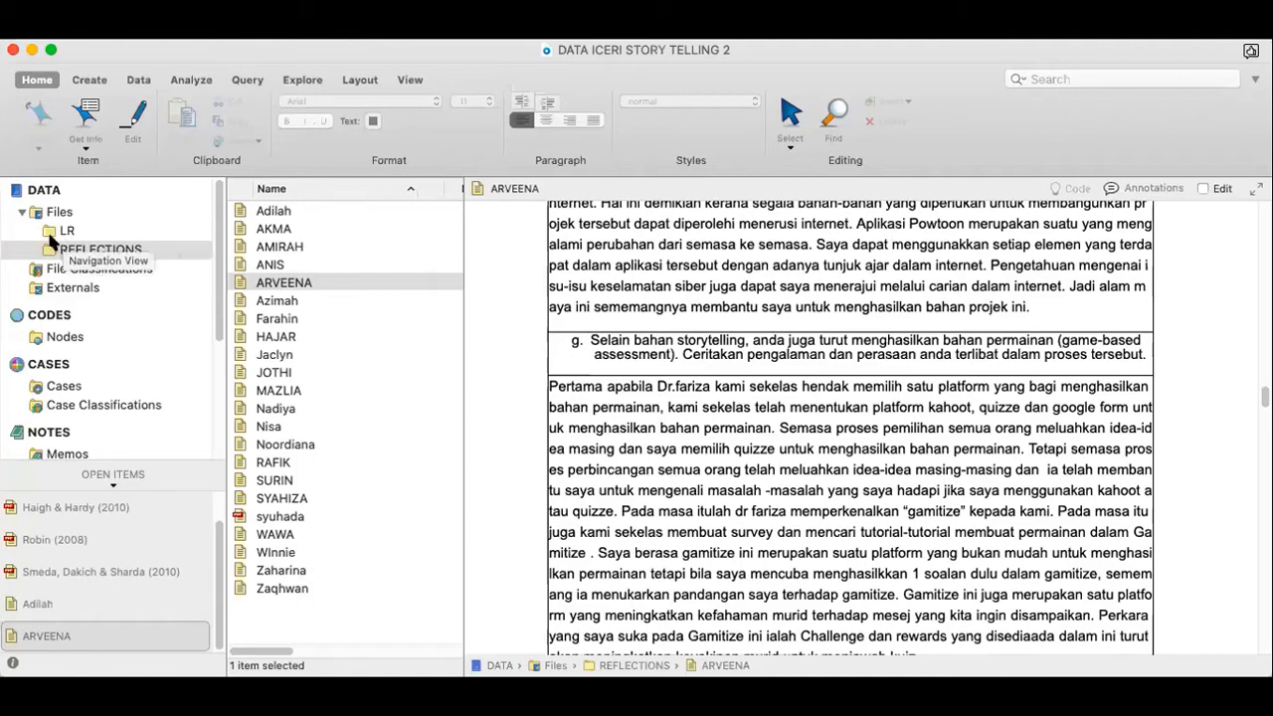
# Compare the file lists of the LR and REFLECTIONS folders, then review the open reflection's answer to question g
pyautogui.click(76, 247)
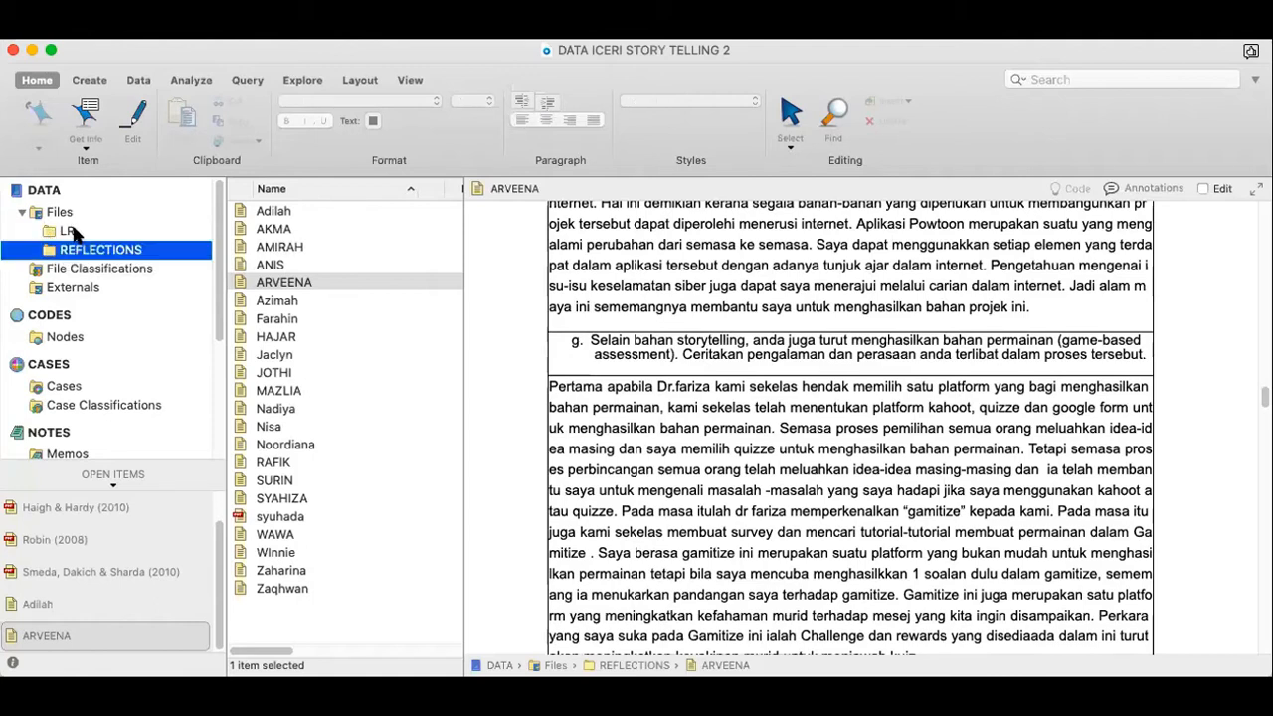
pyautogui.click(71, 230)
pyautogui.click(73, 249)
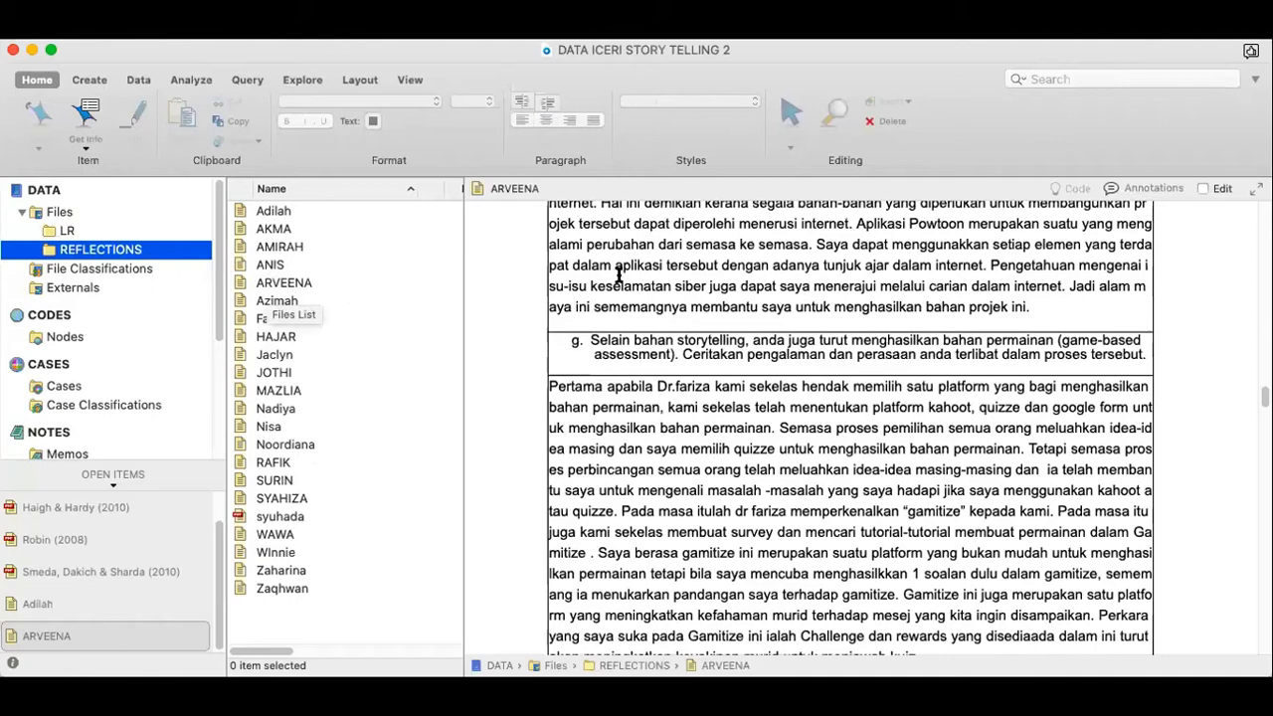
pyautogui.scroll(10, 615, 318)
pyautogui.scroll(-10, 602, 310)
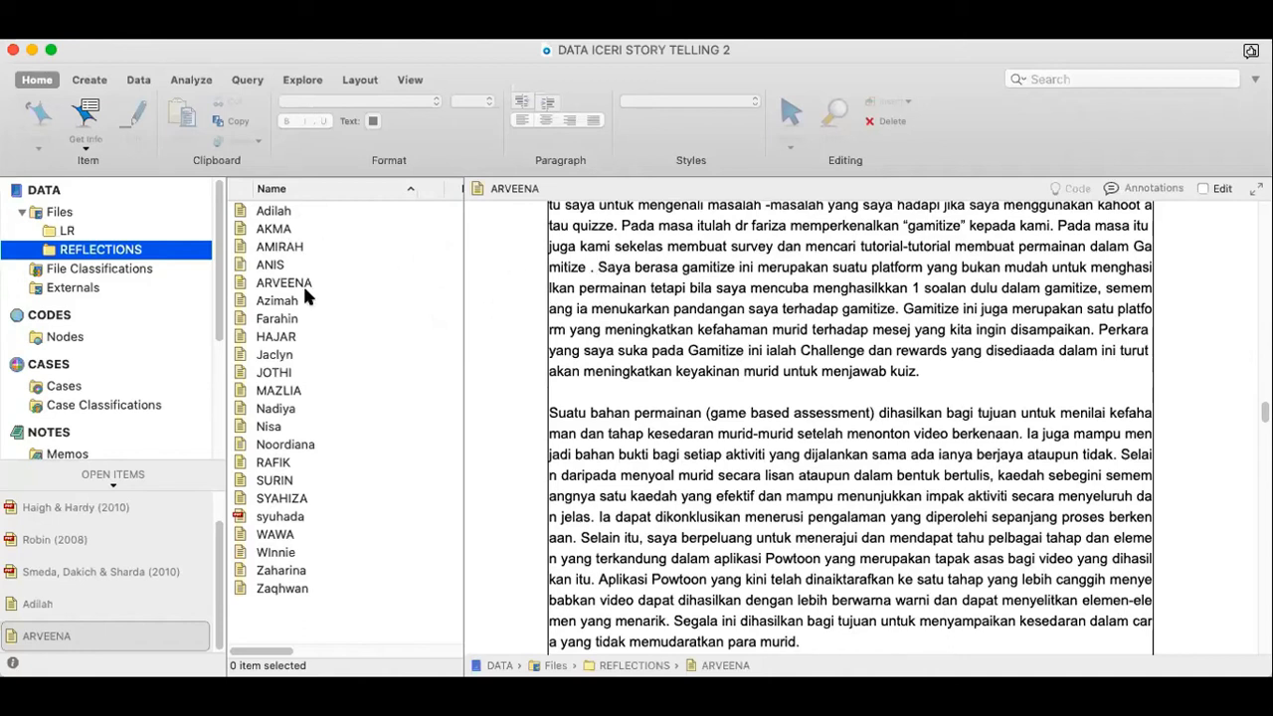
pyautogui.scroll(-2, 136, 288)
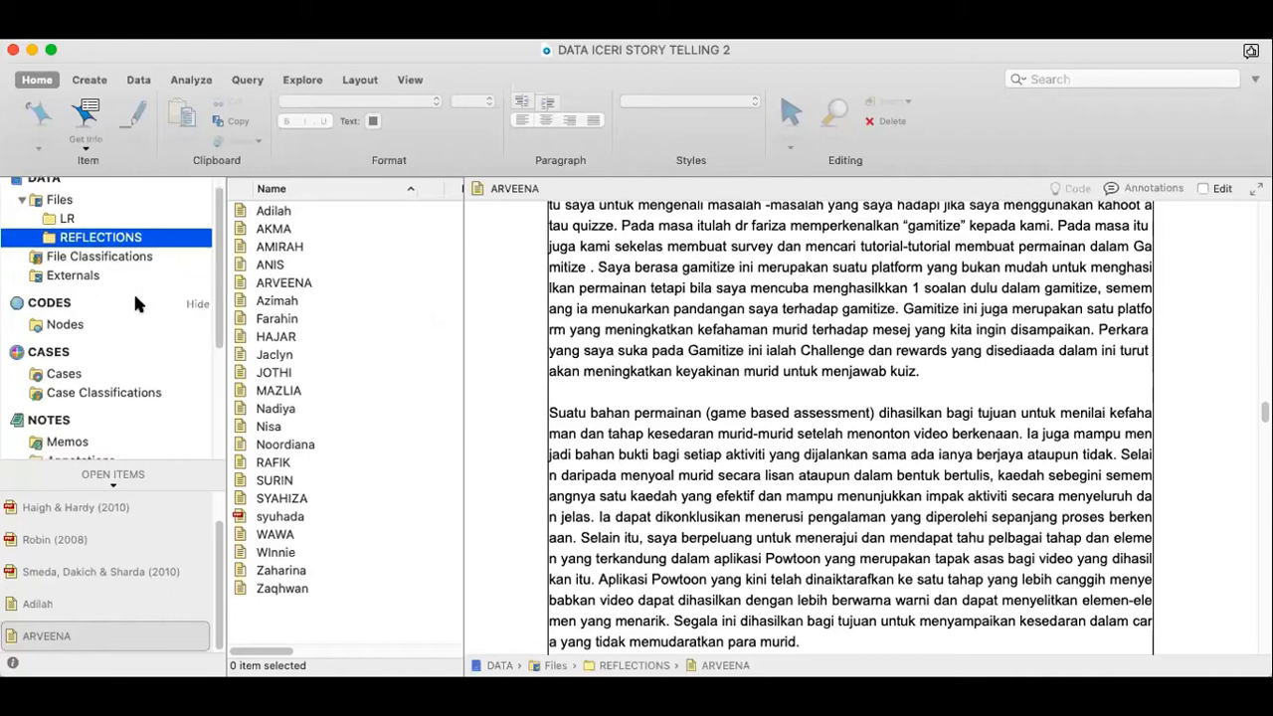
pyautogui.scroll(1, 112, 238)
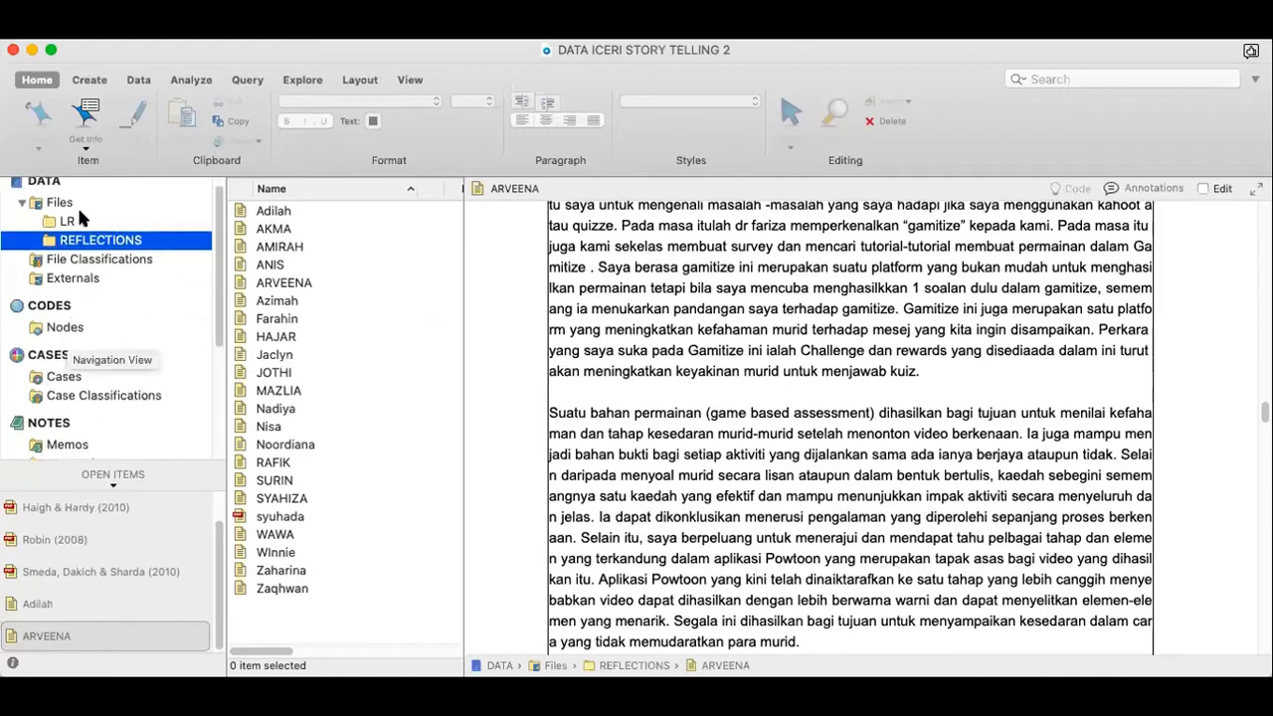
pyautogui.scroll(-1, 118, 293)
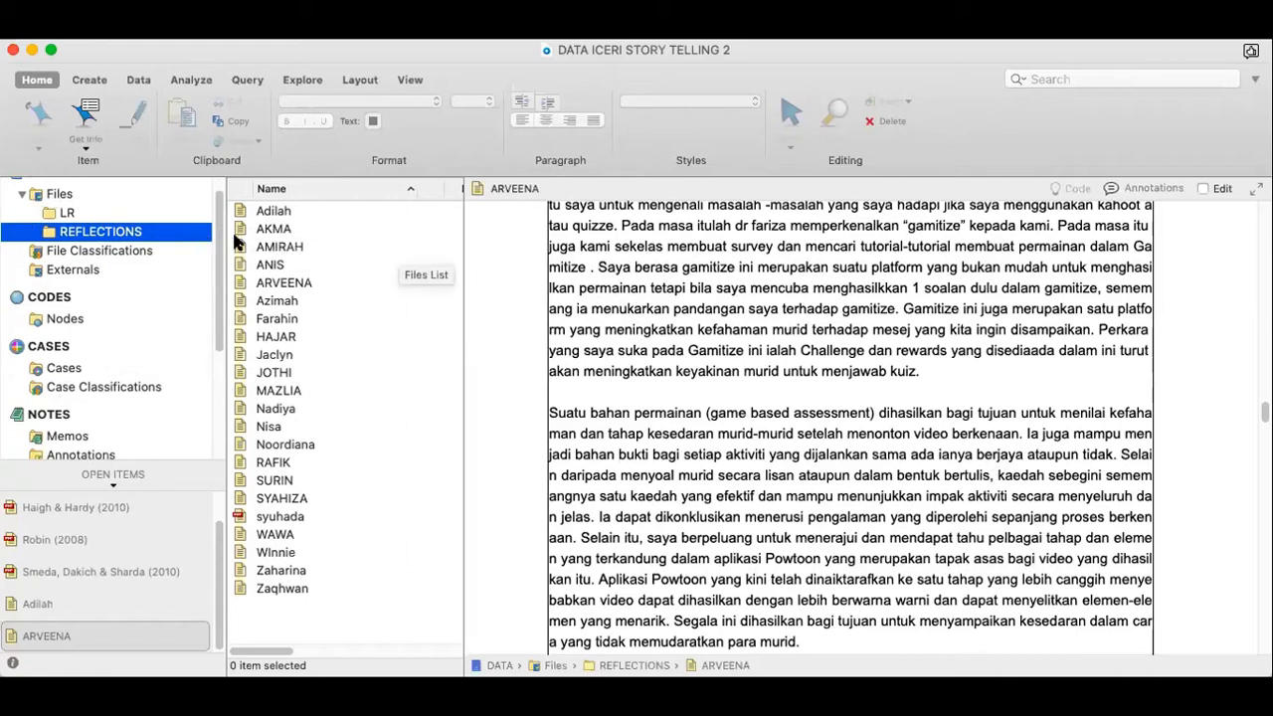
pyautogui.rightClick(362, 283)
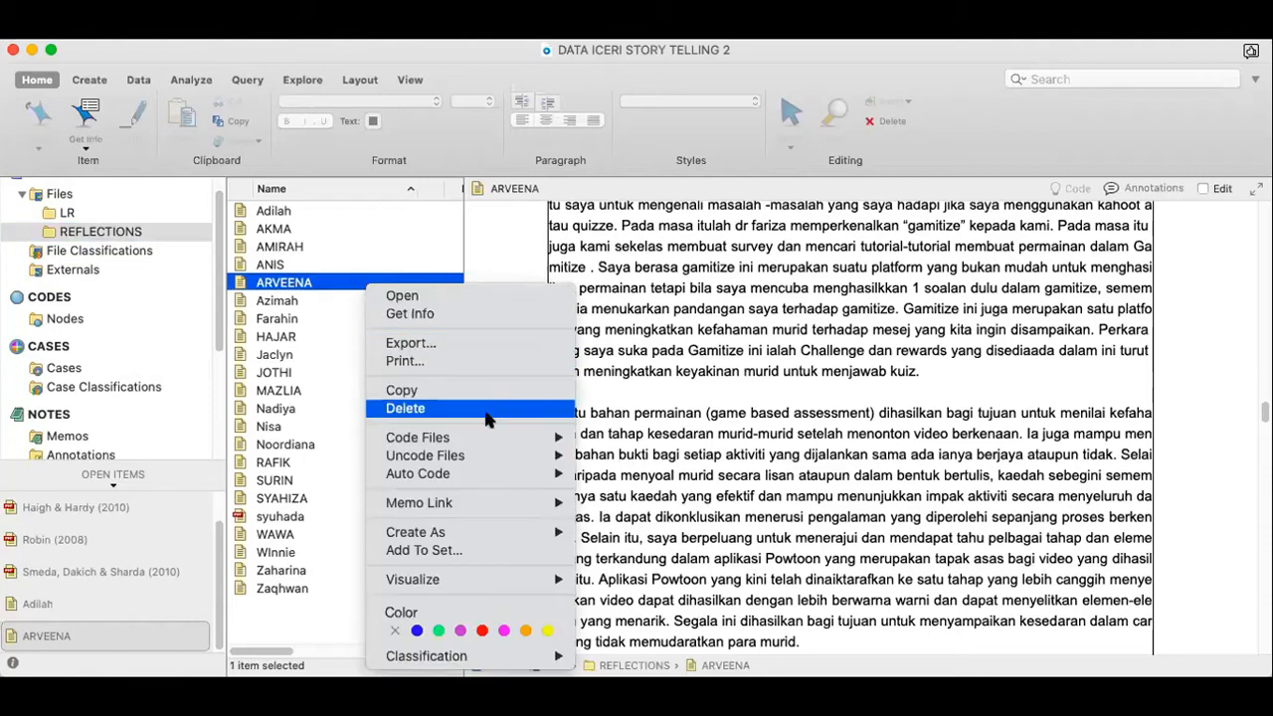
pyautogui.click(334, 376)
pyautogui.rightClick(347, 603)
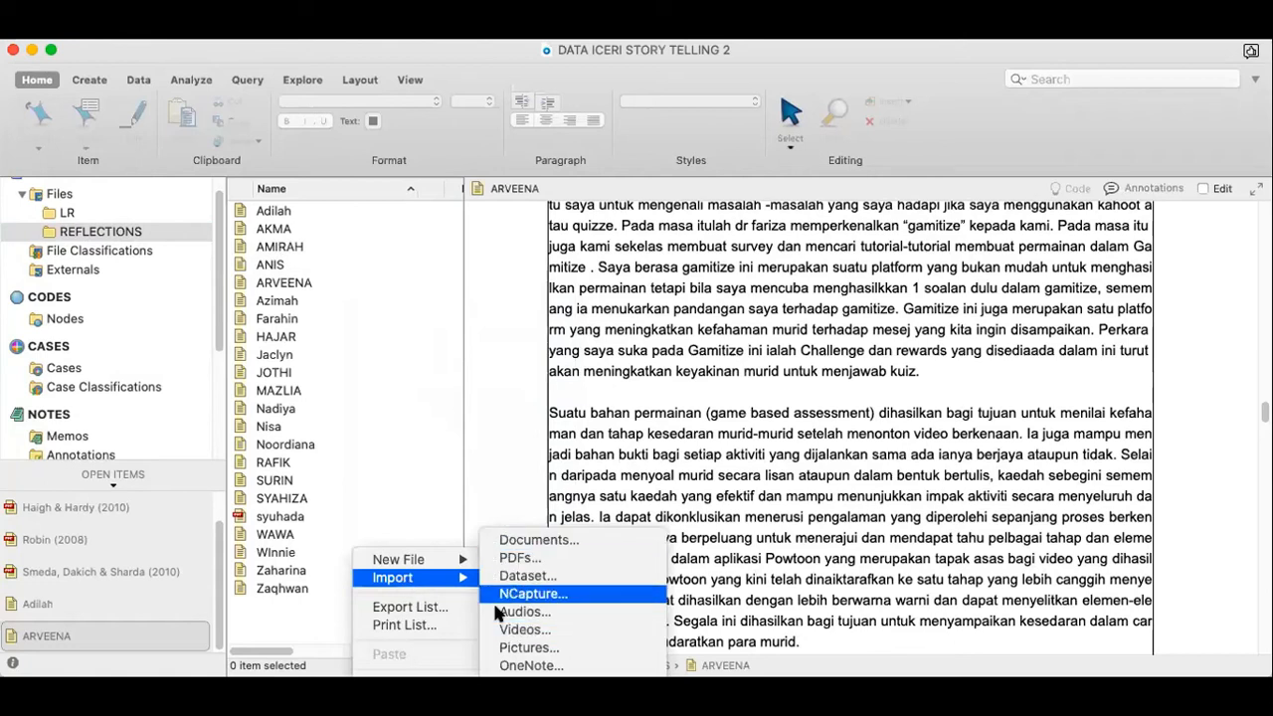
pyautogui.moveTo(453, 577)
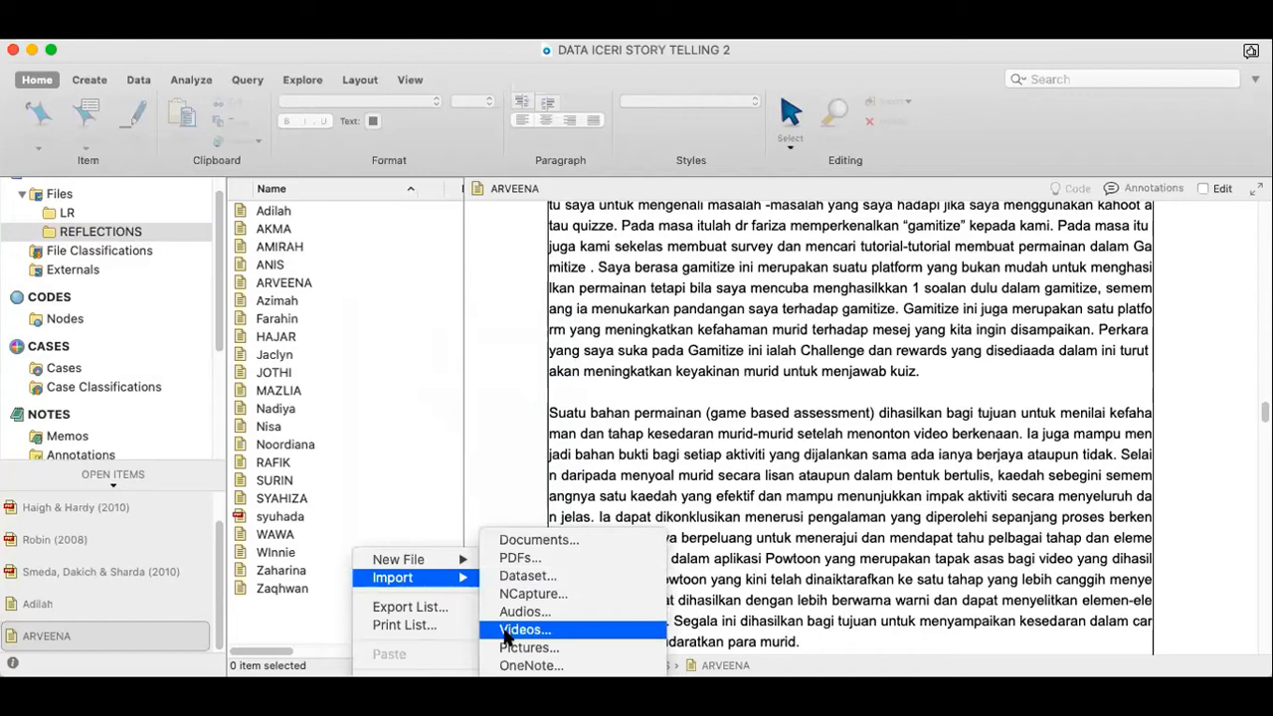
# List the project's nodes and expand the Challenges faced node to show its child nodes
pyautogui.click(78, 321)
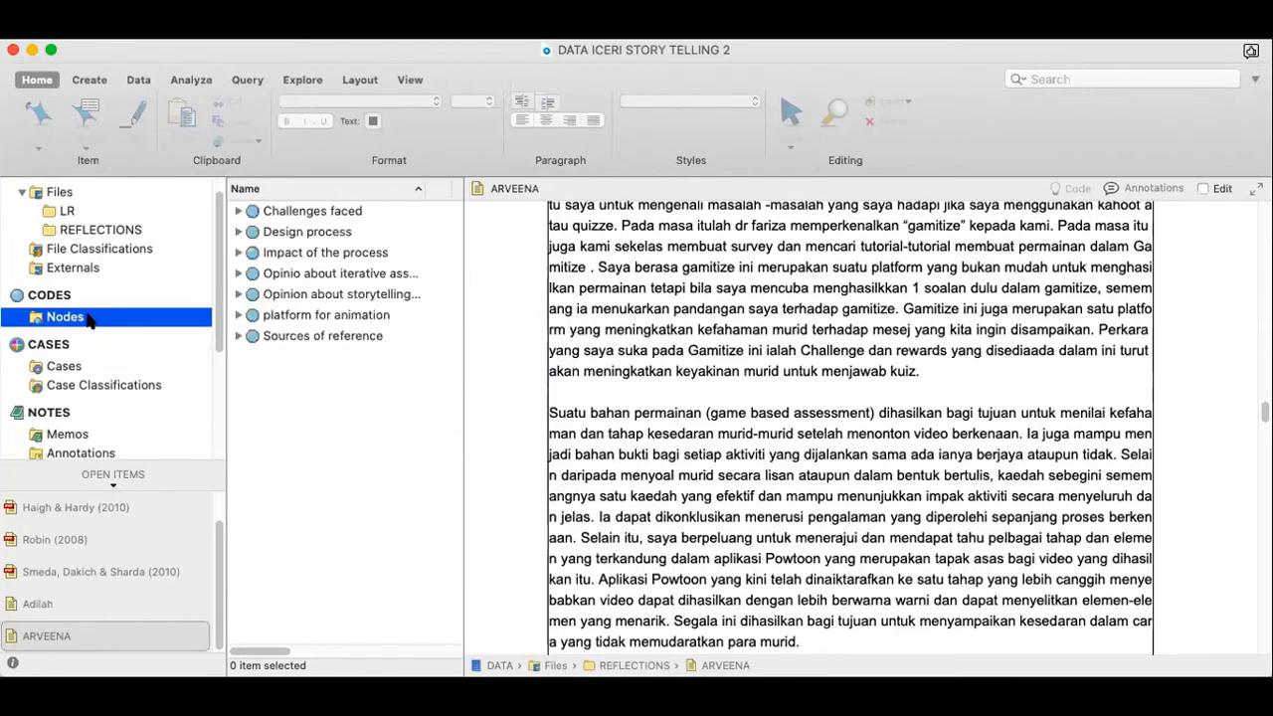
pyautogui.click(236, 210)
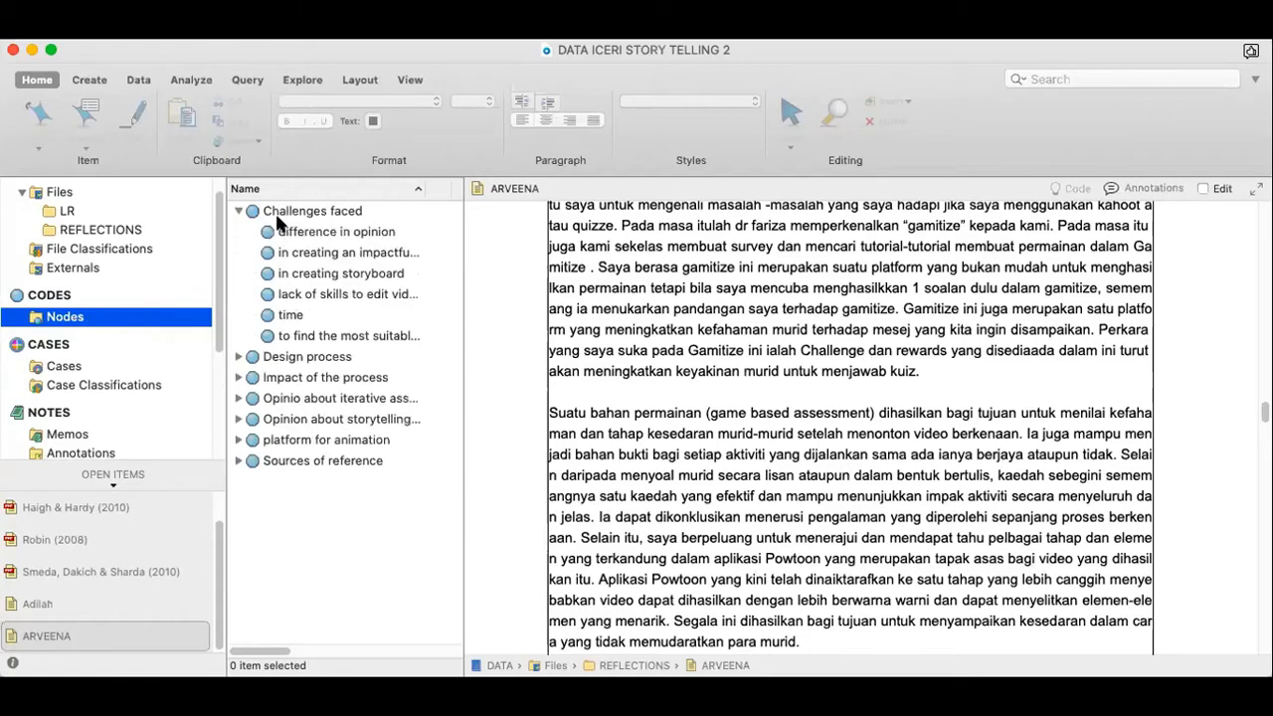
# Widen the node list and its Name column to show full names, and expand the Design process node to review its child nodes
pyautogui.moveTo(464, 254); pyautogui.dragTo(575, 255)
pyautogui.moveTo(451, 189); pyautogui.dragTo(521, 190)
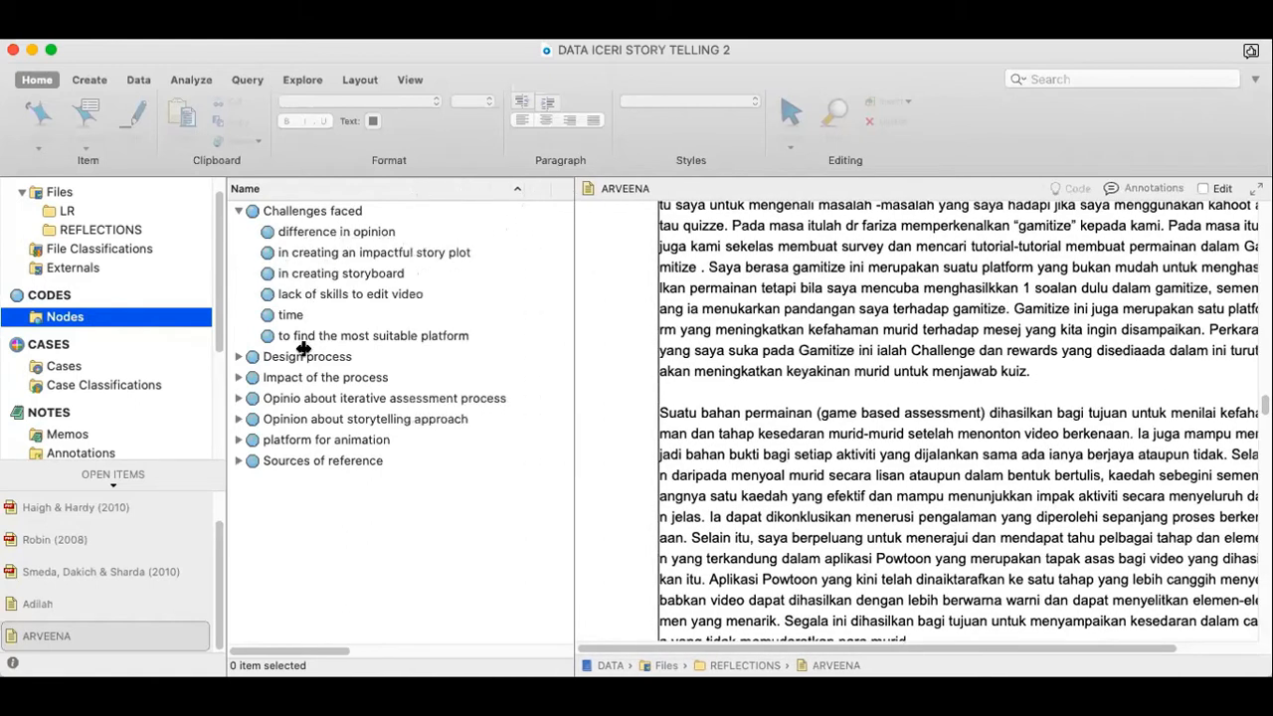
pyautogui.click(238, 355)
pyautogui.scroll(-3, 328, 391)
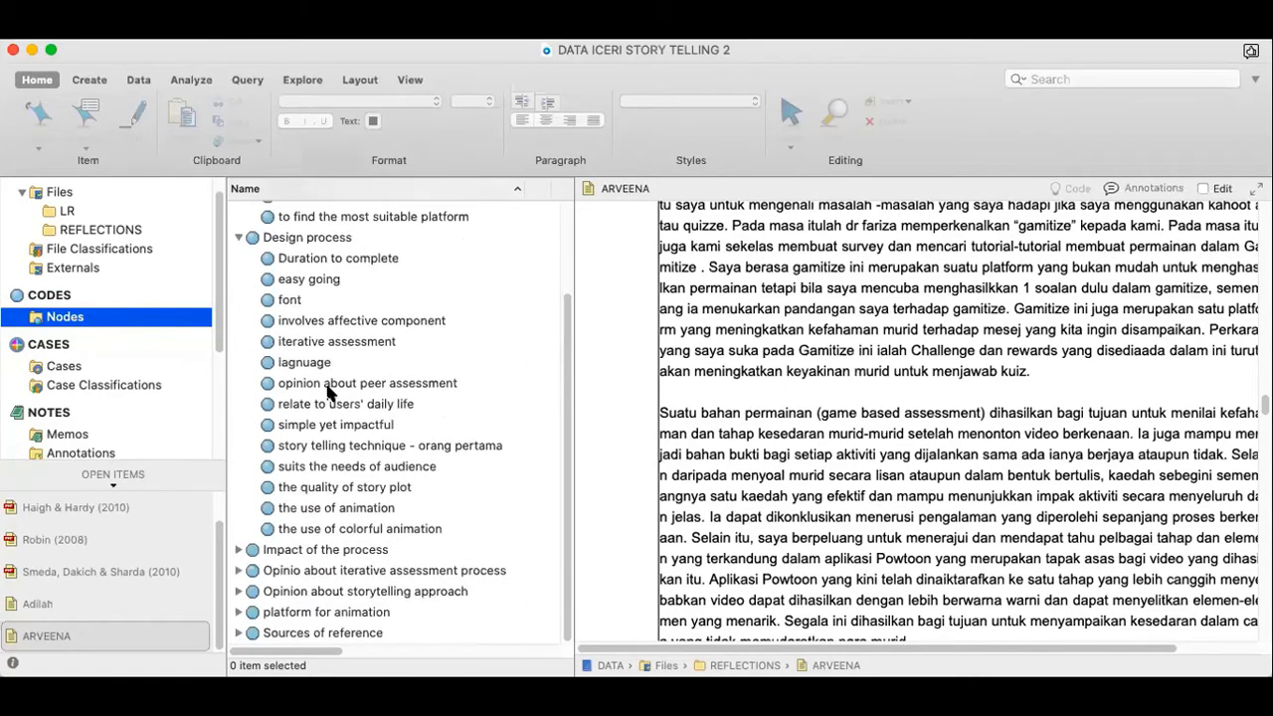
pyautogui.scroll(3, 328, 391)
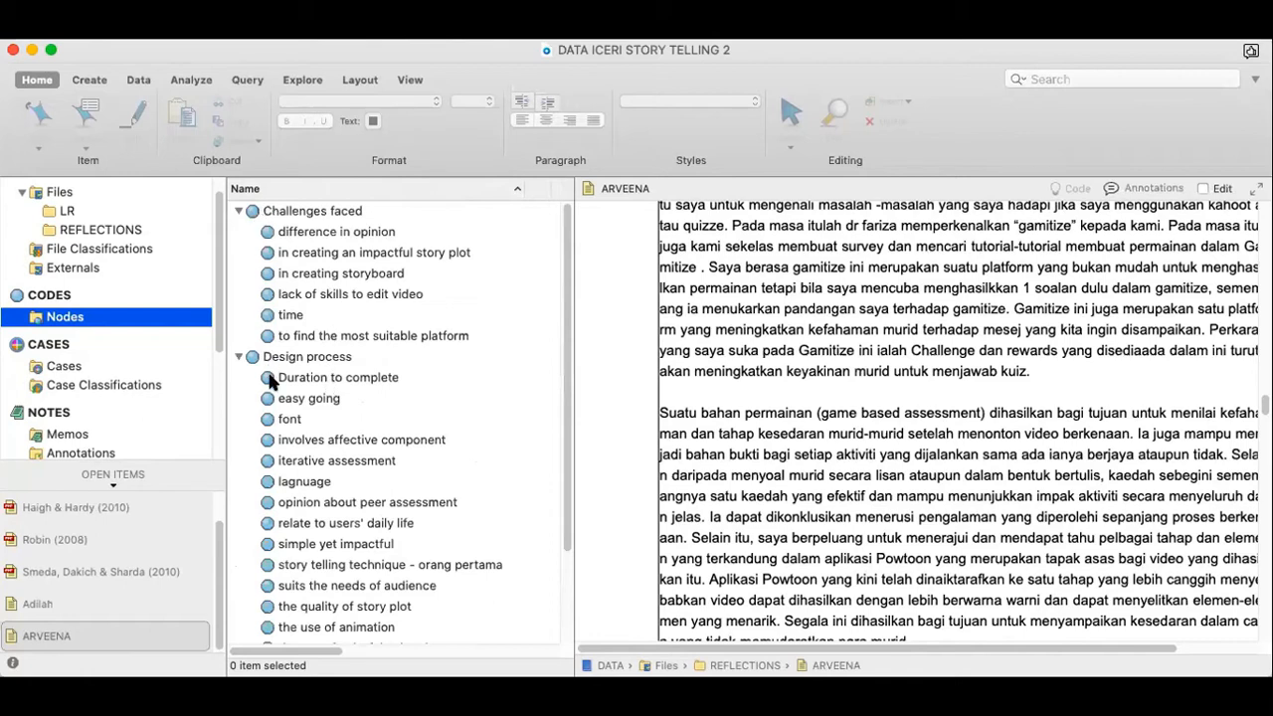
pyautogui.scroll(-3, 283, 413)
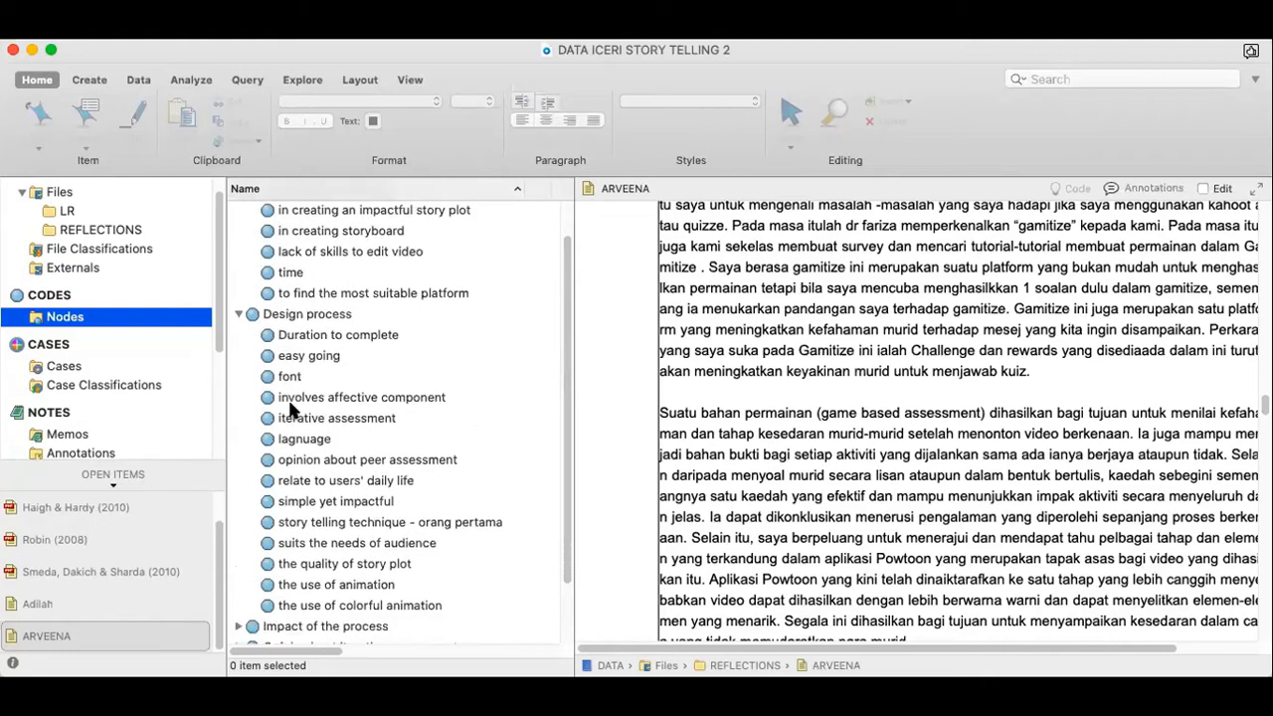
pyautogui.scroll(-2, 291, 410)
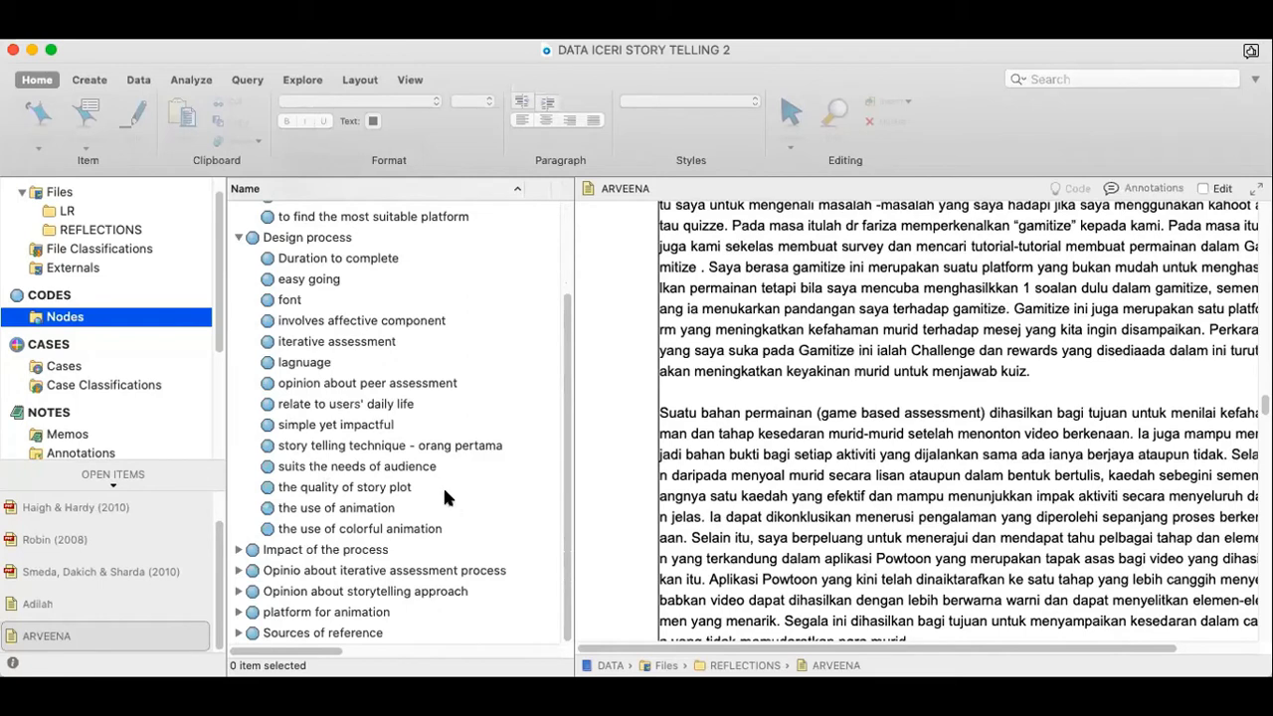
pyautogui.scroll(3, 439, 486)
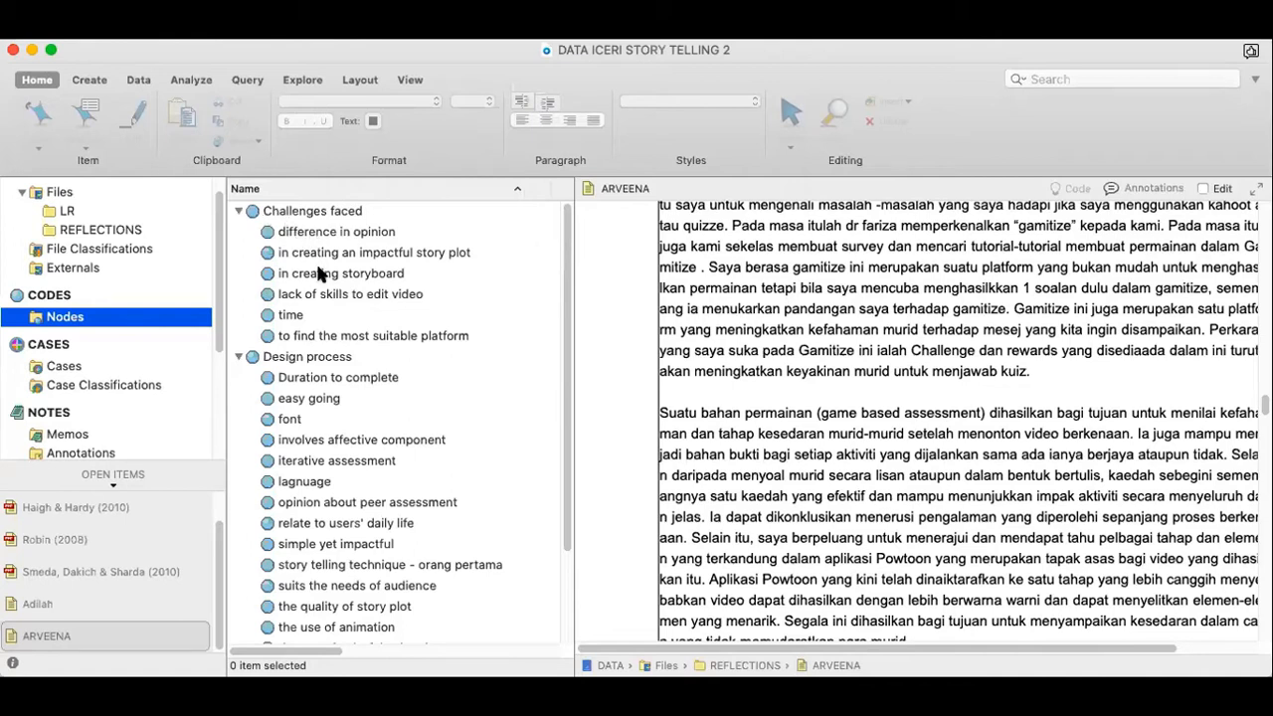
# Open the difference in opinion node's coded reference and select the second student reflection in the REFLECTIONS folder
pyautogui.doubleClick(337, 235)
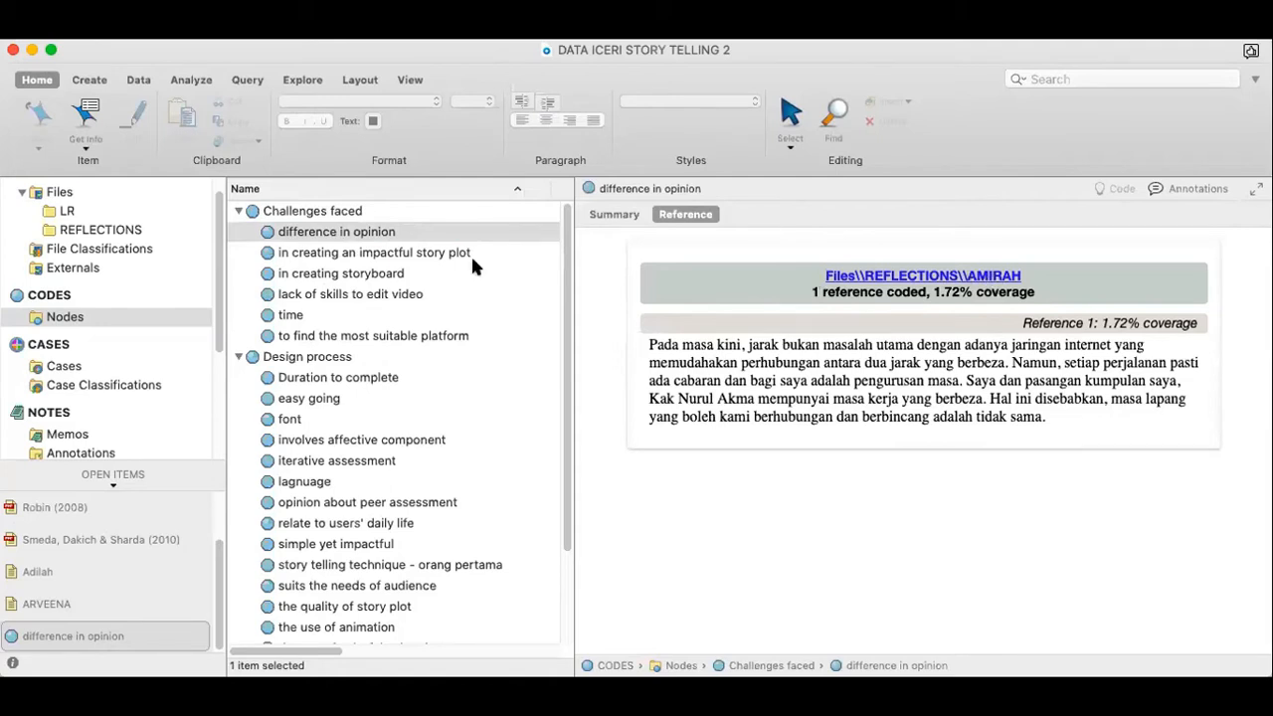
pyautogui.click(103, 233)
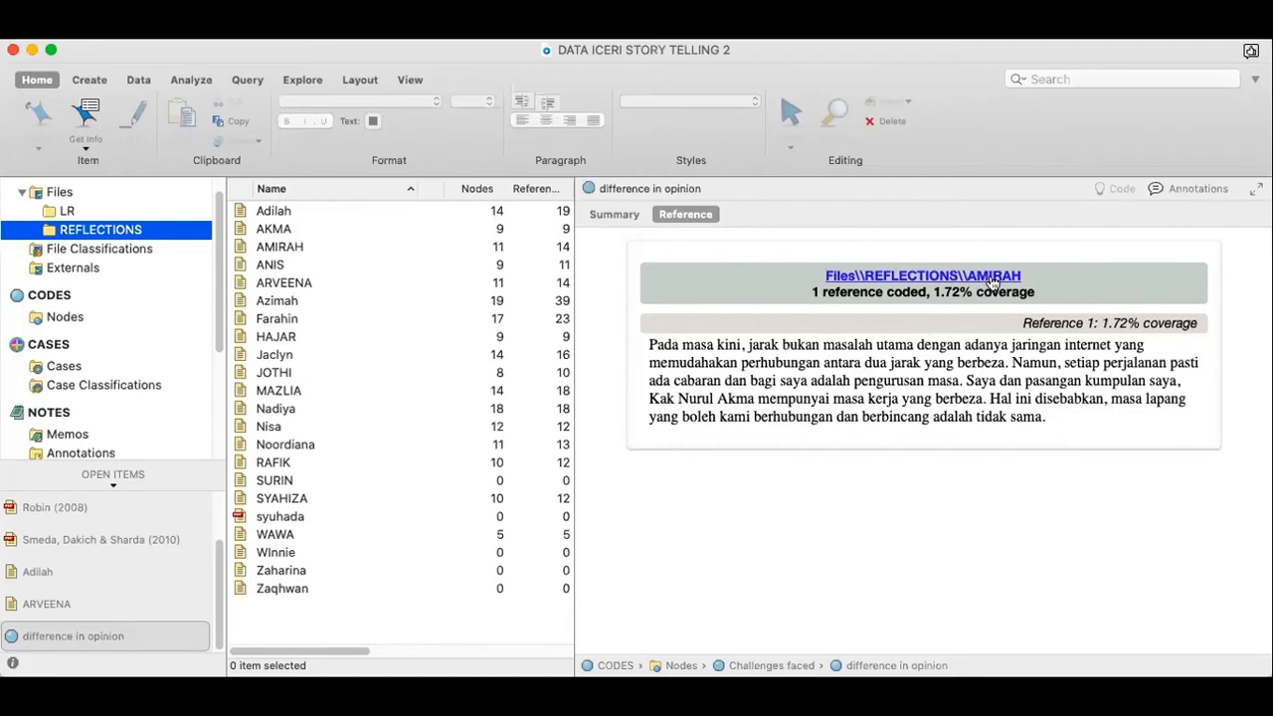
pyautogui.click(290, 234)
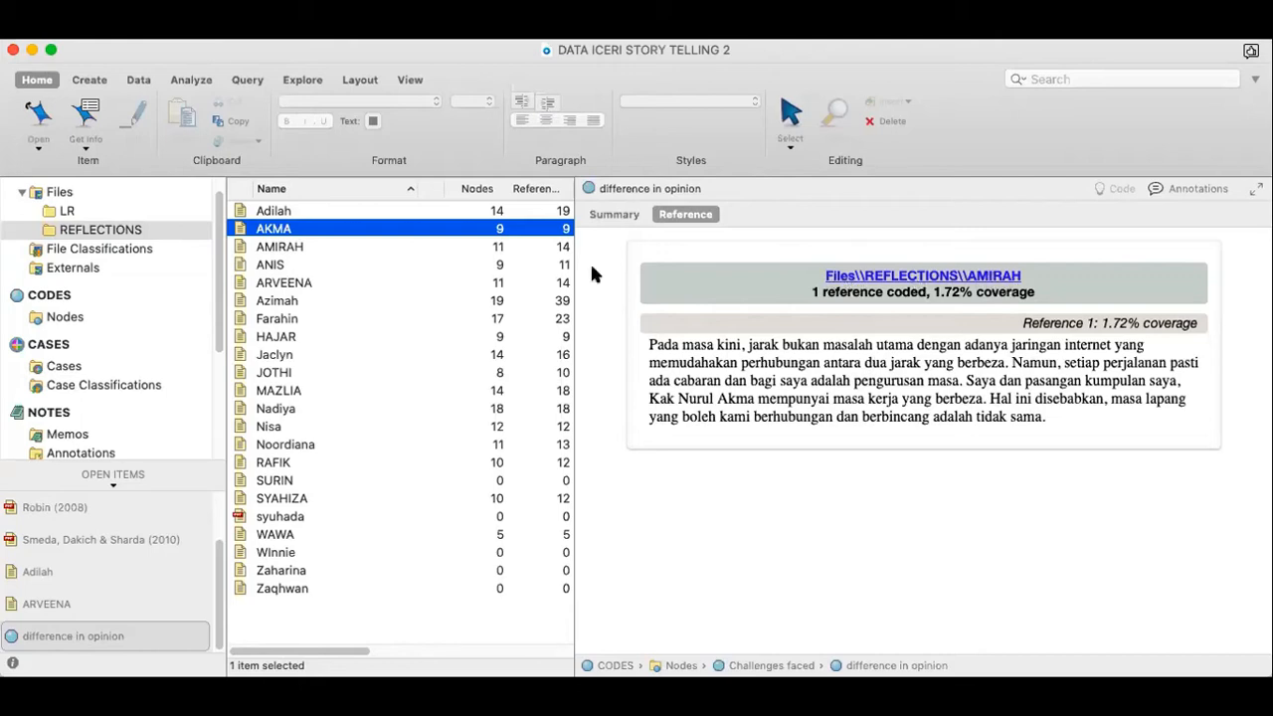
# Open Campbell (2012) from the LR folder and highlight the article's title
pyautogui.click(79, 212)
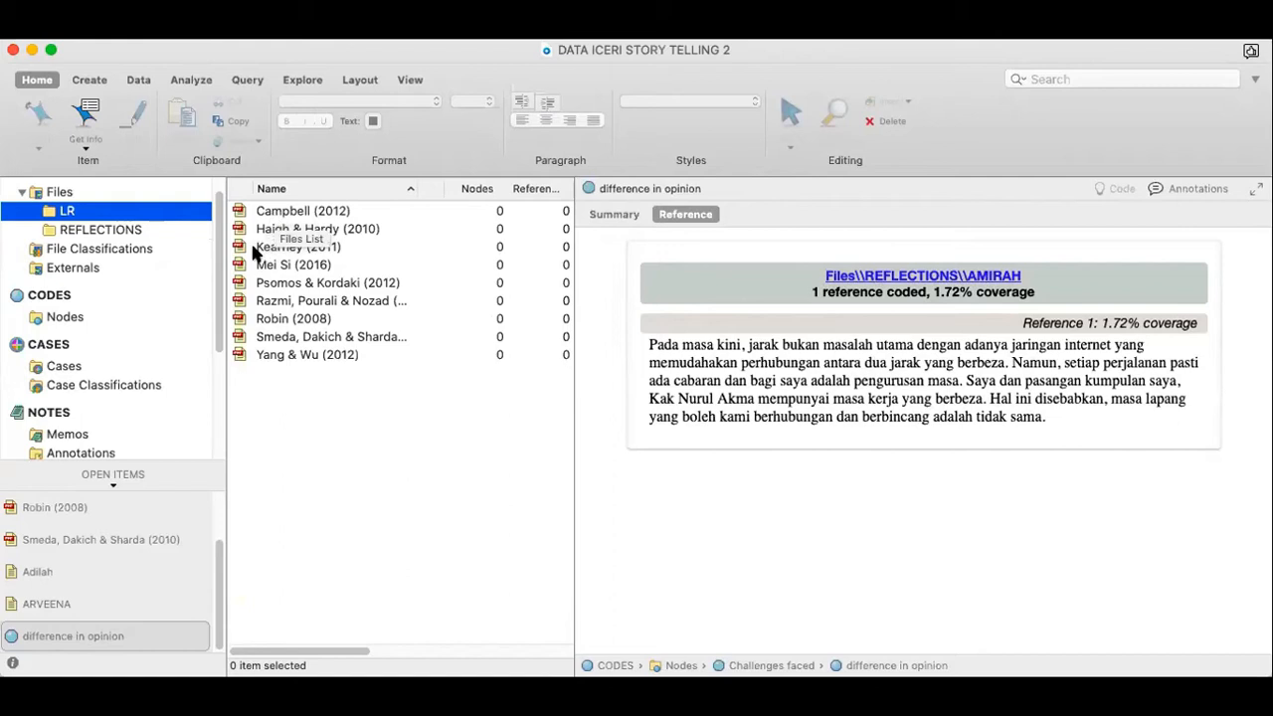
pyautogui.click(285, 212)
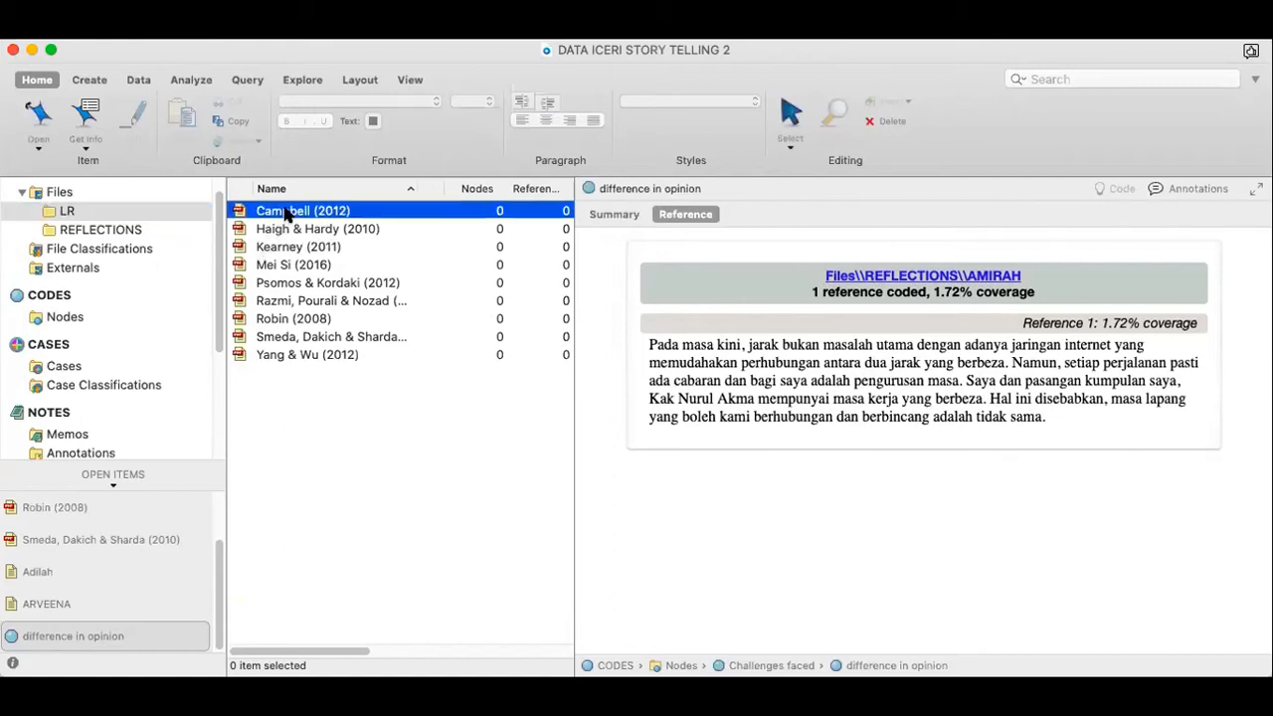
pyautogui.doubleClick(388, 219)
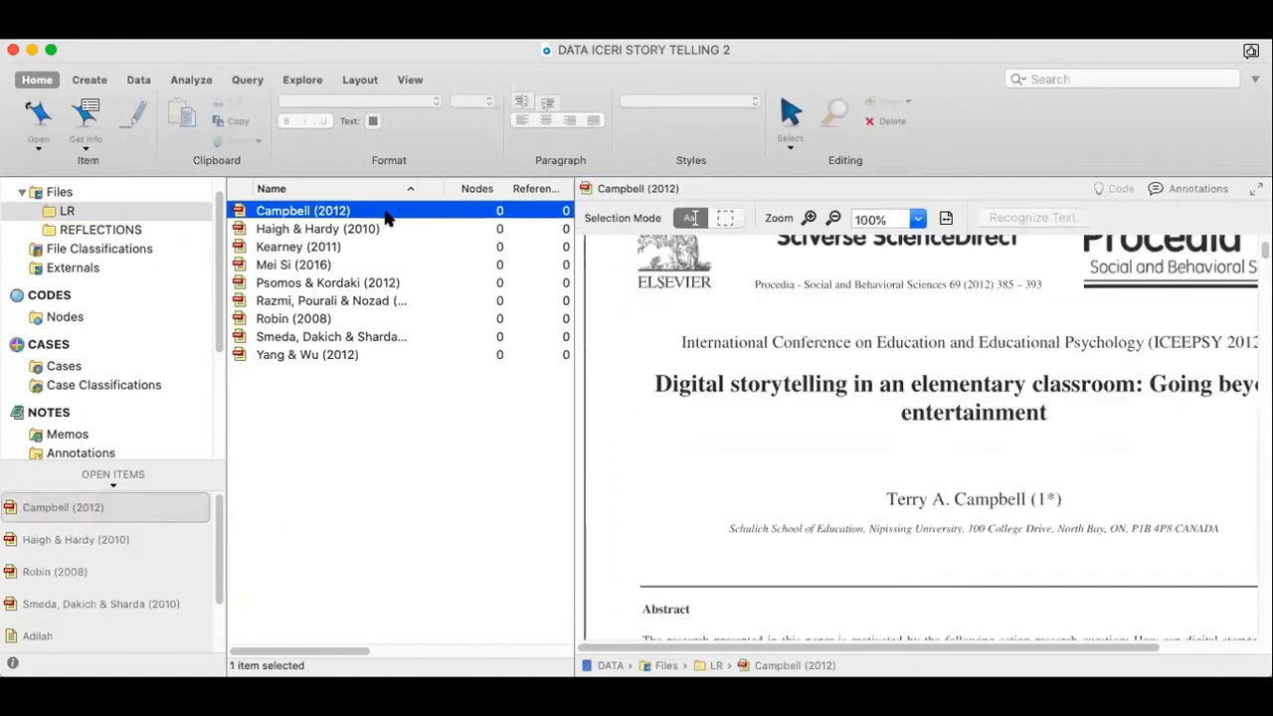
pyautogui.moveTo(653, 383); pyautogui.dragTo(1052, 411)
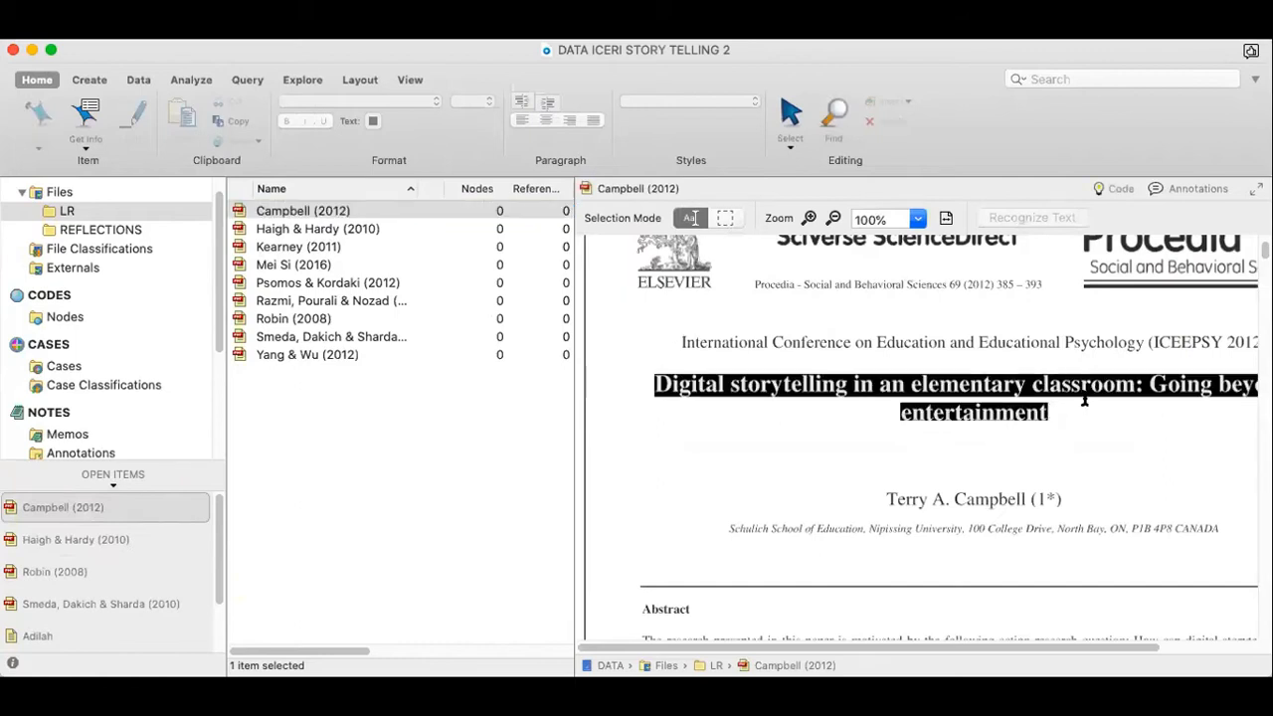
# Return to the project's nodes and reopen the coded reference of the difference in opinion node
pyautogui.click(126, 231)
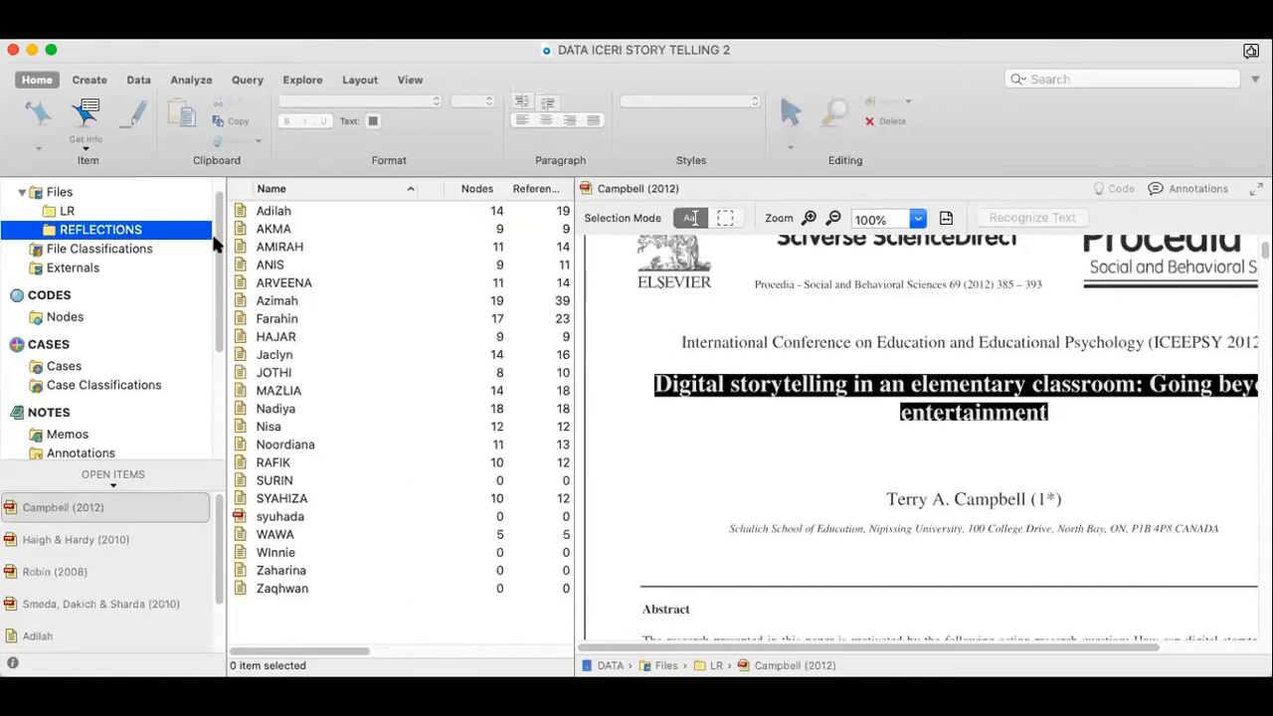
pyautogui.click(65, 321)
pyautogui.doubleClick(323, 231)
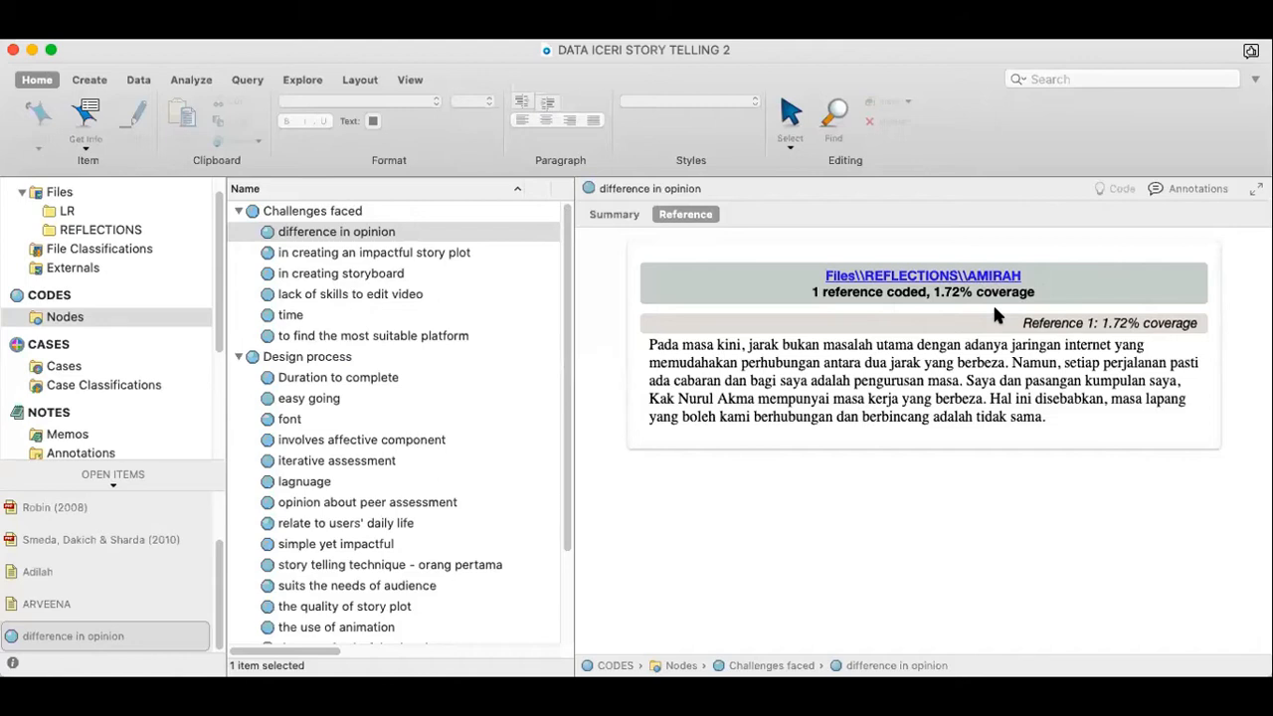
# Check the LR file list, and return to the nodes to review the children of Challenges faced and Design process
pyautogui.click(60, 213)
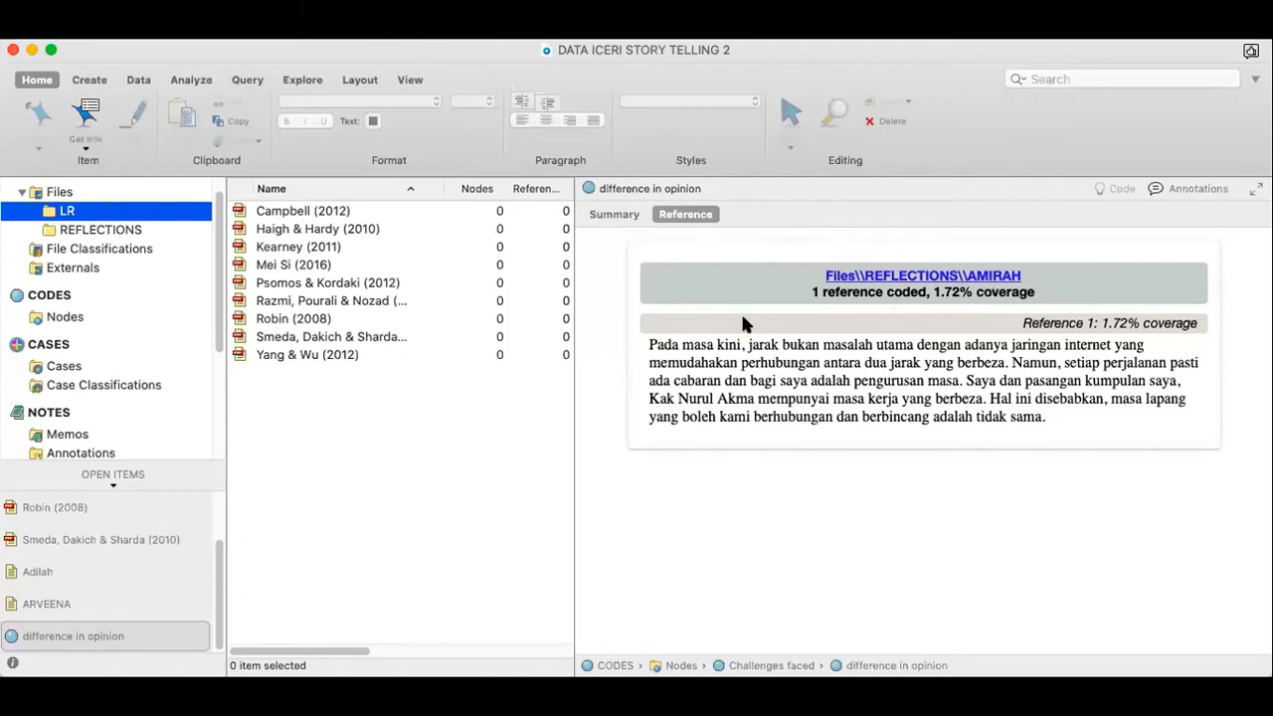
pyautogui.click(77, 316)
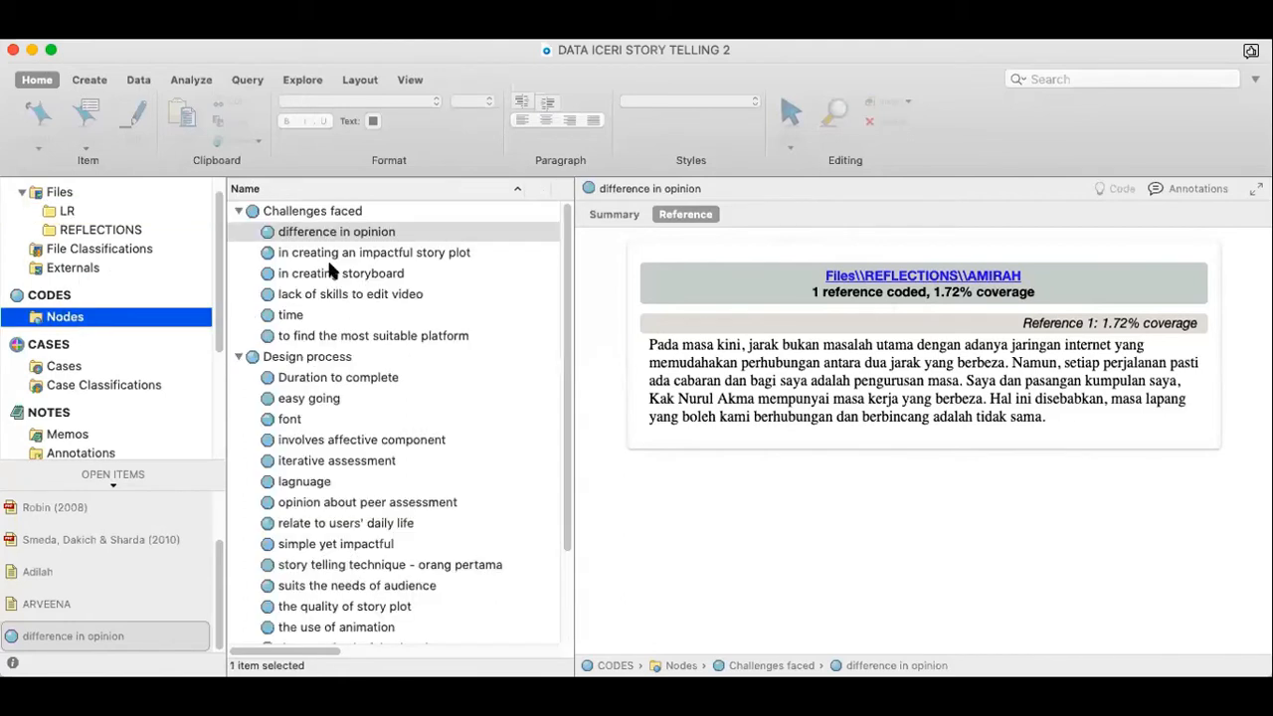
pyautogui.scroll(-1, 328, 318)
pyautogui.scroll(-2, 329, 318)
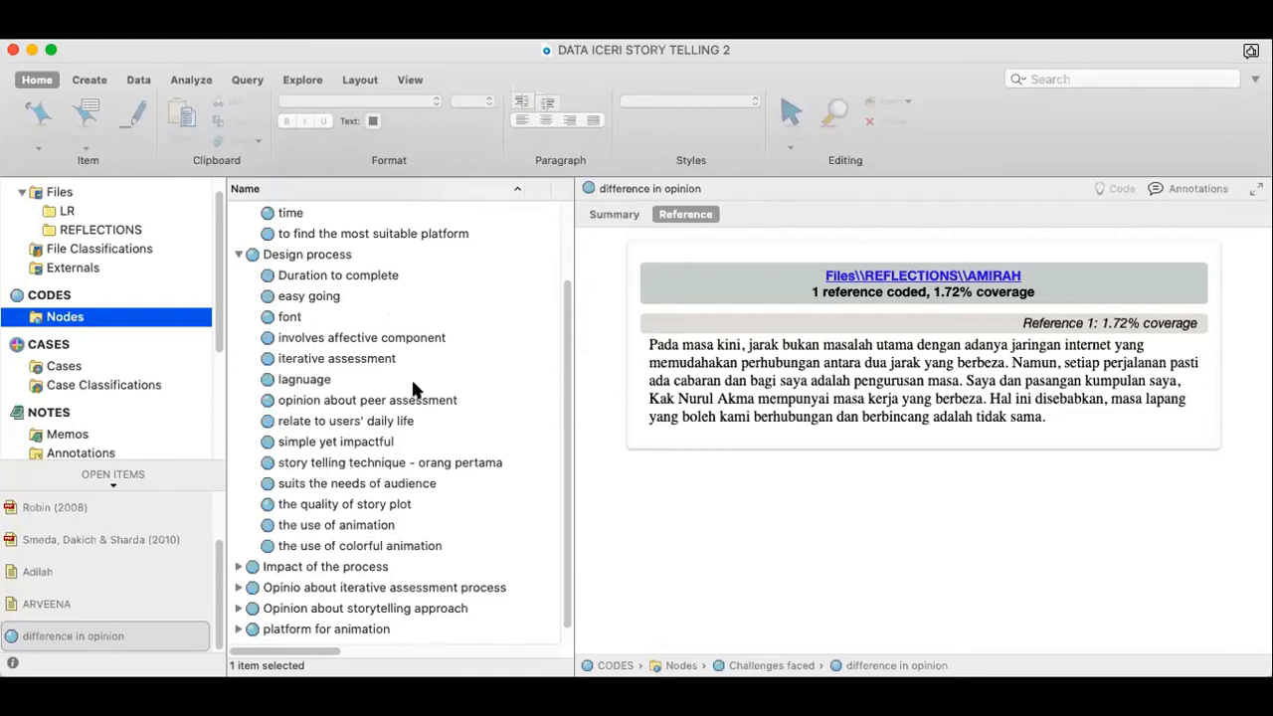
# Reopen Campbell (2012) from the LR folder, widening the document view and clearing the title highlight
pyautogui.click(66, 230)
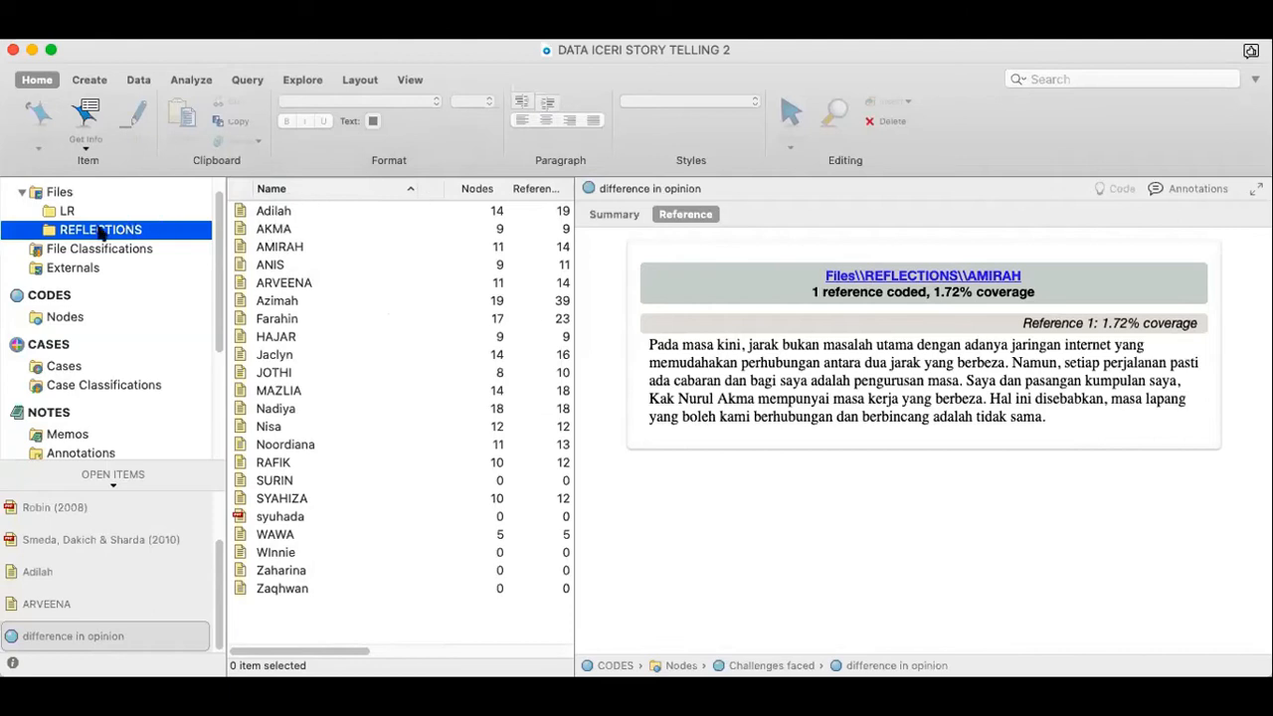
pyautogui.click(68, 212)
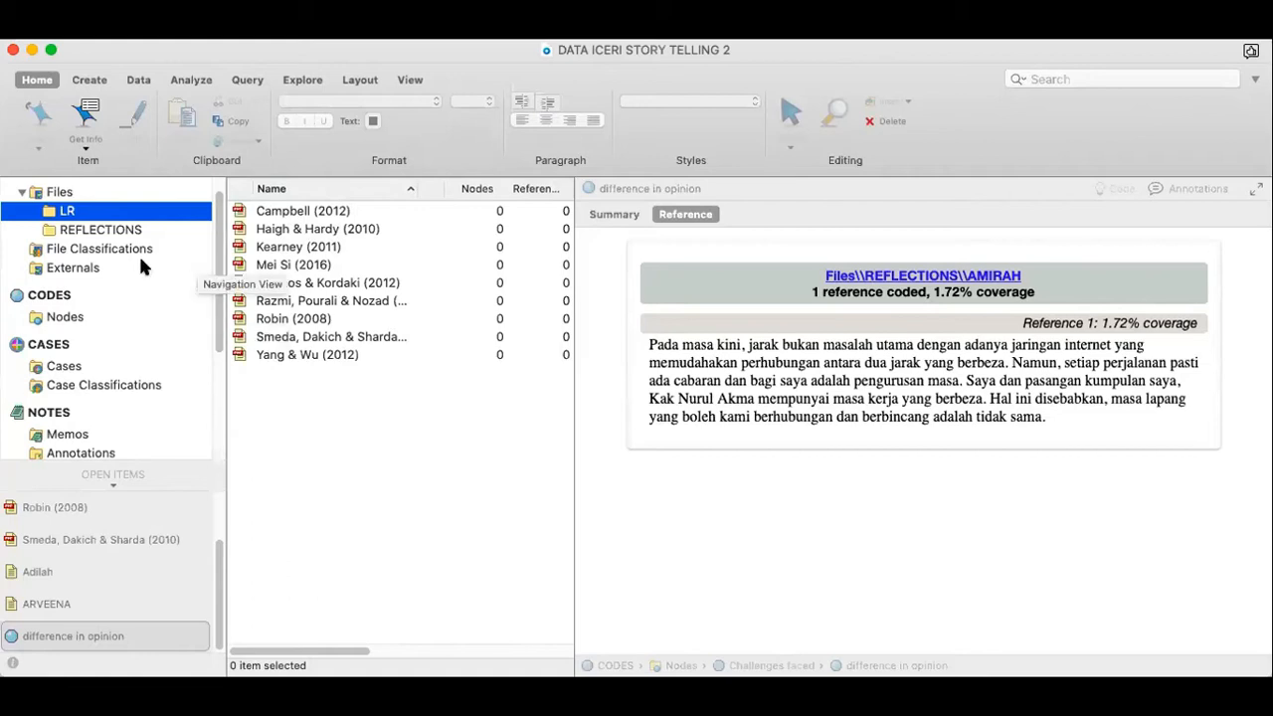
pyautogui.doubleClick(292, 213)
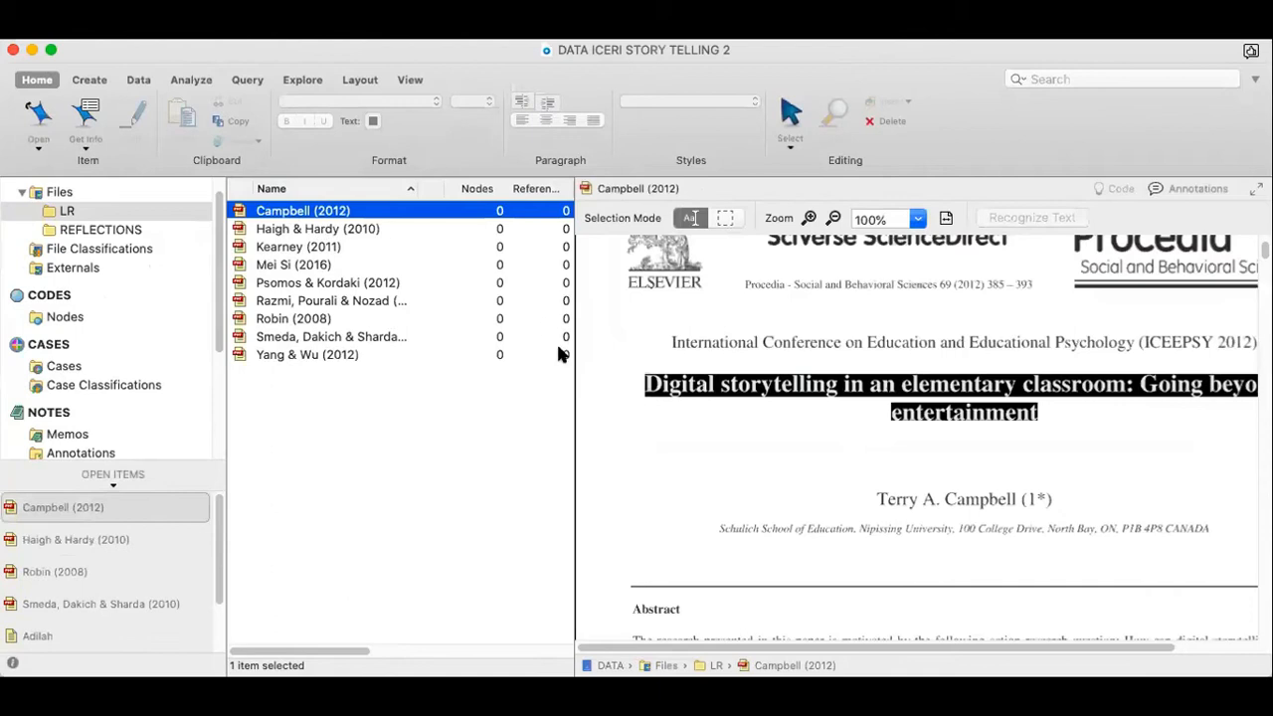
pyautogui.moveTo(573, 394); pyautogui.dragTo(461, 394)
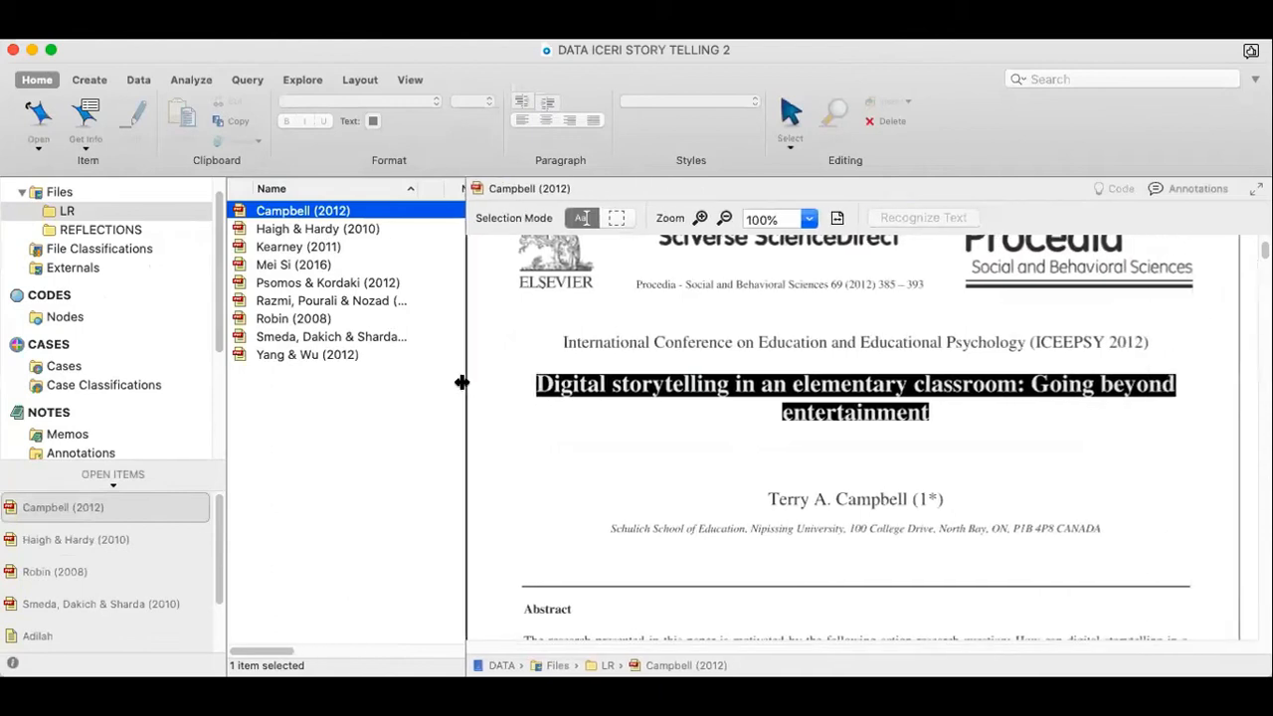
pyautogui.click(584, 422)
# Skim the Campbell (2012) article from its abstract down to section 5, Conclusions
pyautogui.scroll(-15, 585, 422)
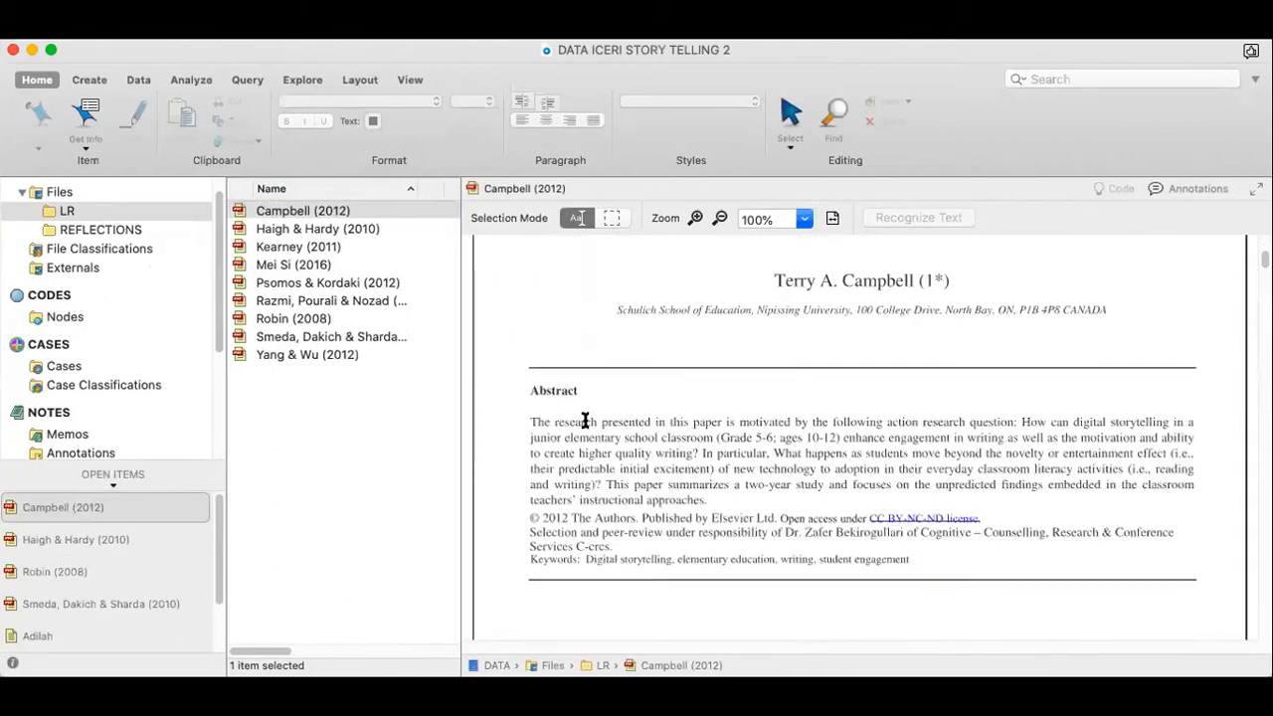
pyautogui.scroll(-15, 584, 422)
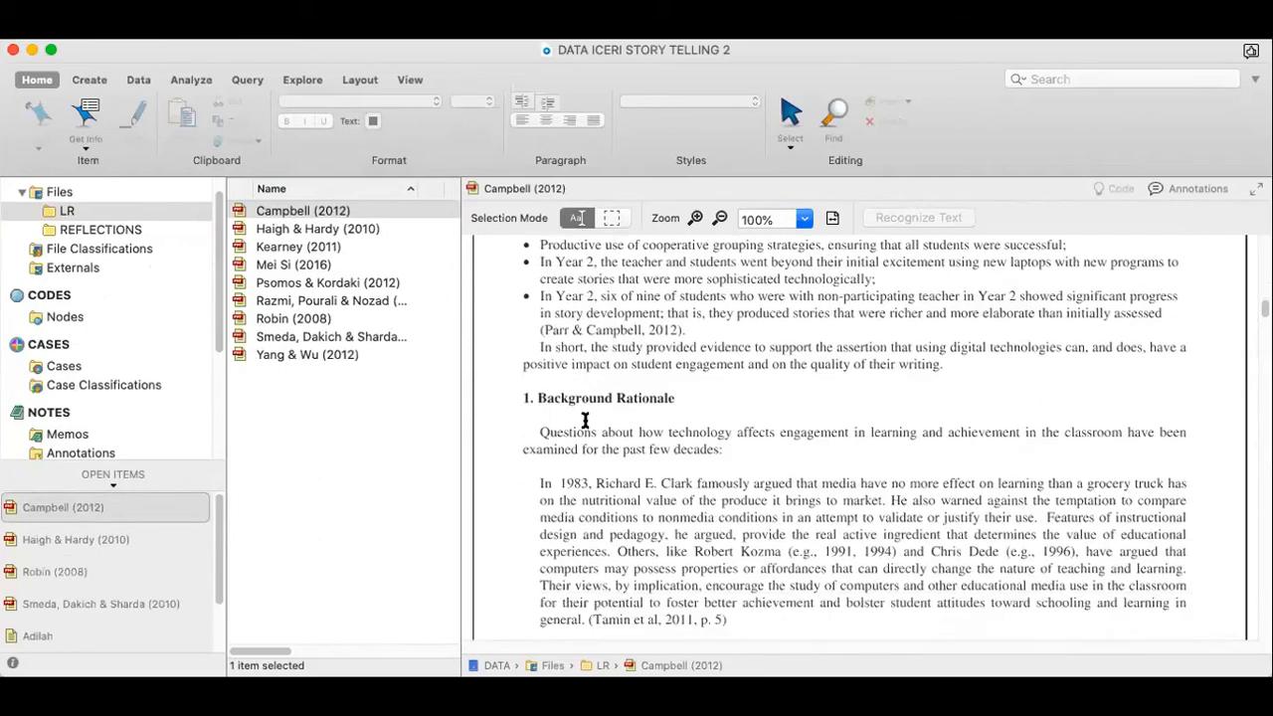
pyautogui.scroll(-15, 584, 422)
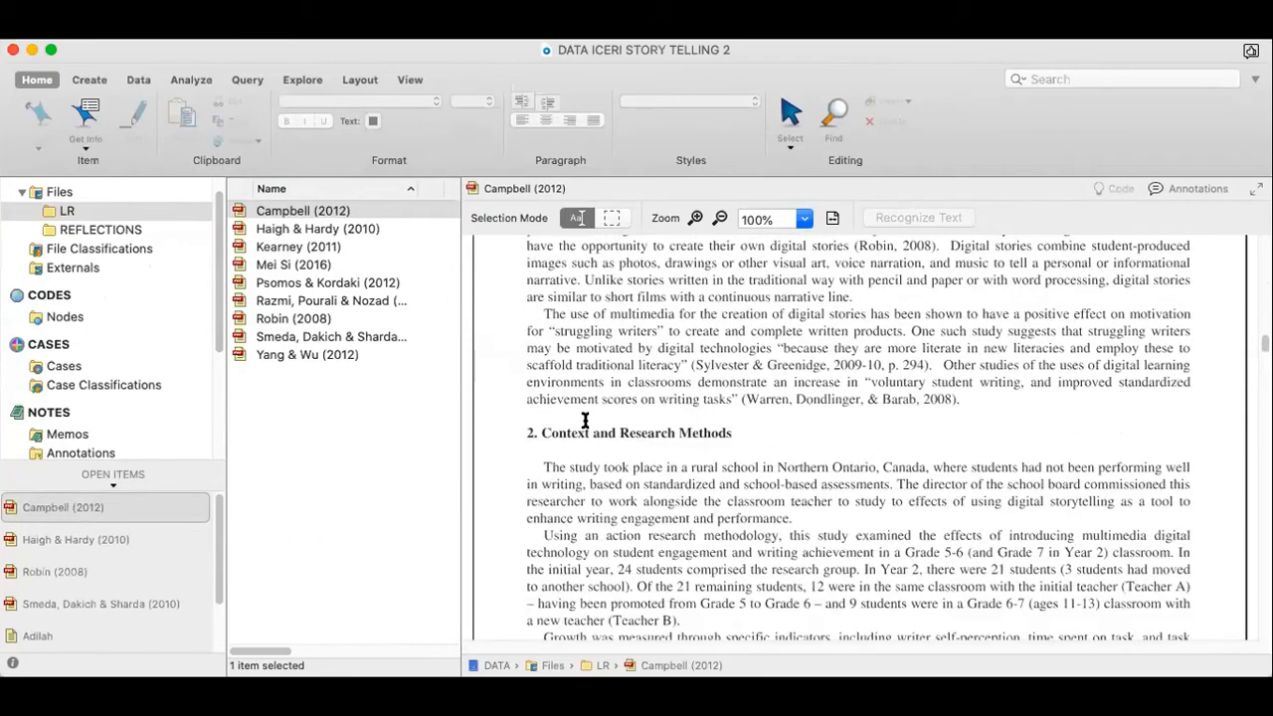
pyautogui.scroll(-15, 585, 422)
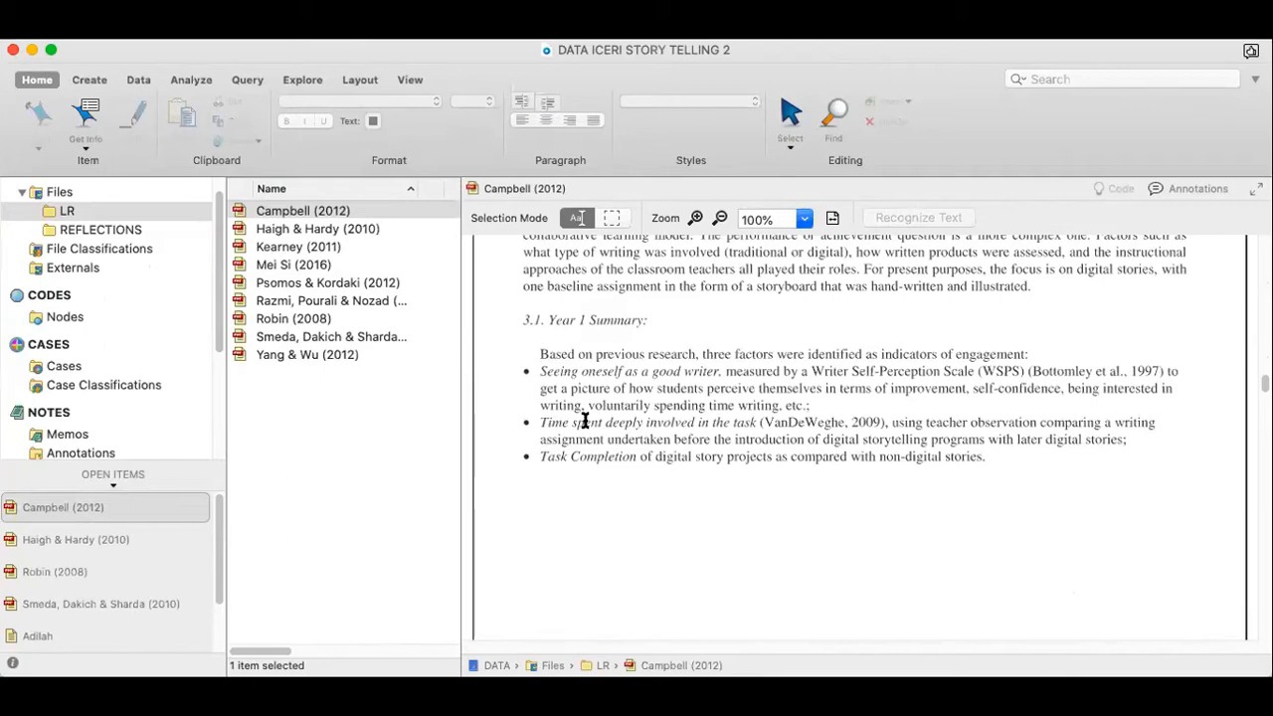
pyautogui.scroll(-15, 585, 422)
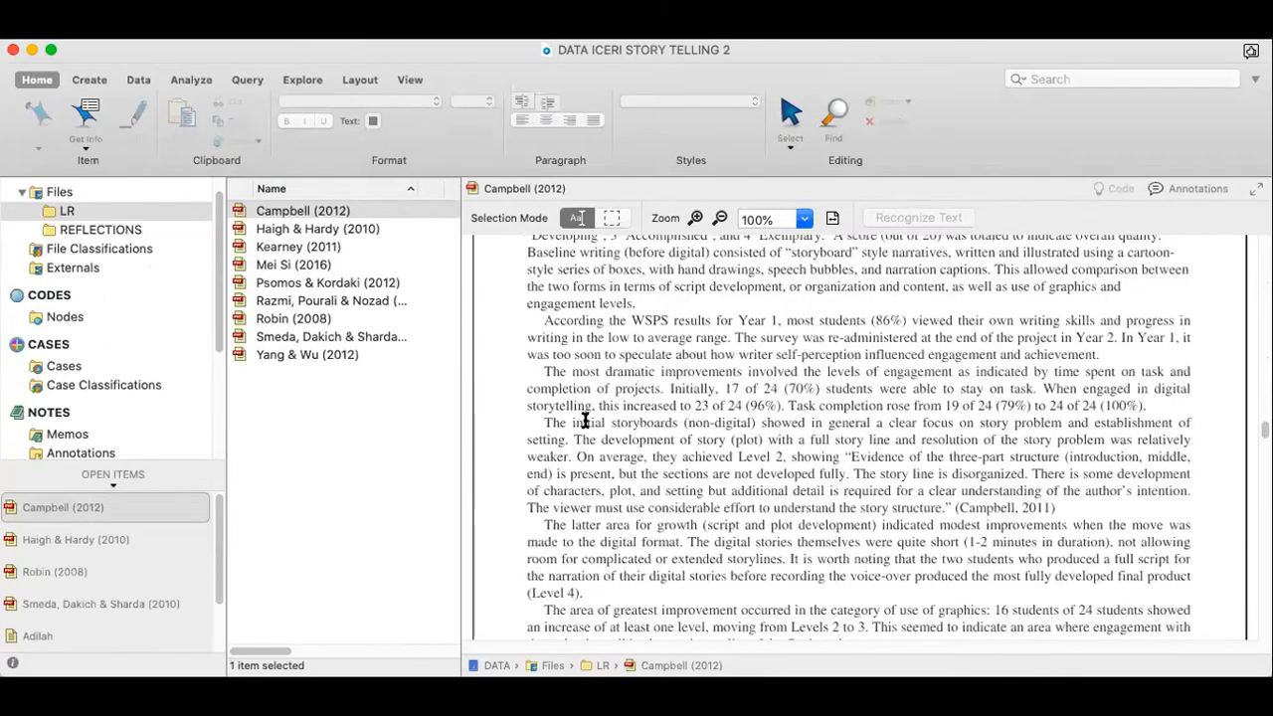
pyautogui.scroll(-15, 584, 422)
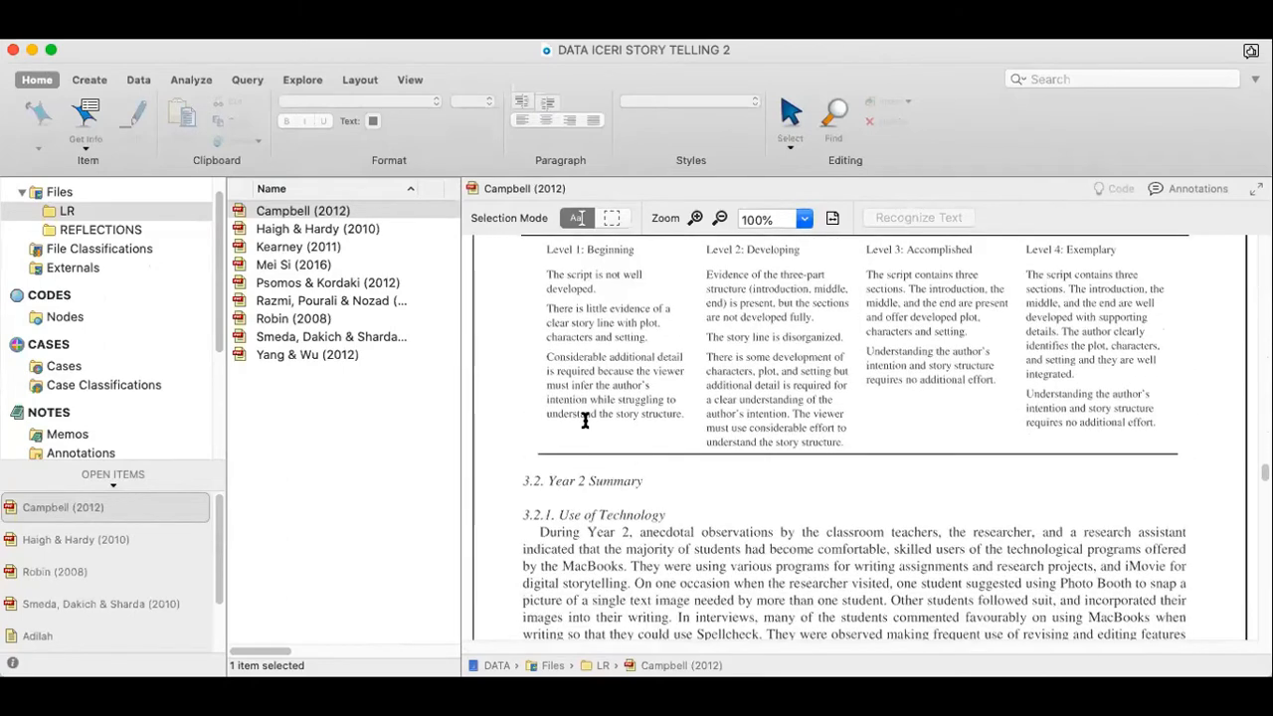
pyautogui.scroll(-4, 585, 421)
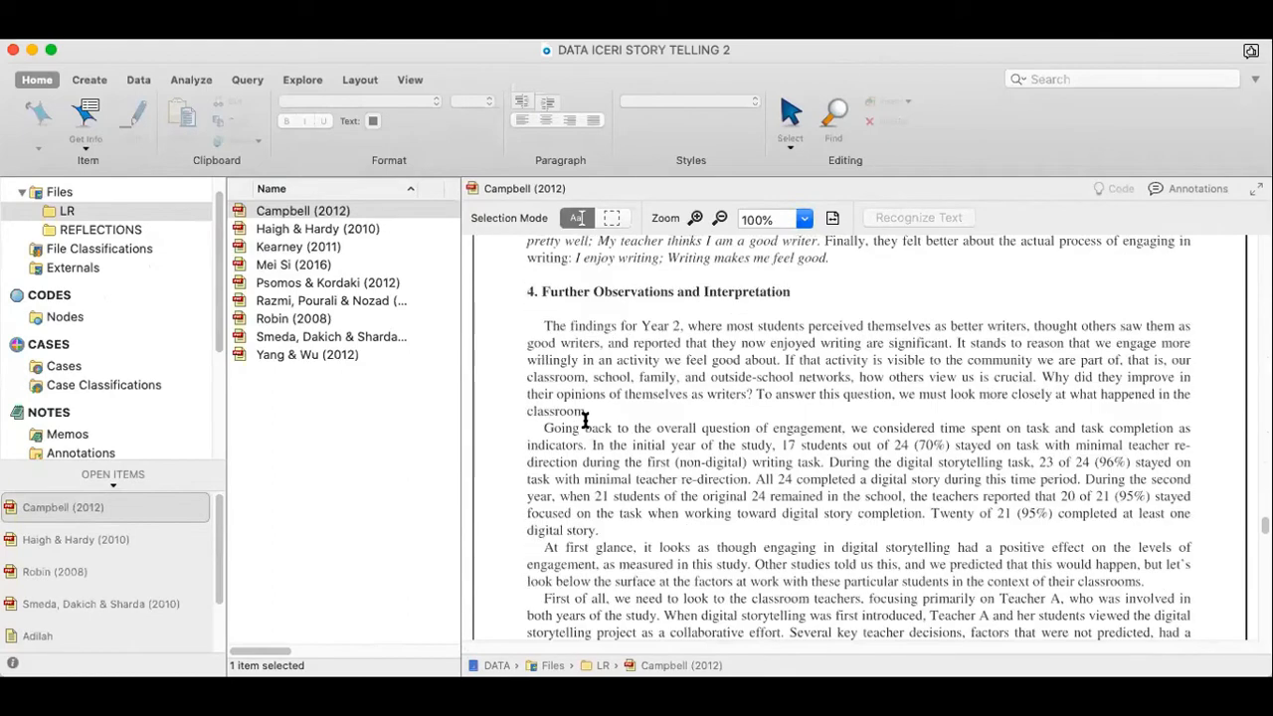
pyautogui.scroll(-15, 585, 422)
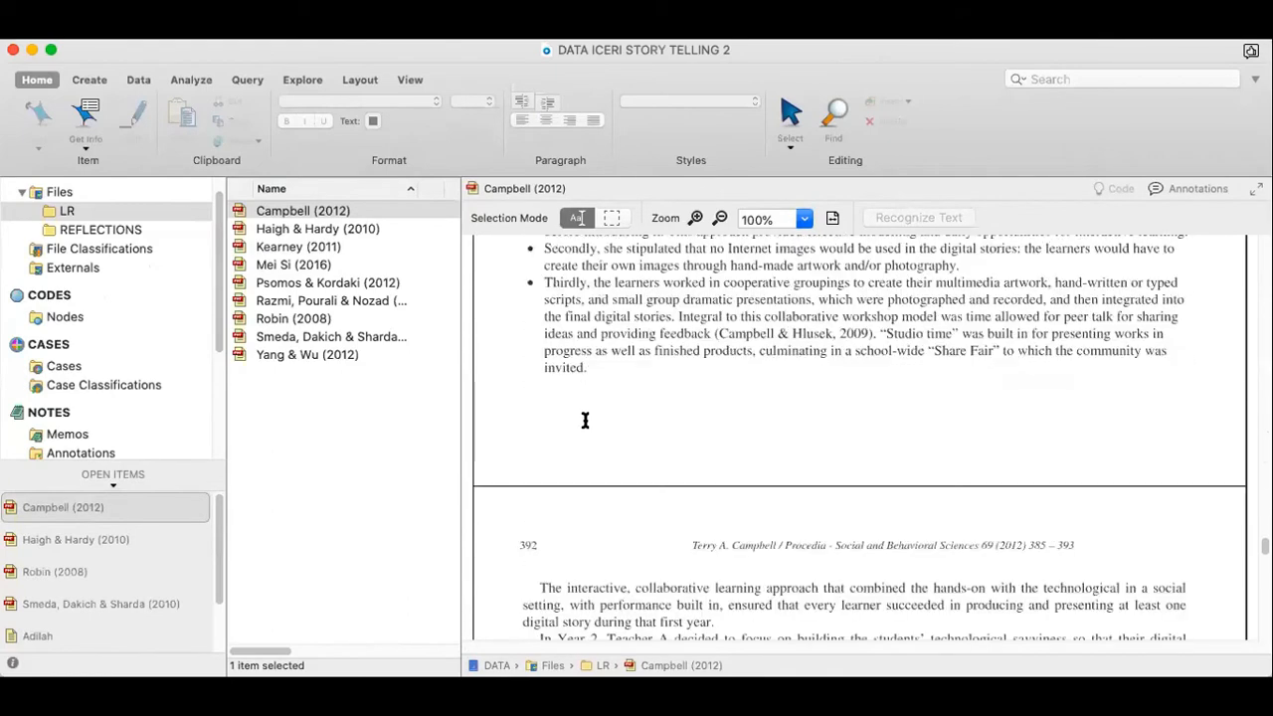
pyautogui.scroll(-6, 584, 421)
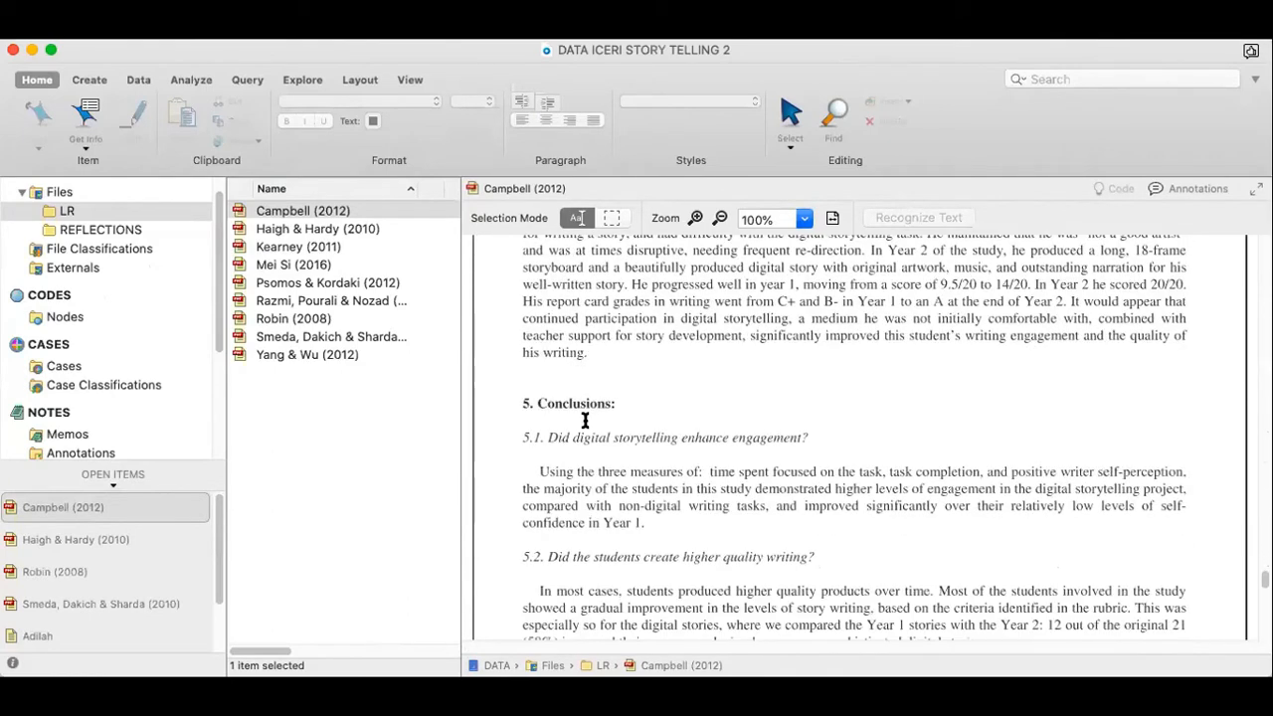
pyautogui.scroll(1, 585, 420)
pyautogui.scroll(-1, 585, 421)
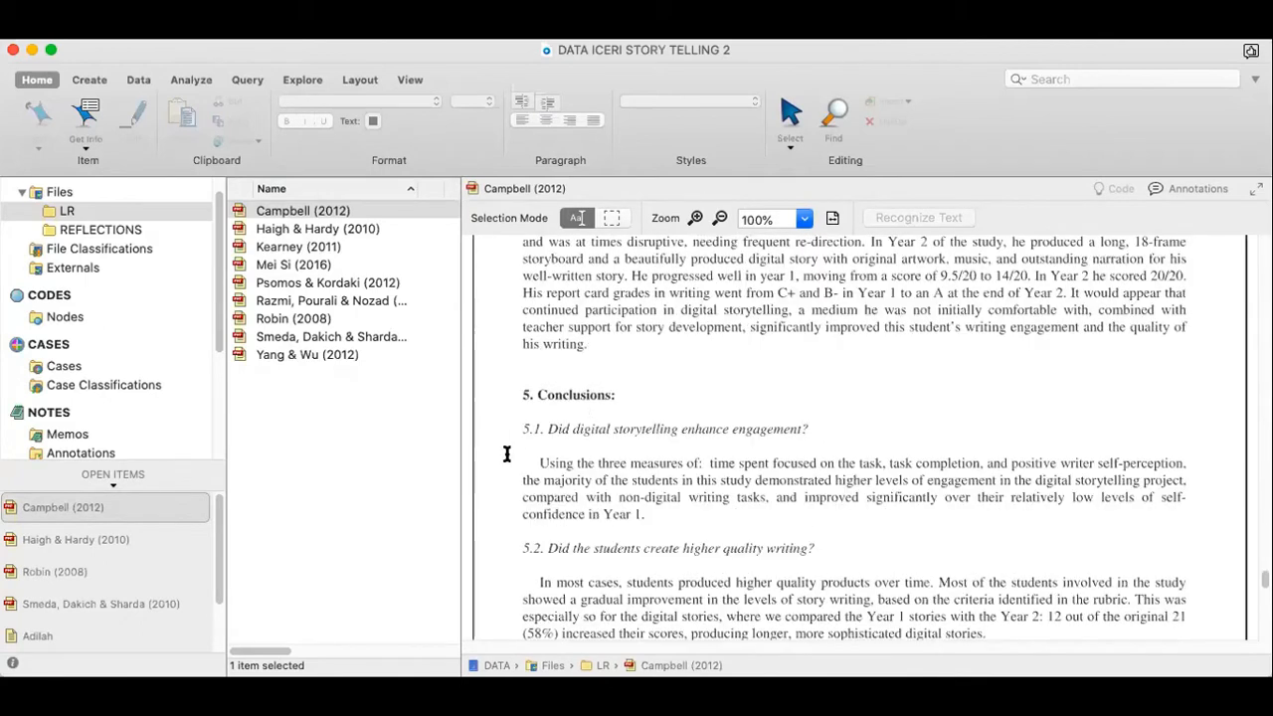
# Select the section 5.1 passage from "Using the three measures of" to "higher levels of engagement" and enlarge the document to 125%
pyautogui.scroll(-1, 686, 439)
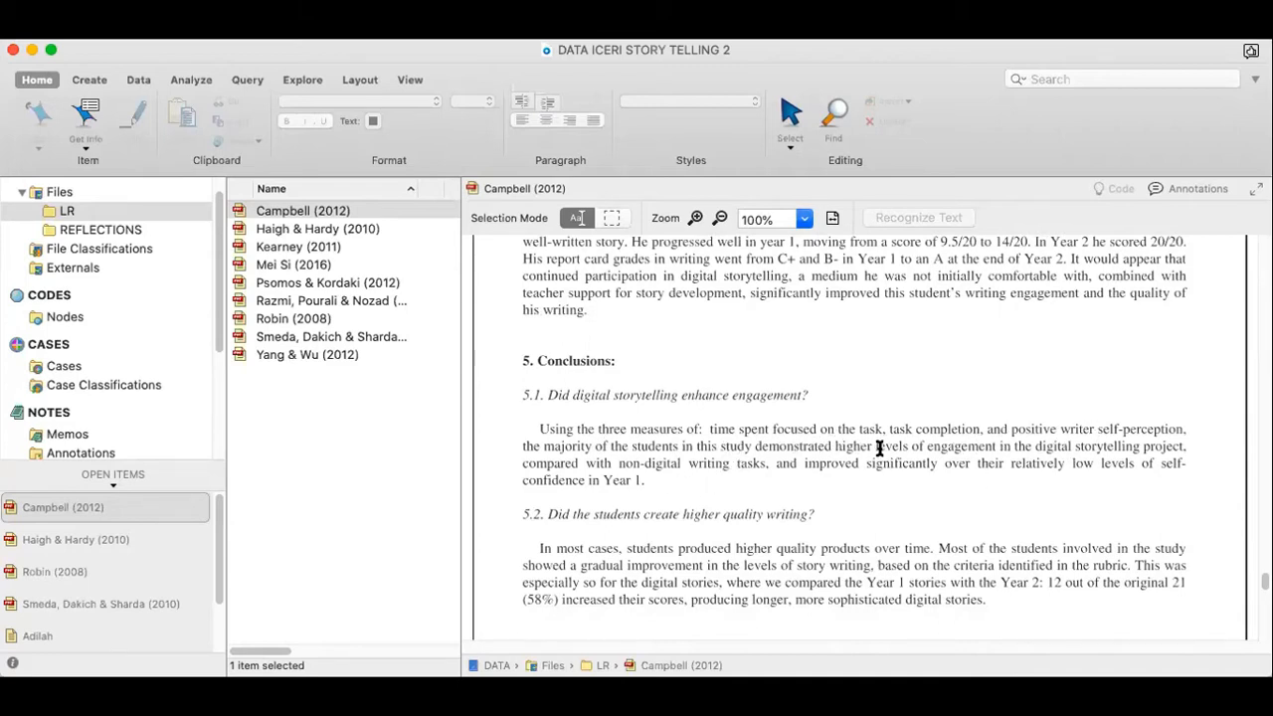
pyautogui.moveTo(989, 447); pyautogui.dragTo(527, 426)
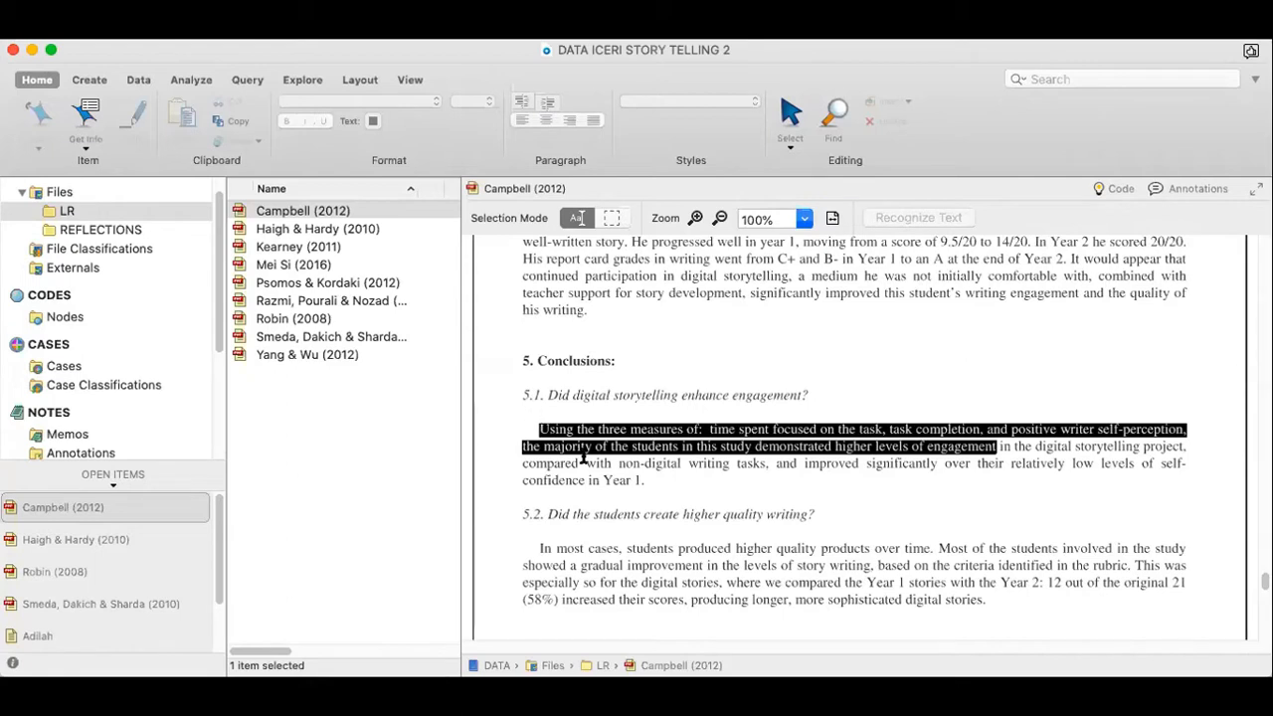
pyautogui.click(696, 219)
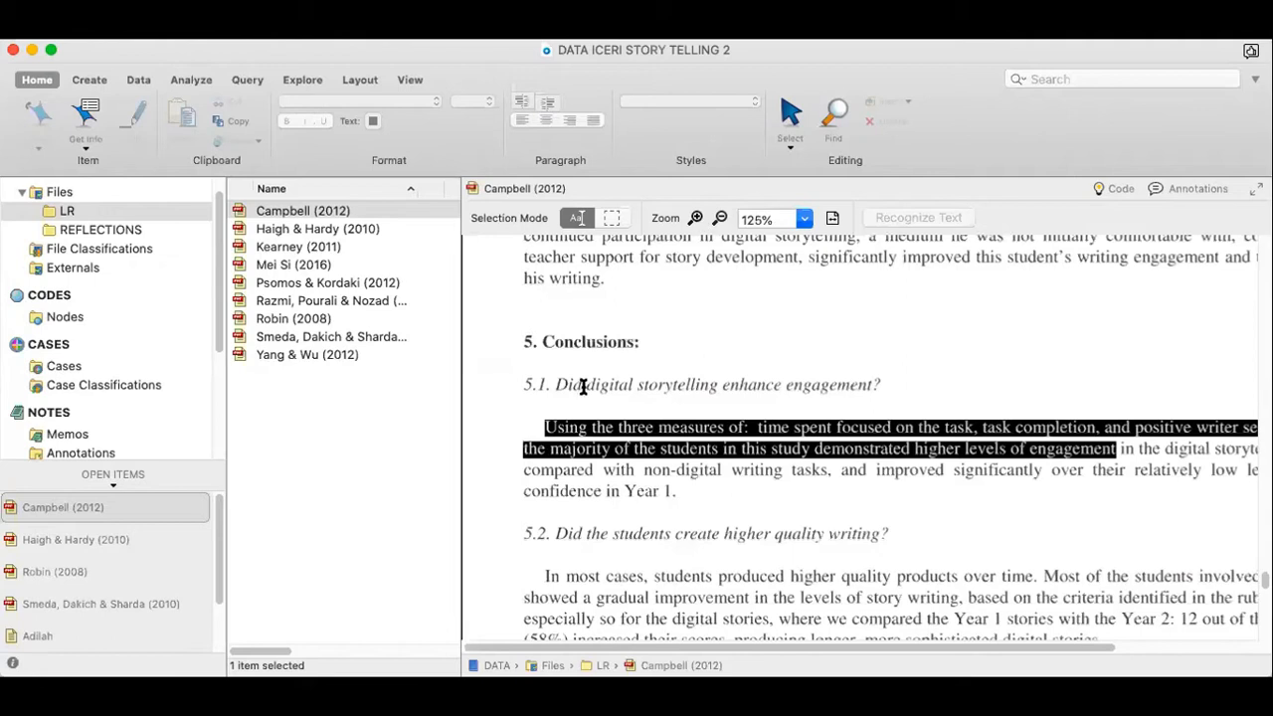
# Widen the Campbell (2012) document view at 125% zoom and reselect the section 5.1 passage from "Using the three measures of" to "digital storytelling project,"
pyautogui.press('super+equal')
pyautogui.moveTo(456, 424); pyautogui.dragTo(331, 408)
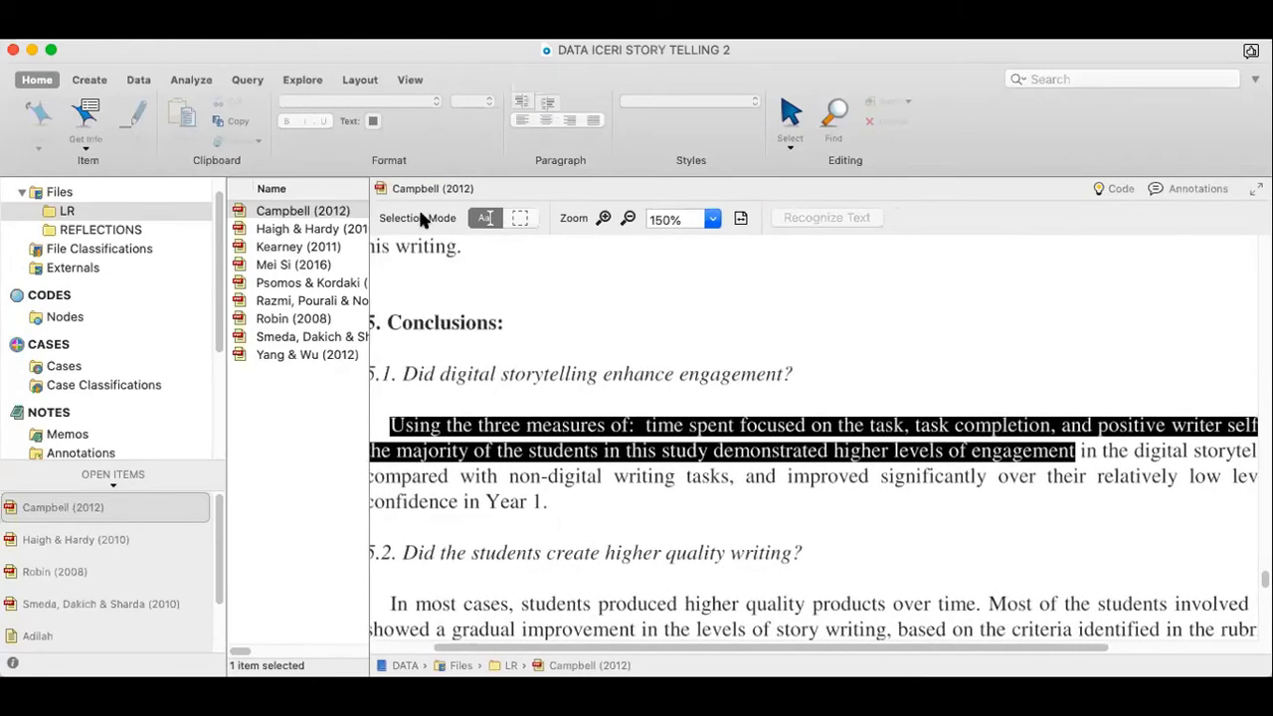
pyautogui.click(629, 219)
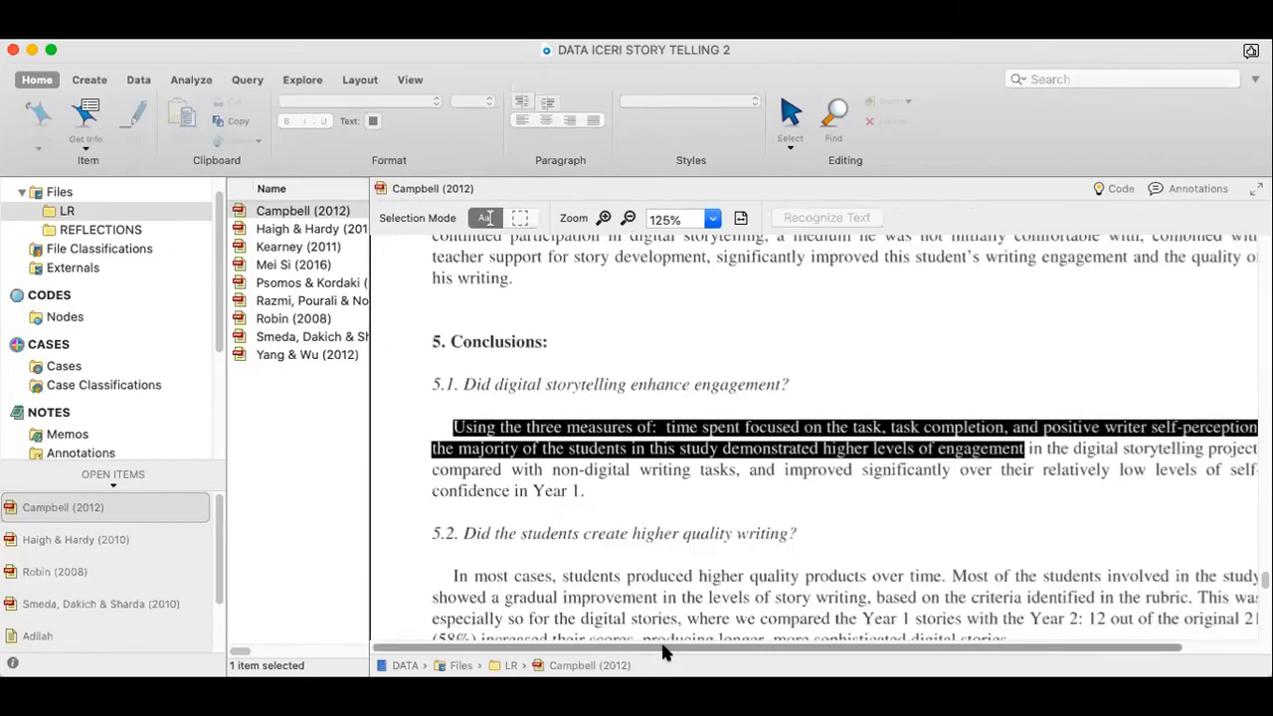
pyautogui.moveTo(665, 649); pyautogui.dragTo(676, 650)
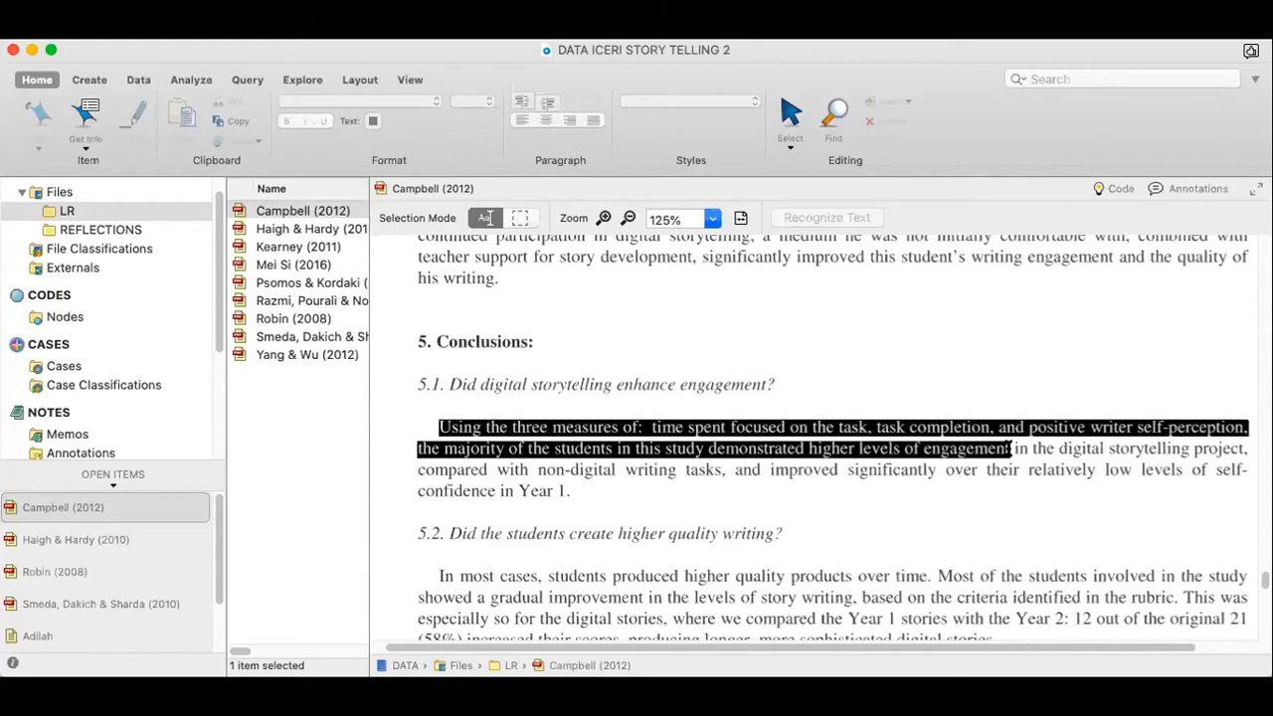
pyautogui.click(1013, 449)
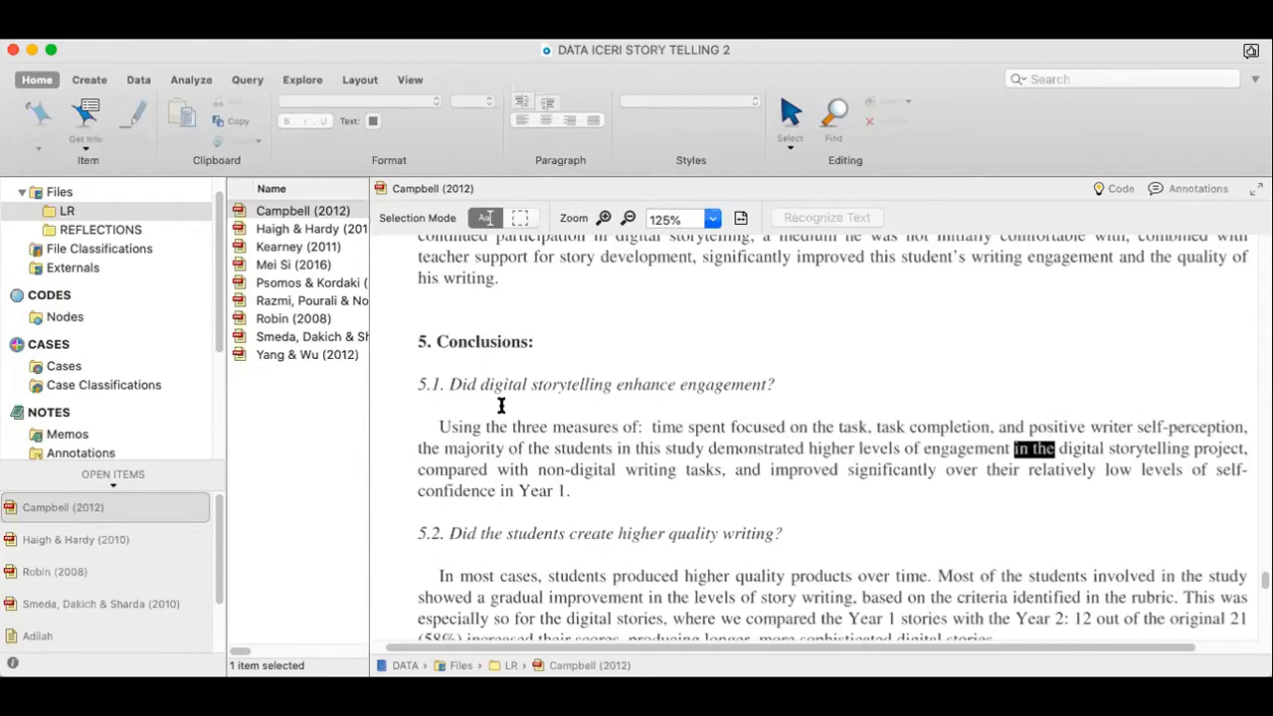
pyautogui.moveTo(440, 423); pyautogui.dragTo(1201, 449)
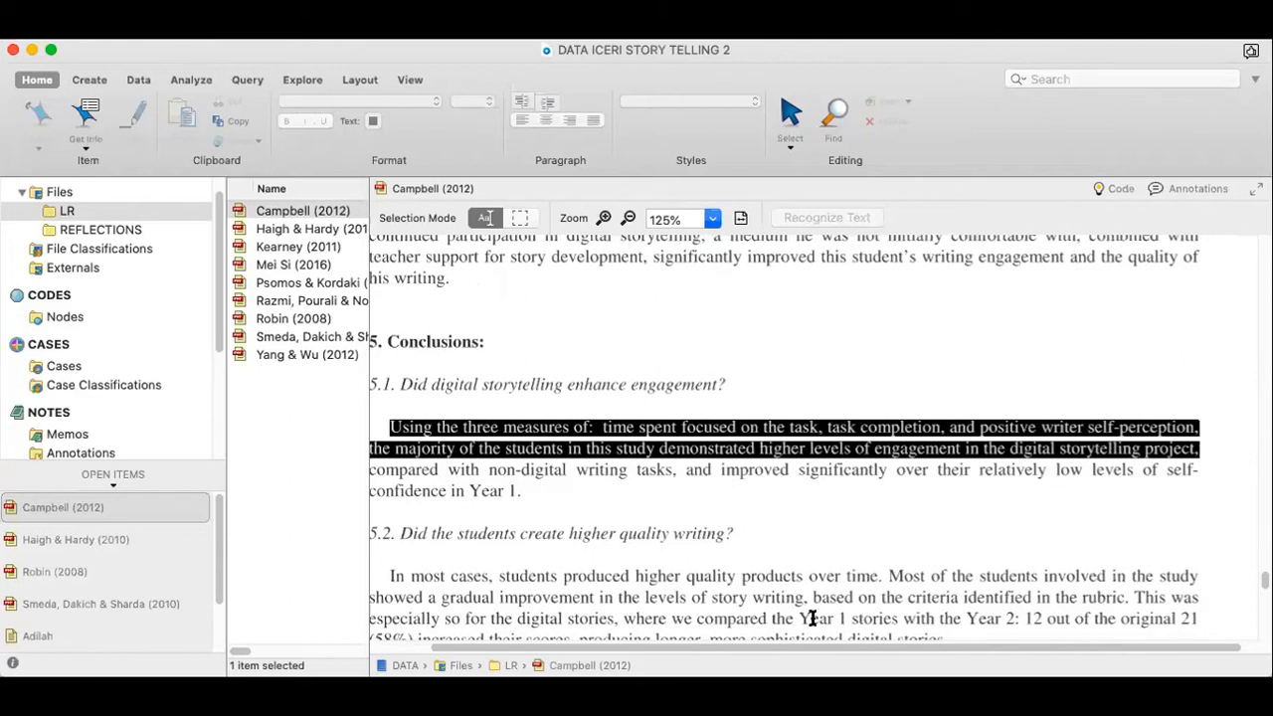
pyautogui.moveTo(814, 647); pyautogui.dragTo(791, 650)
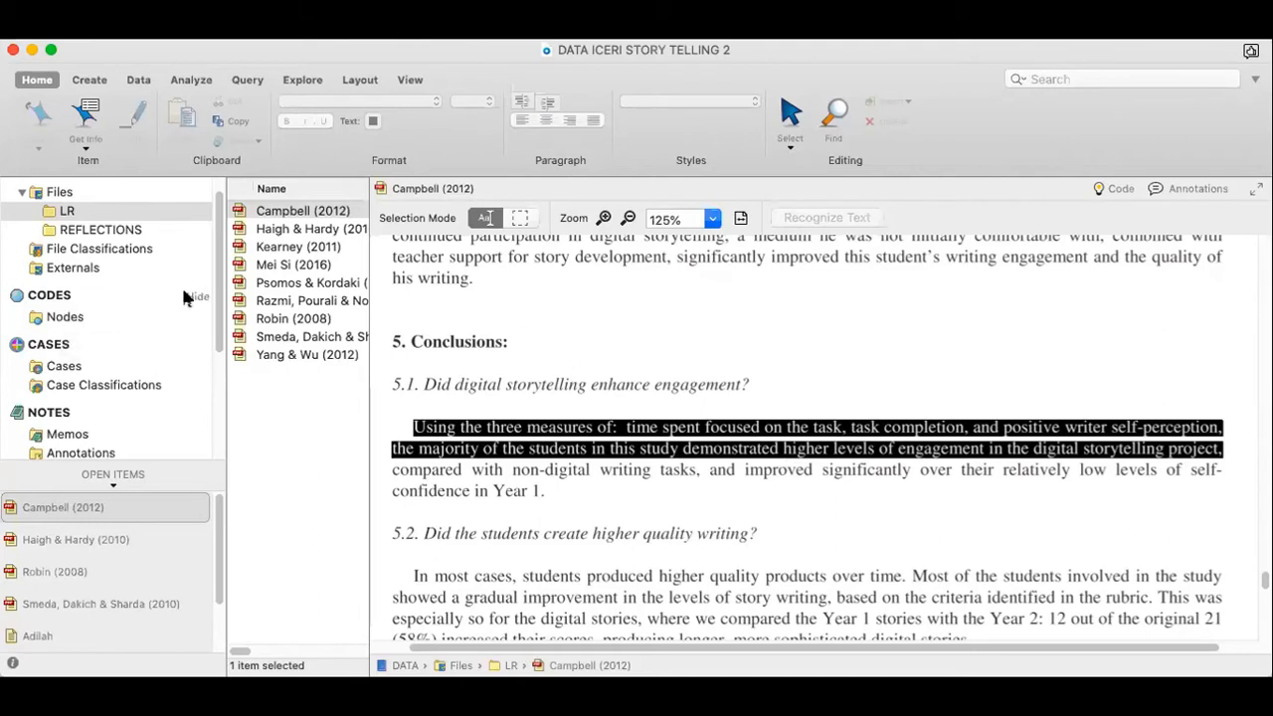
# Show the nodes beside the article at 100% zoom, widen the node list, and collapse Design process and Challenges faced
pyautogui.click(66, 319)
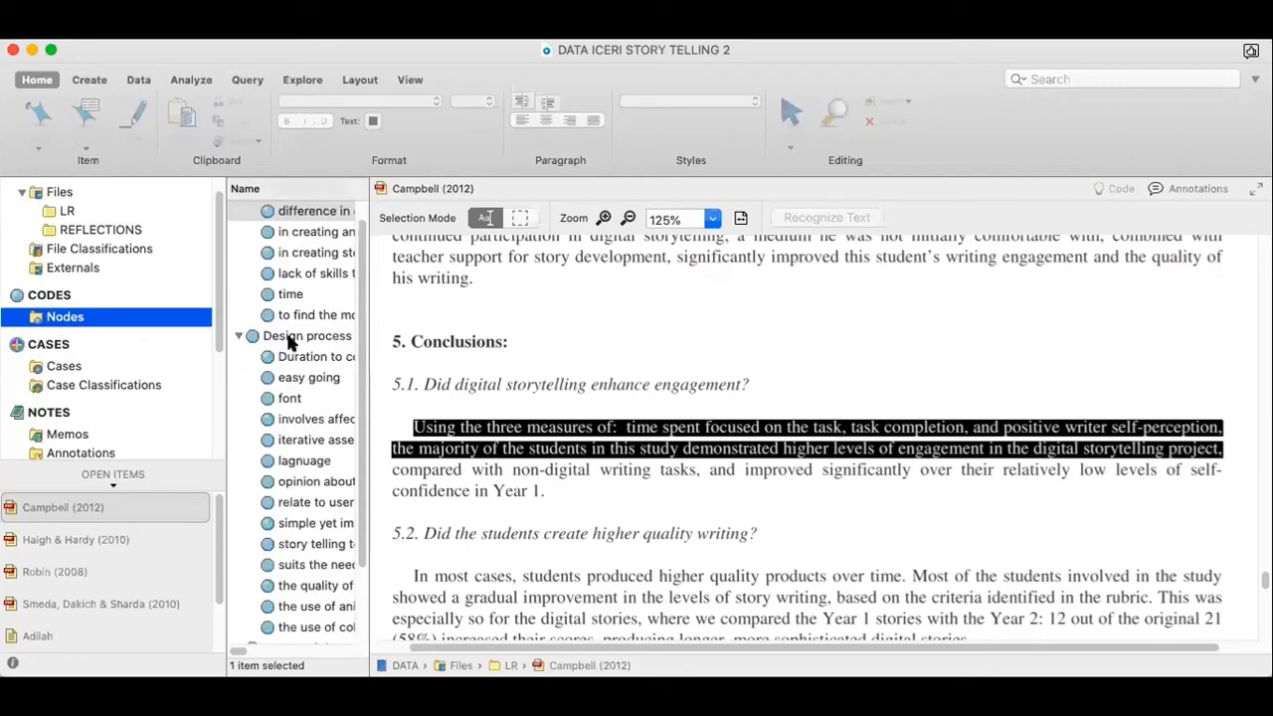
pyautogui.moveTo(370, 344); pyautogui.dragTo(492, 344)
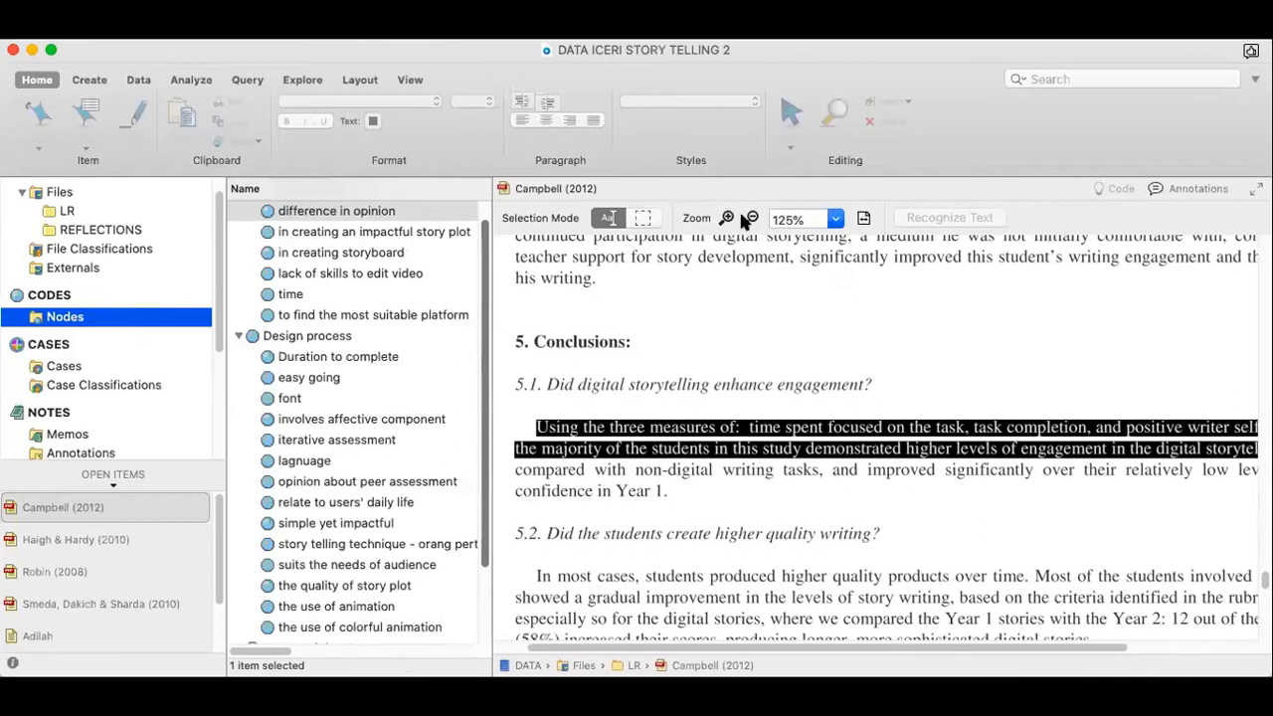
pyautogui.click(752, 219)
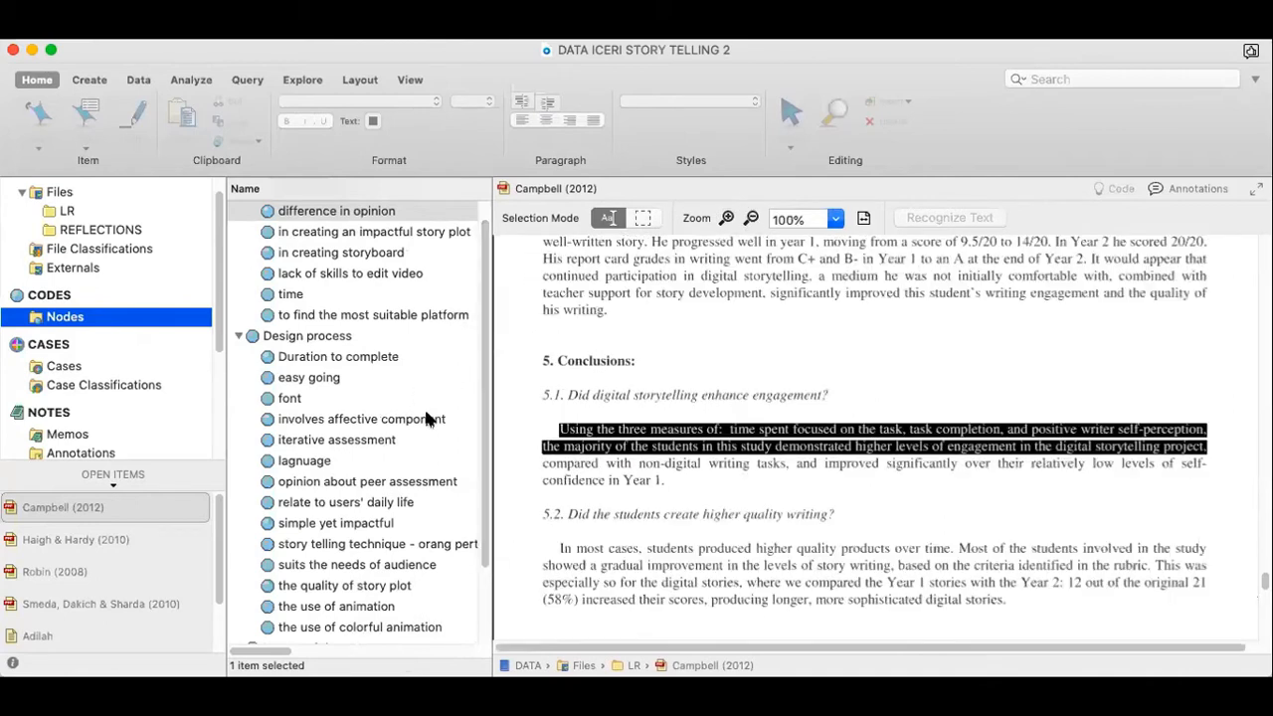
pyautogui.click(237, 336)
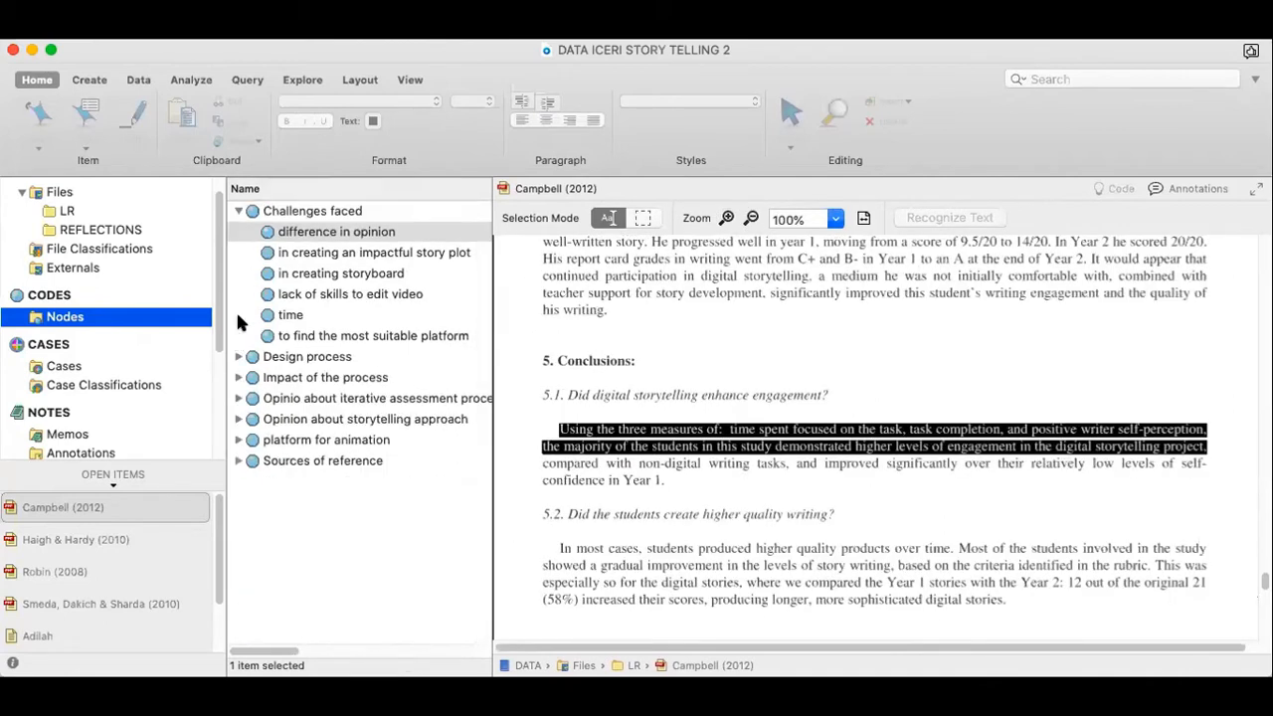
pyautogui.click(238, 210)
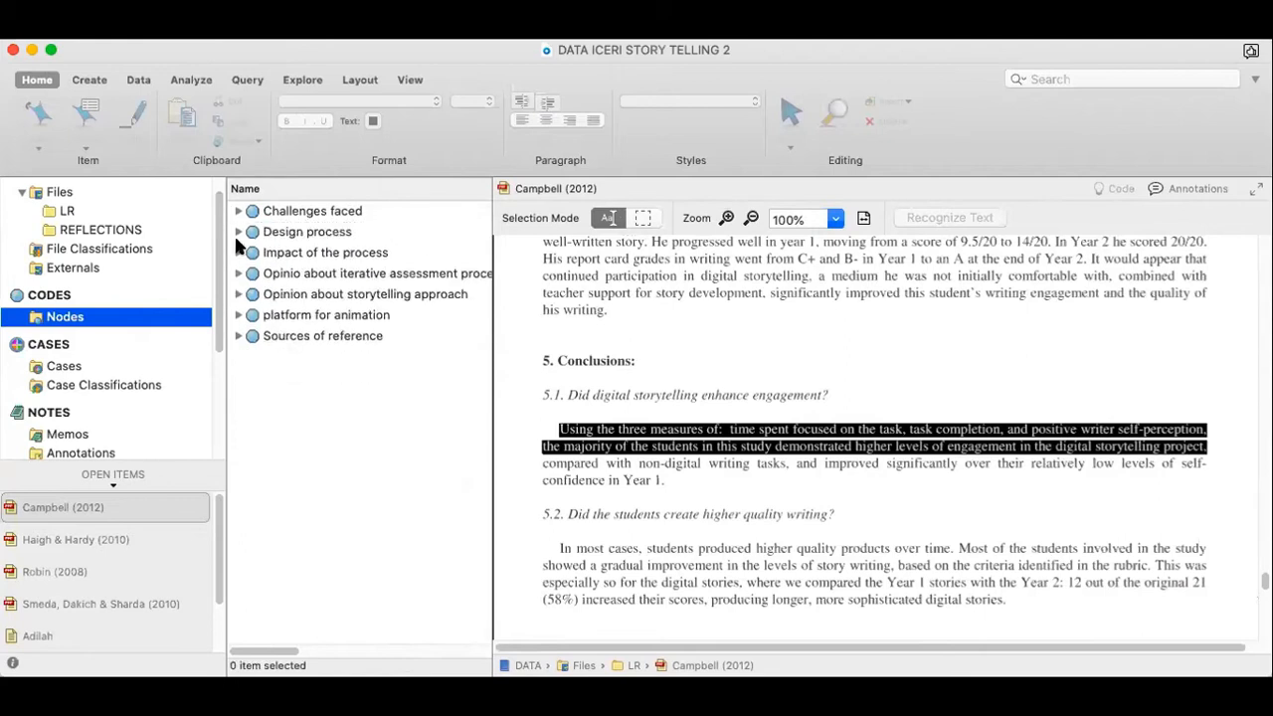
# Create a top-level node named "meningkatkan penglibatan pelajar"
pyautogui.rightClick(245, 395)
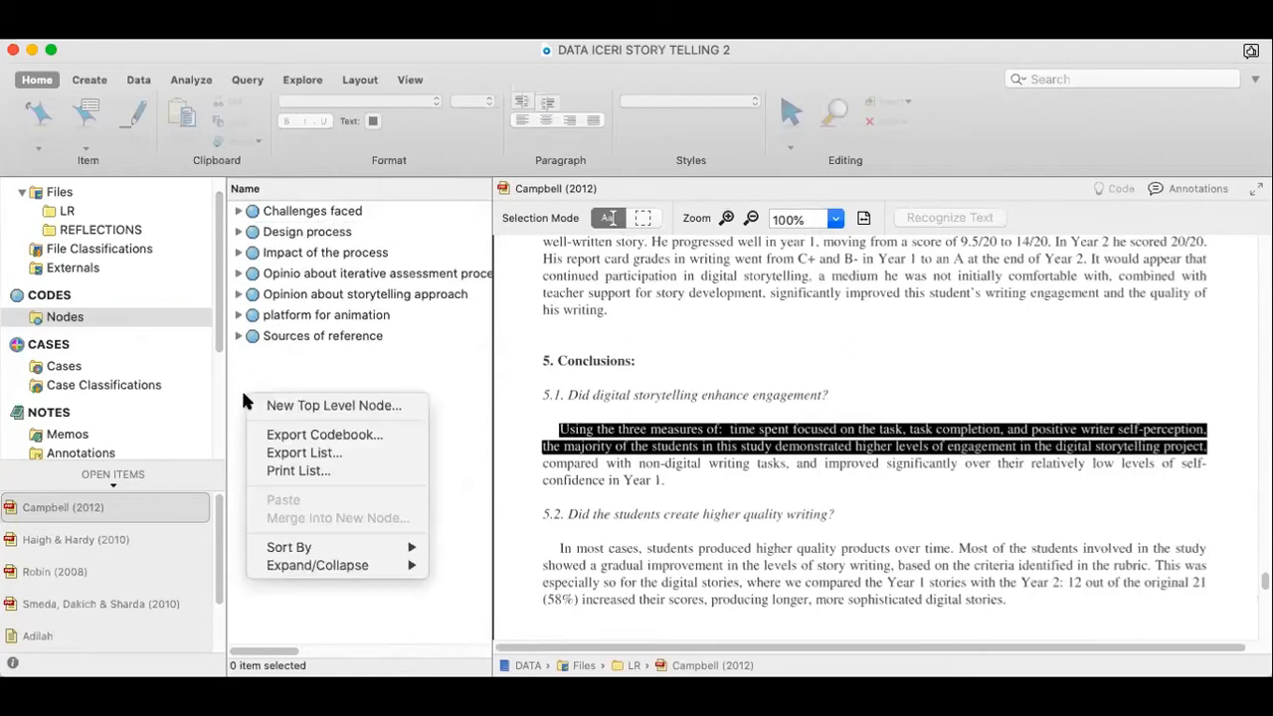
pyautogui.click(304, 406)
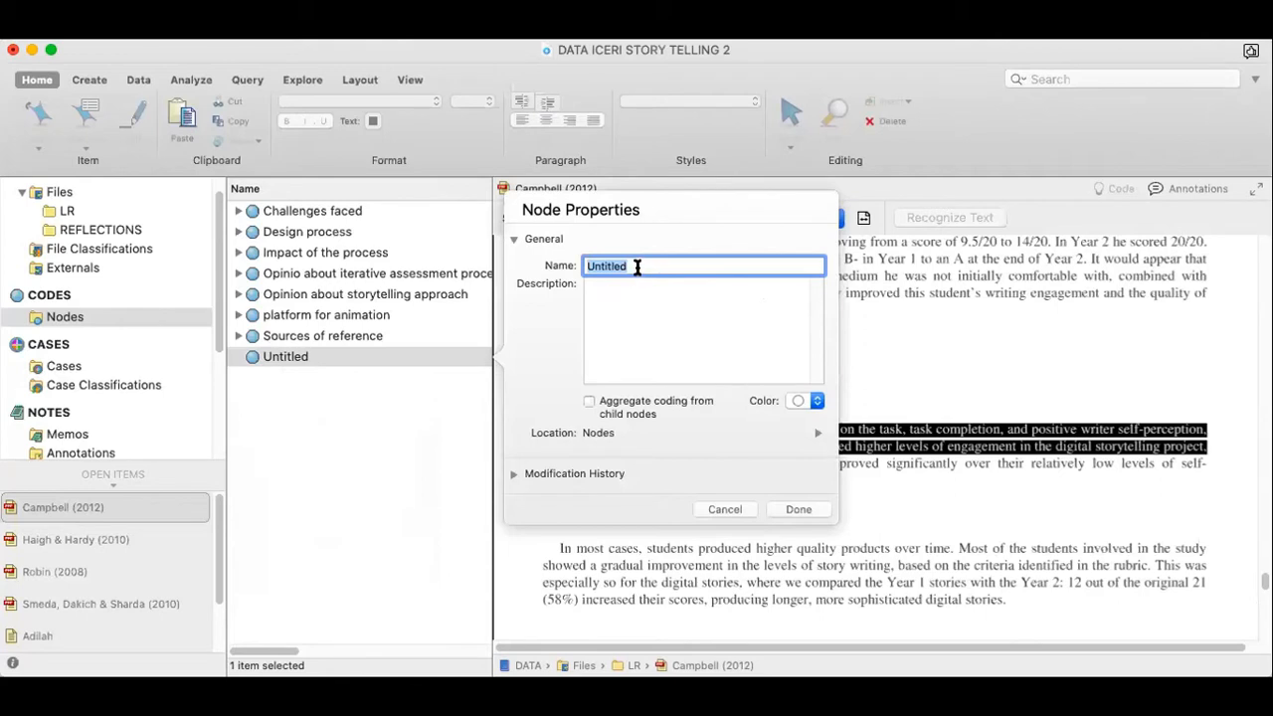
pyautogui.write('meningkatkan ')
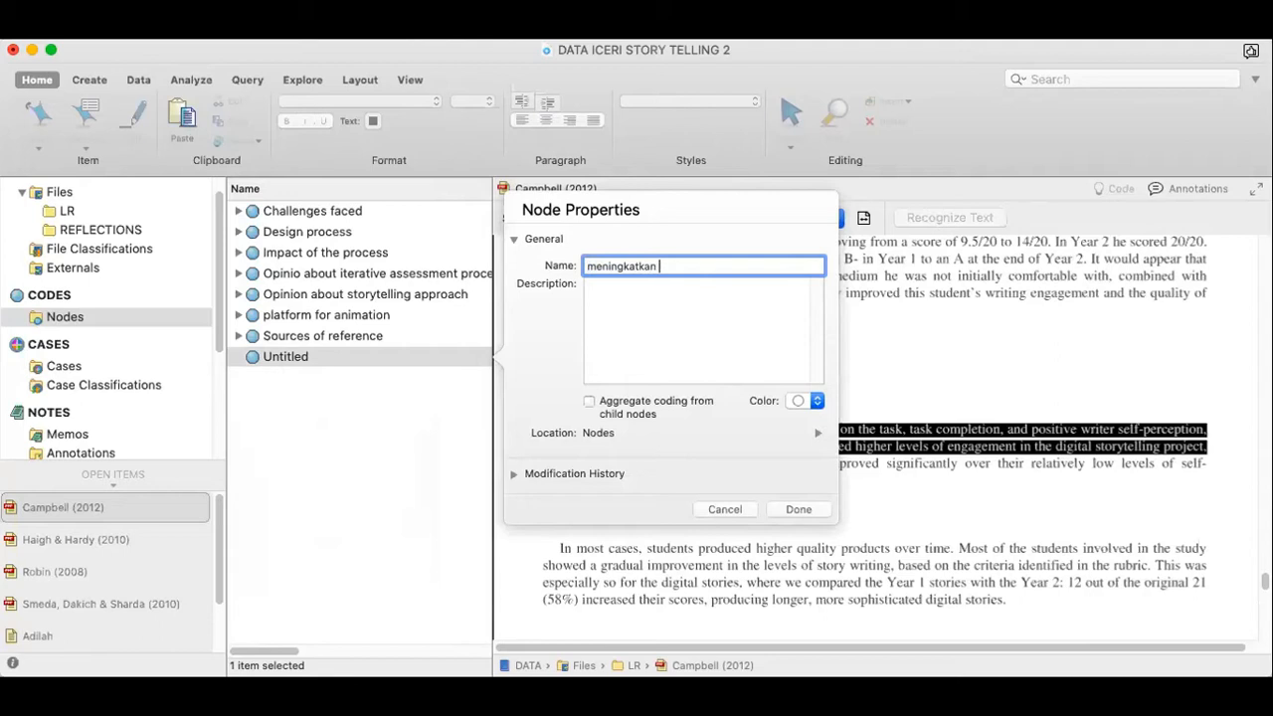
pyautogui.write('penglibatan pelajar')
pyautogui.press('Return')
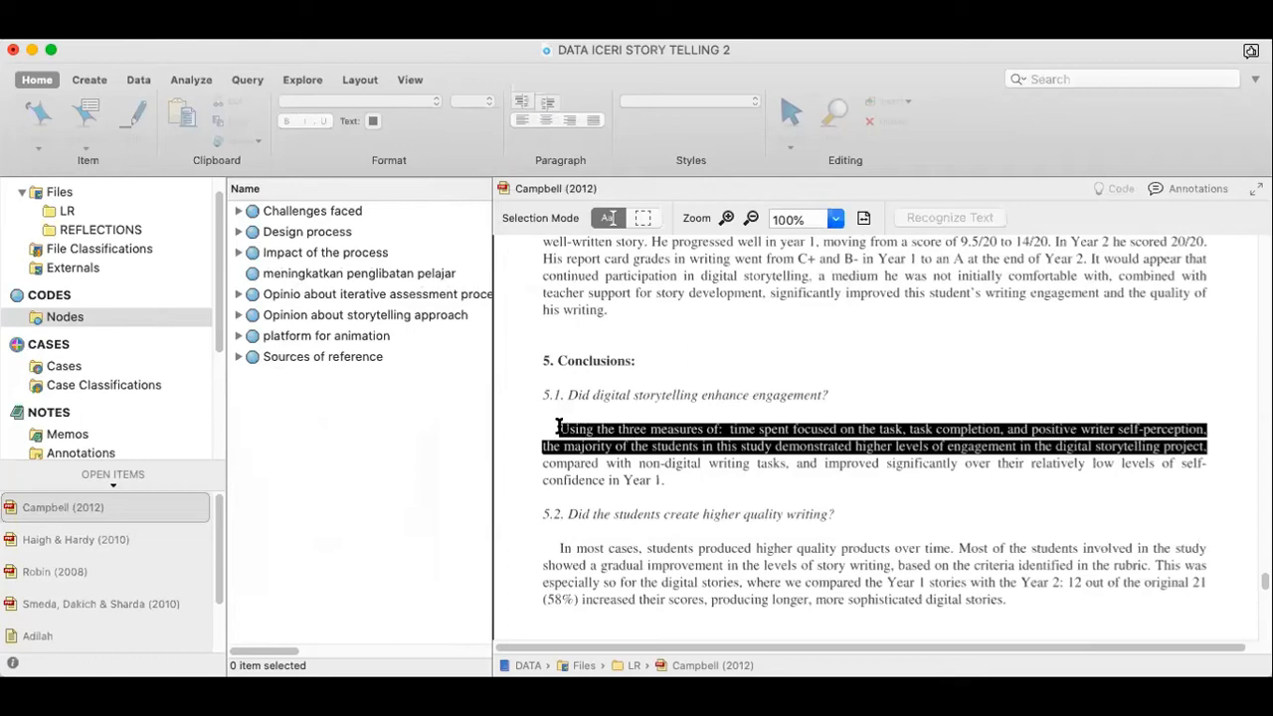
# Code the whole section 5.1 paragraph at the "meningkatkan penglibatan pelajar" node and open that node to check its reference
pyautogui.moveTo(559, 427); pyautogui.dragTo(665, 480)
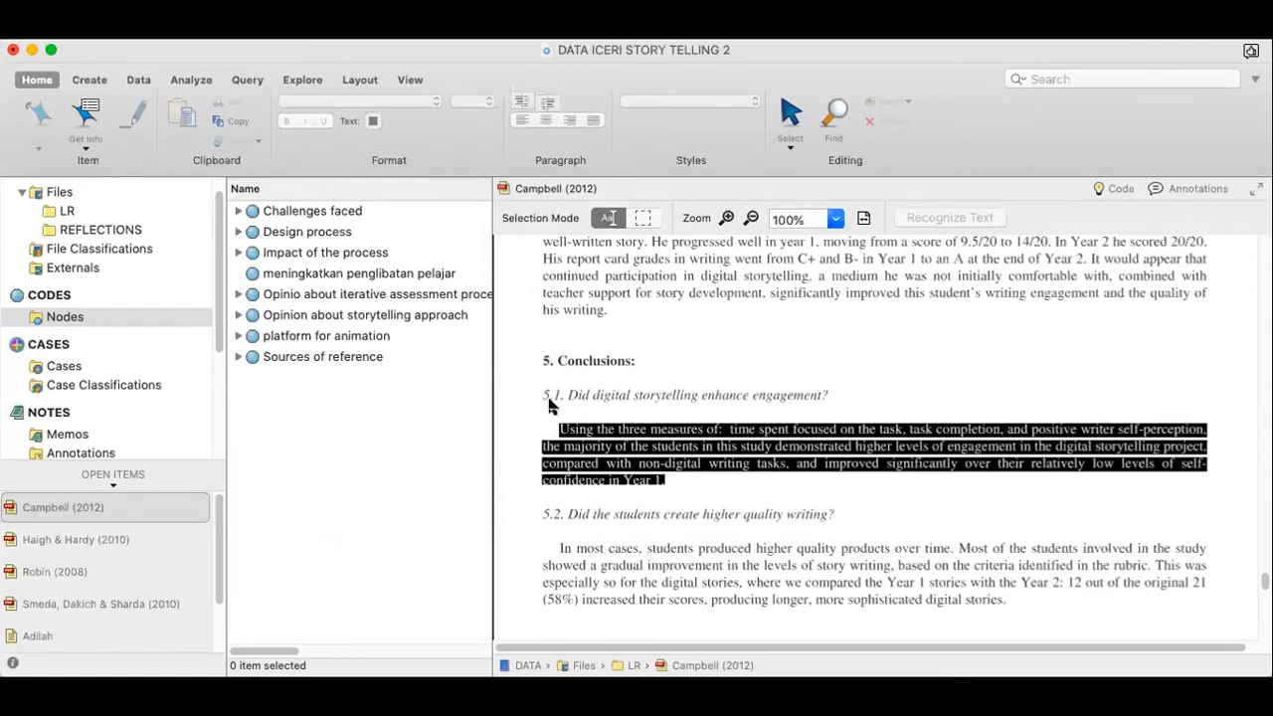
pyautogui.moveTo(486, 304); pyautogui.dragTo(407, 283)
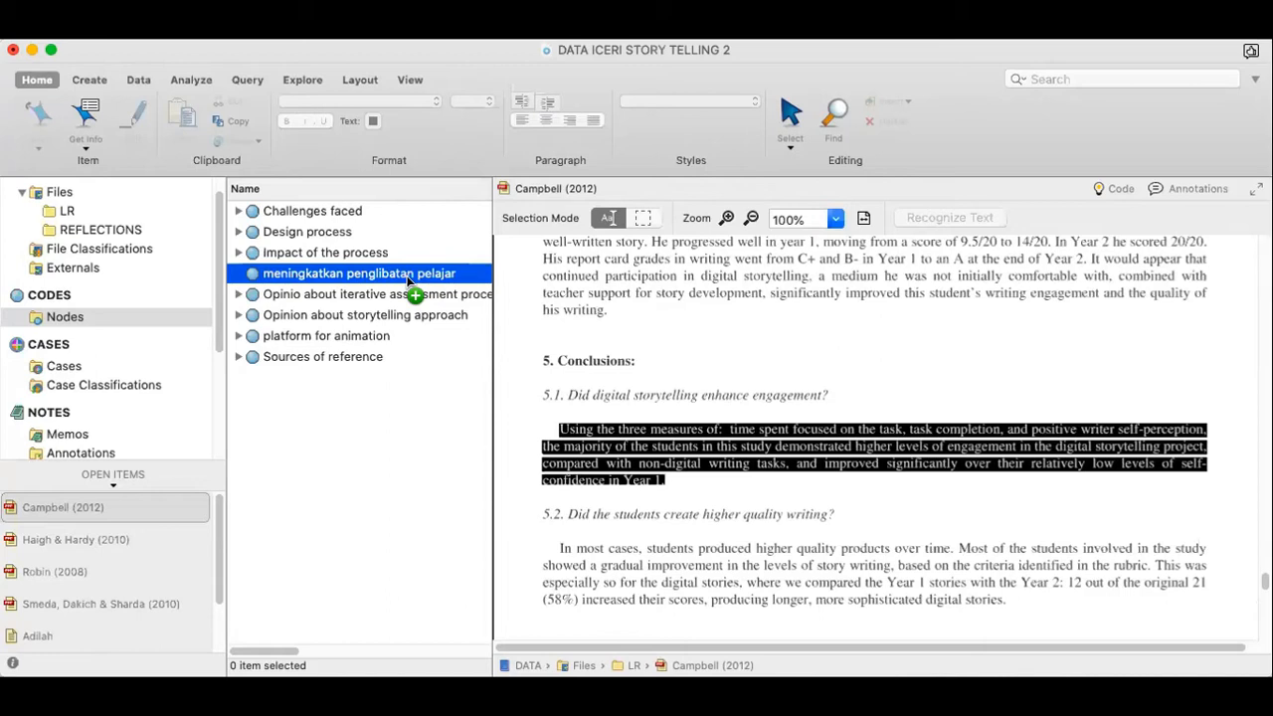
pyautogui.moveTo(408, 283); pyautogui.dragTo(407, 284)
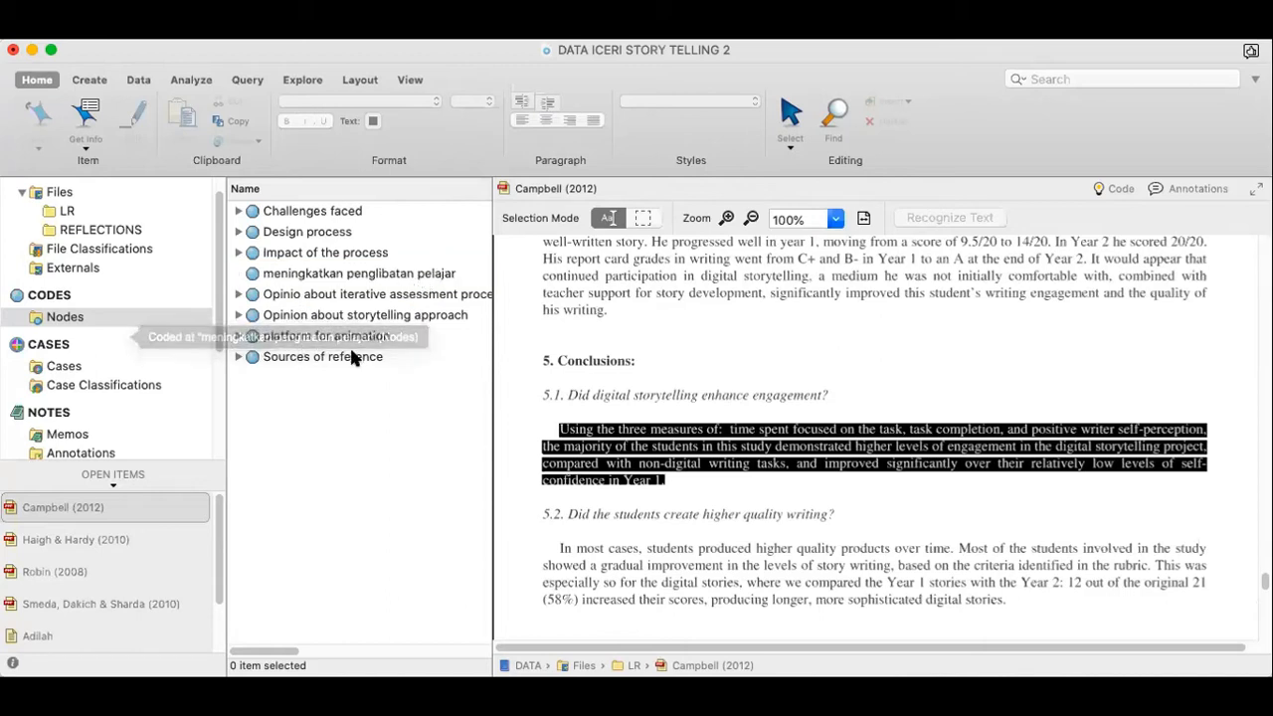
pyautogui.doubleClick(331, 275)
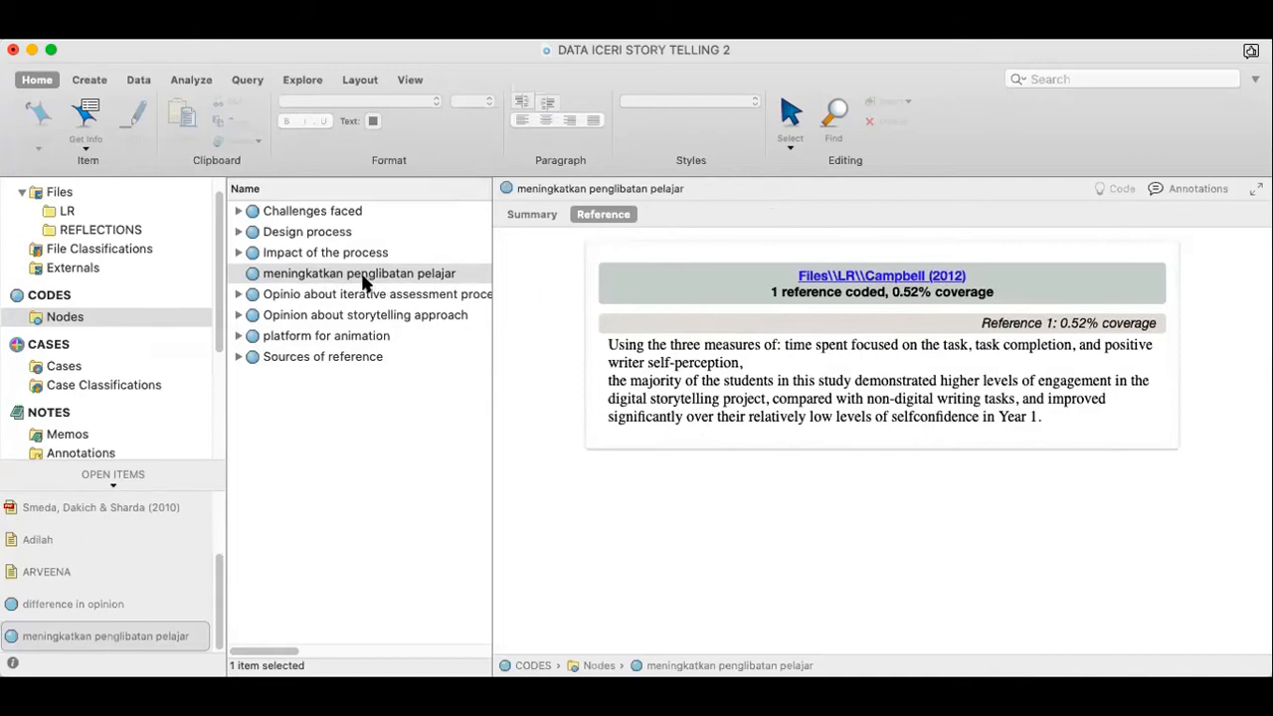
# Reopen Campbell (2012) from the LR folder and select the section 5.2 passage from "Most of the students involved" to "more sophisticated digital stories."
pyautogui.click(69, 212)
pyautogui.click(306, 215)
pyautogui.doubleClick(307, 215)
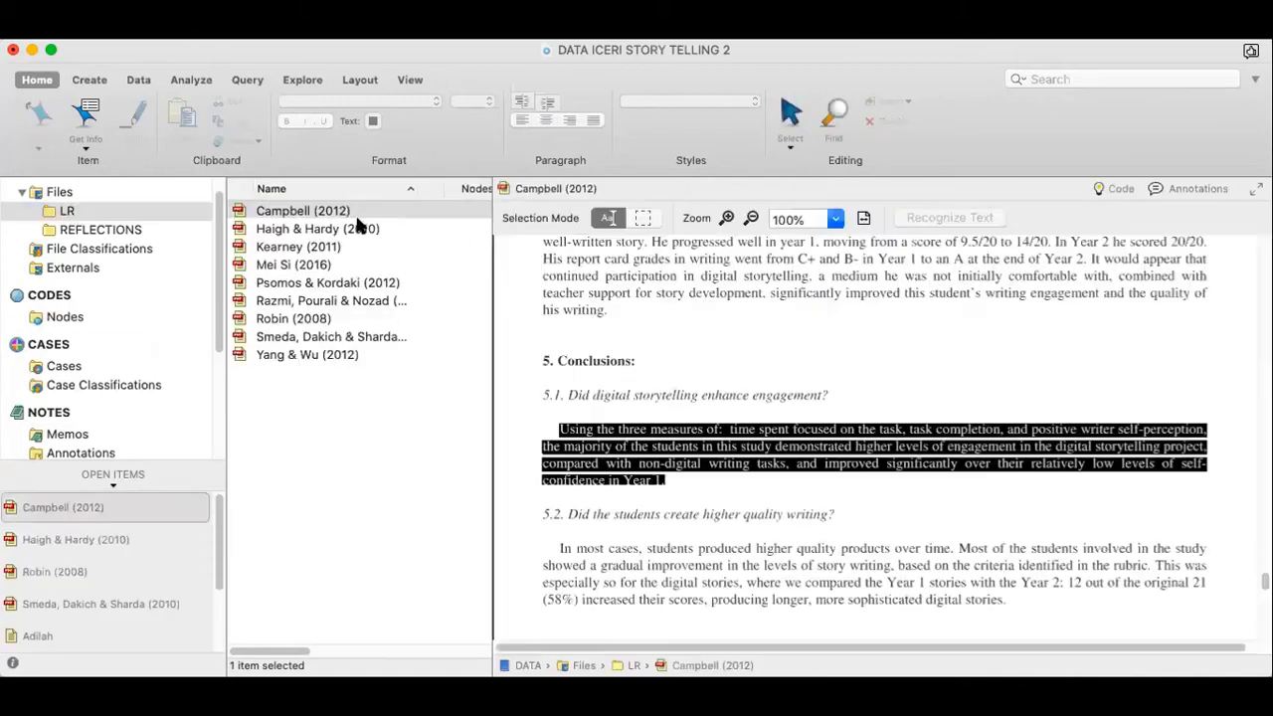
pyautogui.click(754, 473)
pyautogui.scroll(-3, 754, 474)
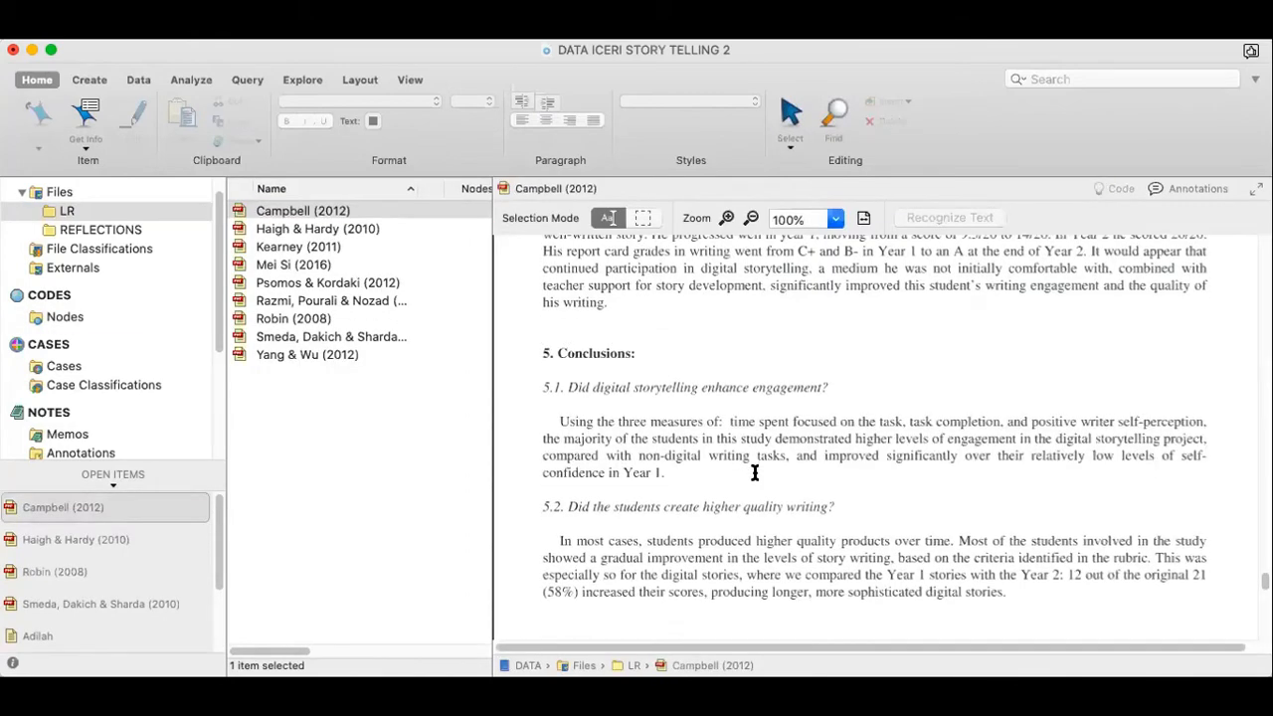
pyautogui.scroll(-1, 722, 460)
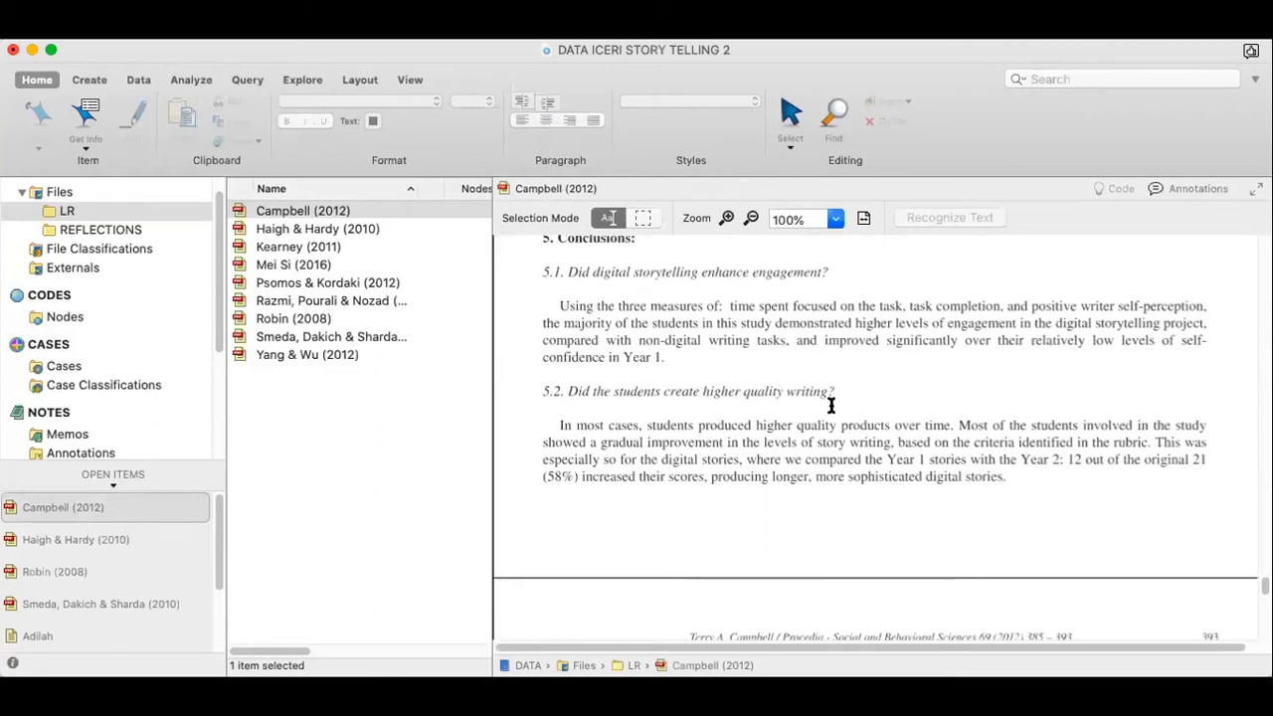
pyautogui.moveTo(958, 426); pyautogui.dragTo(1009, 481)
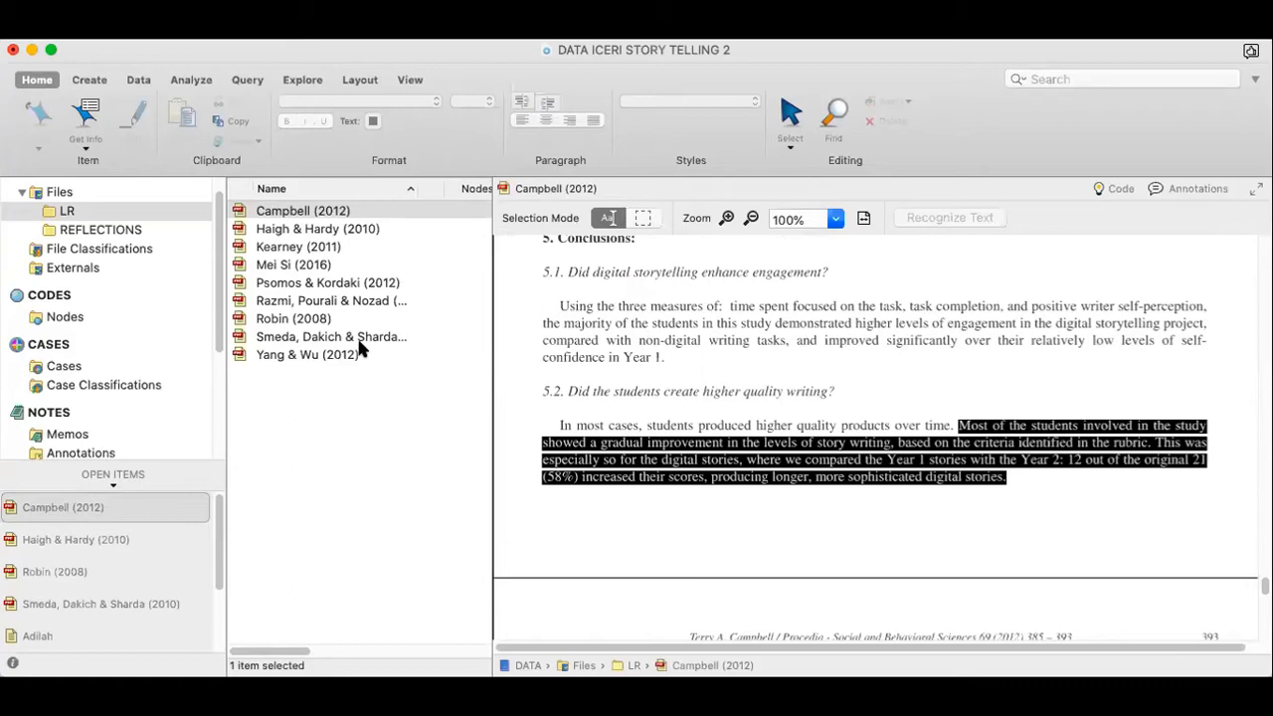
# Return to the nodes and create a top-level node named "meningkatkan kualiti penulisan"
pyautogui.click(60, 318)
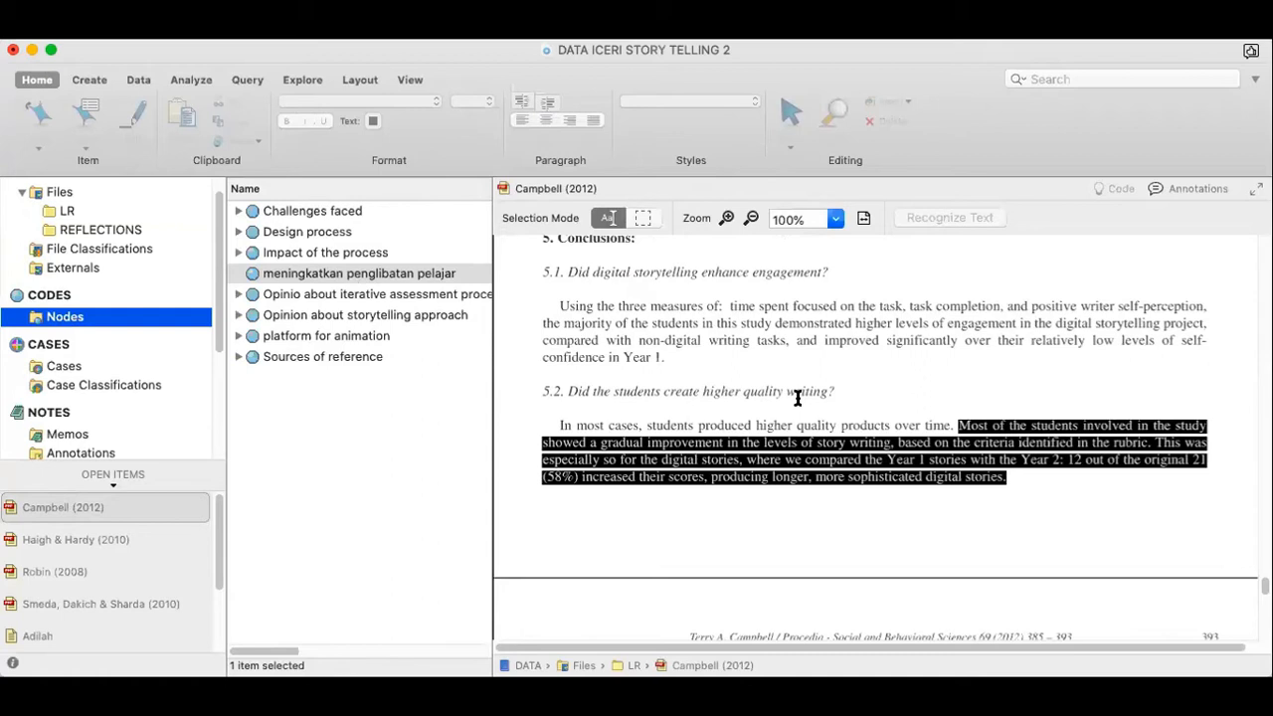
pyautogui.rightClick(297, 465)
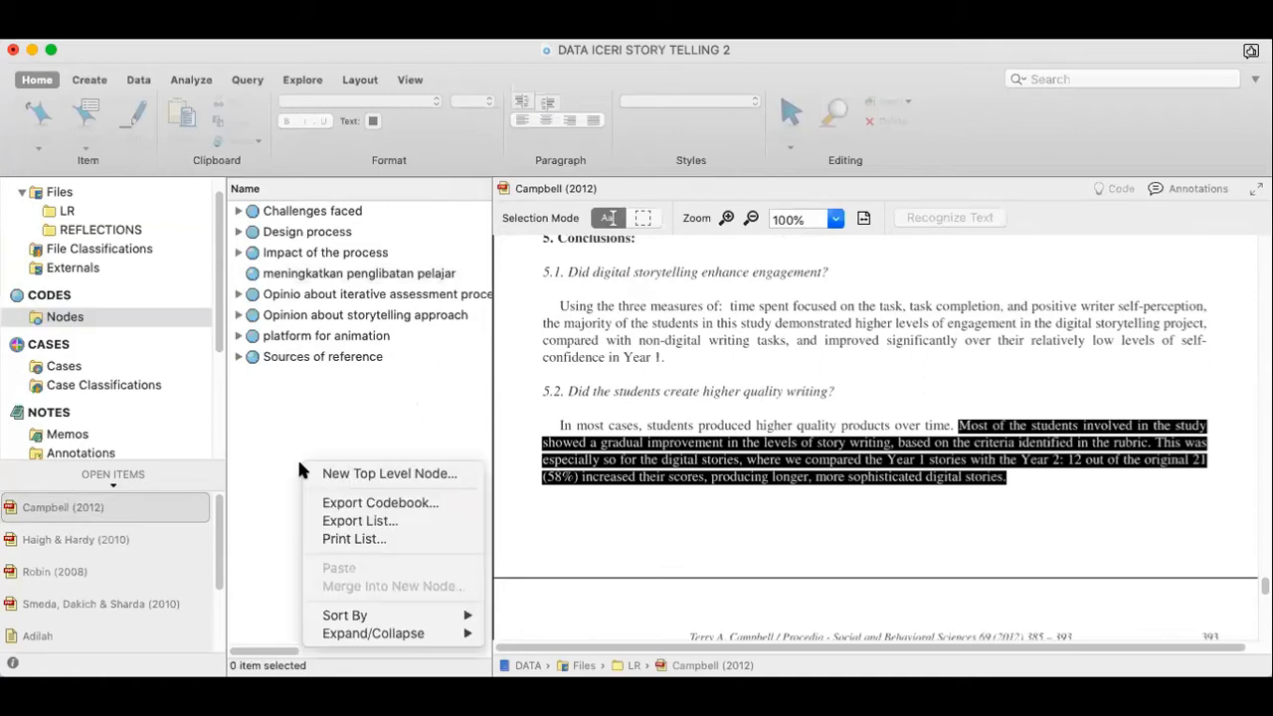
pyautogui.click(389, 473)
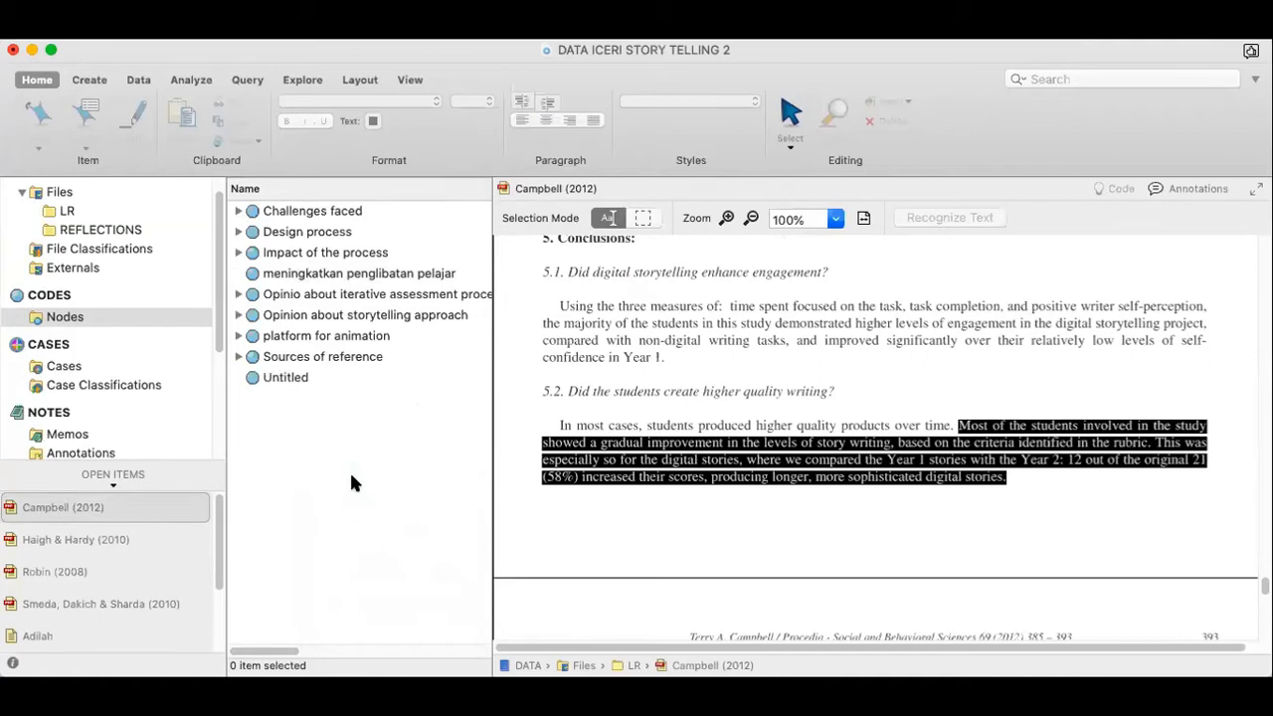
pyautogui.write('meningkatkan kualiti penulisan')
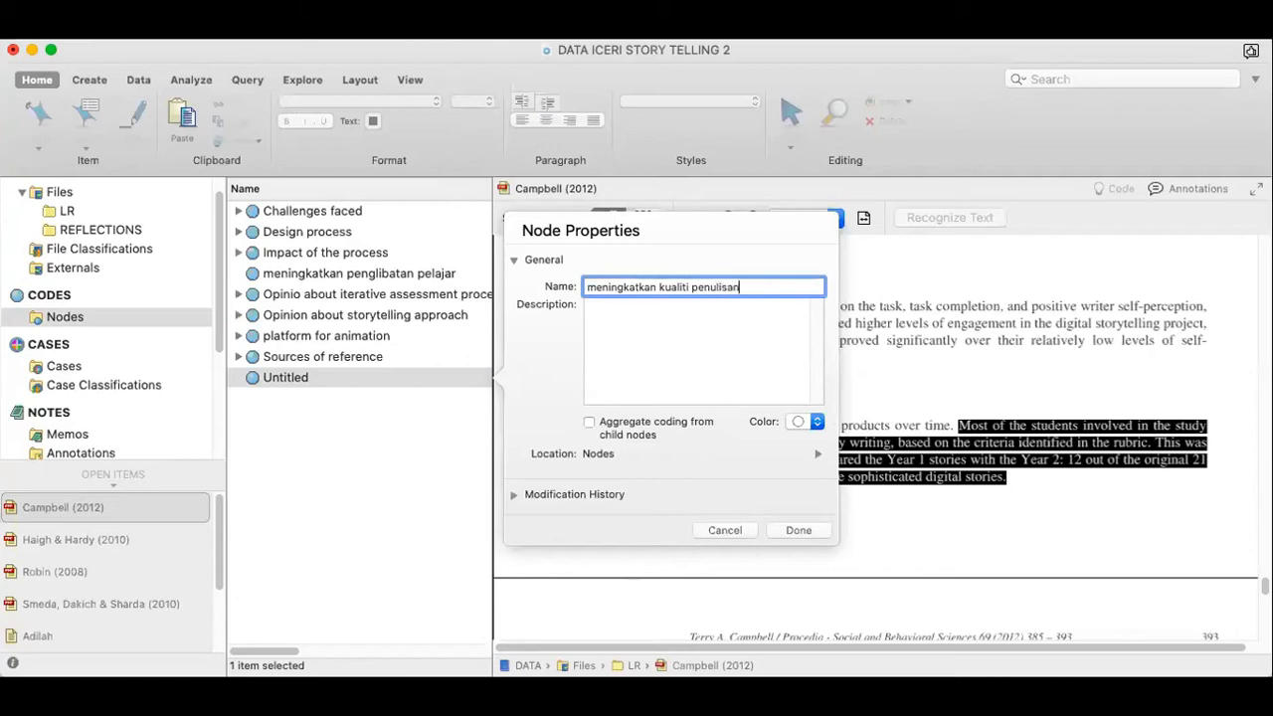
pyautogui.click(782, 530)
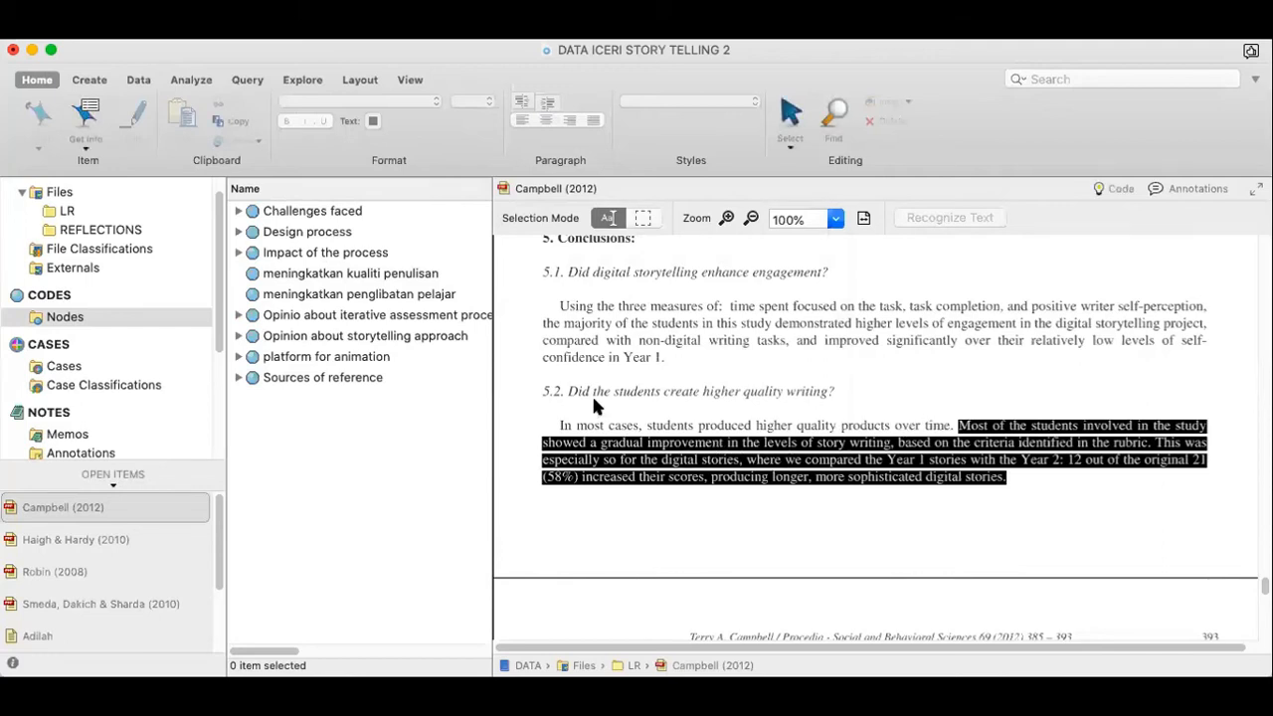
# Code the selected section 5.2 passage at the "meningkatkan kualiti penulisan" node and open that node to check its reference
pyautogui.moveTo(492, 313); pyautogui.dragTo(446, 275)
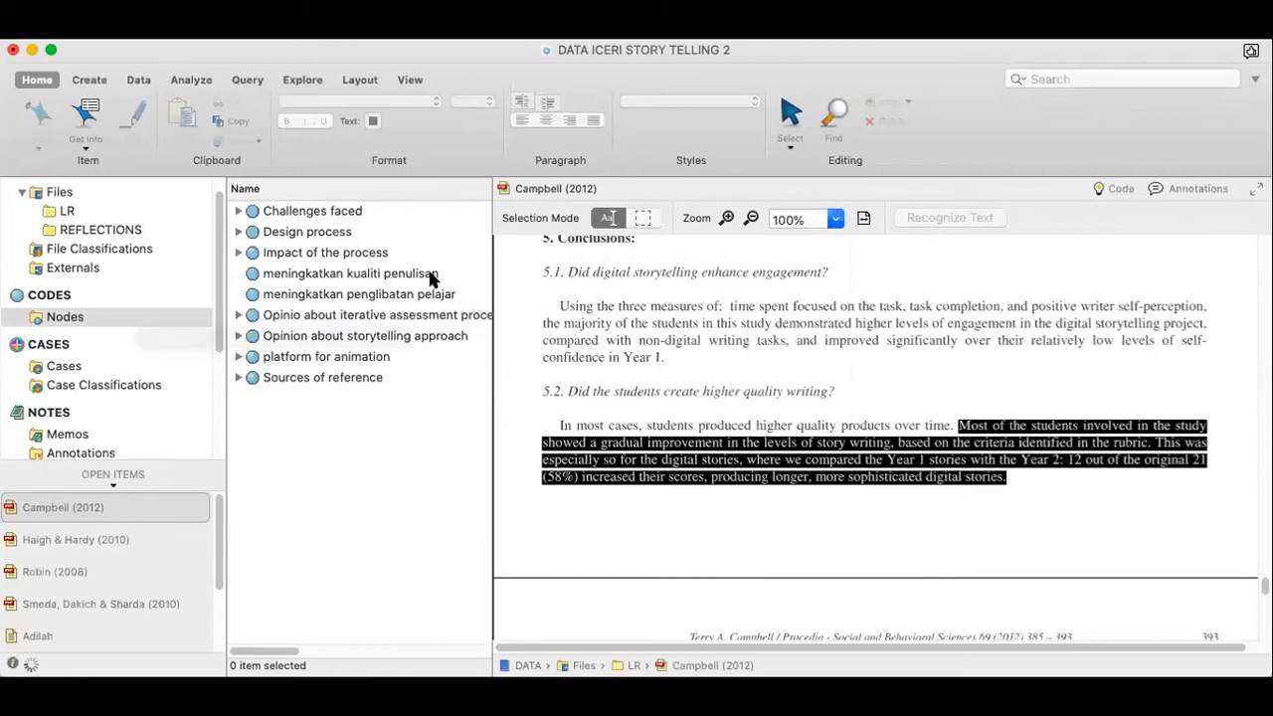
pyautogui.doubleClick(403, 275)
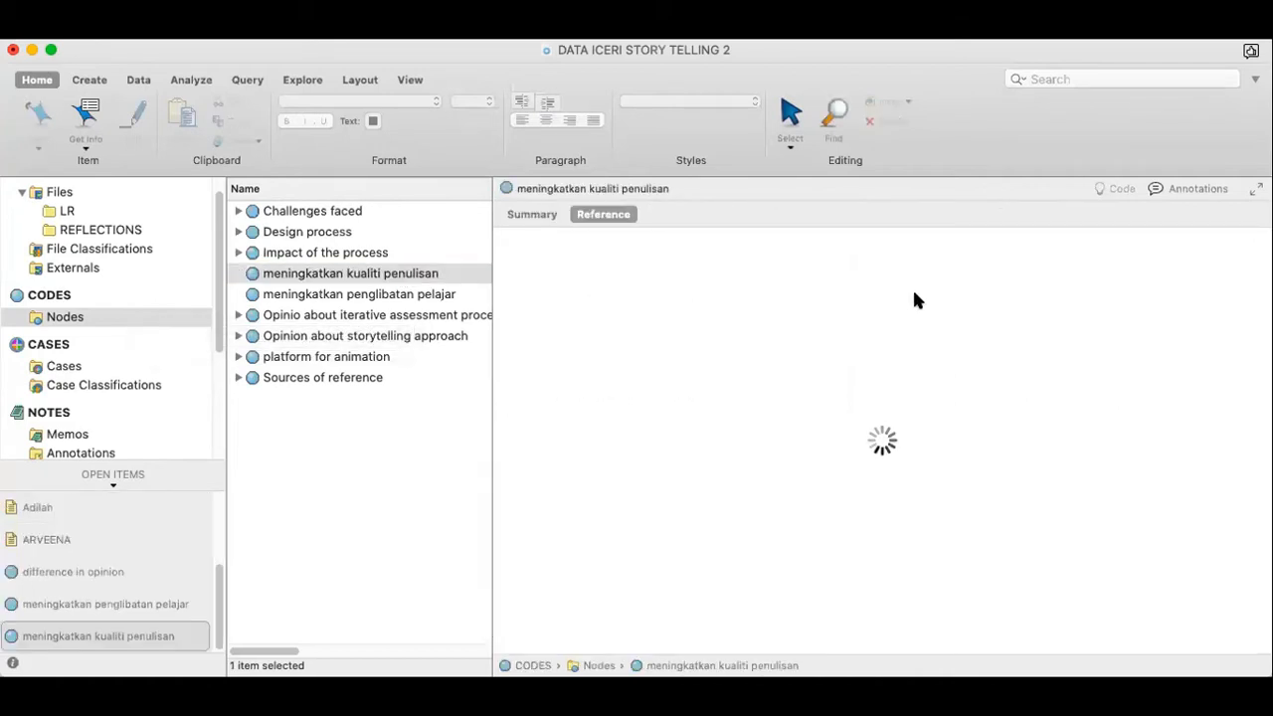
pyautogui.click(284, 296)
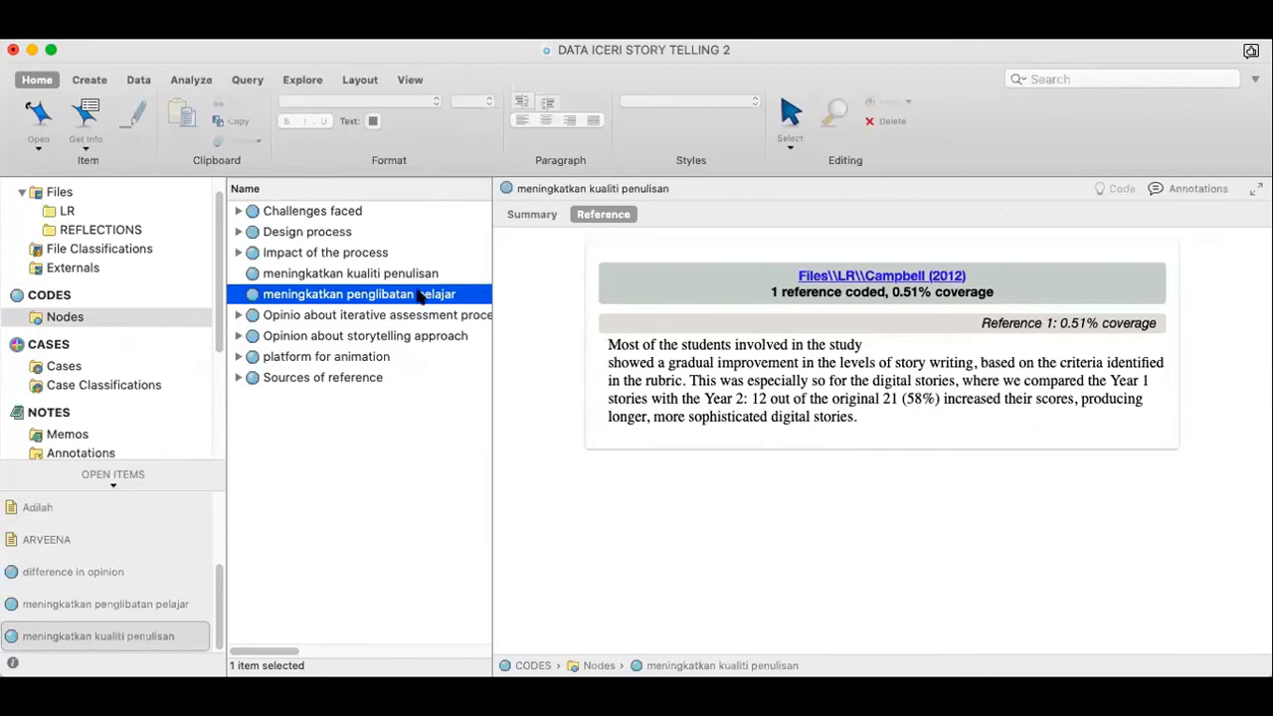
pyautogui.click(306, 276)
pyautogui.click(310, 295)
pyautogui.click(309, 277)
pyautogui.click(308, 295)
pyautogui.click(314, 276)
pyautogui.click(314, 296)
pyautogui.click(319, 276)
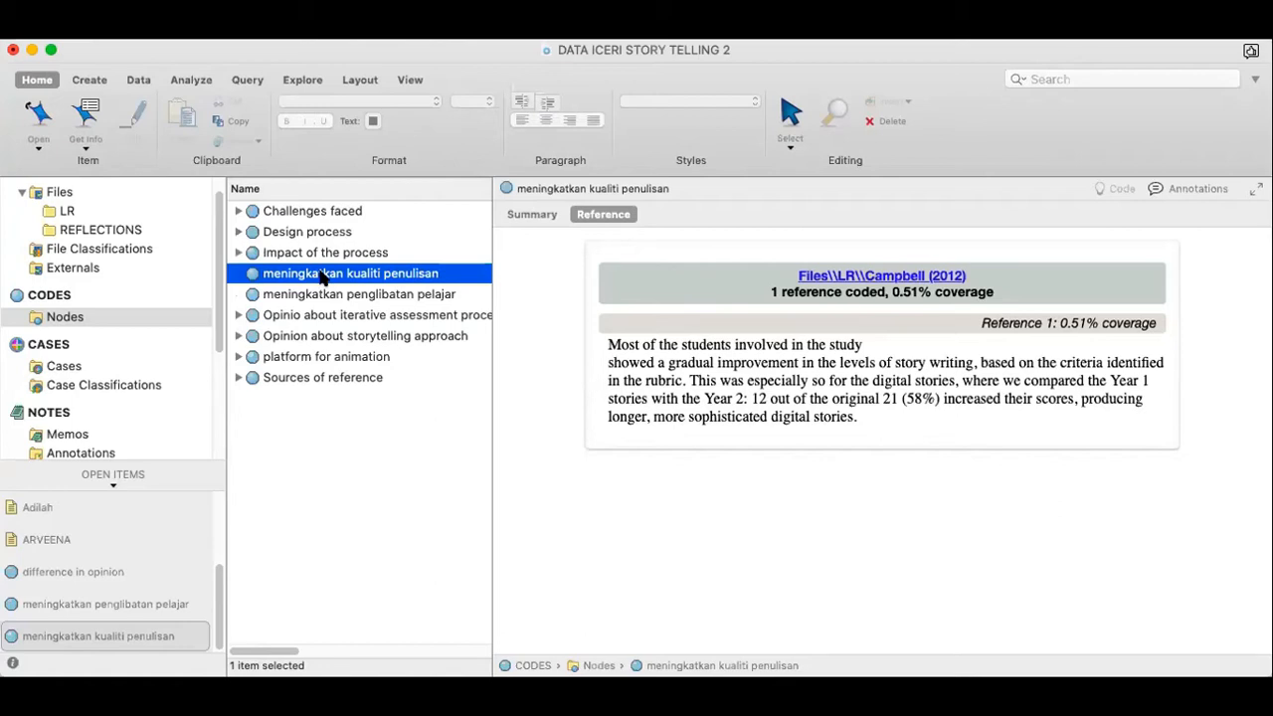
# Create a top-level node named "Kelebihan aktiviti DST"
pyautogui.click(277, 446)
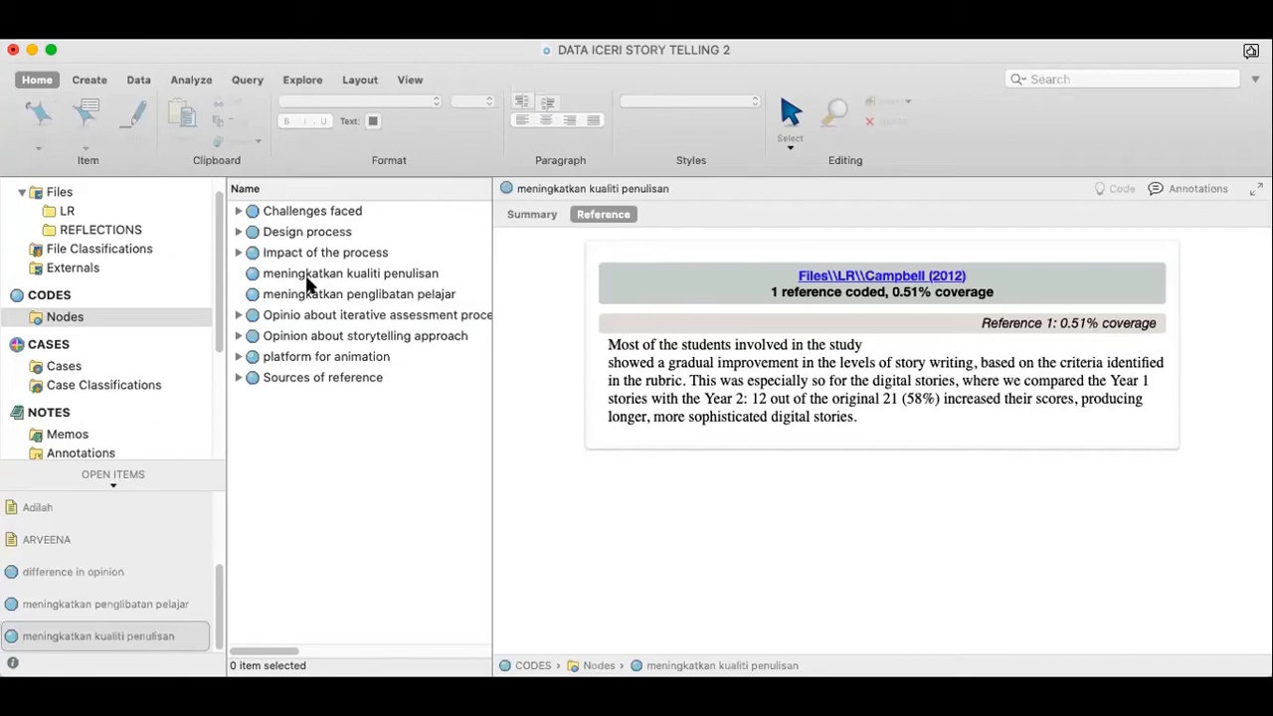
pyautogui.rightClick(294, 445)
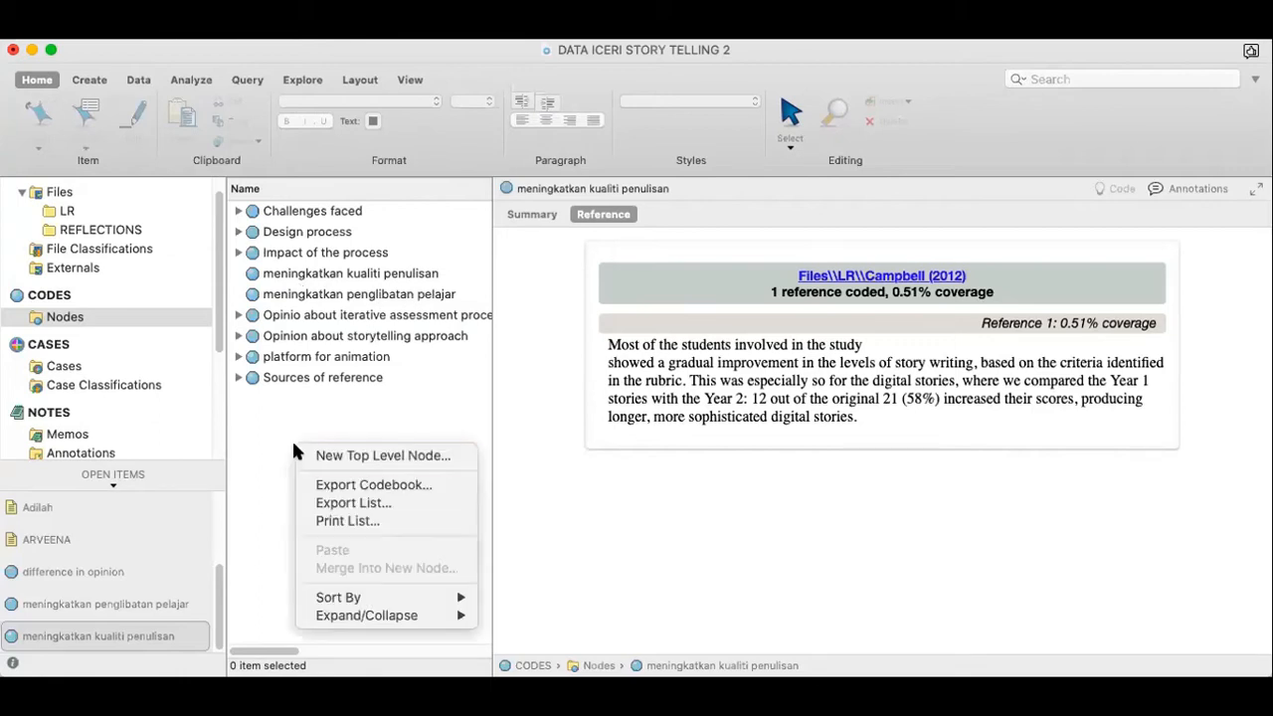
pyautogui.click(309, 447)
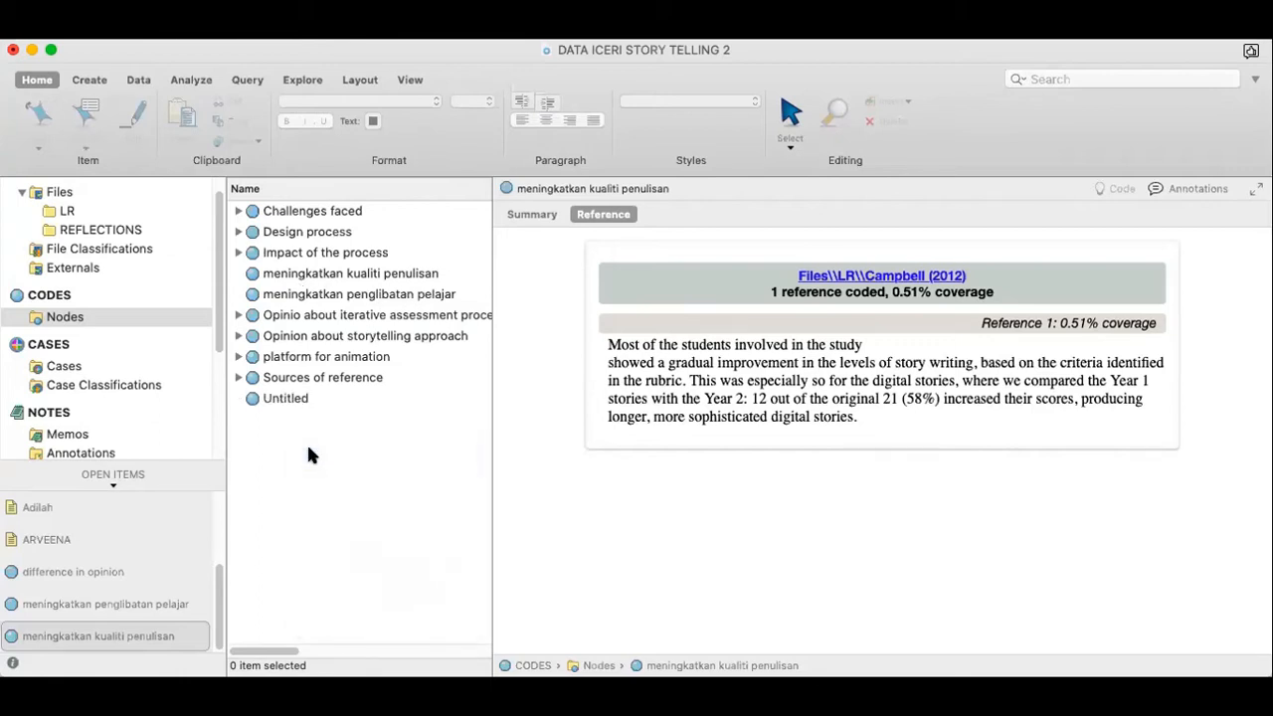
pyautogui.write('Kelebihan aktiviti DST')
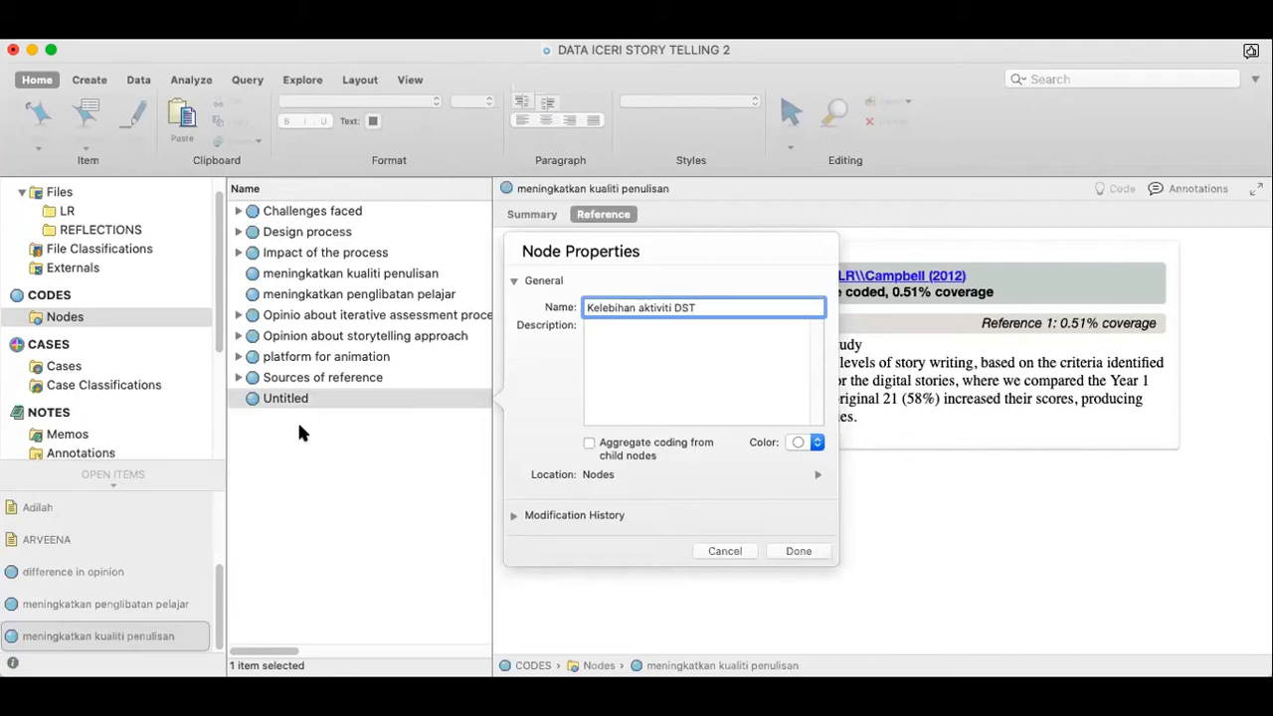
pyautogui.click(785, 547)
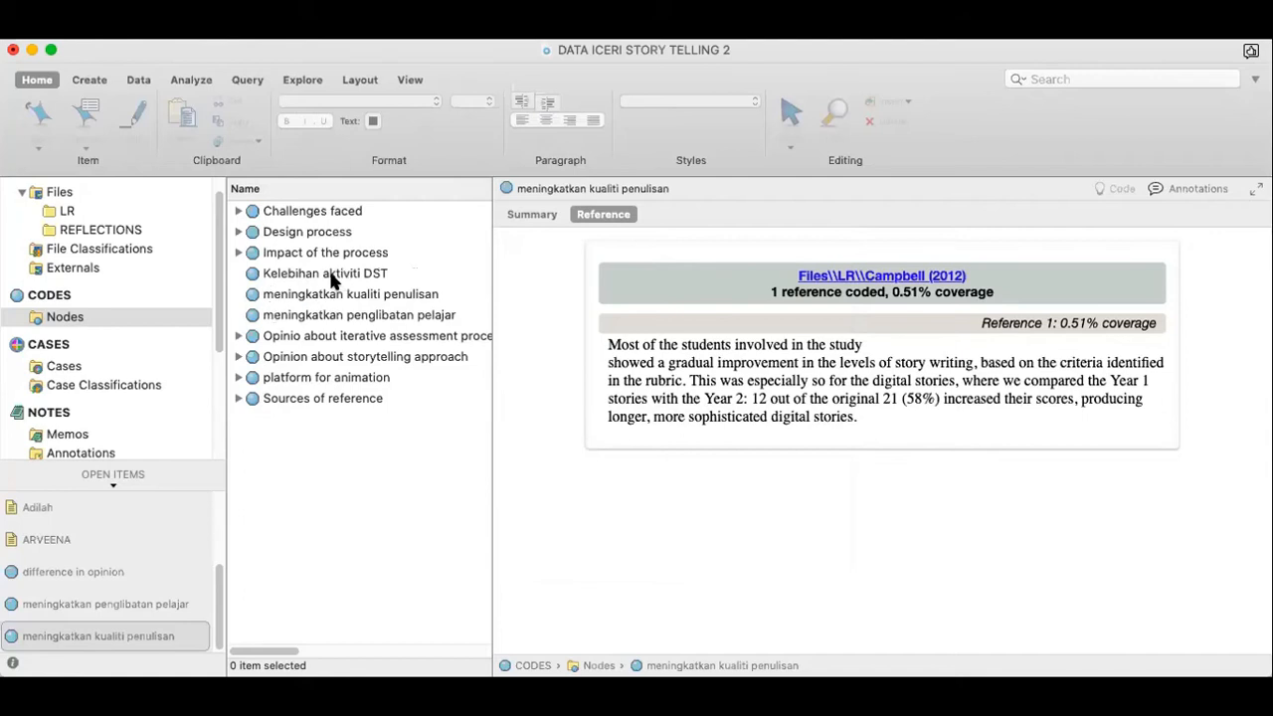
# Make the "meningkatkan kualiti penulisan" and "meningkatkan penglibatan pelajar" nodes children of the "Kelebihan aktiviti DST" node
pyautogui.click(263, 292)
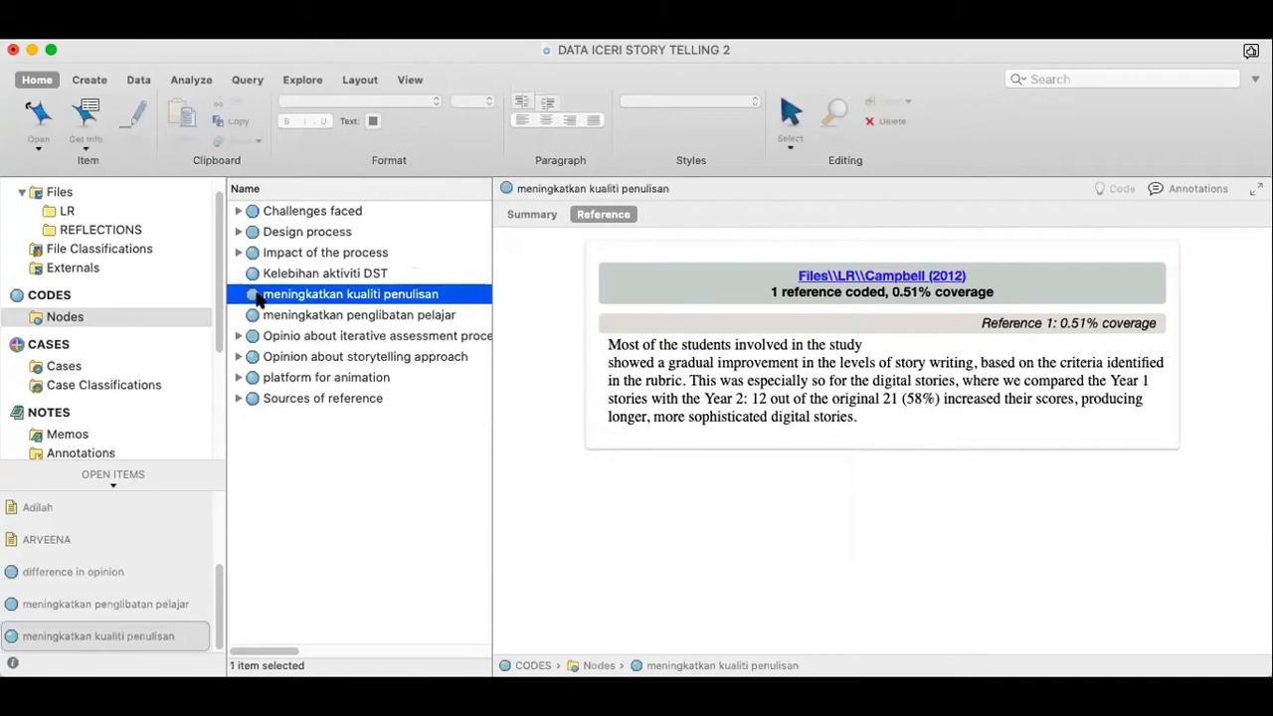
pyautogui.click(281, 275)
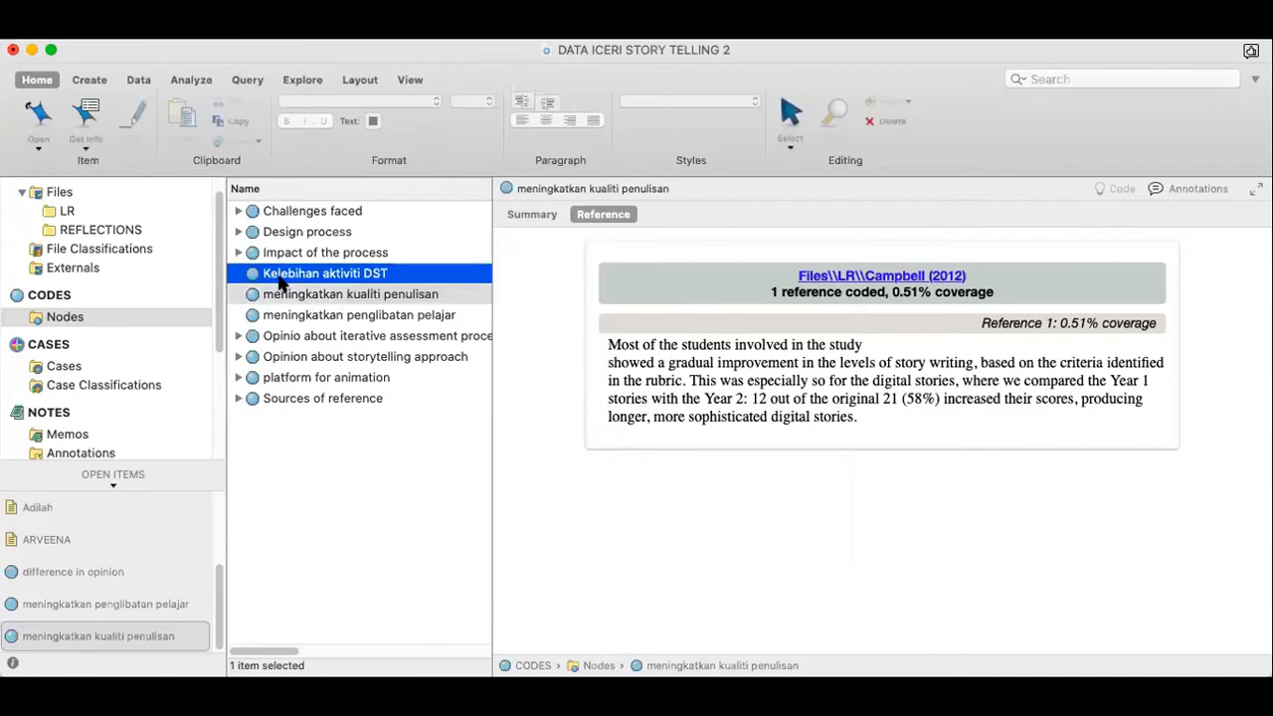
pyautogui.moveTo(280, 281); pyautogui.dragTo(279, 281)
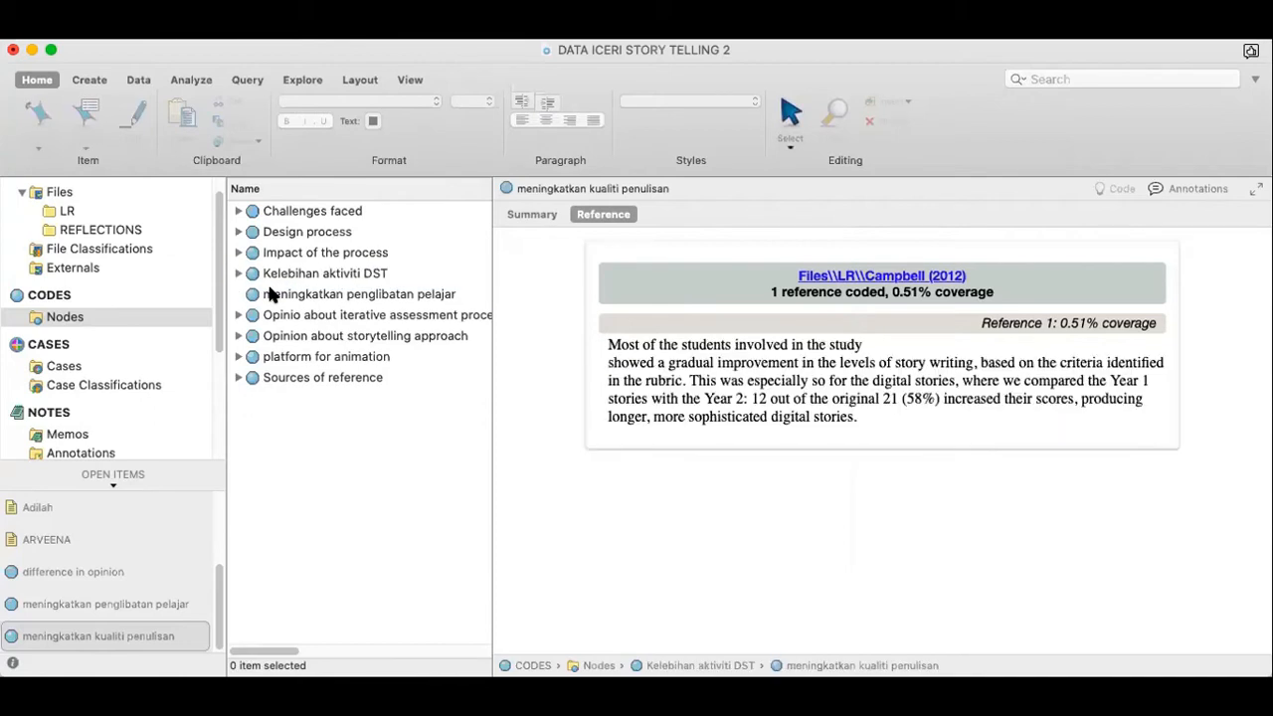
pyautogui.click(238, 273)
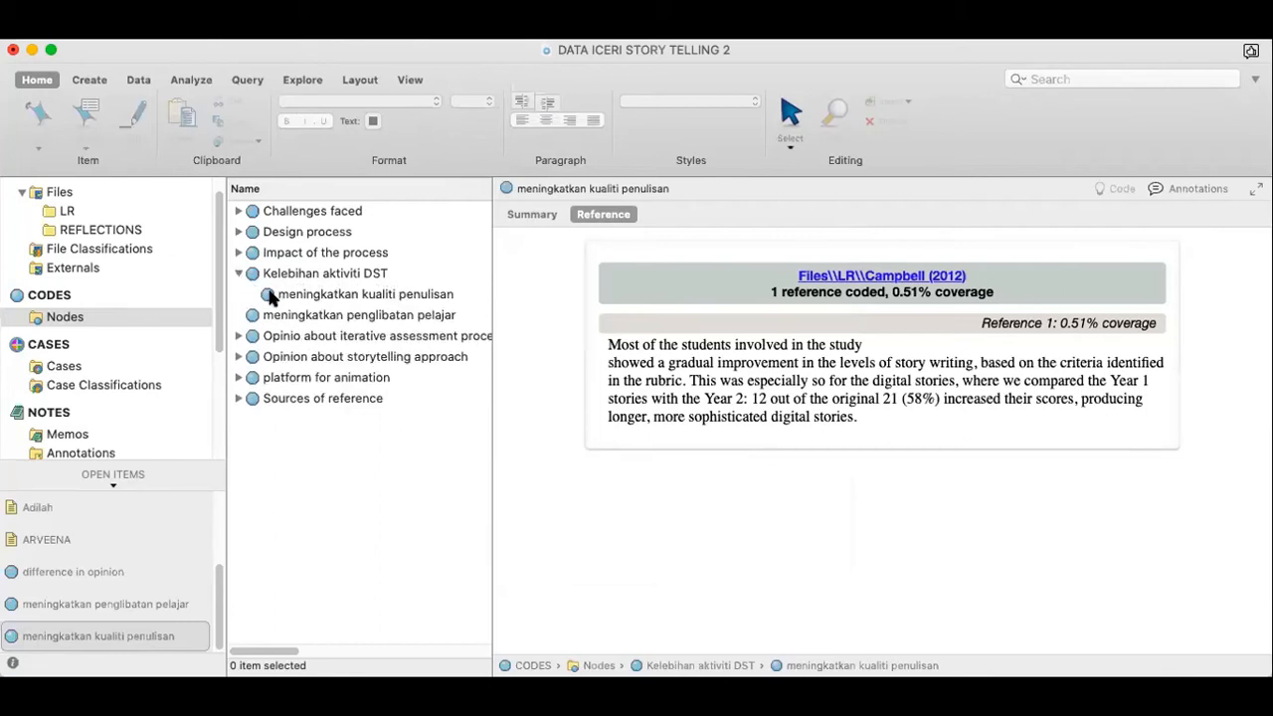
pyautogui.click(274, 311)
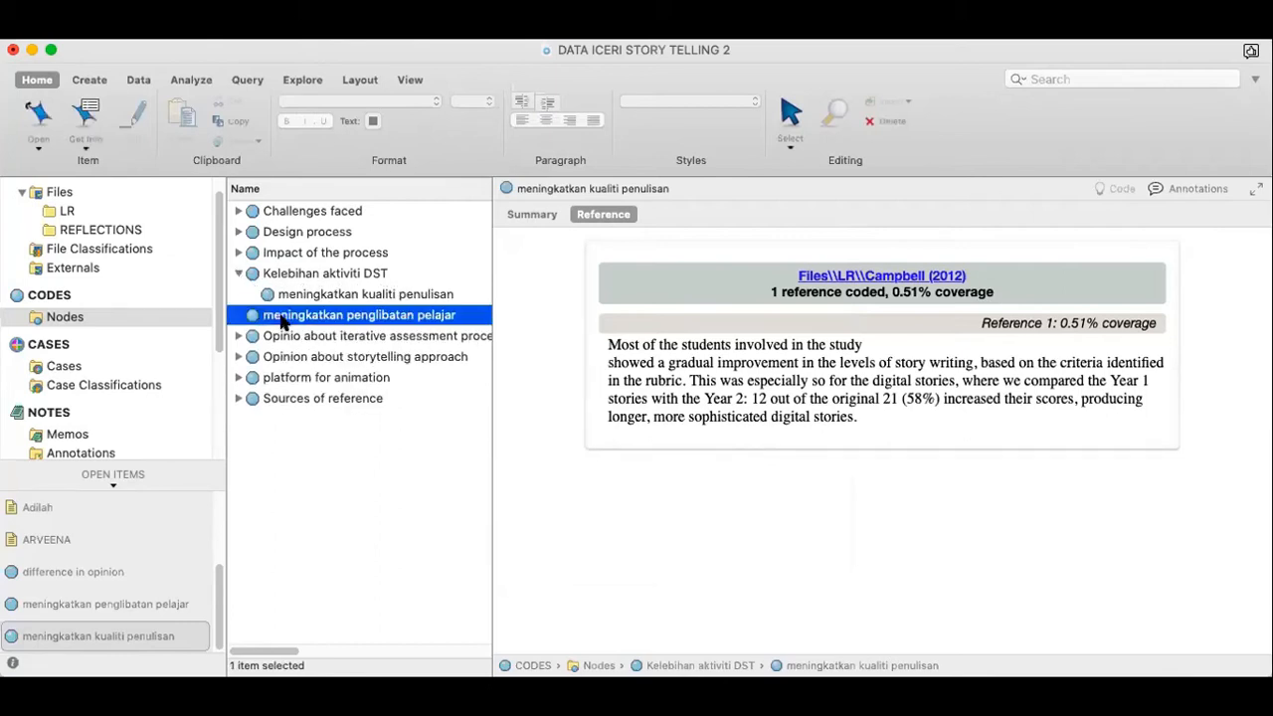
pyautogui.click(311, 293)
pyautogui.moveTo(315, 285); pyautogui.dragTo(313, 275)
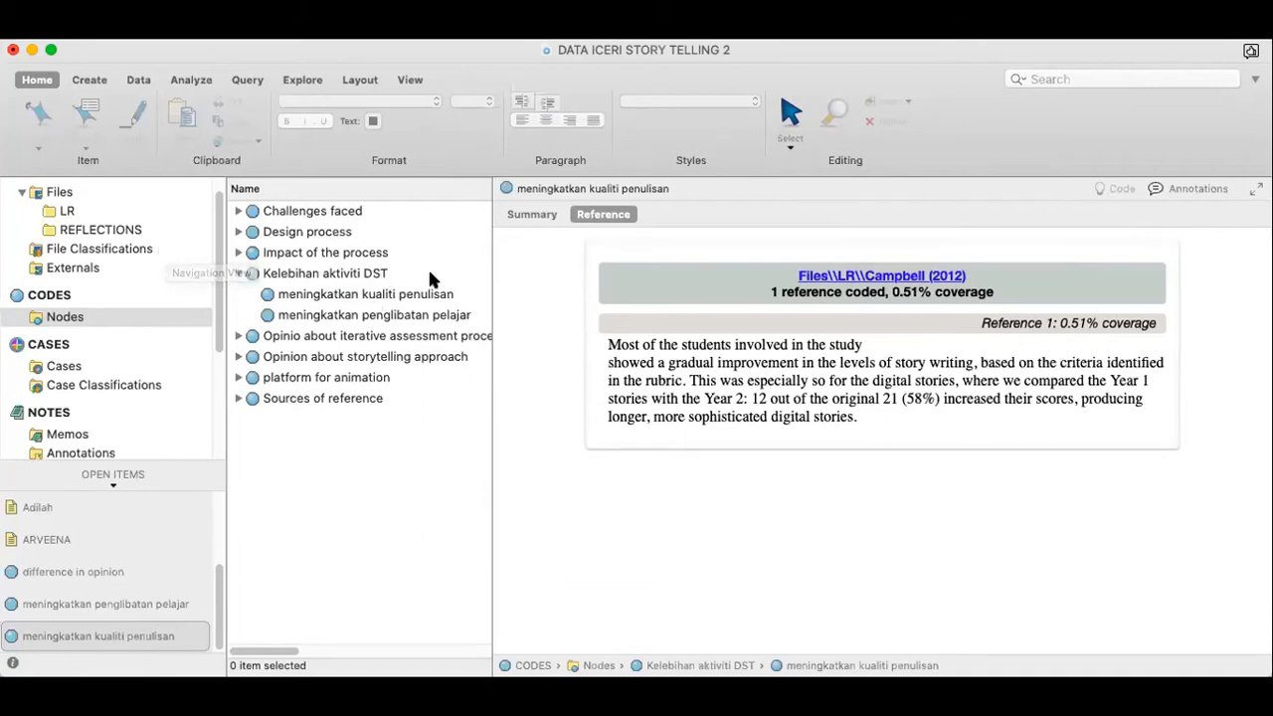
# Open Haigh & Hardy (2010) from the LR folder and select the Conclusion passage from "This papers has demonstrated" to "group cohesion."
pyautogui.click(77, 208)
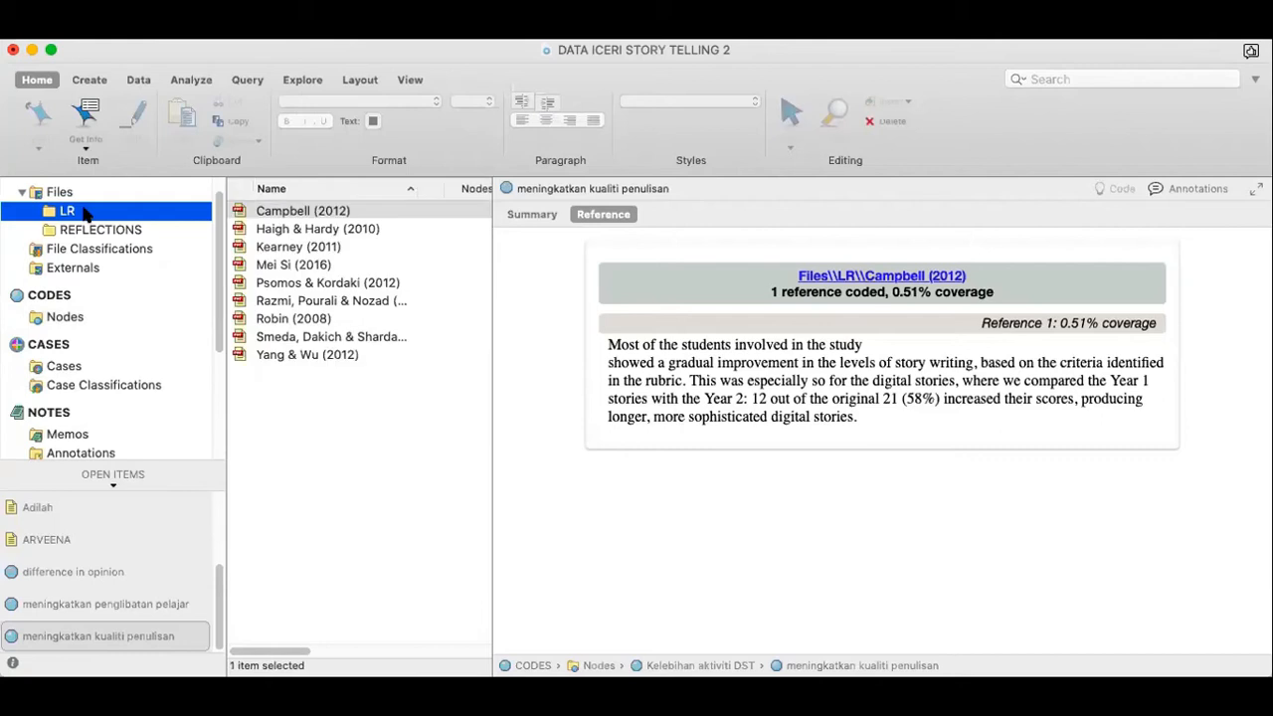
pyautogui.doubleClick(295, 237)
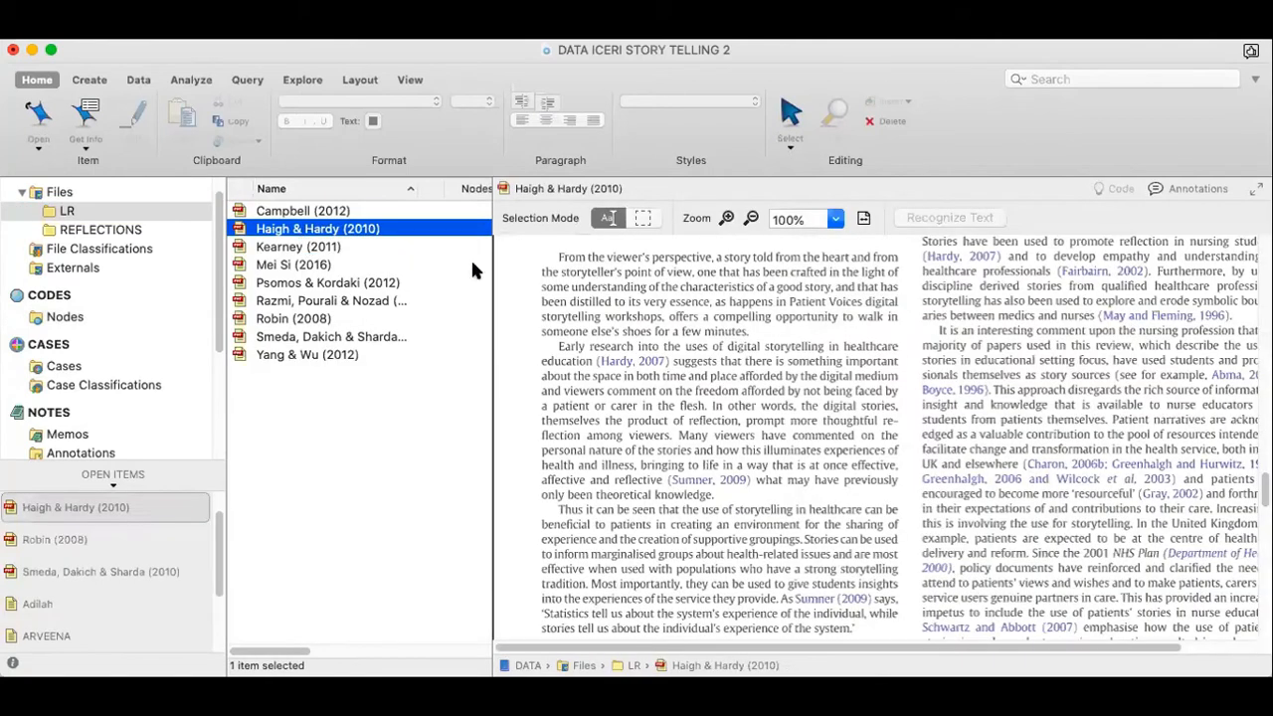
pyautogui.scroll(-10, 623, 299)
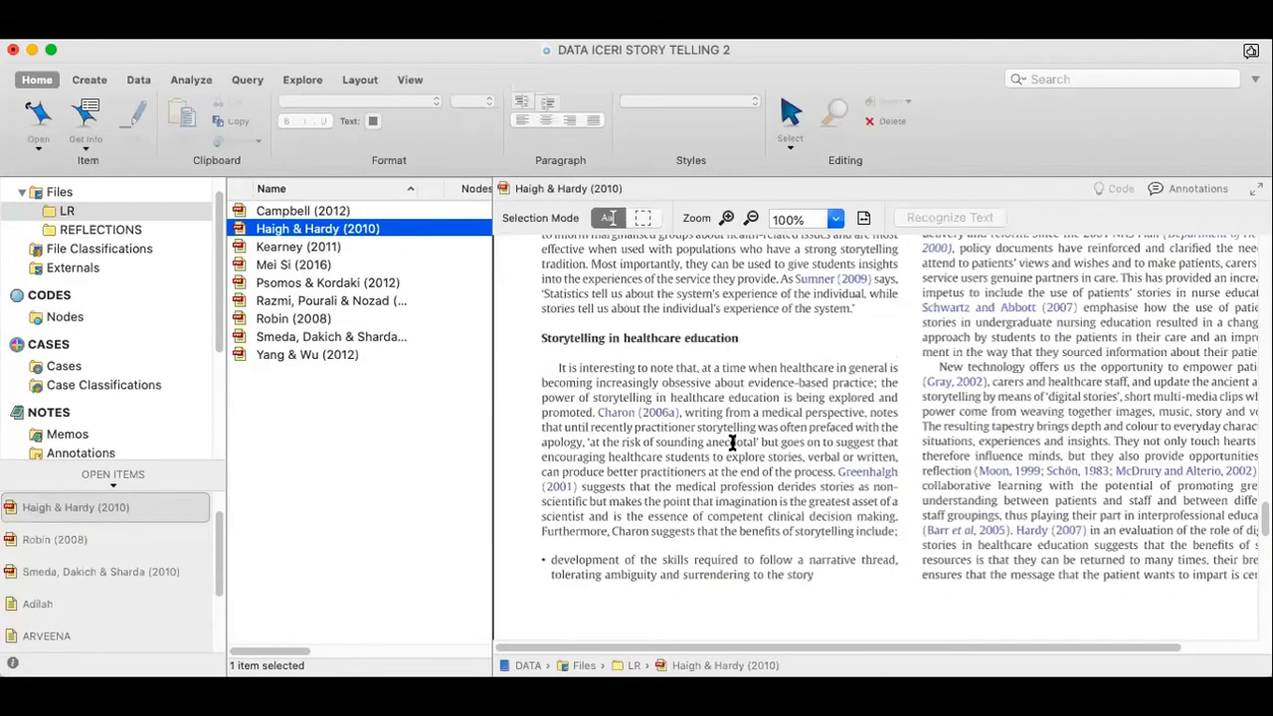
pyautogui.scroll(-15, 732, 443)
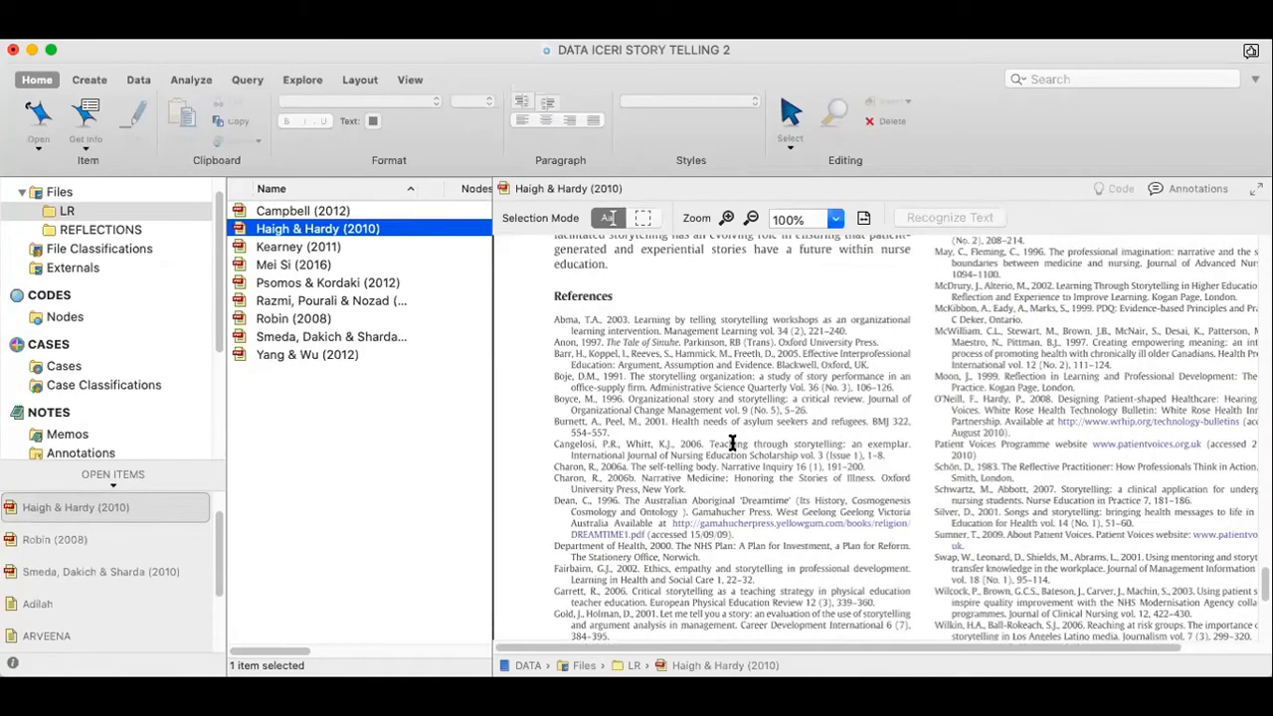
pyautogui.scroll(2, 731, 443)
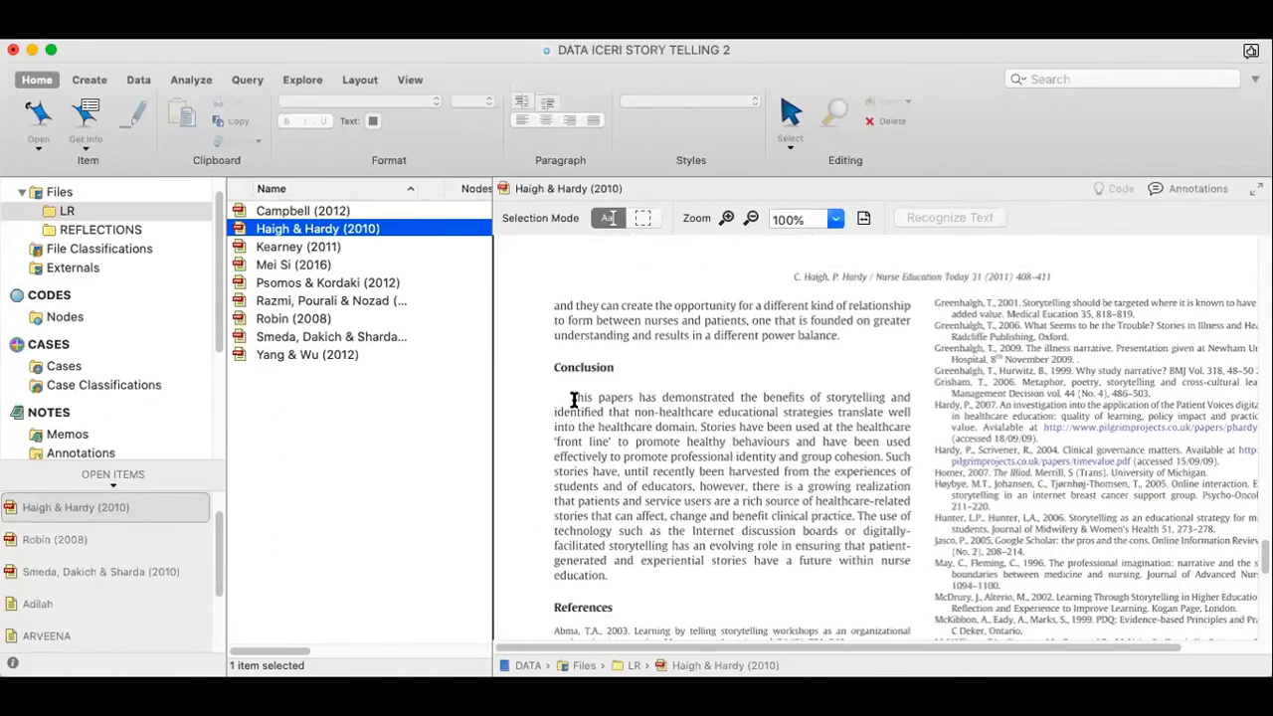
pyautogui.click(568, 396)
pyautogui.moveTo(568, 397); pyautogui.dragTo(652, 420)
pyautogui.click(609, 413)
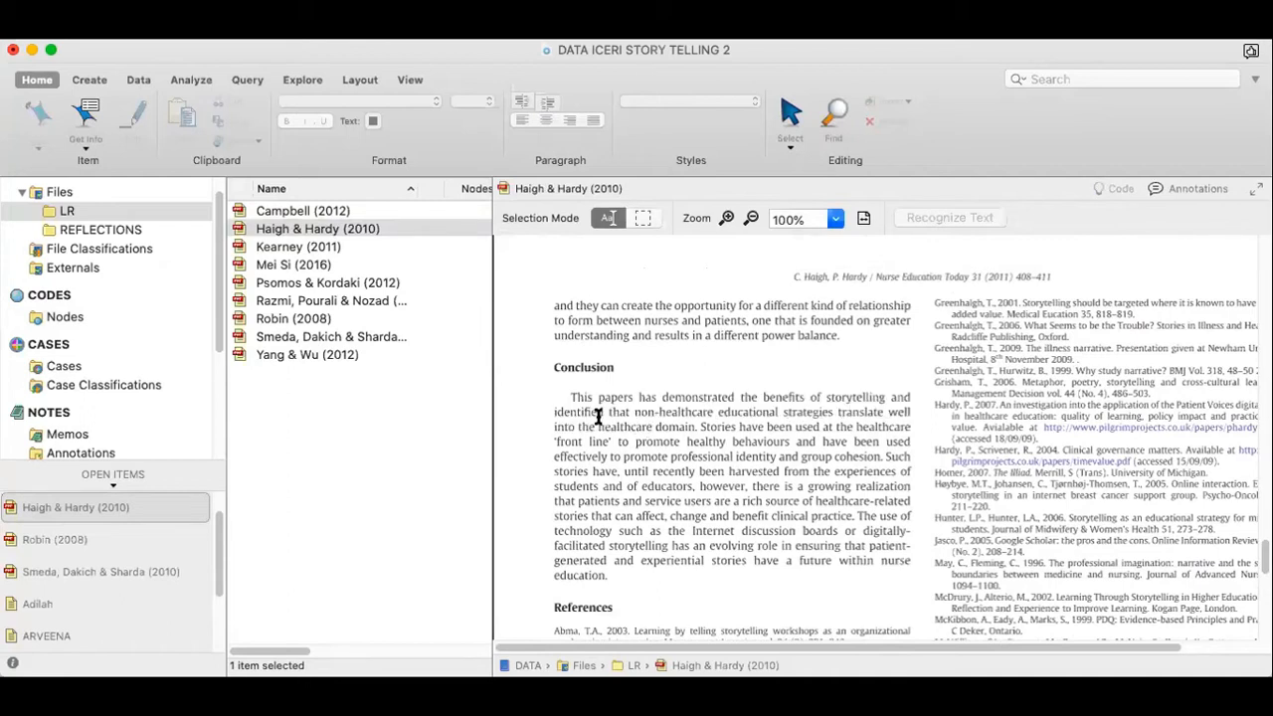
pyautogui.moveTo(570, 397); pyautogui.dragTo(847, 457)
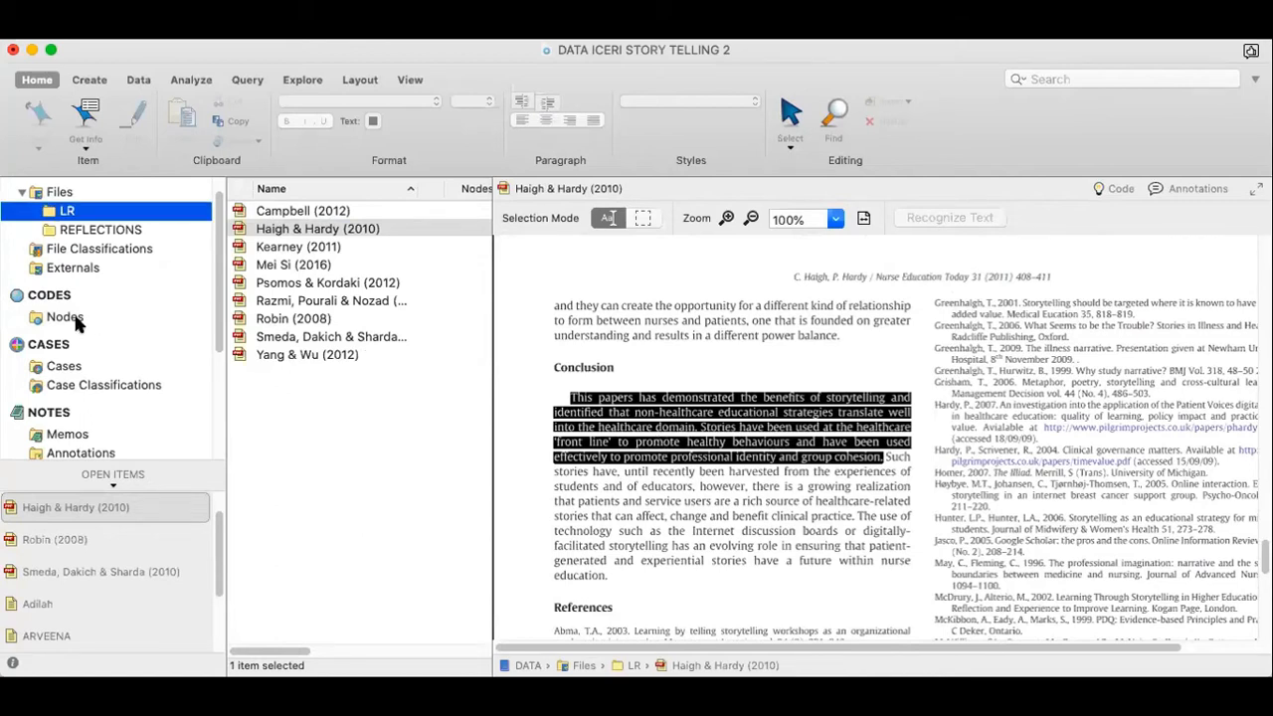
# Return to the nodes and create a top-level node named "meningkatkan kesedaran tentang sesuatu konsep"
pyautogui.click(105, 317)
pyautogui.rightClick(331, 448)
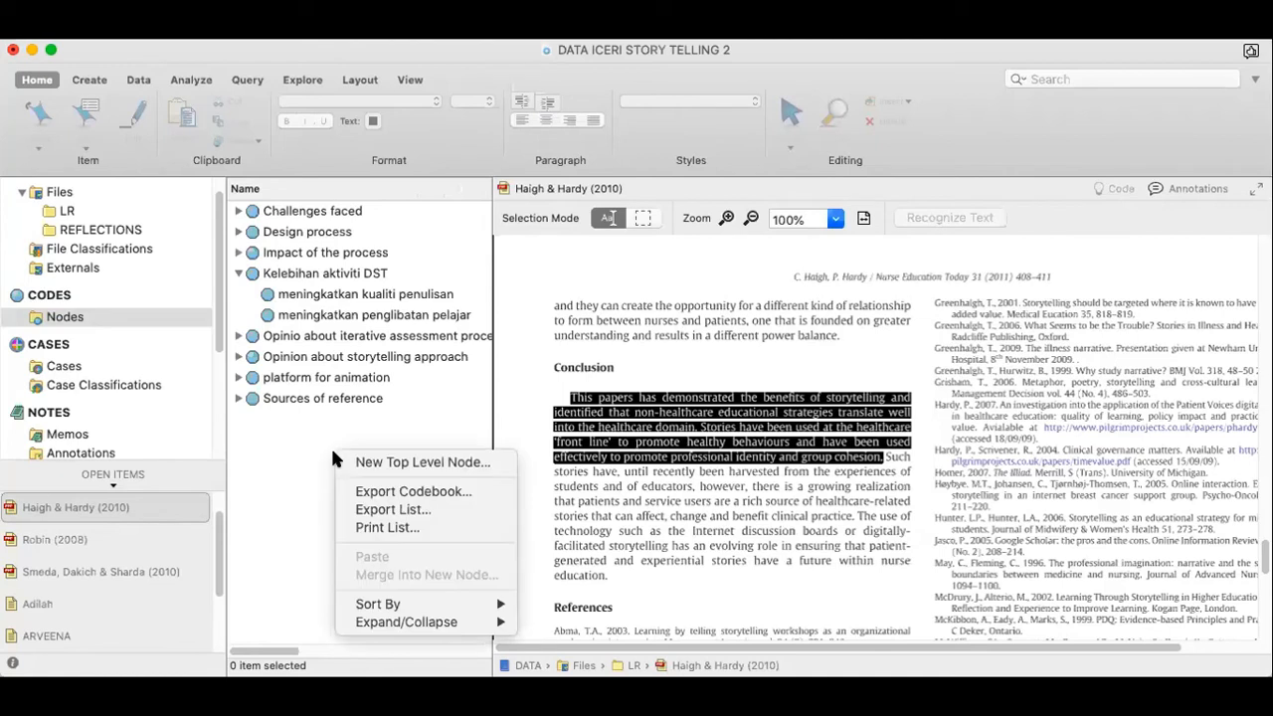
pyautogui.click(358, 463)
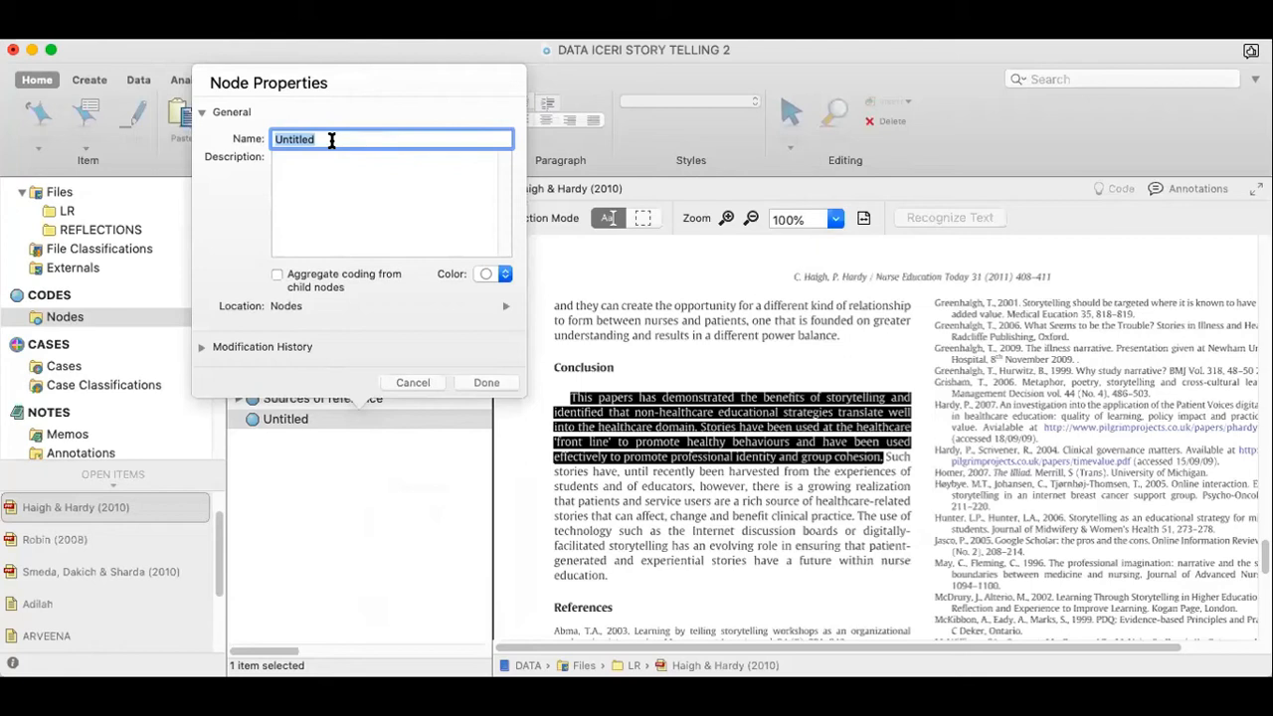
pyautogui.write('m')
pyautogui.write('meing')
pyautogui.write('katkan kes')
pyautogui.write('edaran tetnang')
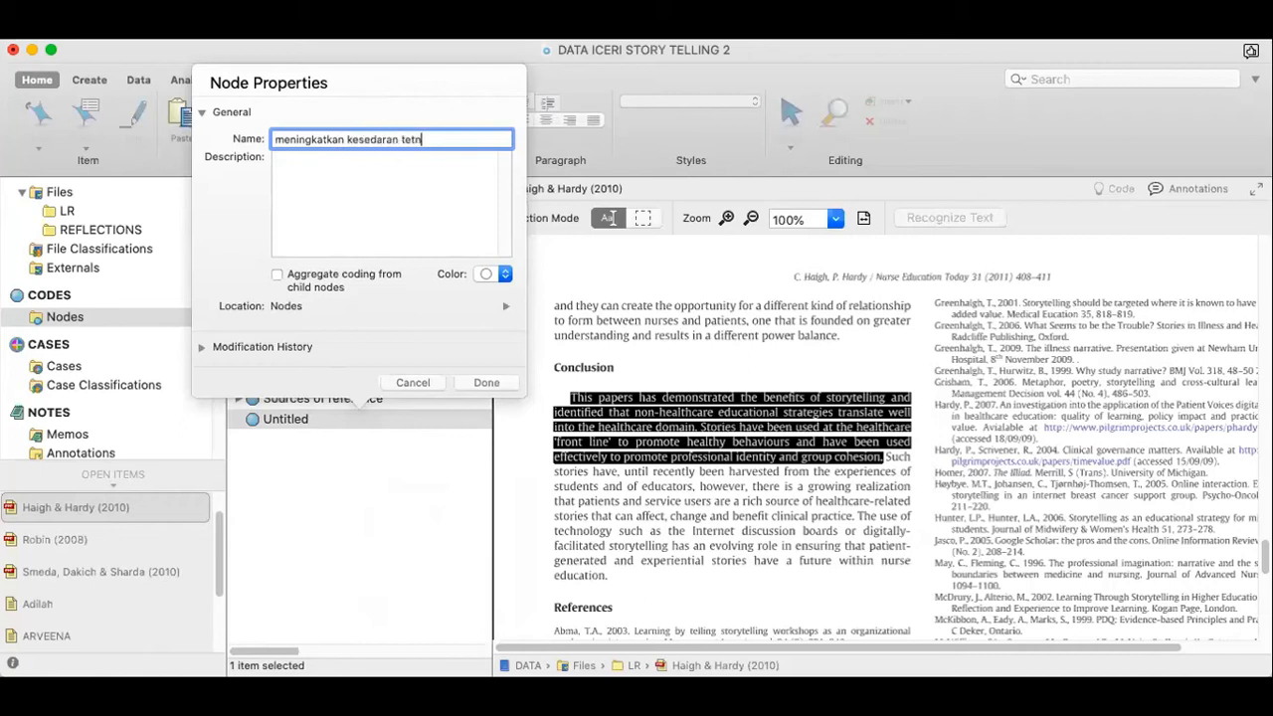
pyautogui.press('BackSpace')
pyautogui.press('BackSpace')
pyautogui.press('BackSpace')
pyautogui.press('BackSpace')
pyautogui.write('ang sesusatu')
pyautogui.press('BackSpace')
pyautogui.press('BackSpace')
pyautogui.press('BackSpace')
pyautogui.press('BackSpace')
pyautogui.write('atu konsep')
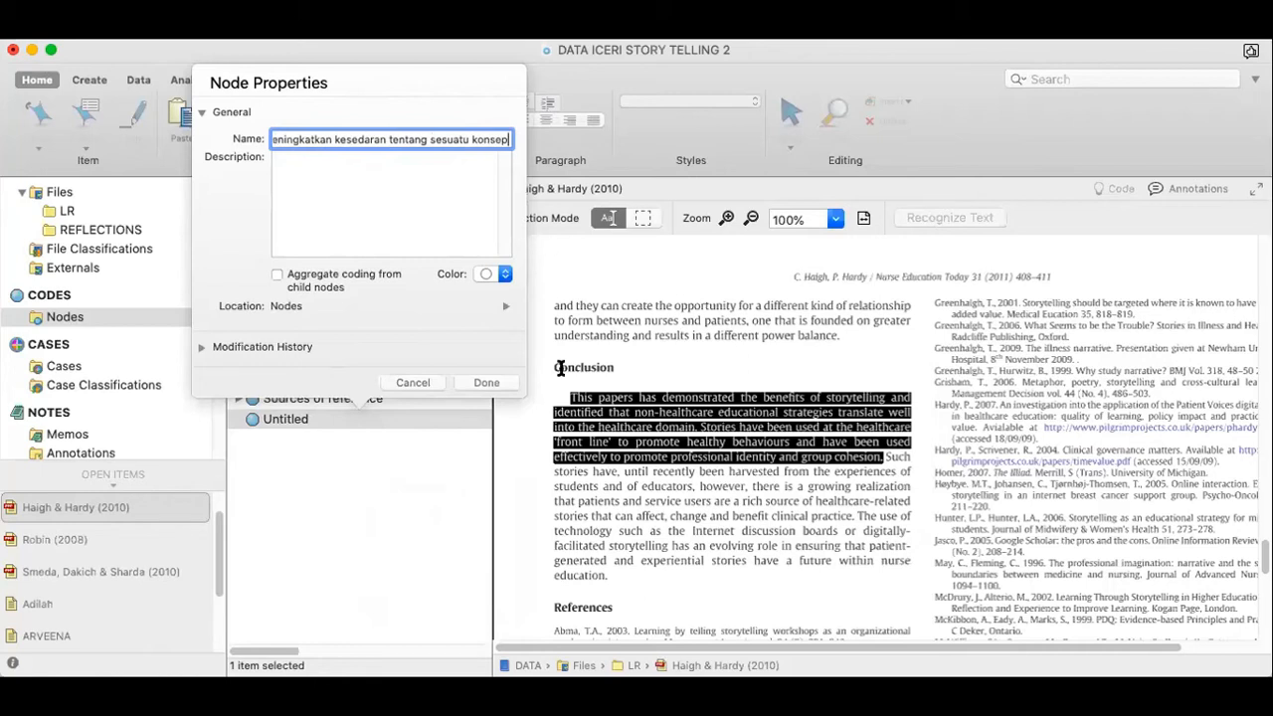
pyautogui.click(488, 381)
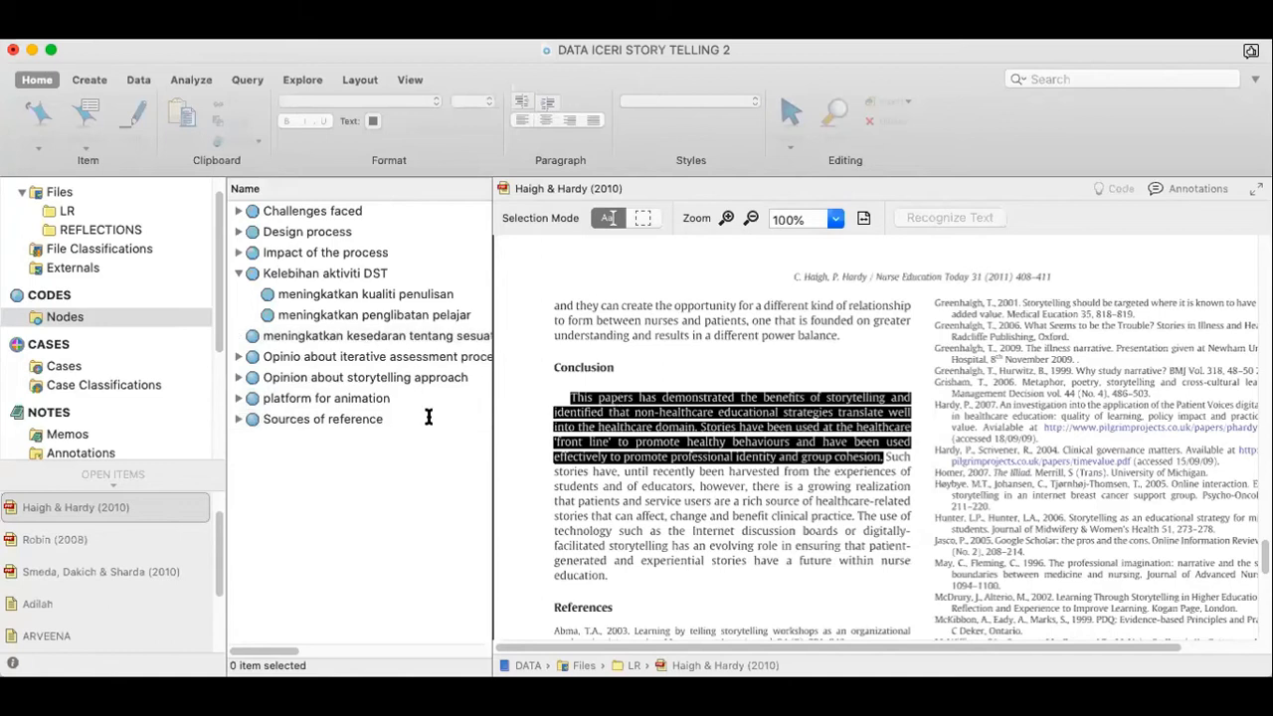
# Code the selected Conclusion passage at the "meningkatkan kesedaran tentang sesuatu konsep" node and move that node under "Kelebihan aktiviti DST"
pyautogui.click(286, 341)
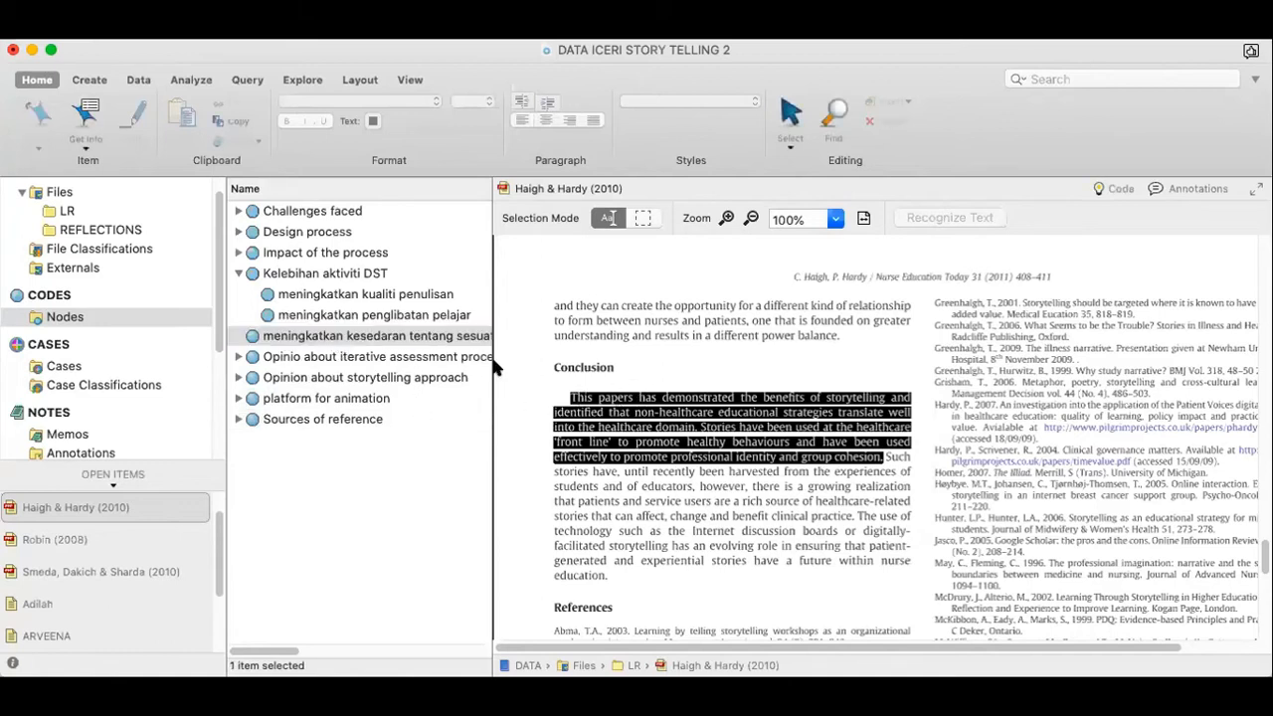
pyautogui.moveTo(450, 331); pyautogui.dragTo(449, 333)
pyautogui.moveTo(258, 337); pyautogui.dragTo(299, 277)
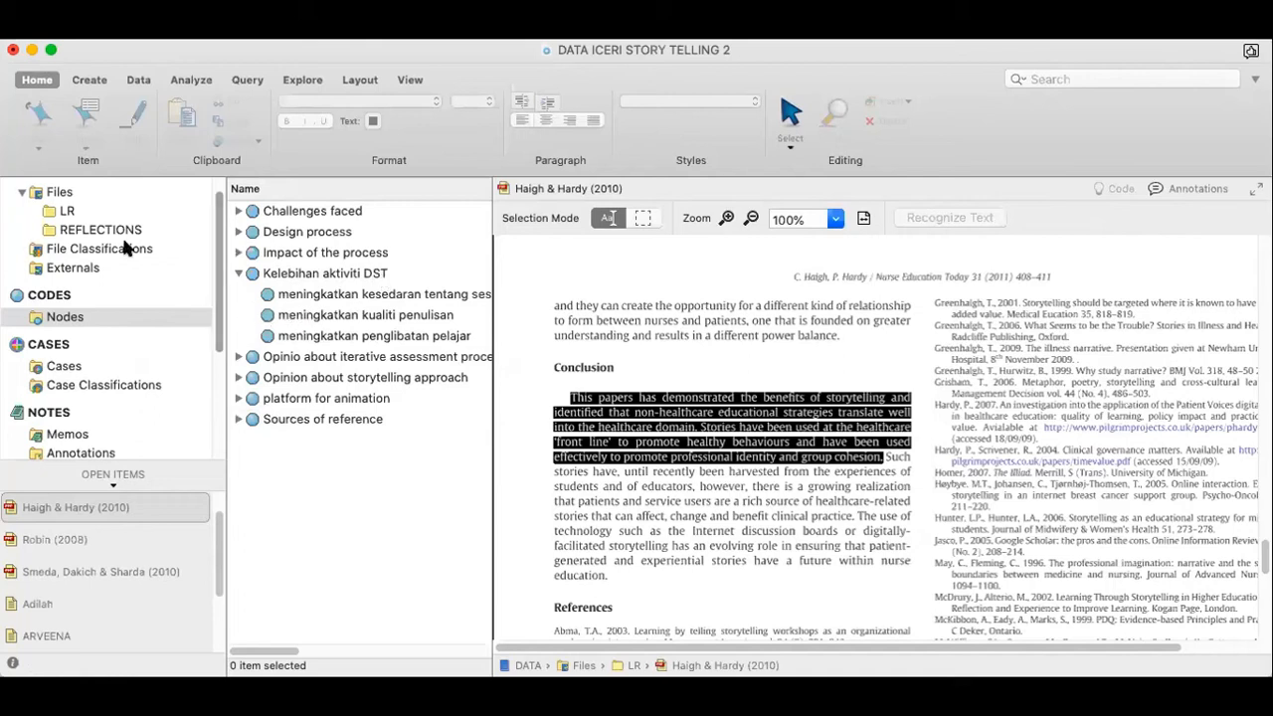
# Open Mei Si (2016) and code the passage from "In this work, we propose" to "English Wikipedia." at the "meningkatkan kualiti penulisan" node
pyautogui.click(65, 212)
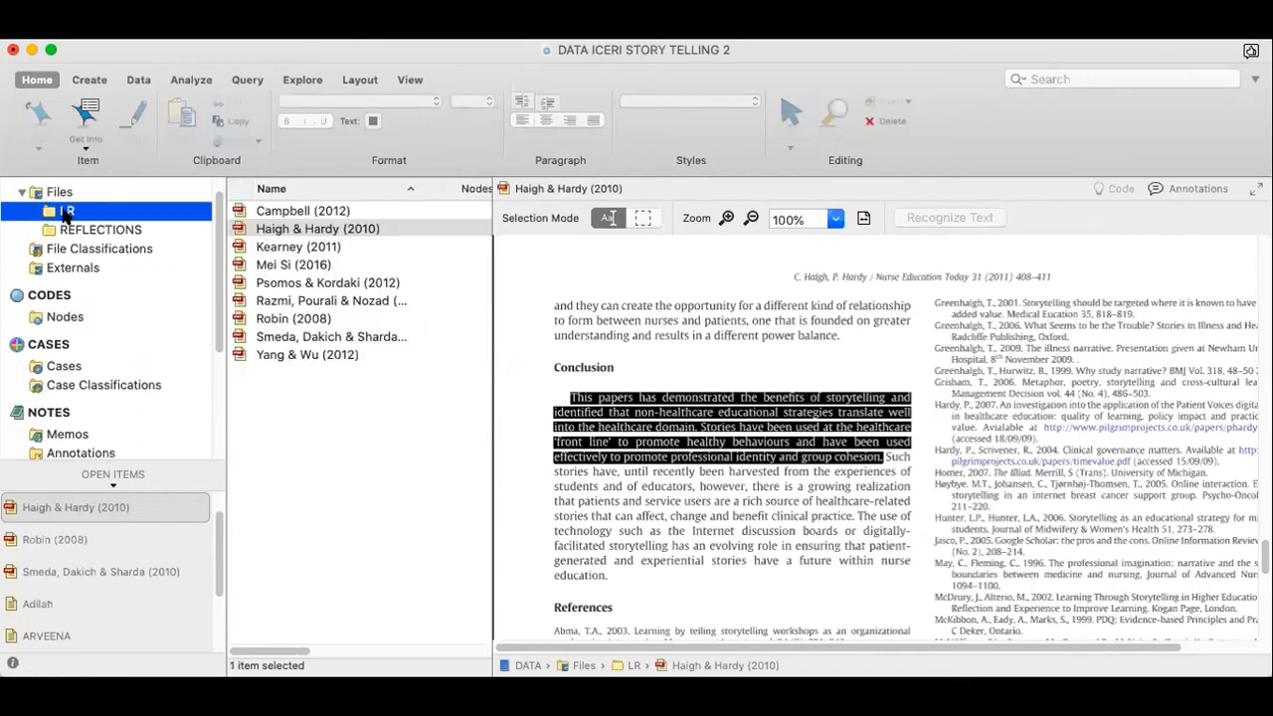
pyautogui.click(293, 265)
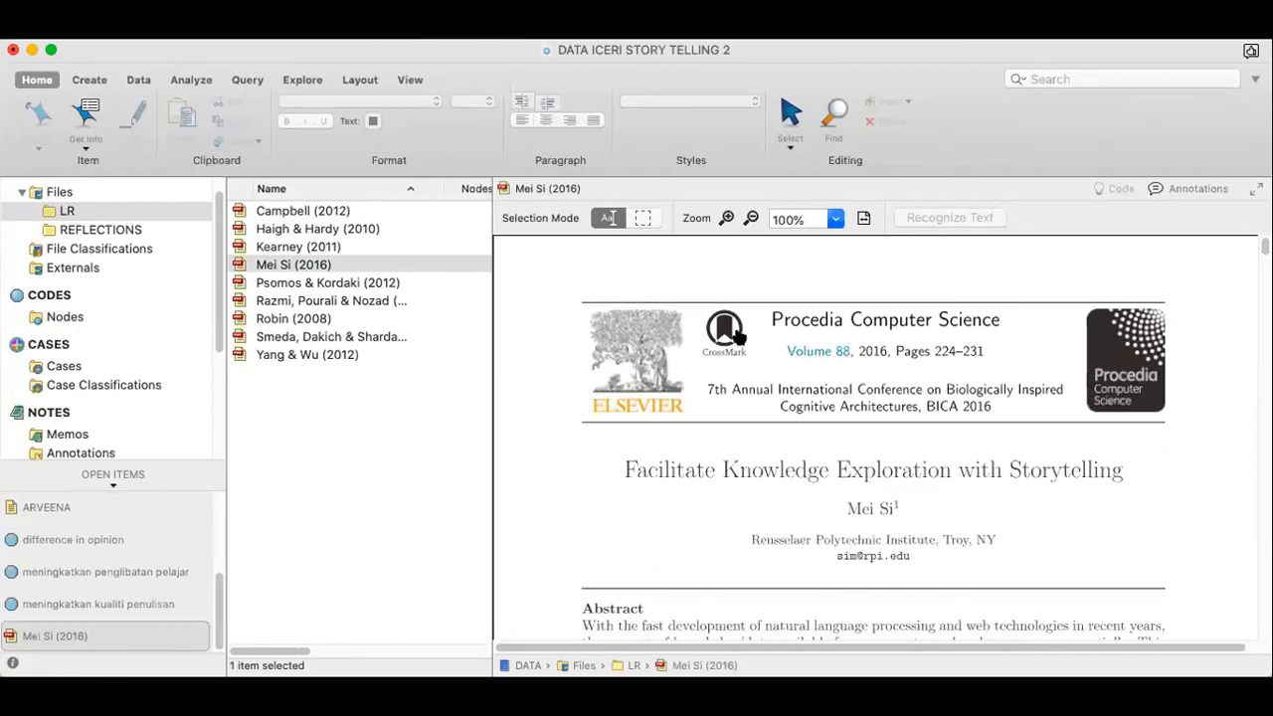
pyautogui.scroll(-10, 736, 331)
pyautogui.scroll(-4, 736, 331)
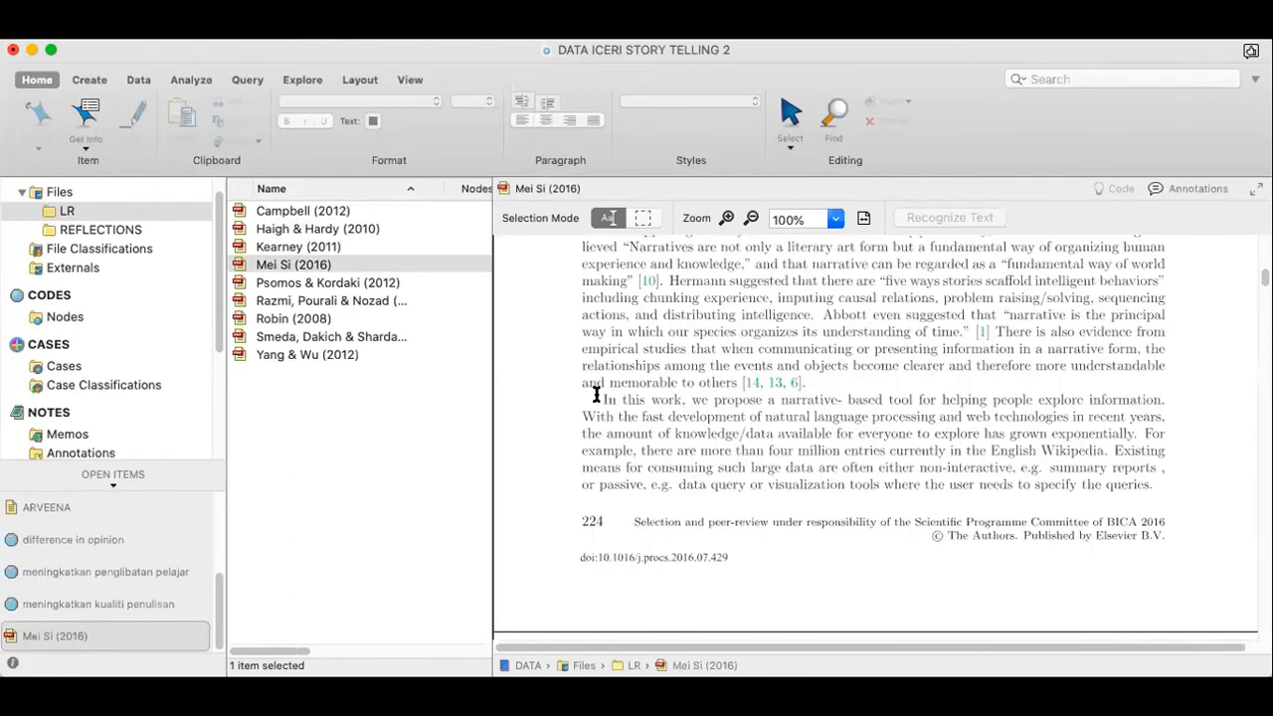
pyautogui.moveTo(603, 400); pyautogui.dragTo(1110, 455)
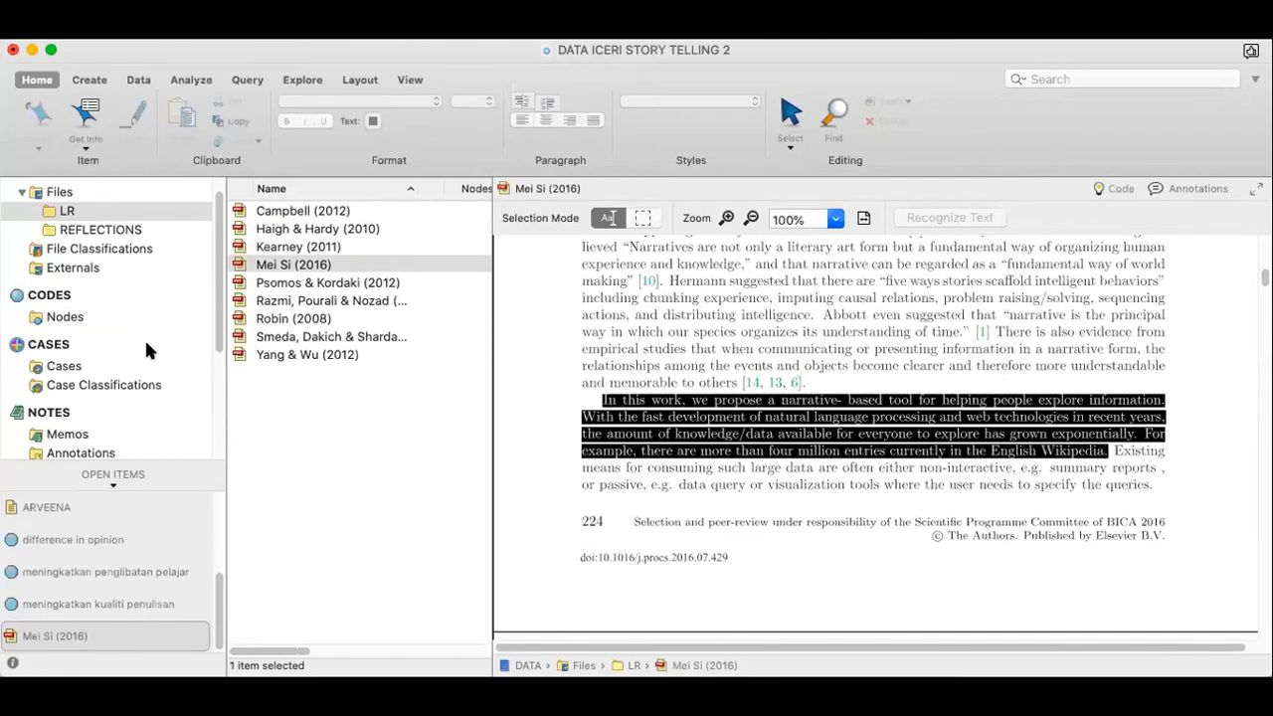
pyautogui.click(80, 317)
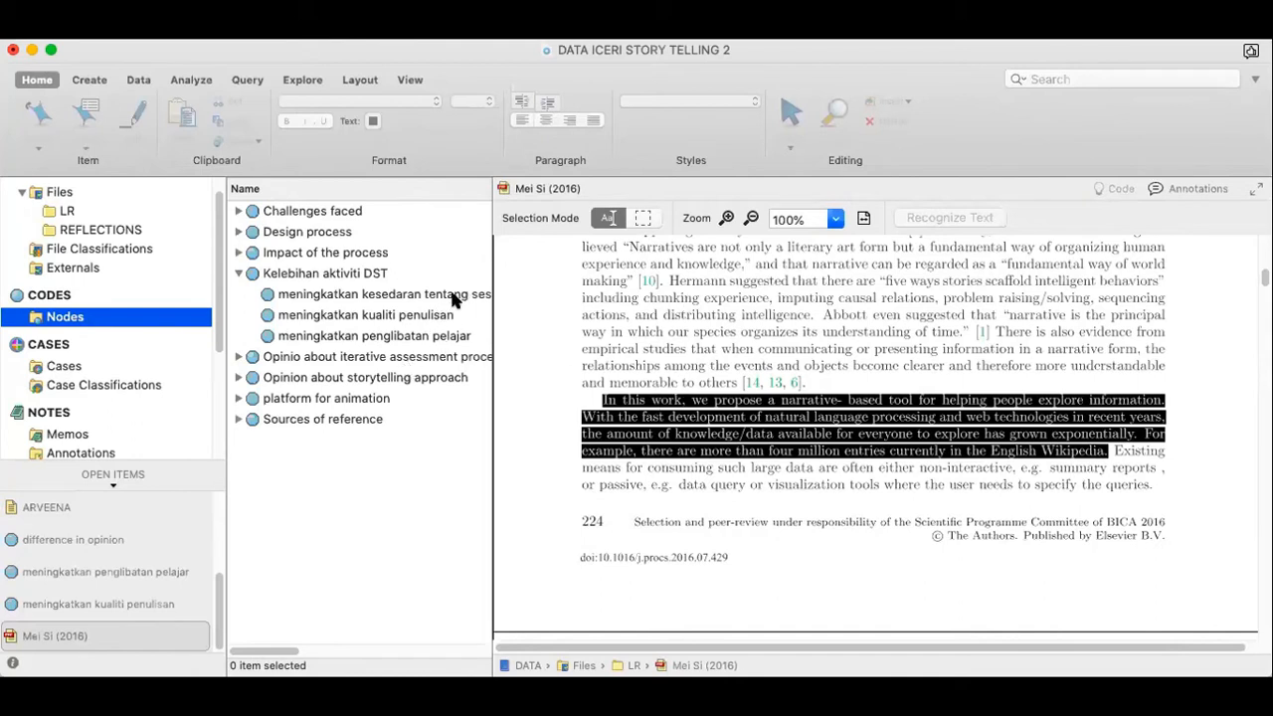
pyautogui.moveTo(716, 403); pyautogui.dragTo(445, 326)
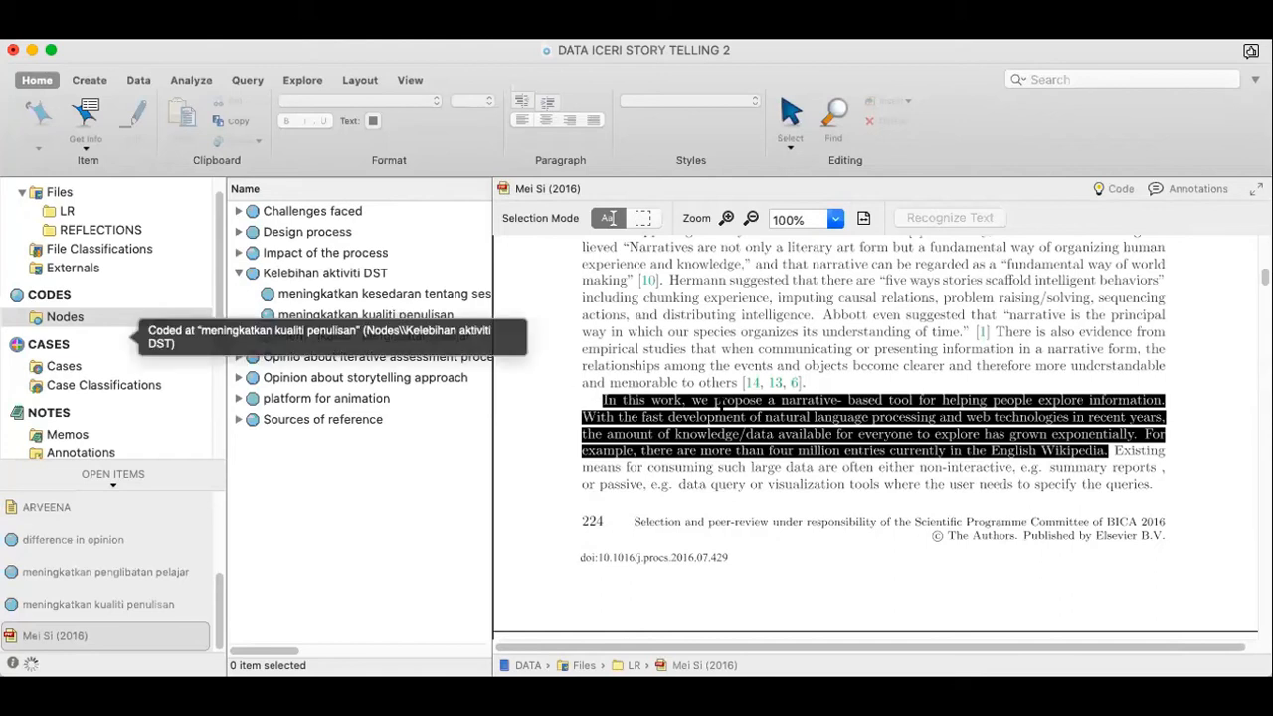
# Code most of the "The goal of this project" paragraph at the "meningkatkan kesedaran tentang sesuatu konsep" node and open that node to check its references
pyautogui.click(708, 483)
pyautogui.scroll(-5, 707, 478)
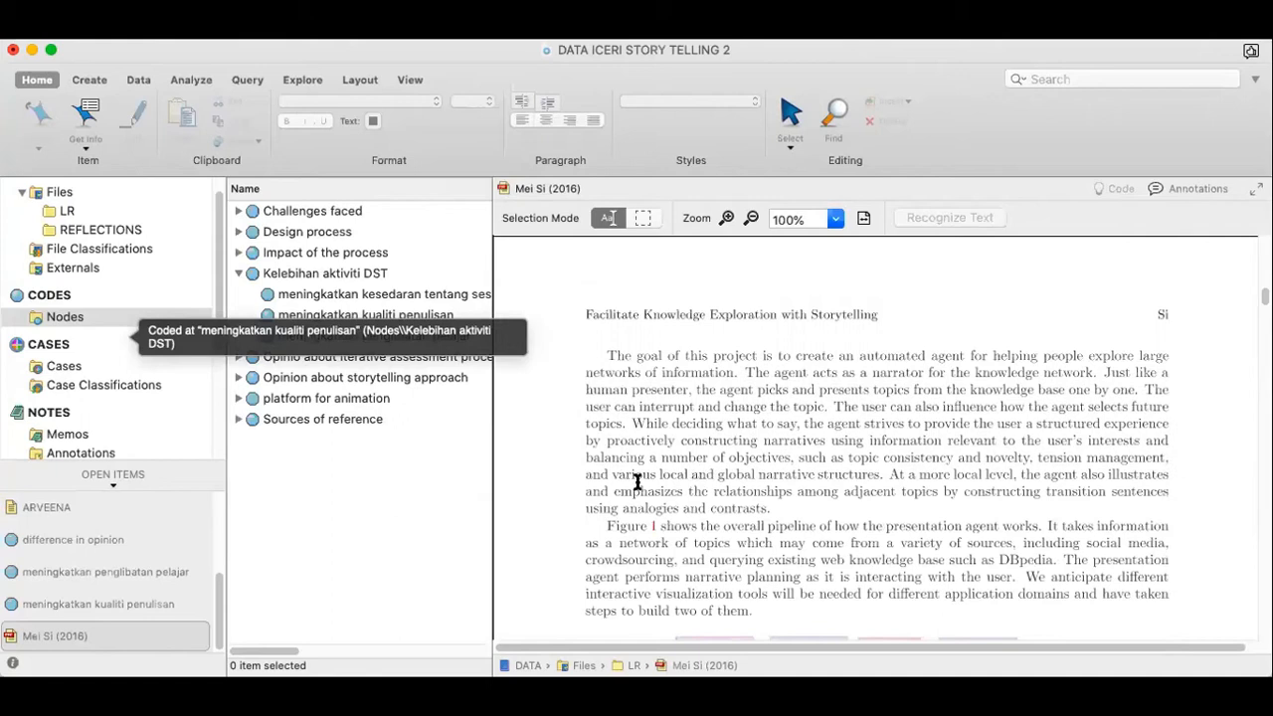
pyautogui.moveTo(601, 356); pyautogui.dragTo(782, 492)
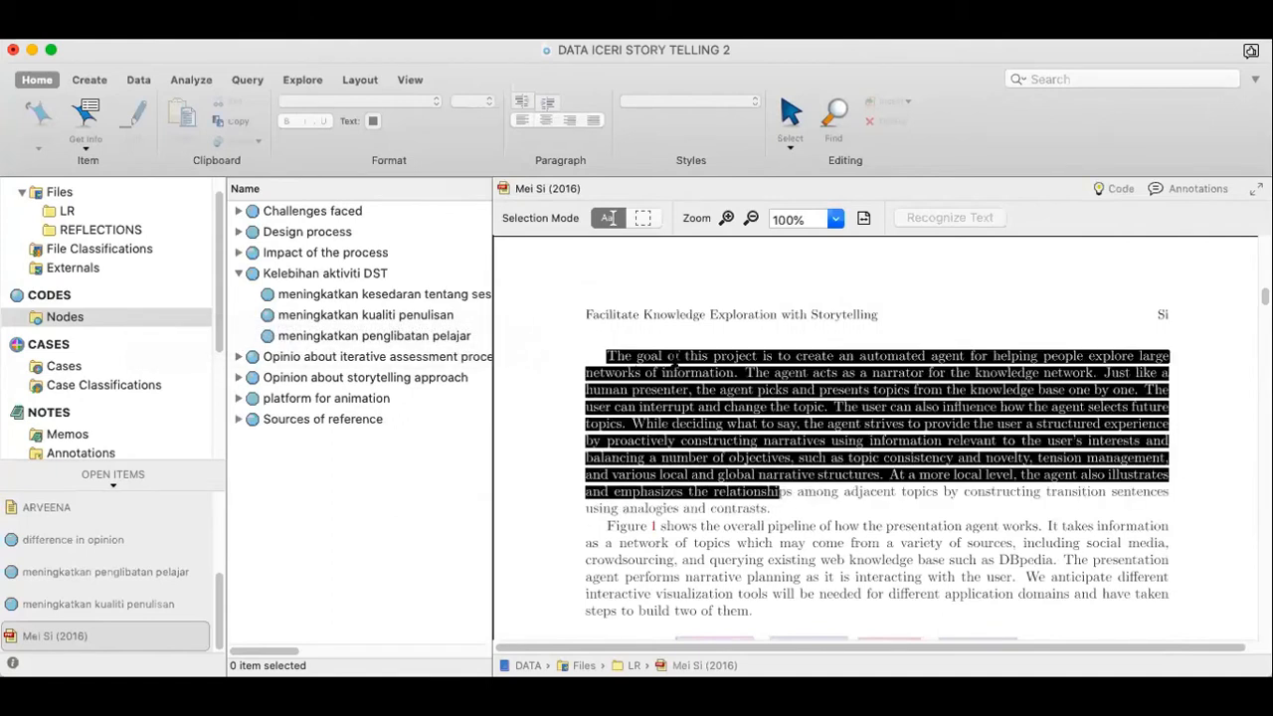
pyautogui.moveTo(674, 358); pyautogui.dragTo(477, 299)
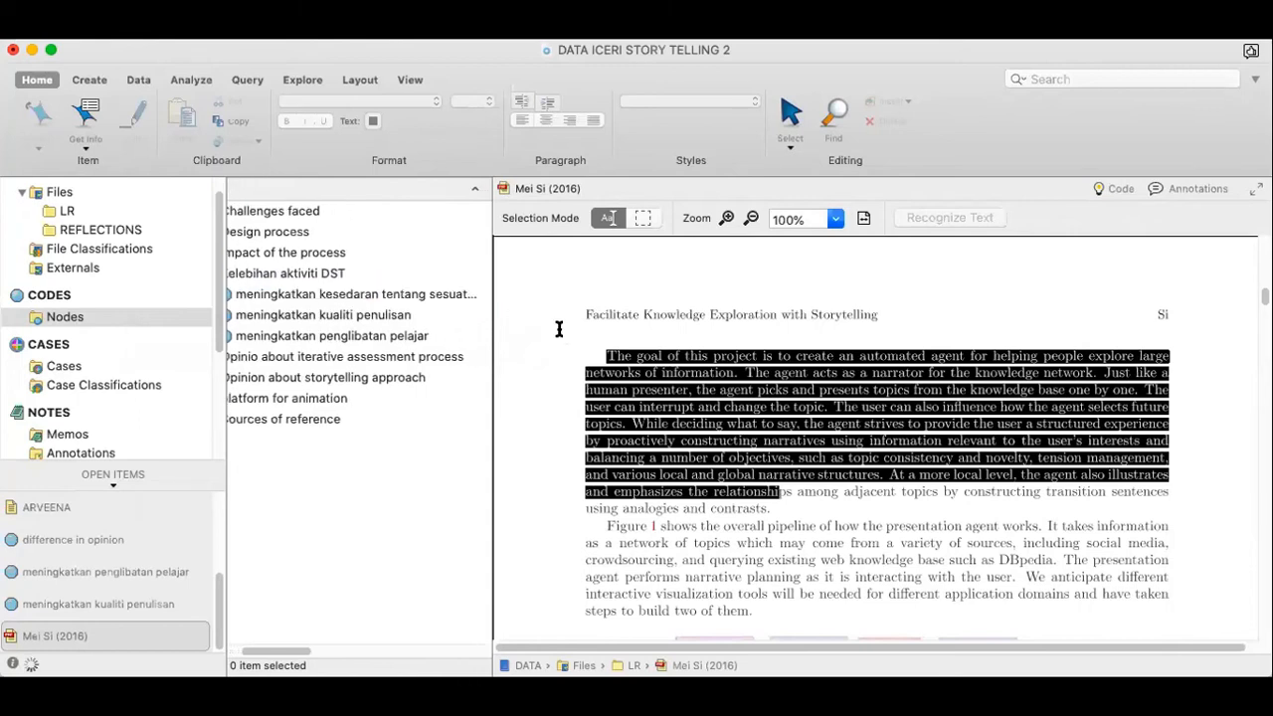
pyautogui.doubleClick(332, 297)
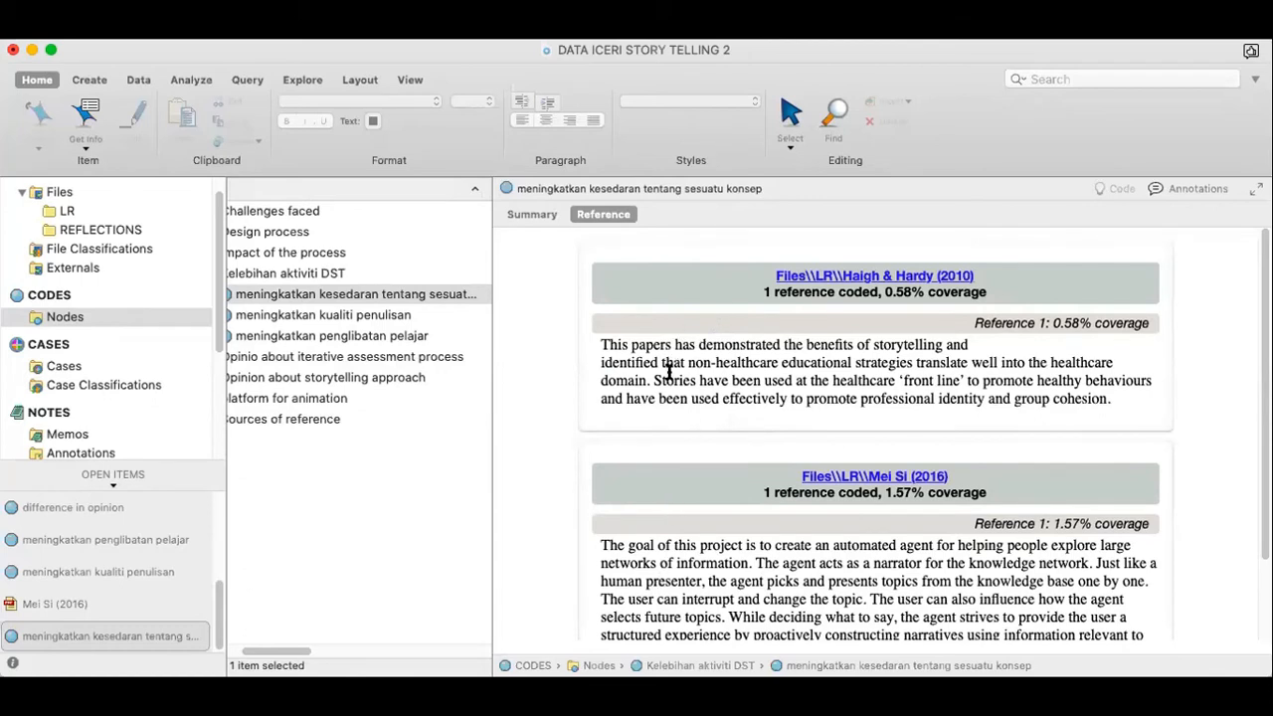
# Review the references coded at the "meningkatkan kesedaran tentang sesuatu konsep" node and widen the node list to show the node names
pyautogui.scroll(-3, 675, 543)
pyautogui.scroll(2, 675, 544)
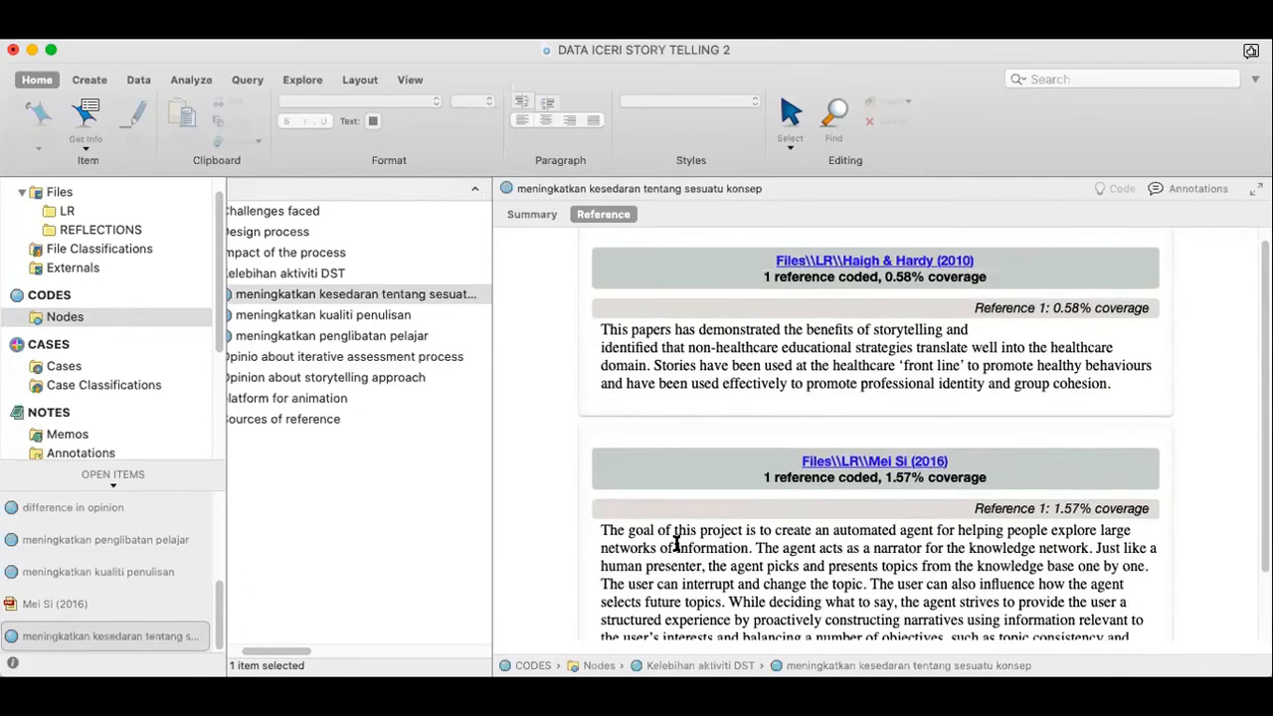
pyautogui.scroll(-2, 675, 544)
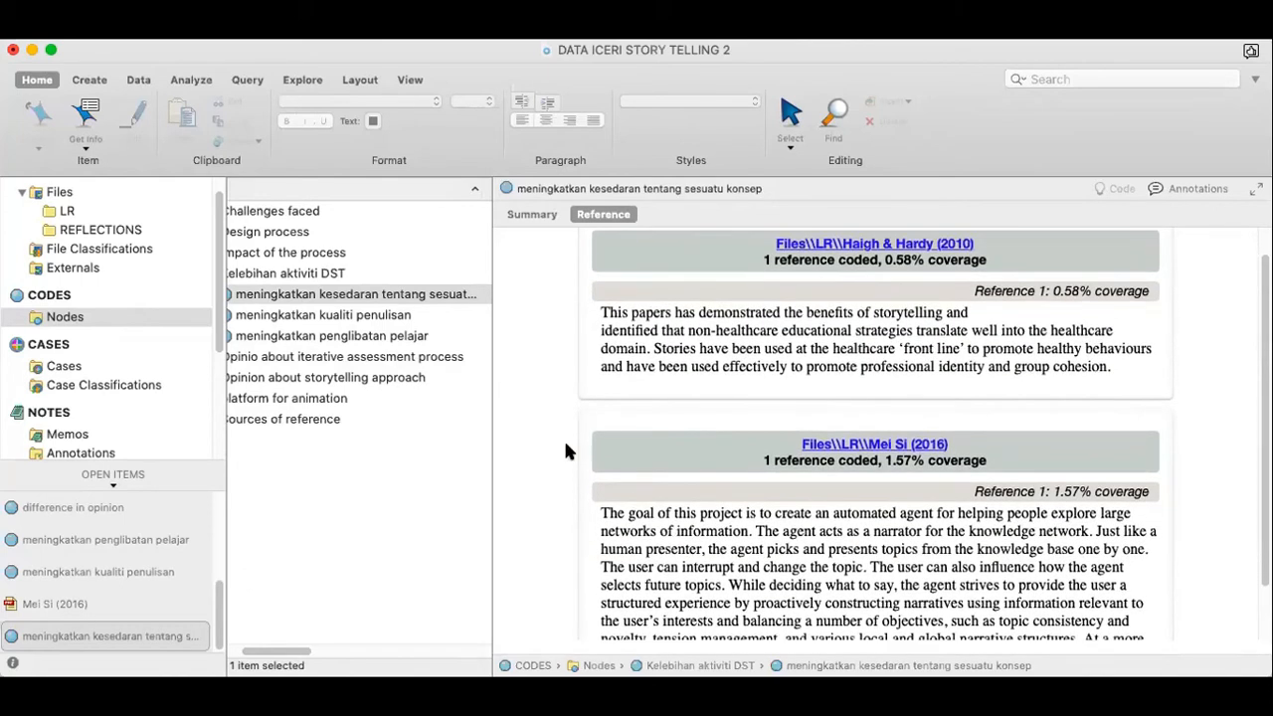
pyautogui.moveTo(488, 373); pyautogui.dragTo(509, 376)
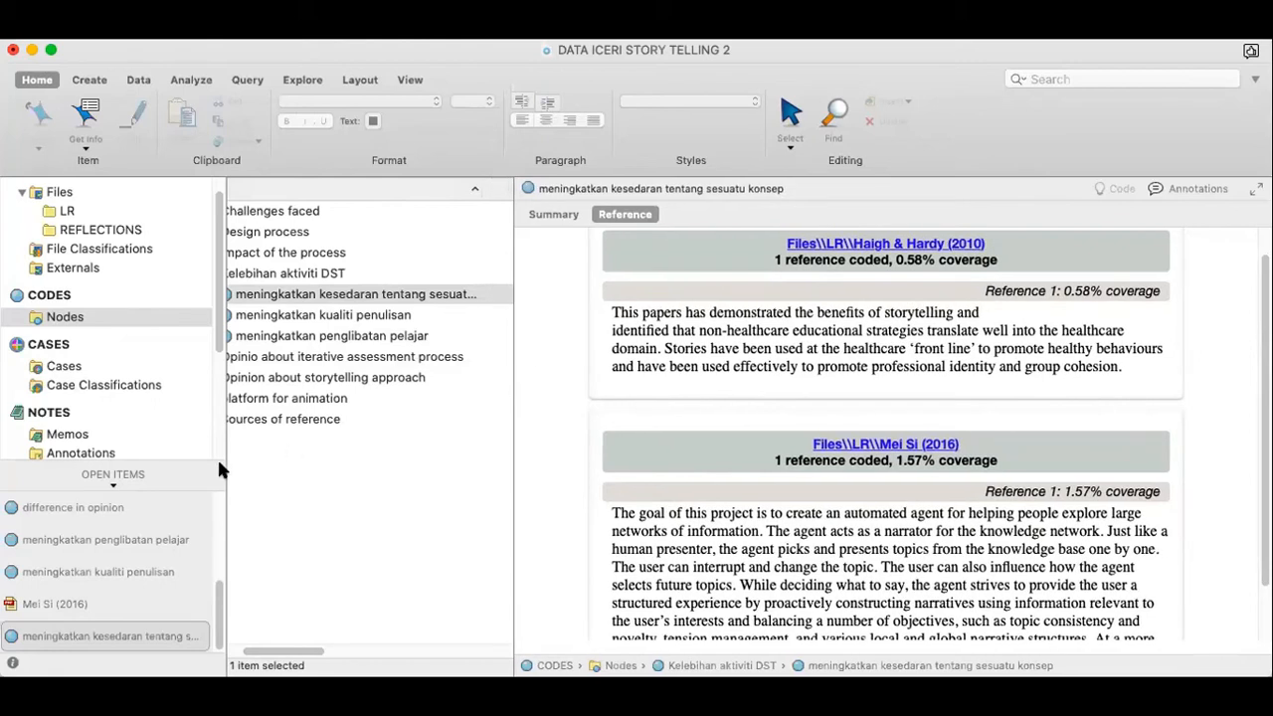
pyautogui.moveTo(306, 648); pyautogui.dragTo(269, 648)
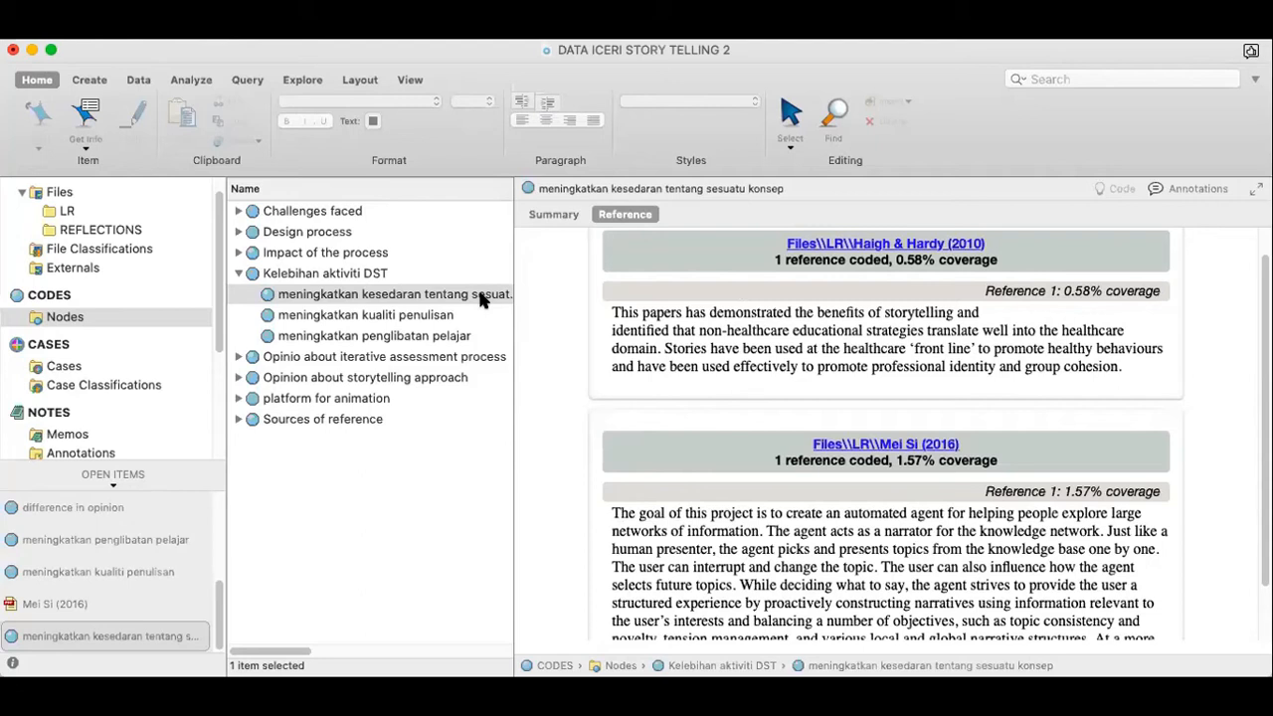
# Open Psomos & Kordaki (2012) and code most of the first Introduction paragraph at the "meningkatkan kesedaran tentang sesuatu konsep" node
pyautogui.click(67, 211)
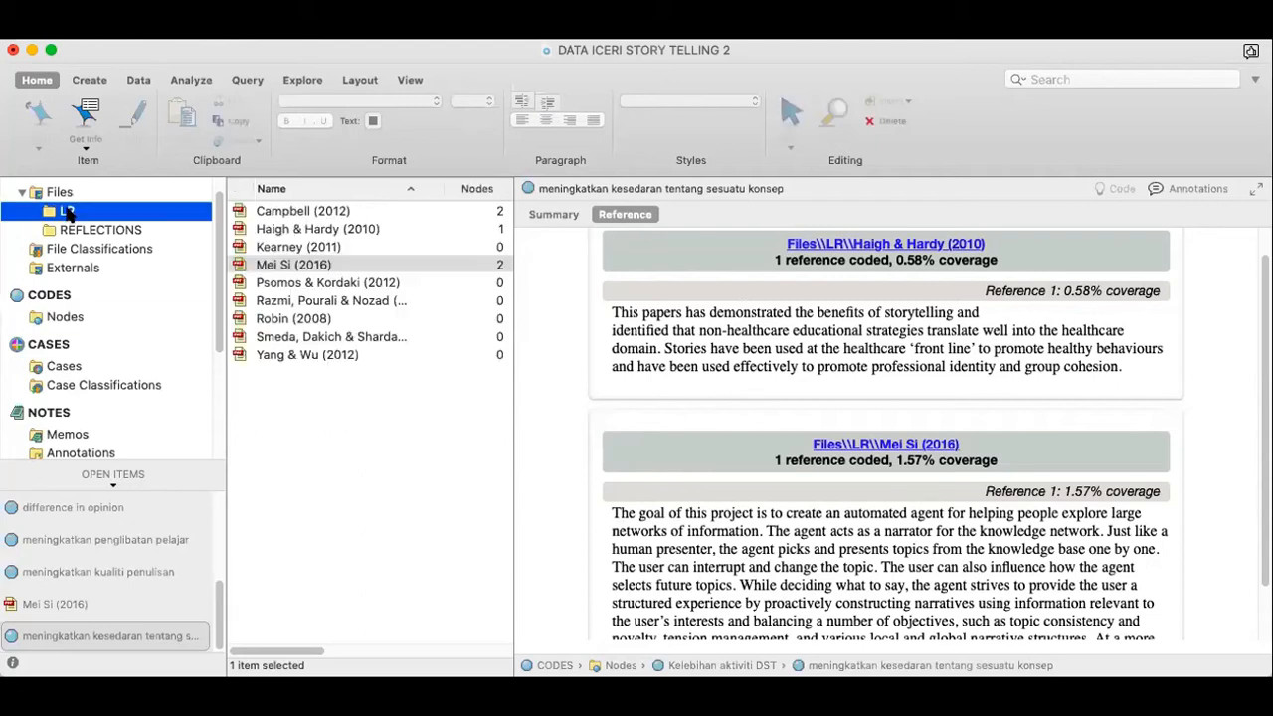
pyautogui.doubleClick(304, 284)
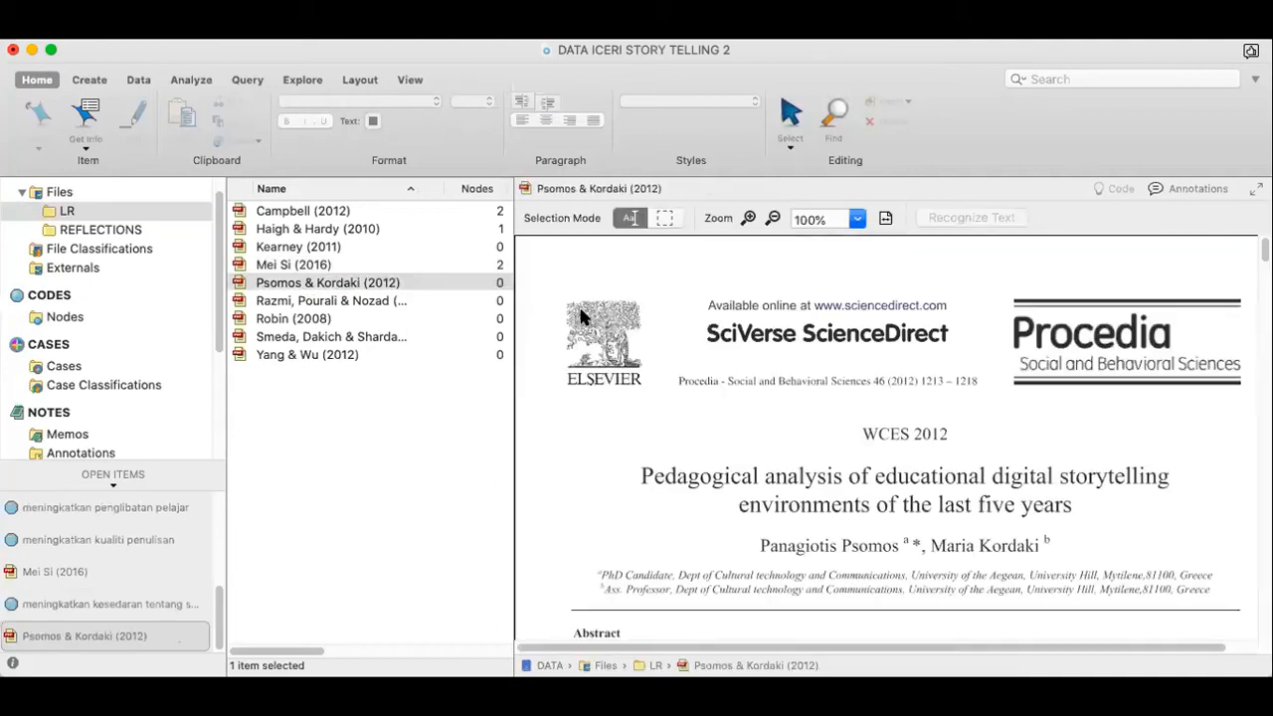
pyautogui.scroll(-3, 728, 441)
pyautogui.scroll(-3, 728, 441)
pyautogui.moveTo(636, 497); pyautogui.dragTo(805, 564)
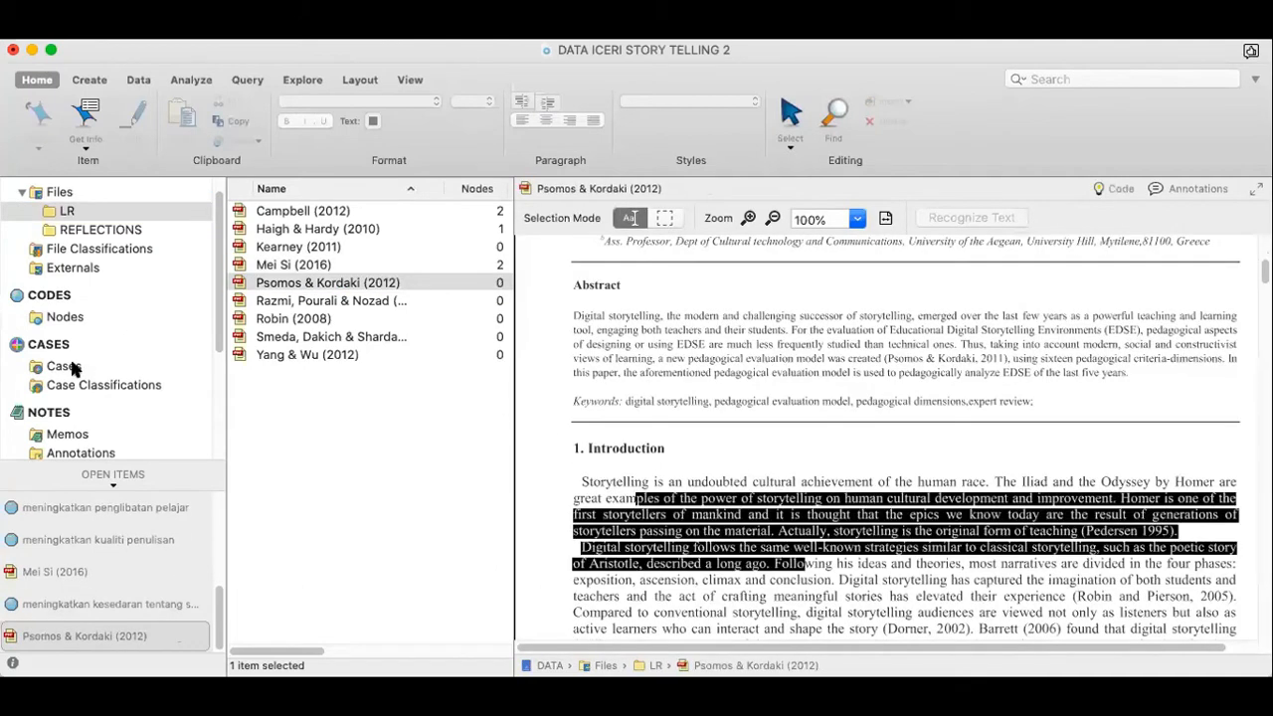
pyautogui.click(68, 316)
pyautogui.moveTo(800, 508); pyautogui.dragTo(486, 296)
pyautogui.click(599, 469)
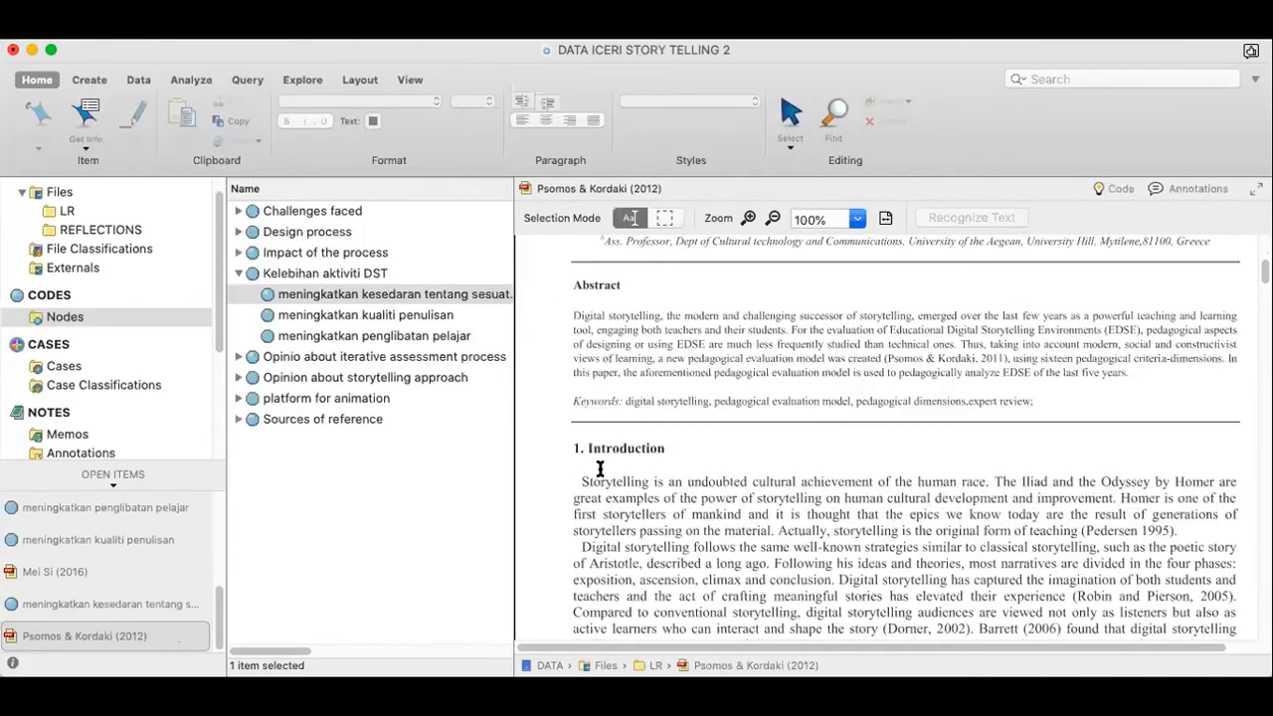
pyautogui.moveTo(590, 481); pyautogui.dragTo(806, 534)
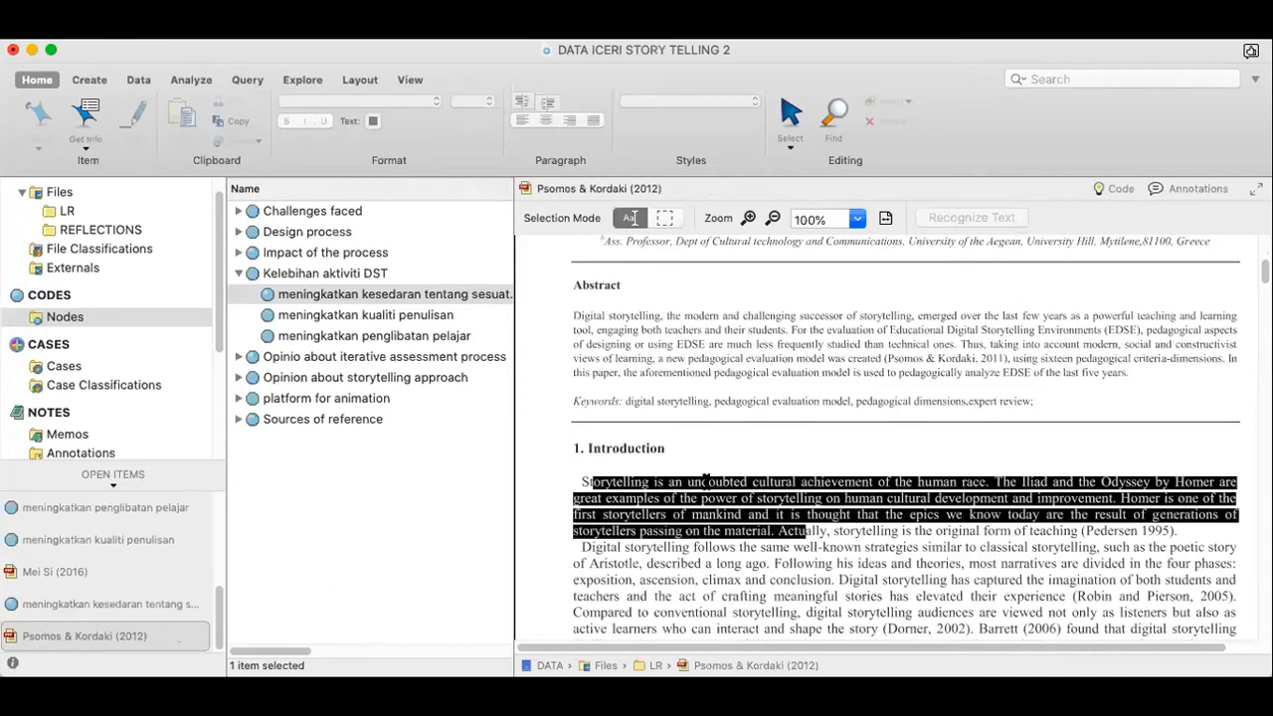
pyautogui.moveTo(498, 302); pyautogui.dragTo(485, 296)
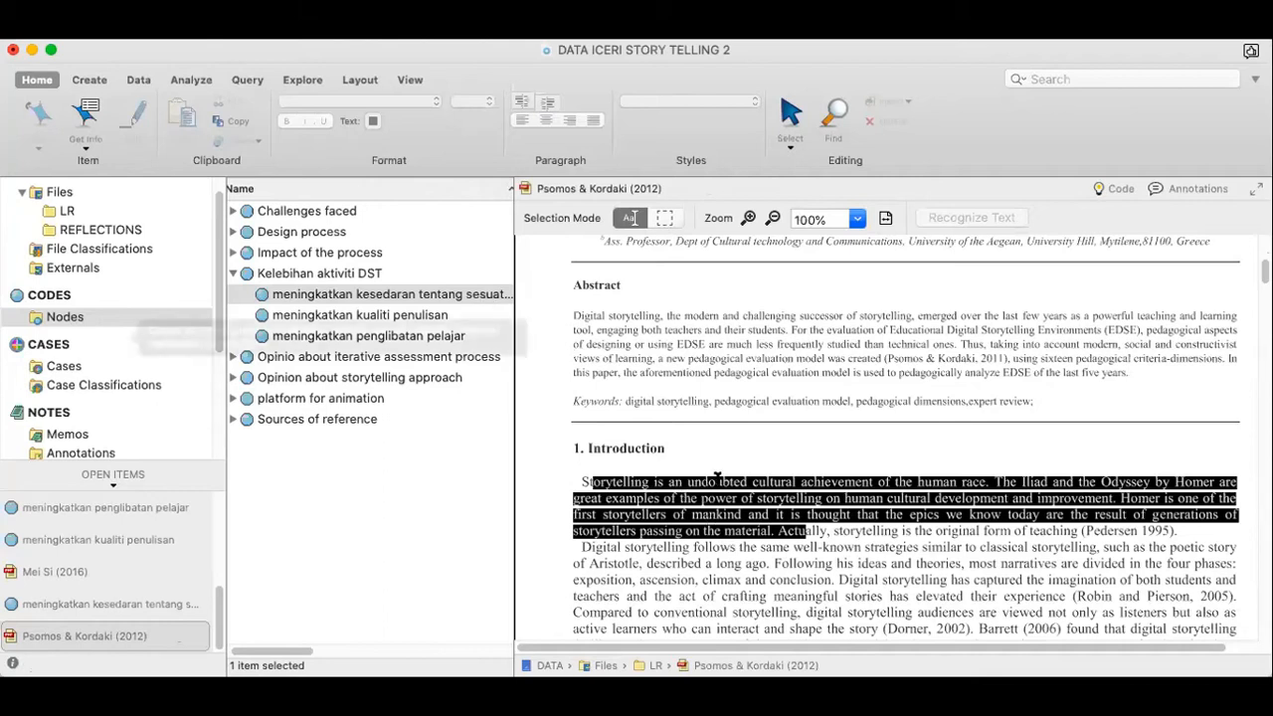
# Code the second Introduction paragraph's passage, through "Compared to conventional storytelling", at the "meningkatkan penglibatan pelajar" node
pyautogui.click(641, 550)
pyautogui.moveTo(641, 550); pyautogui.dragTo(854, 611)
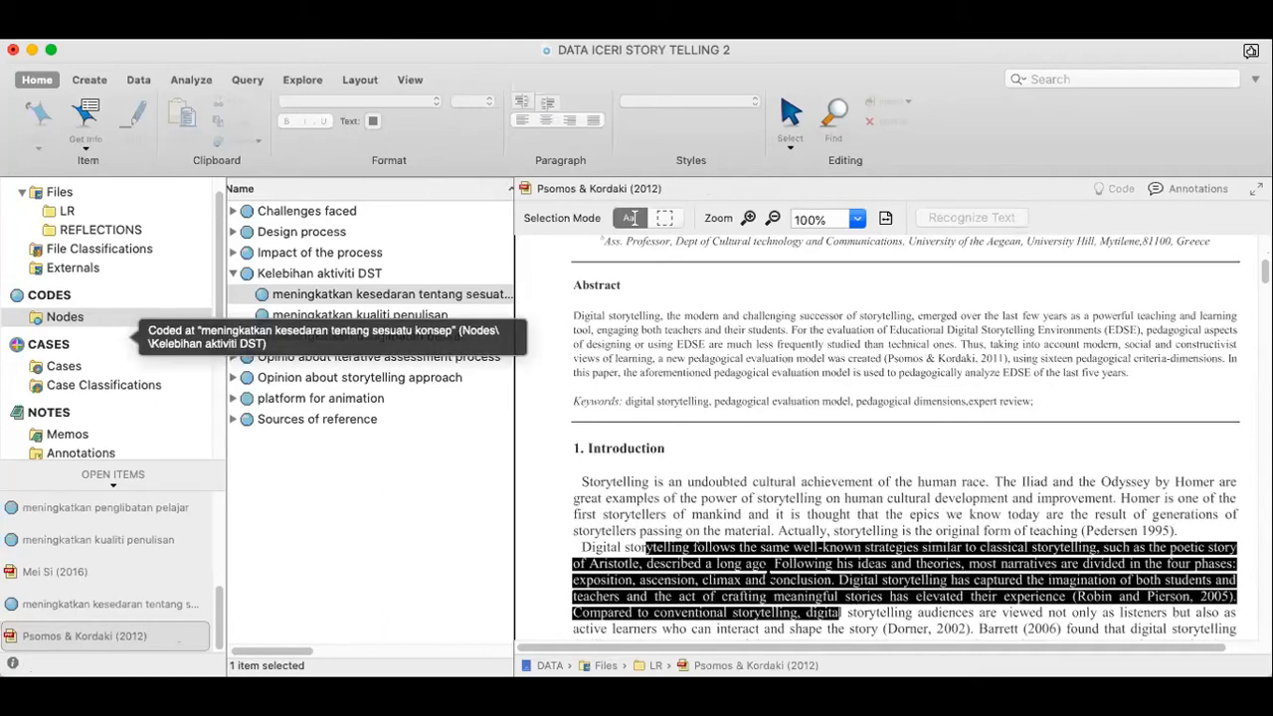
pyautogui.moveTo(716, 563); pyautogui.dragTo(477, 355)
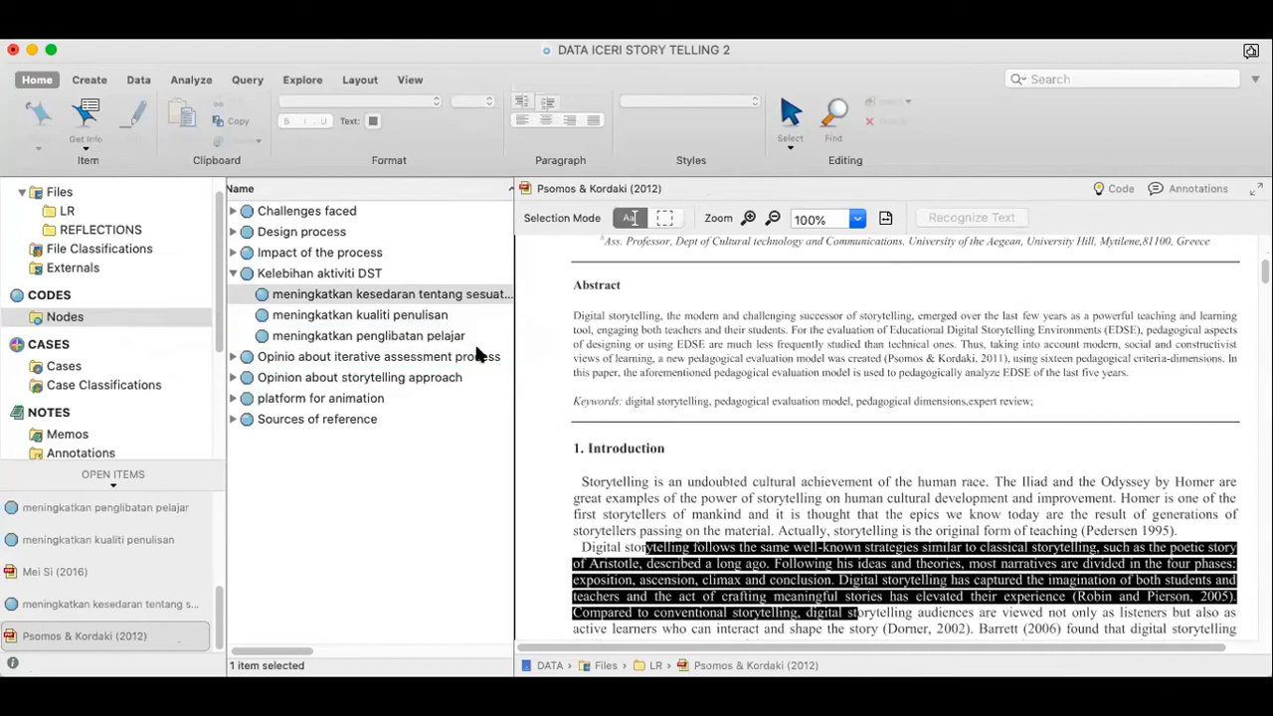
# Open Razmi, Pourali & Nozad (2014) and code the "Robin (2008) compares two methods" passage at the "meningkatkan kesedaran tentang sesuatu konsep" node
pyautogui.click(105, 213)
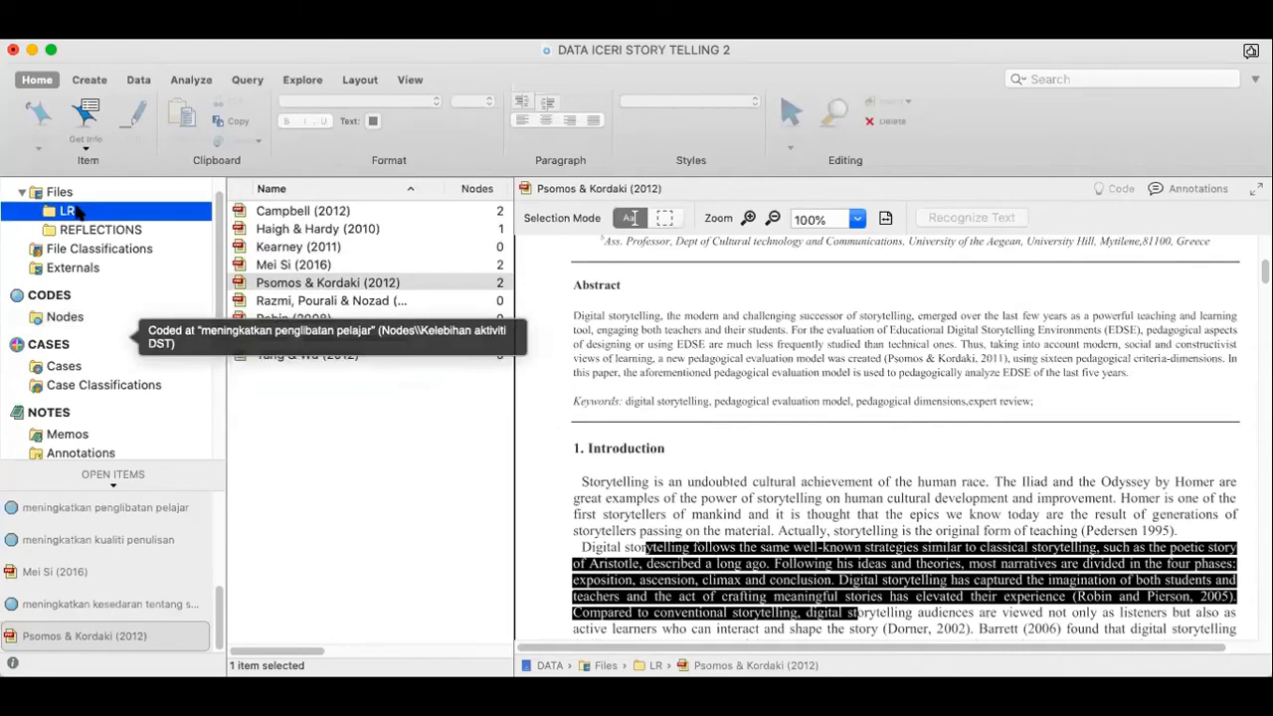
pyautogui.doubleClick(331, 301)
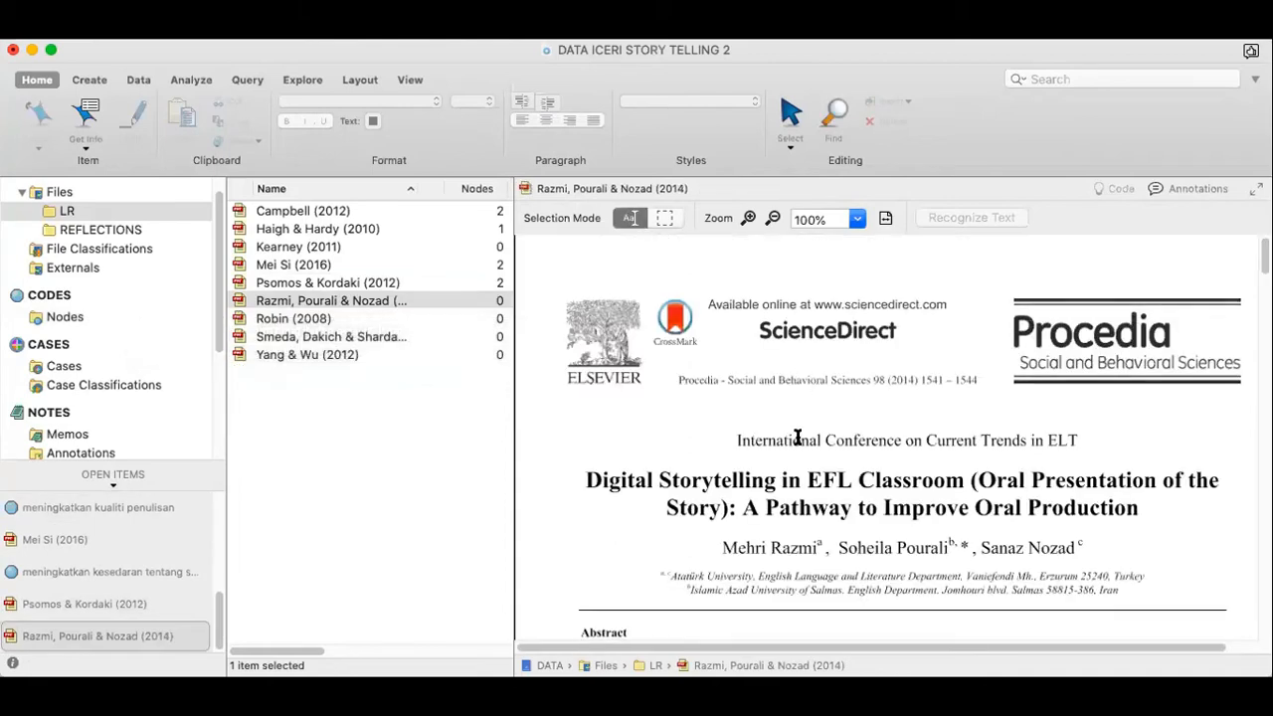
pyautogui.scroll(-20, 796, 438)
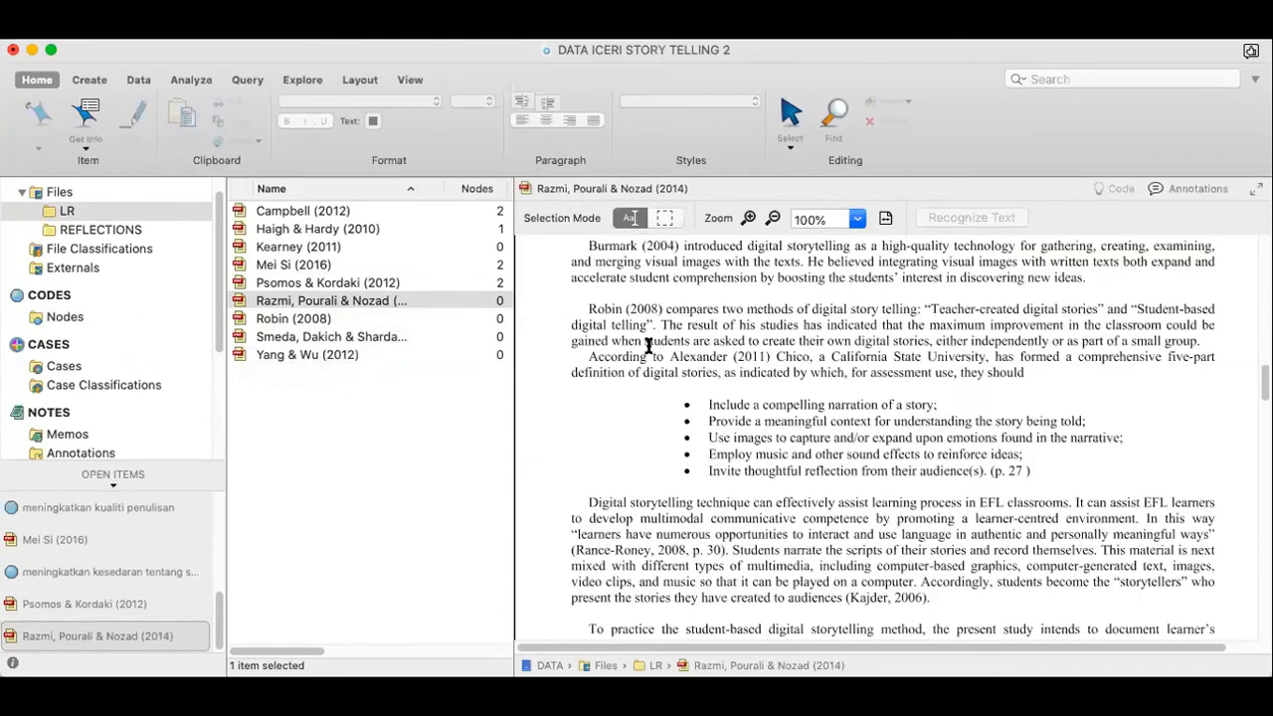
pyautogui.moveTo(597, 309); pyautogui.dragTo(981, 393)
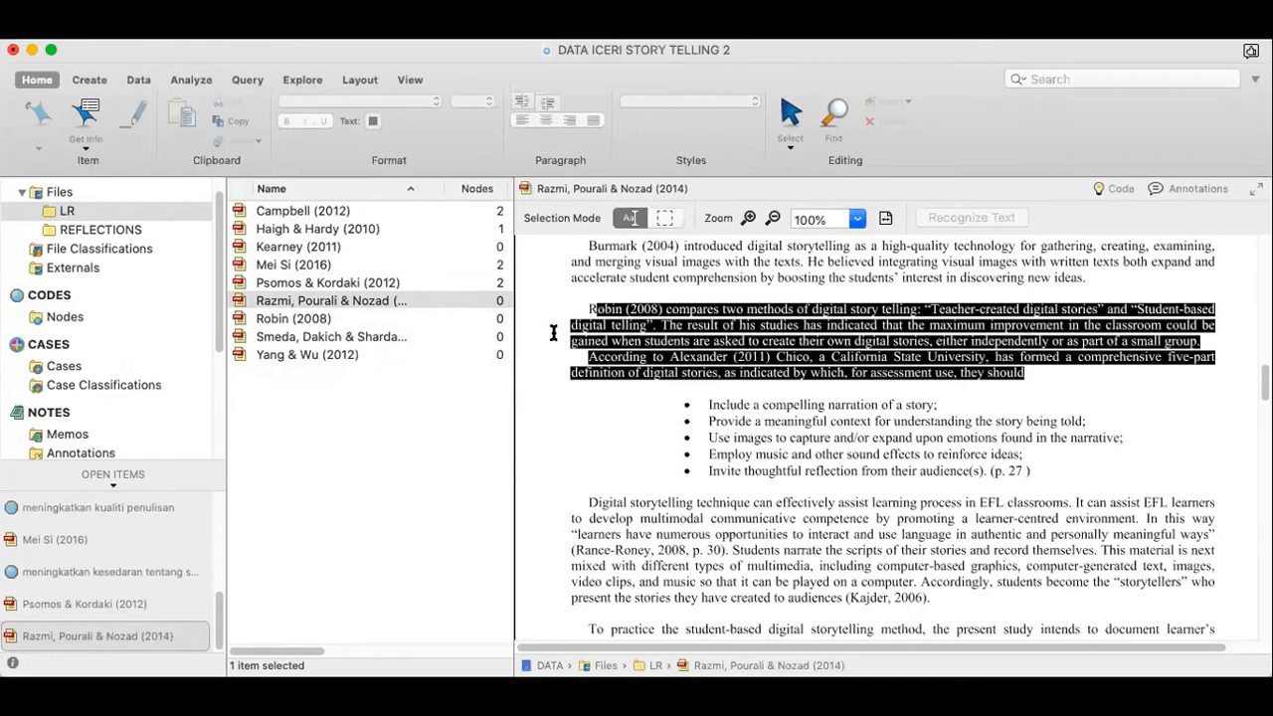
pyautogui.click(95, 212)
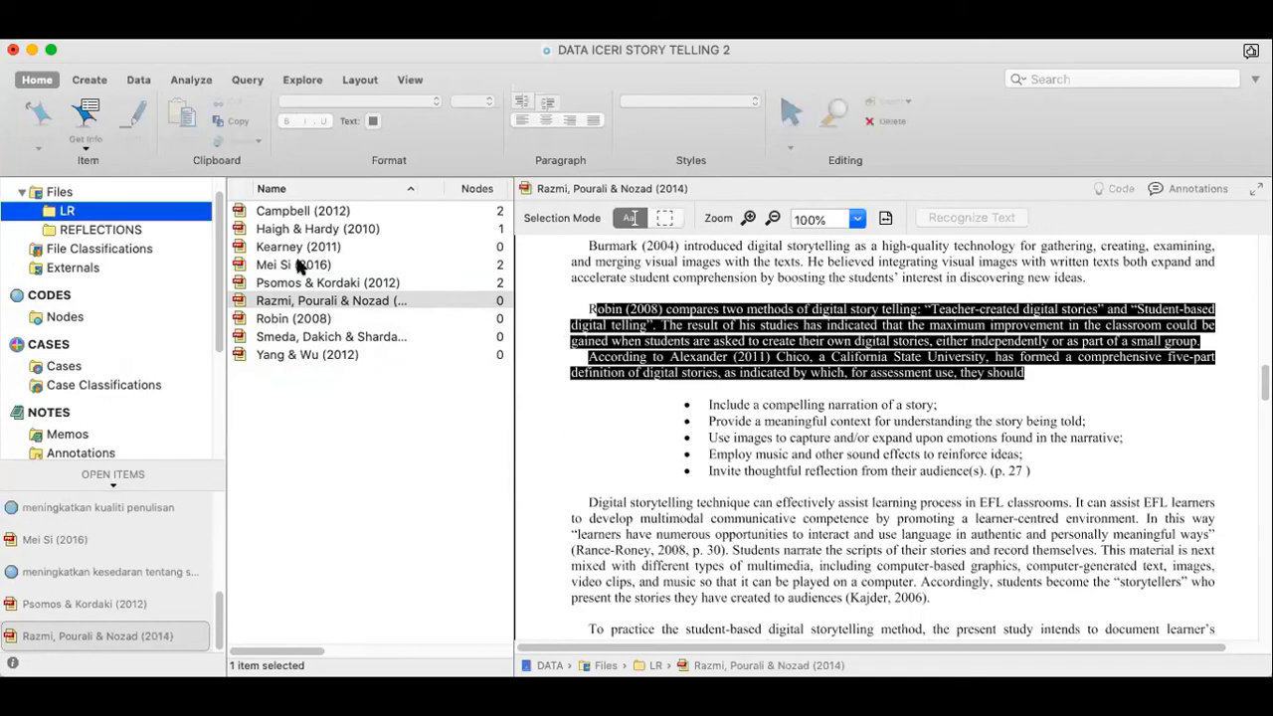
pyautogui.click(65, 317)
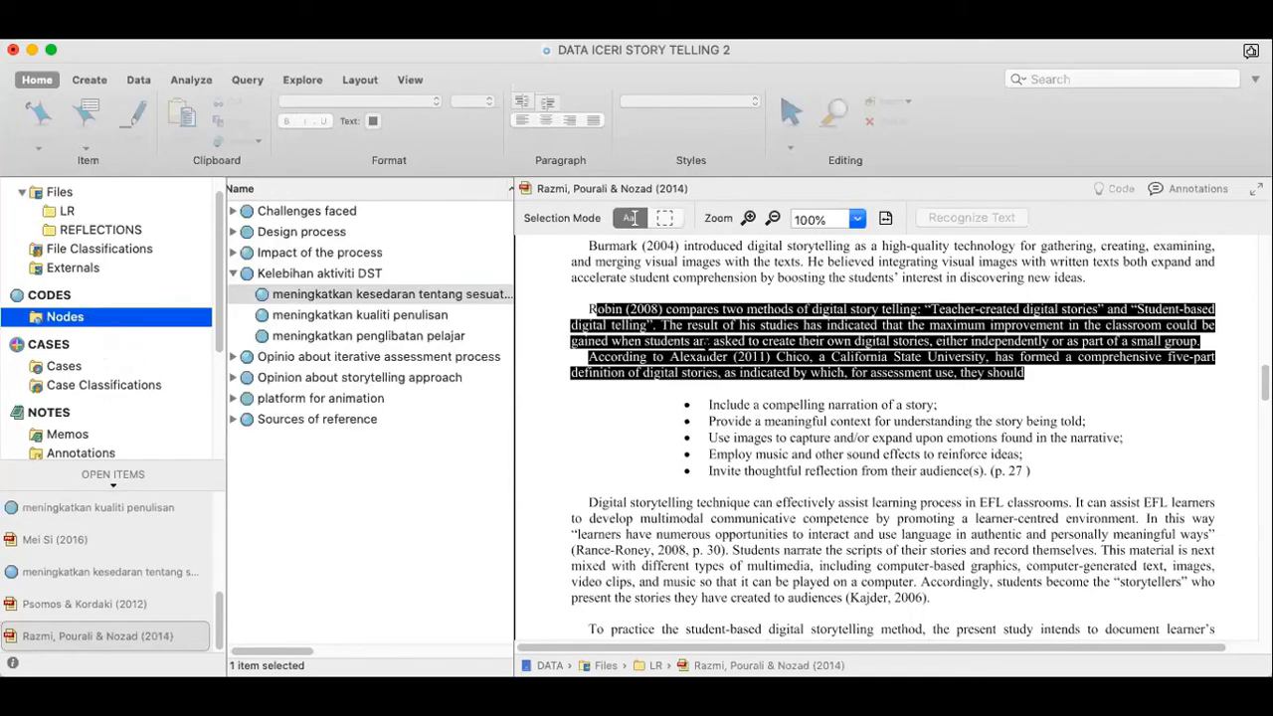
pyautogui.moveTo(706, 310); pyautogui.dragTo(1214, 325)
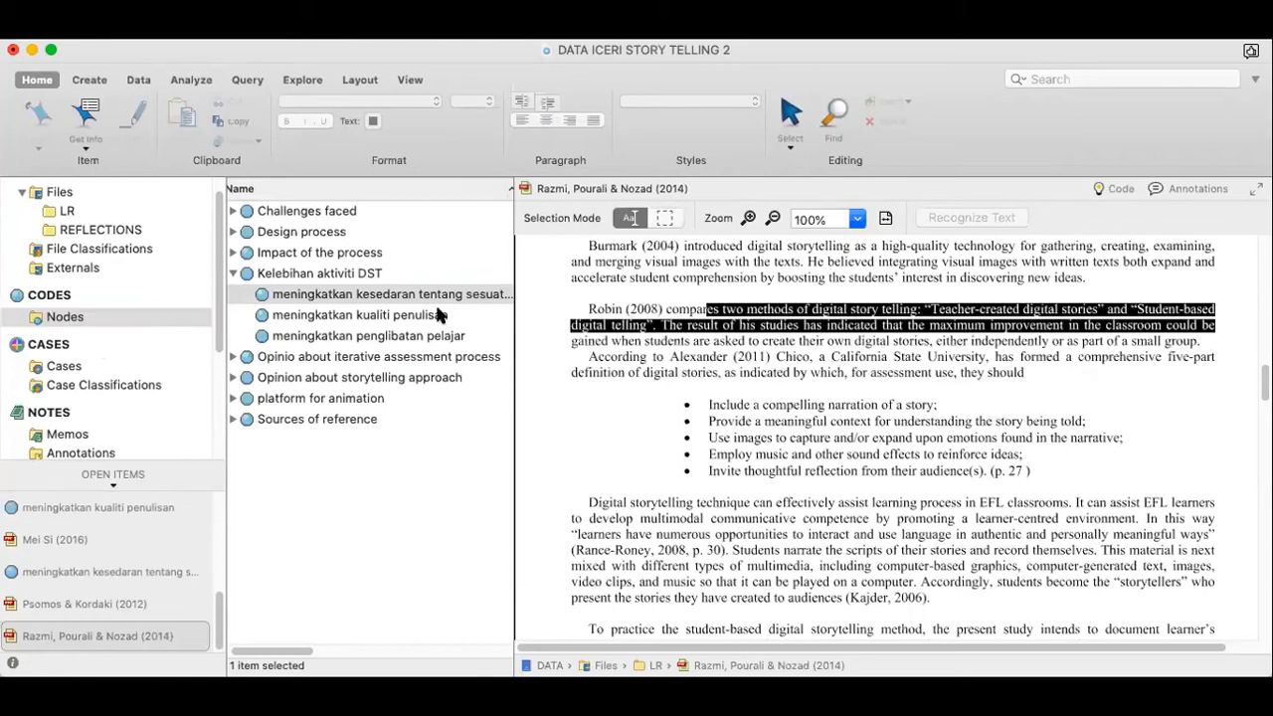
pyautogui.moveTo(592, 310); pyautogui.dragTo(686, 356)
pyautogui.moveTo(611, 305); pyautogui.dragTo(493, 303)
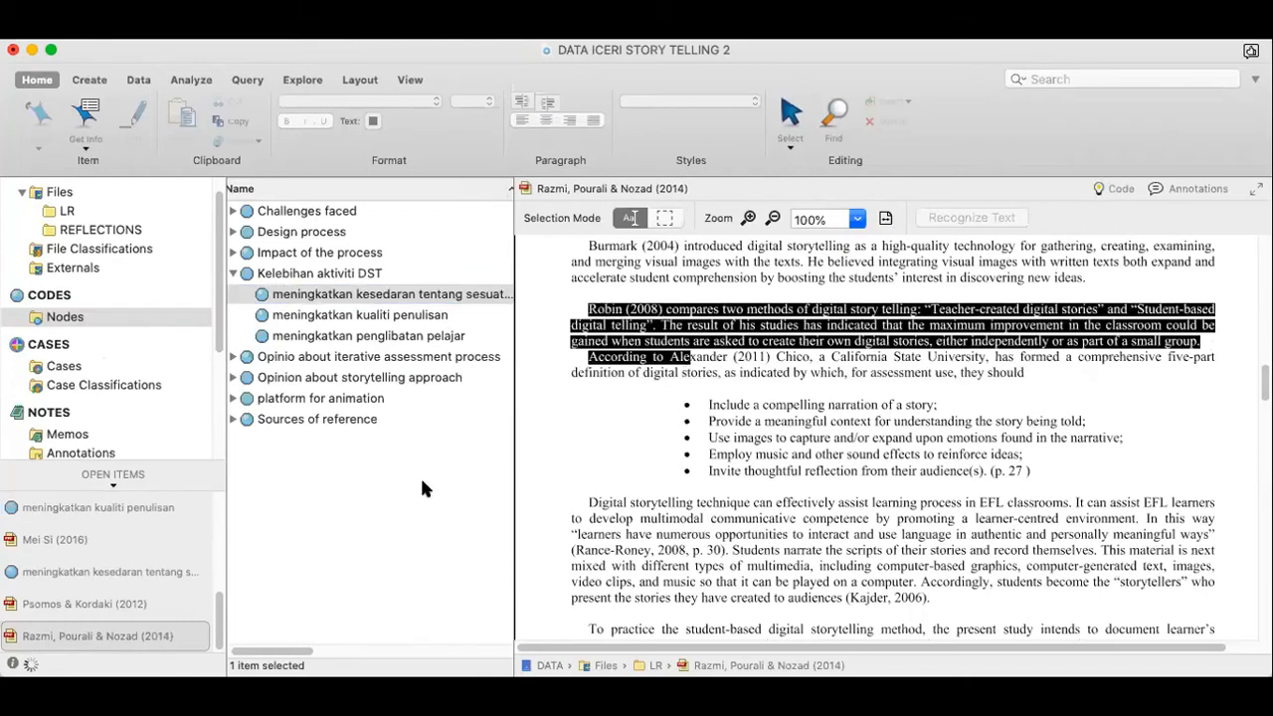
# Select most of the "Digital storytelling technique" paragraph and create a top-level node named "CIRI-CIRI DST"
pyautogui.moveTo(588, 503); pyautogui.dragTo(734, 581)
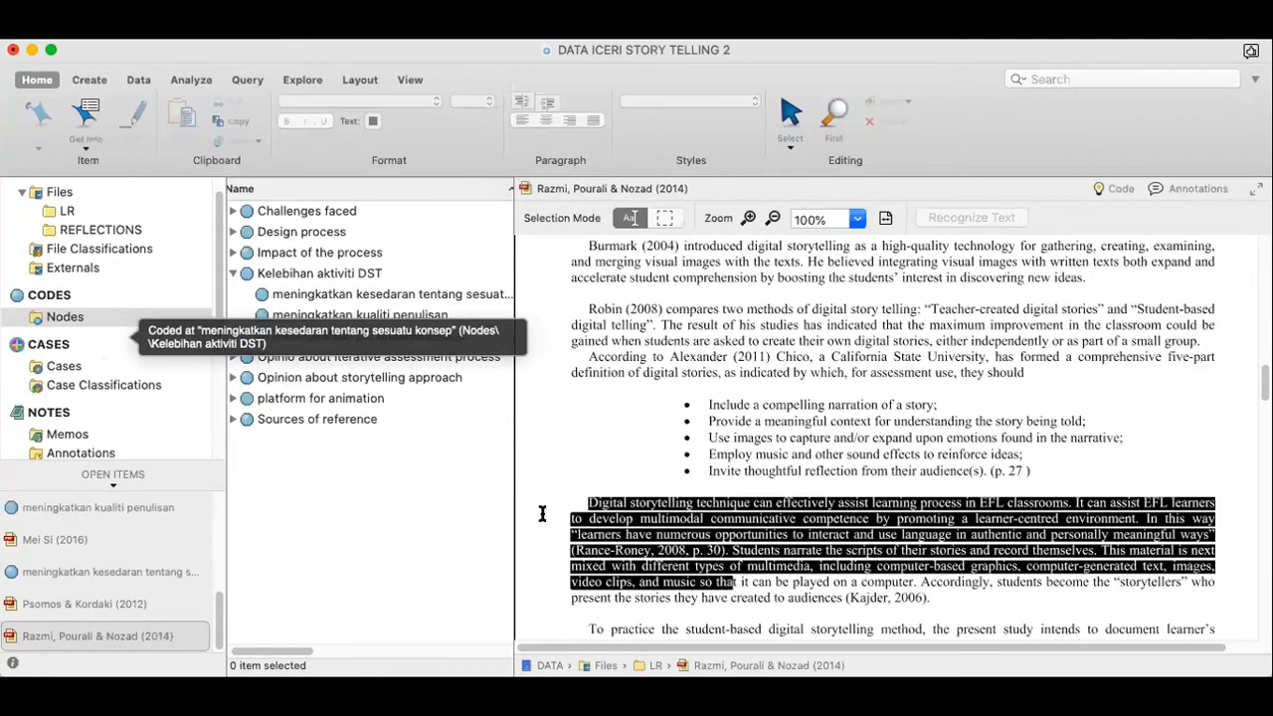
pyautogui.rightClick(443, 495)
pyautogui.click(366, 476)
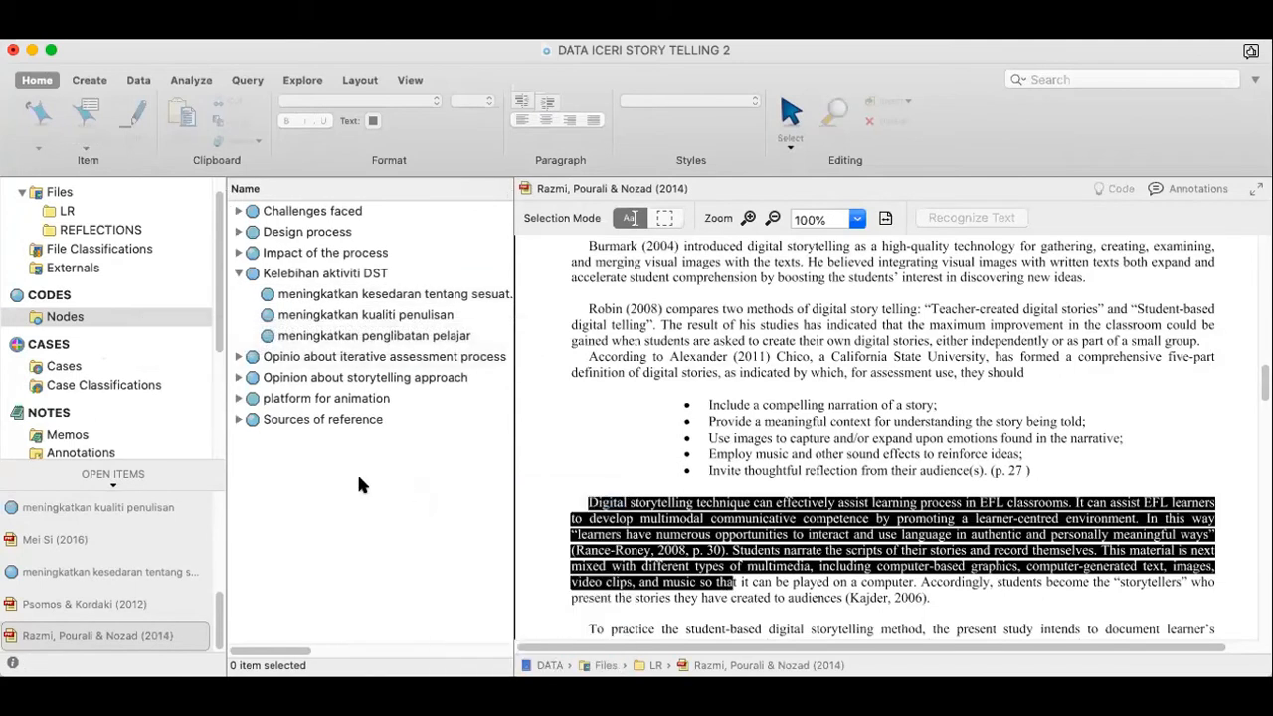
pyautogui.write('CIR')
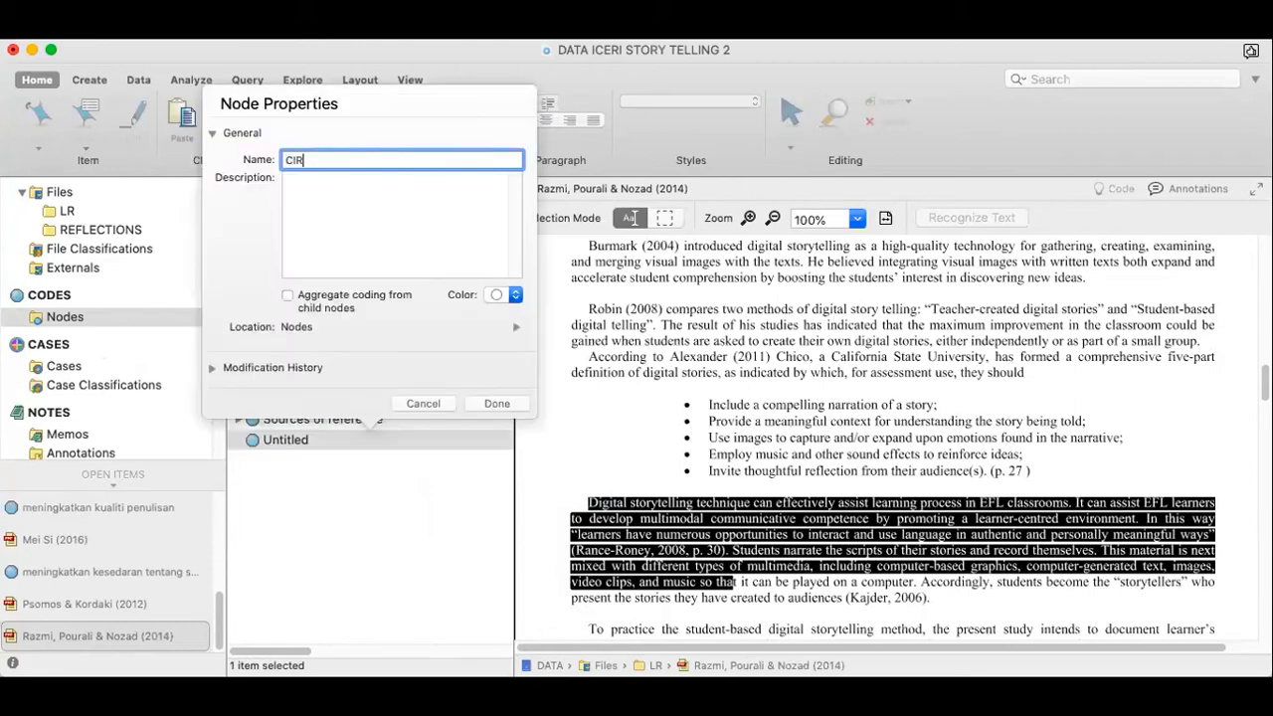
pyautogui.write('I-CIRI DST')
pyautogui.click(493, 401)
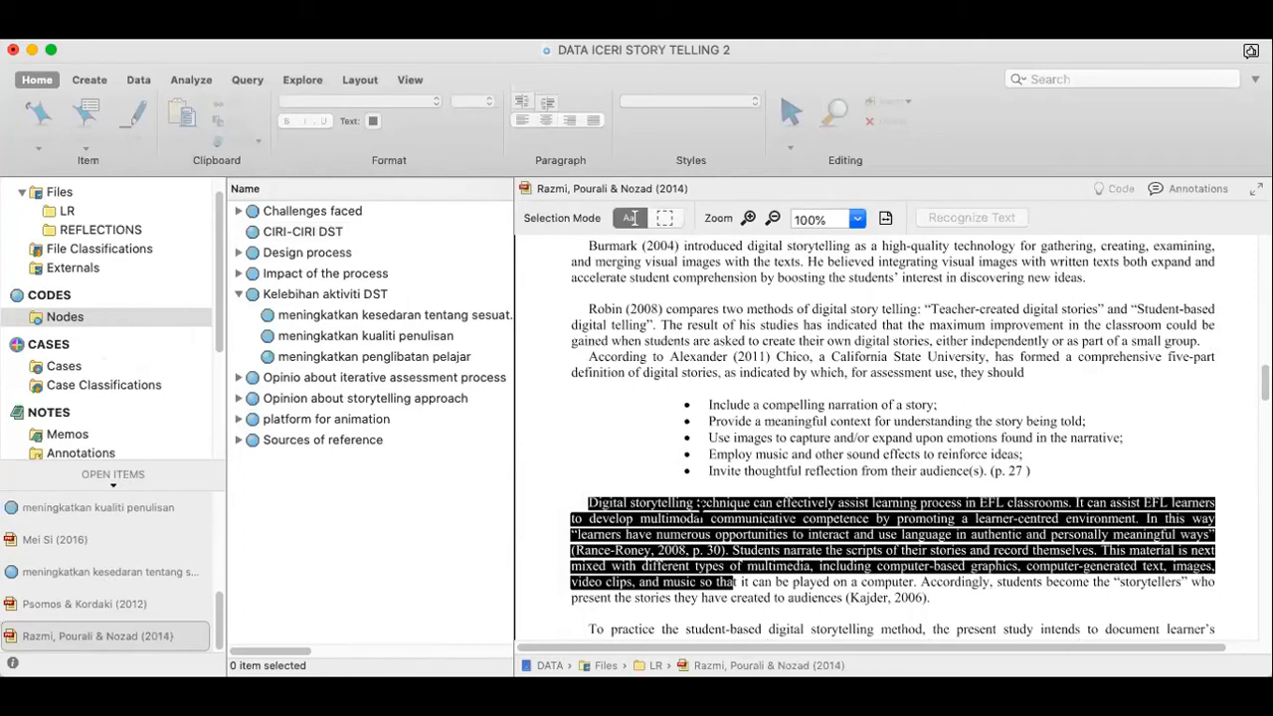
# Create a node named "penceritaan", move it under "CIRI-CIRI DST" and expand that parent node
pyautogui.rightClick(325, 504)
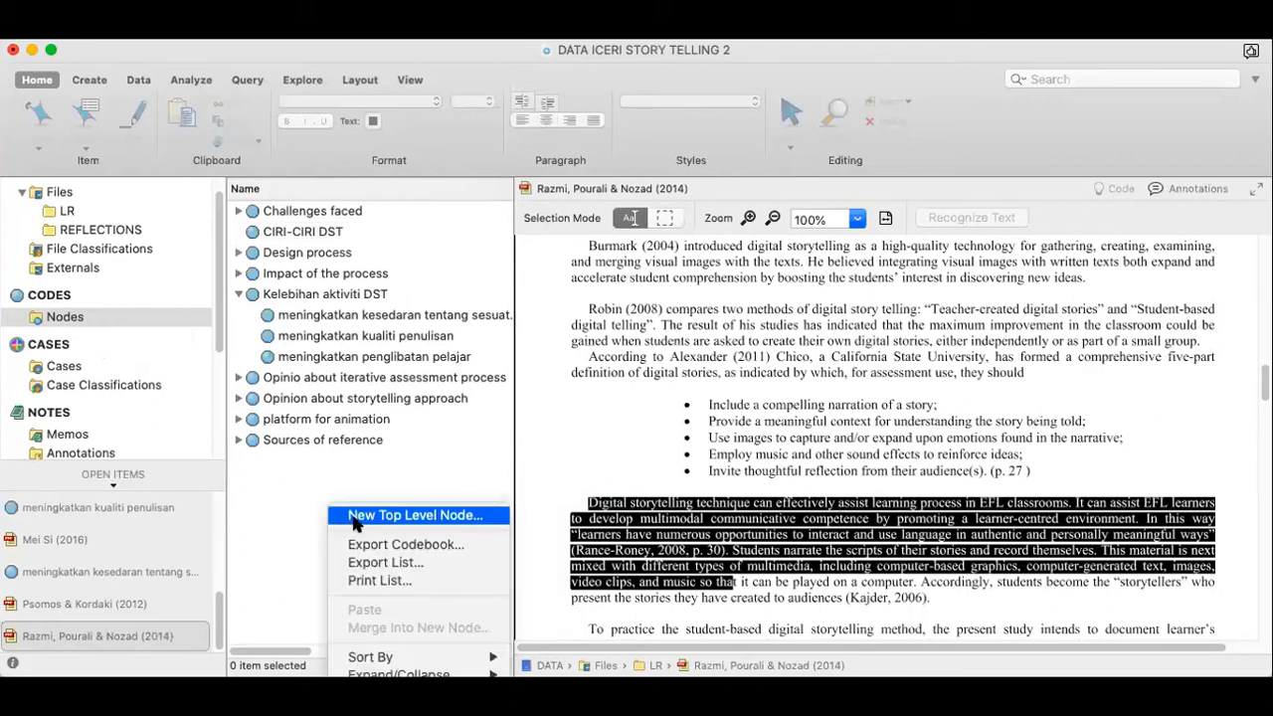
pyautogui.click(353, 516)
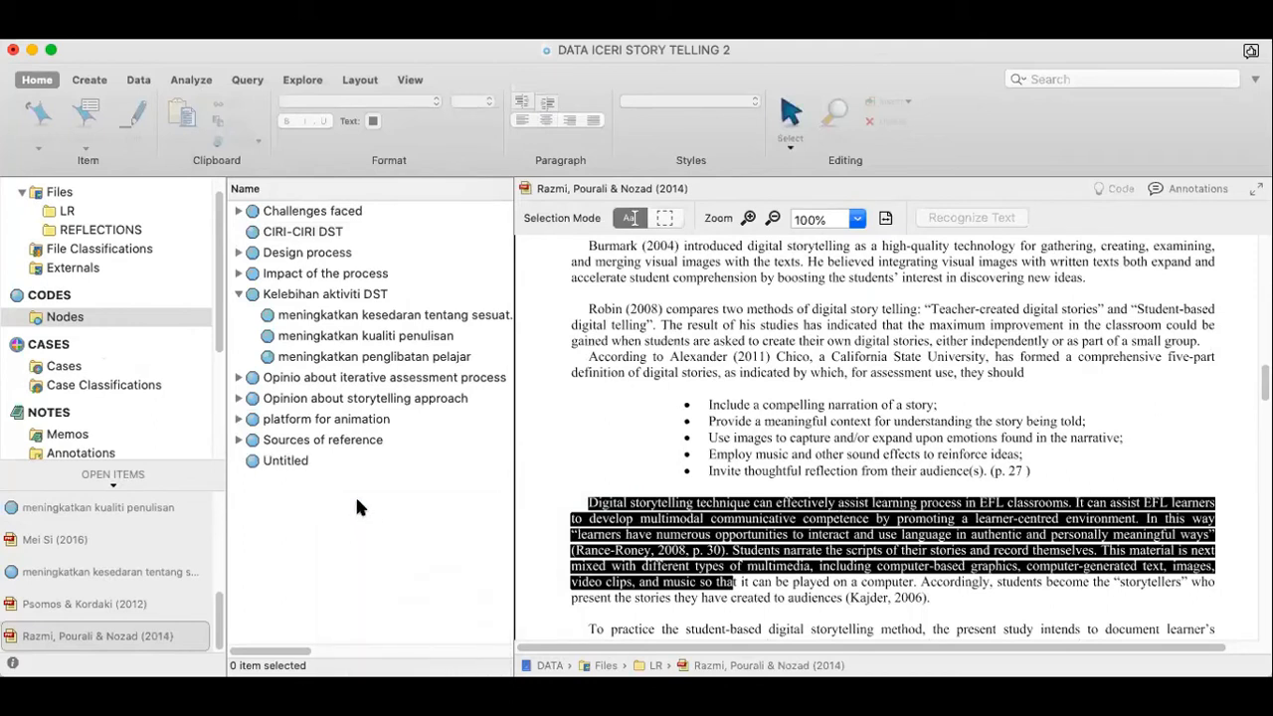
pyautogui.write('penceritaan')
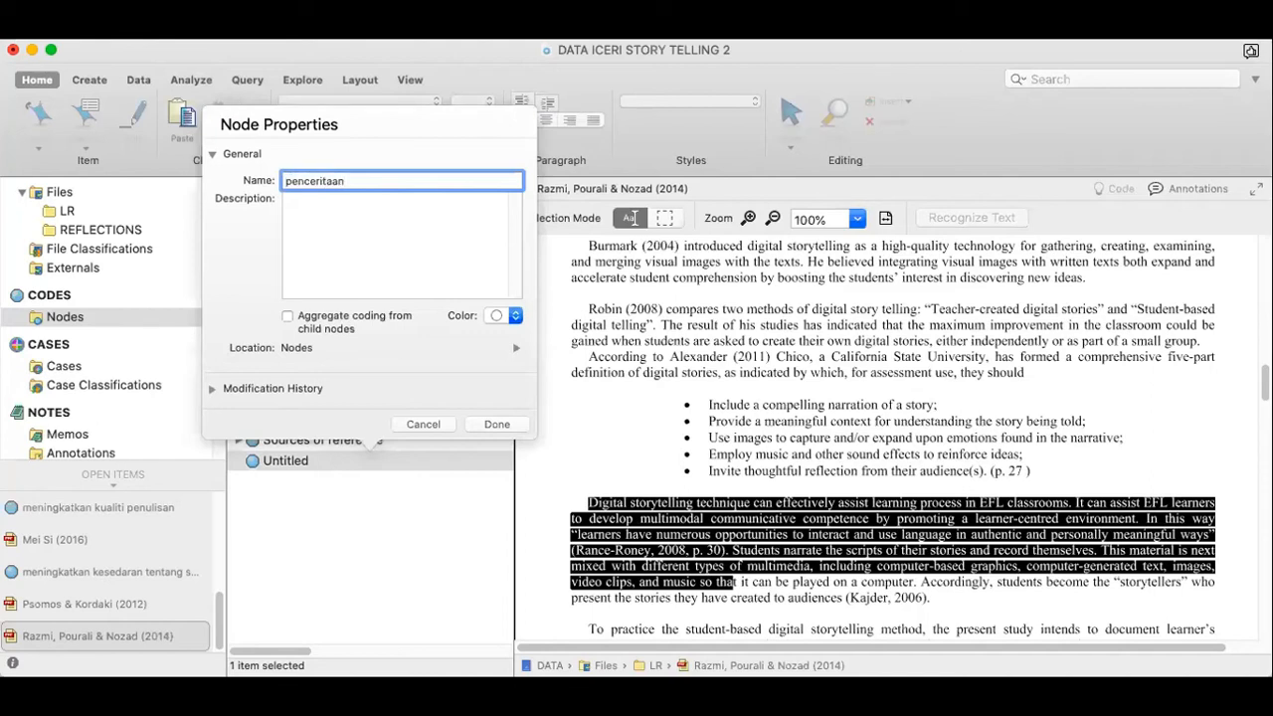
pyautogui.click(499, 424)
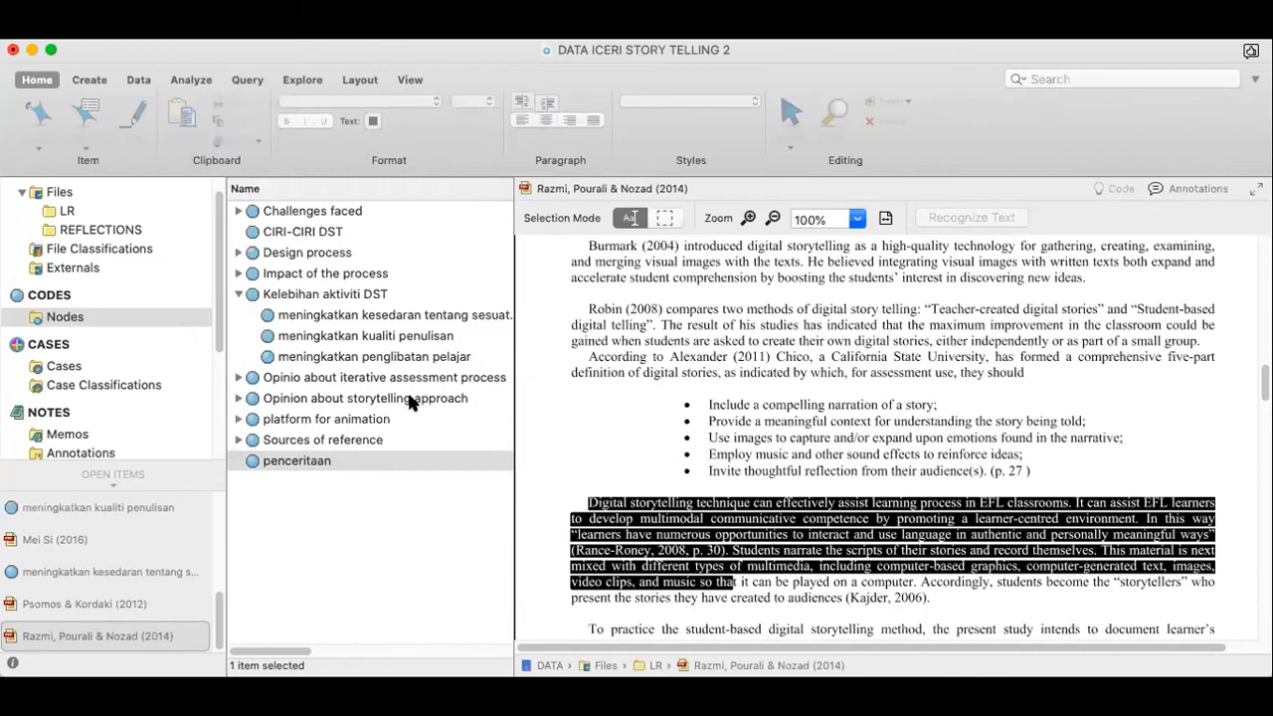
pyautogui.click(289, 426)
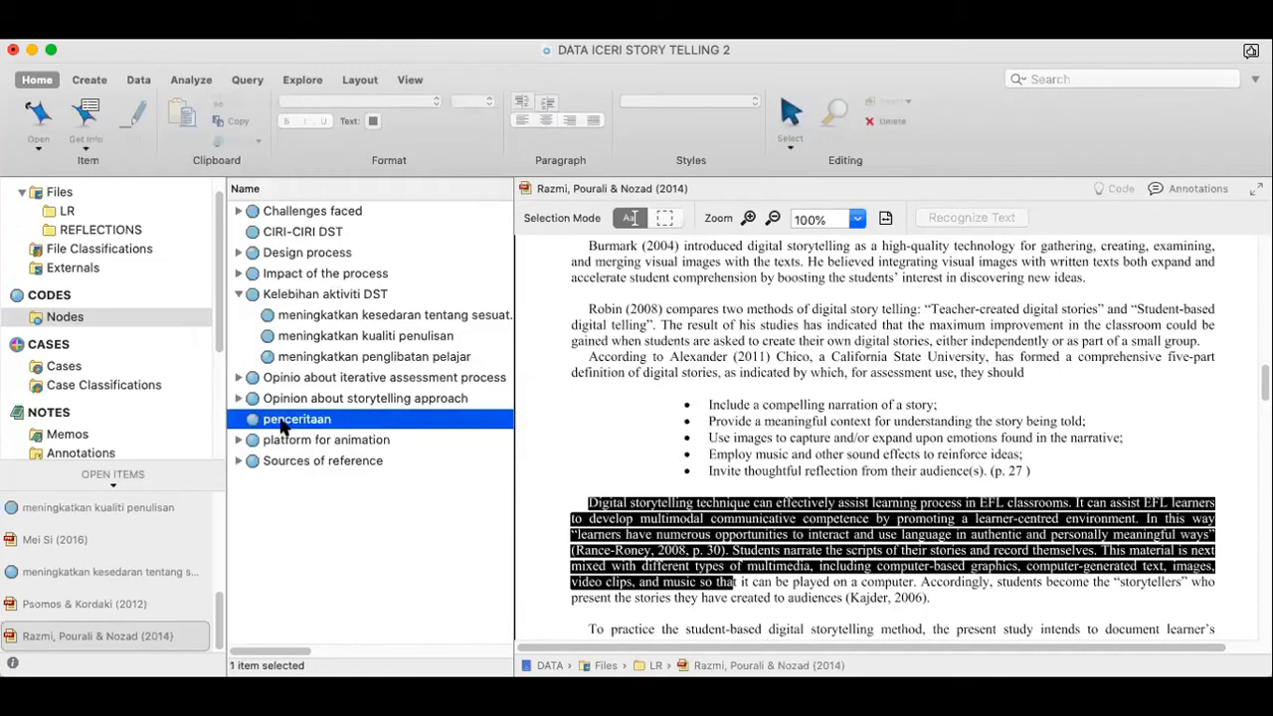
pyautogui.click(306, 335)
pyautogui.moveTo(313, 284); pyautogui.dragTo(311, 229)
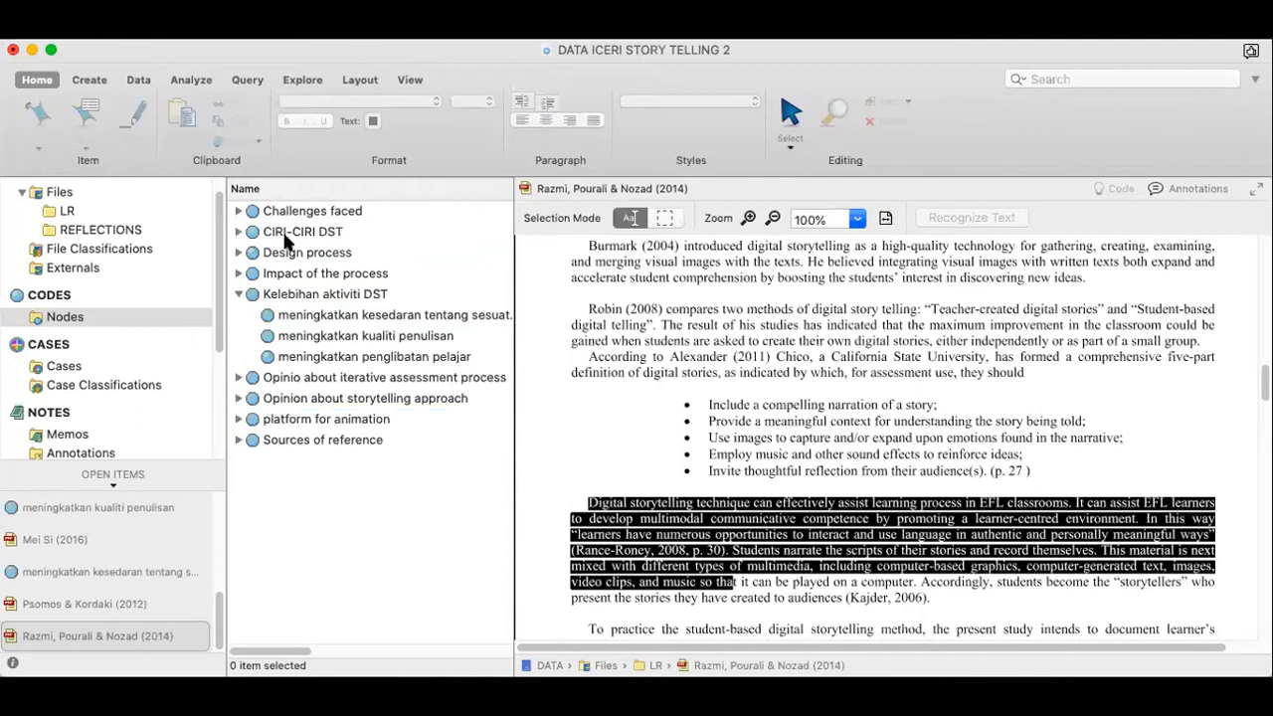
pyautogui.click(238, 231)
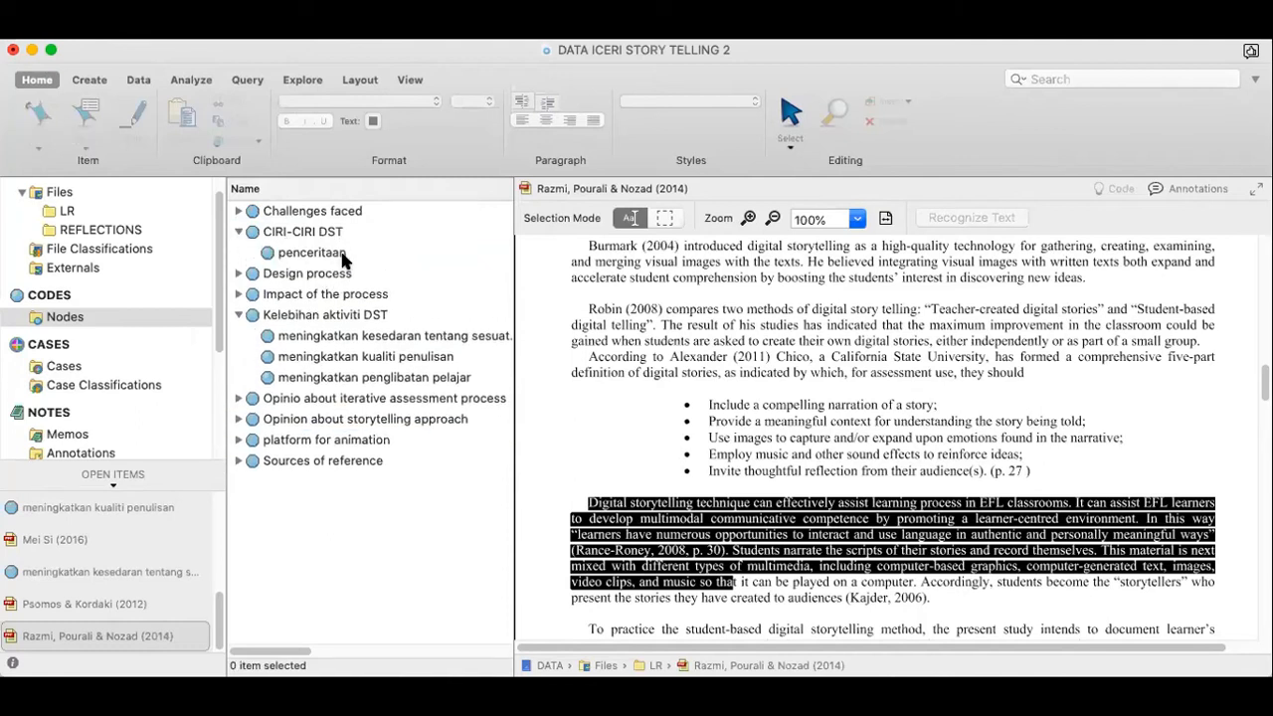
# Code the "Digital storytelling technique" passage, through "mixed with different", at the "penceritaan" node
pyautogui.moveTo(763, 510); pyautogui.dragTo(445, 293)
pyautogui.click(592, 495)
pyautogui.moveTo(592, 494); pyautogui.dragTo(687, 566)
pyautogui.moveTo(477, 350); pyautogui.dragTo(406, 251)
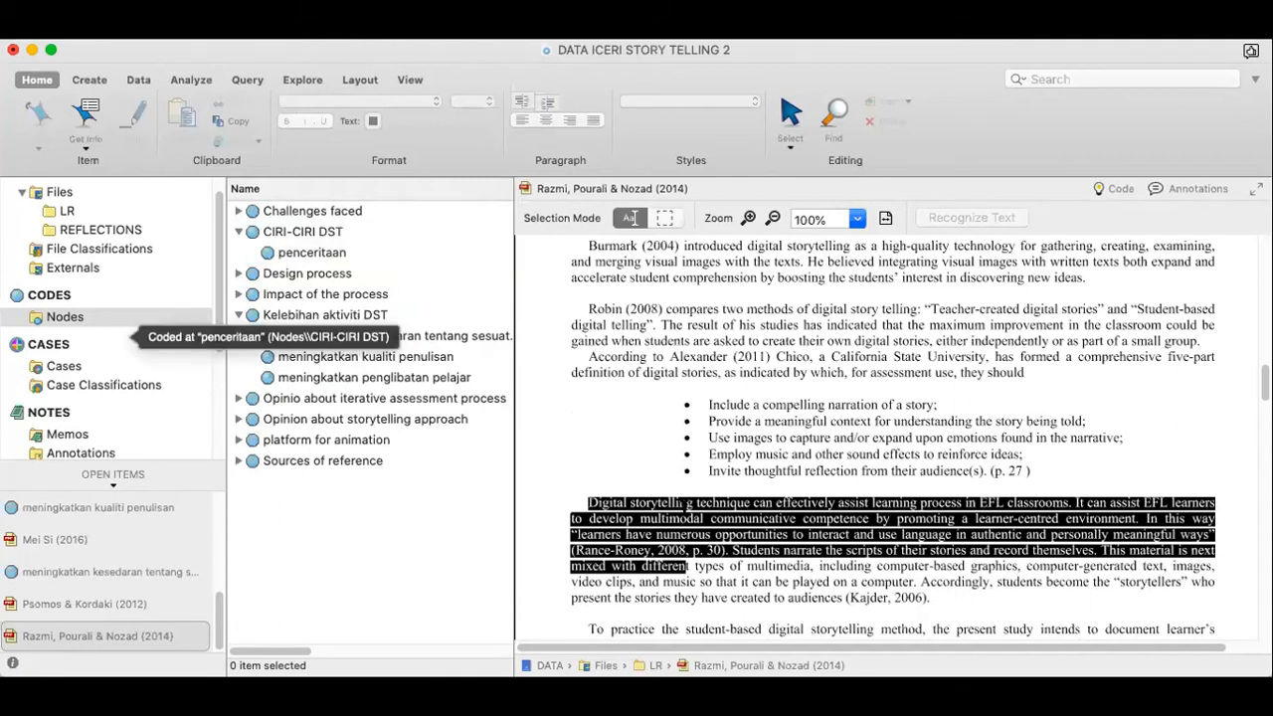
# Code the "Digital storytelling technique" passage through "video clips, and music" at "meningkatkan kualiti penulisan" and return to the LR files
pyautogui.moveTo(688, 502); pyautogui.dragTo(695, 583)
pyautogui.moveTo(635, 505); pyautogui.dragTo(467, 360)
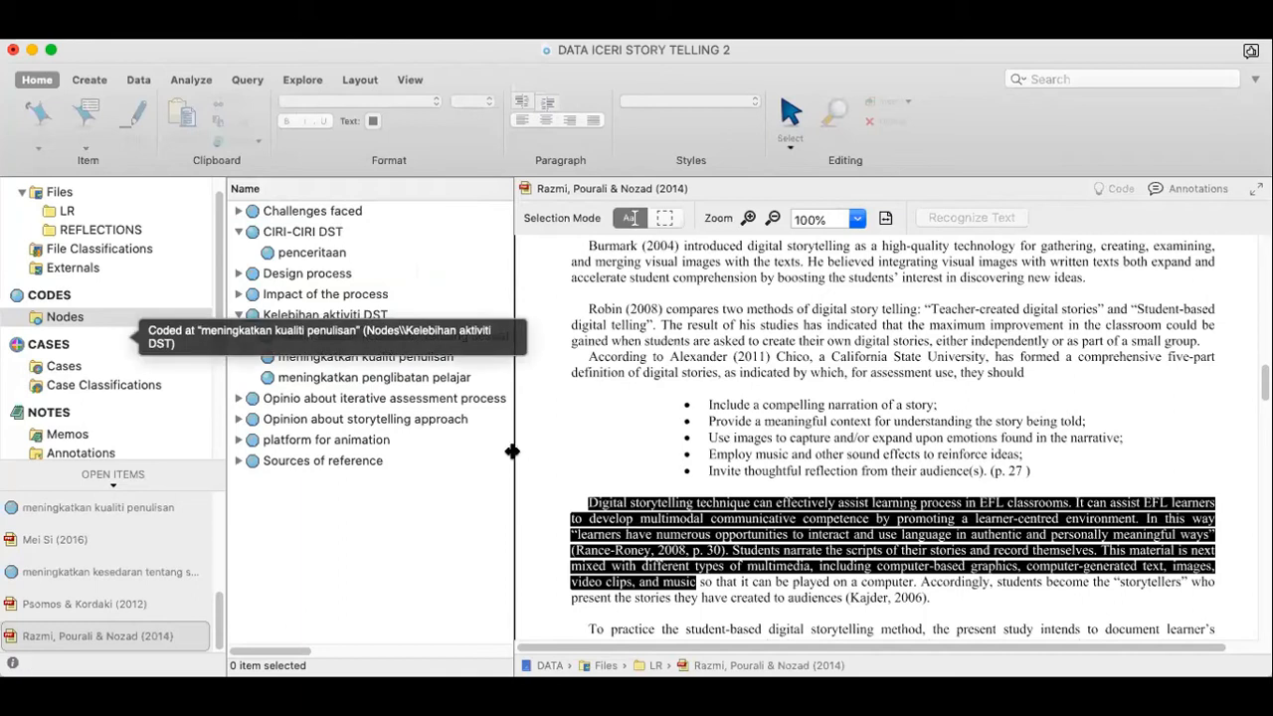
pyautogui.moveTo(510, 451); pyautogui.dragTo(521, 446)
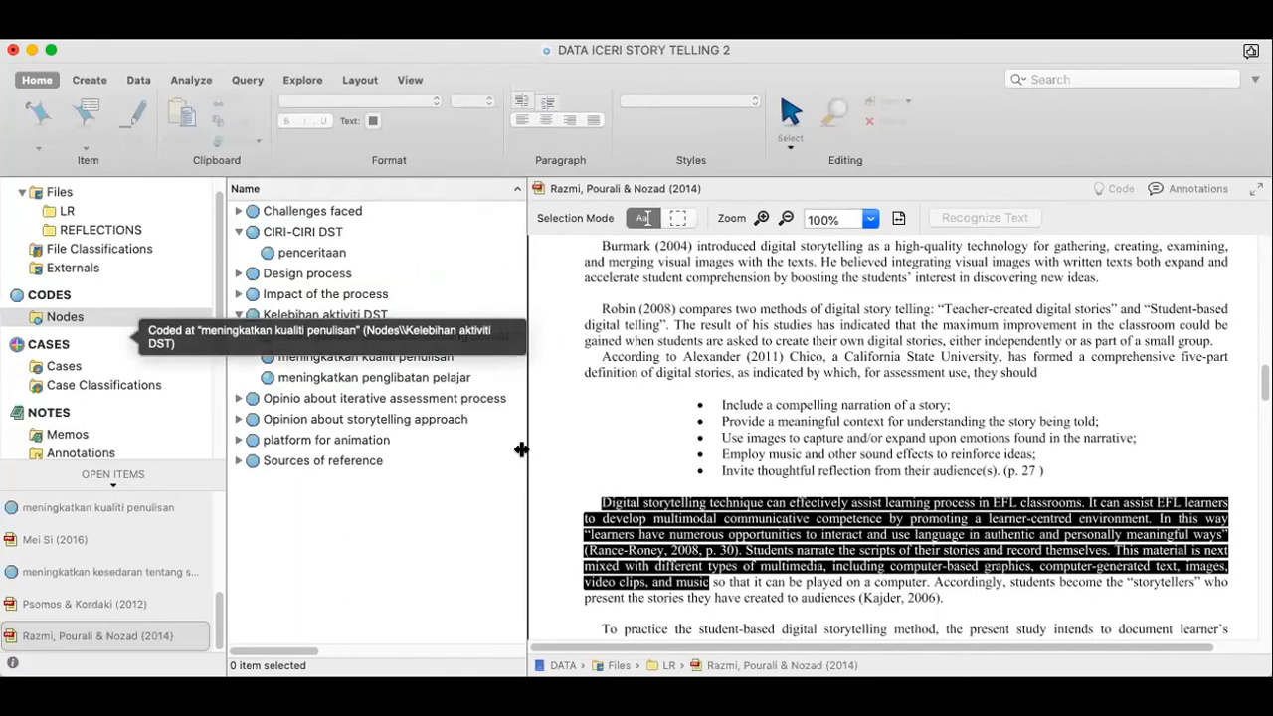
pyautogui.click(104, 216)
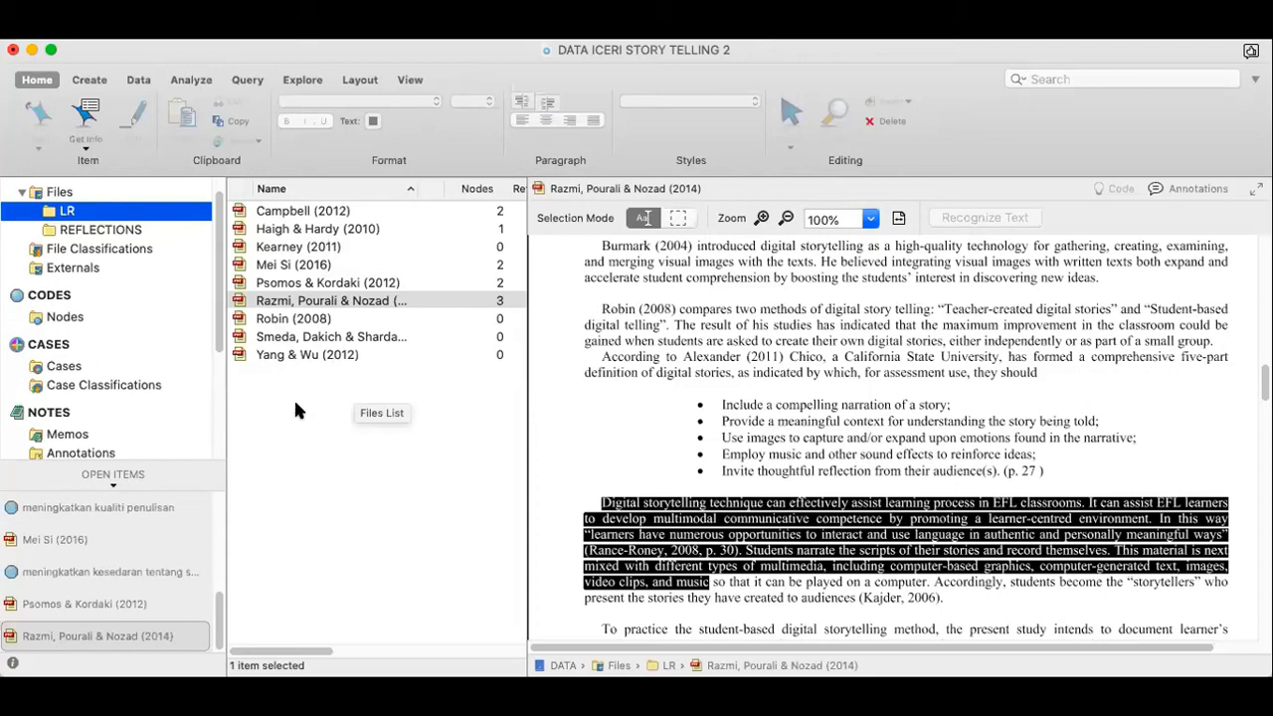
# Widen the node list to show its file counts and review the references coded at "meningkatkan kesedaran tentang sesuatu konsep"
pyautogui.click(588, 408)
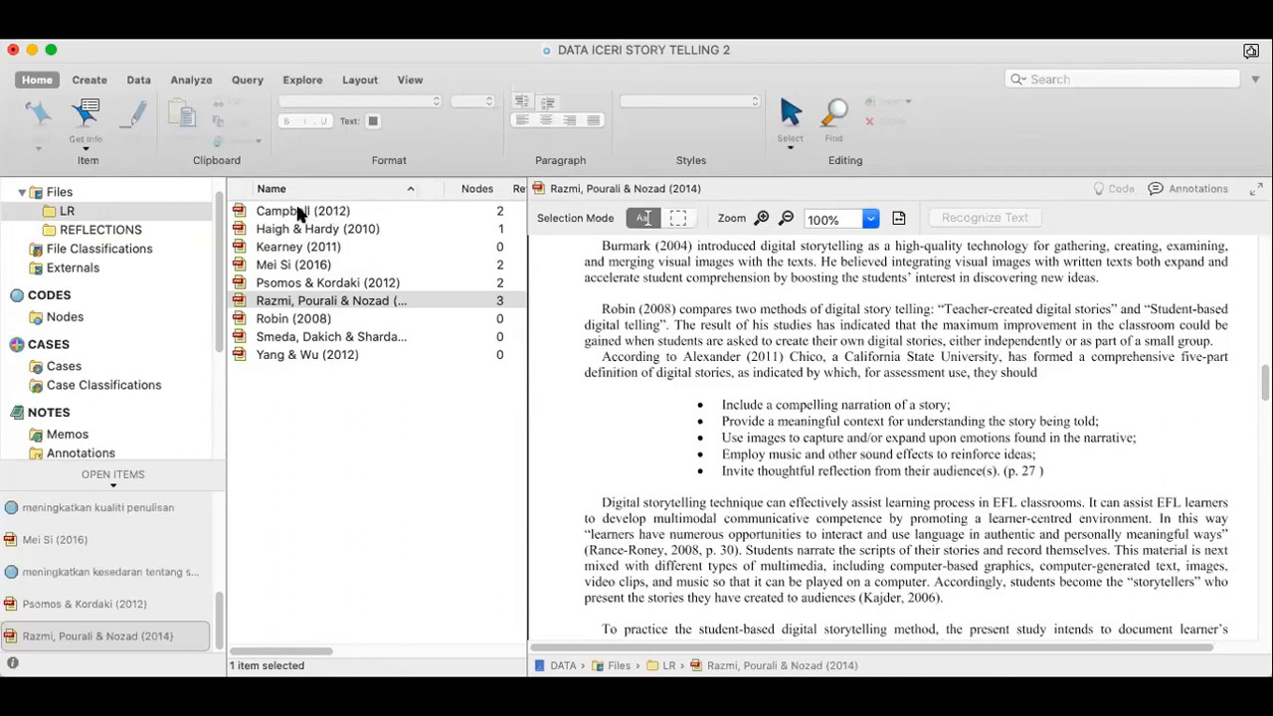
pyautogui.click(66, 317)
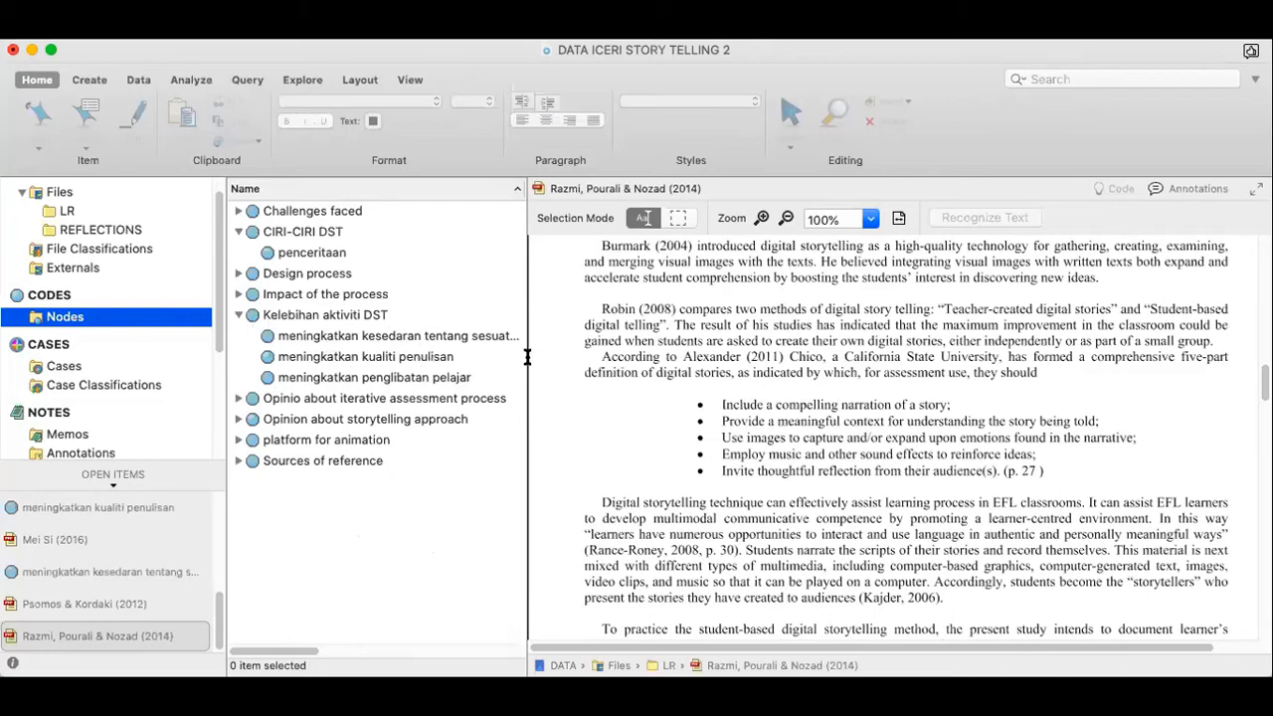
pyautogui.moveTo(620, 356); pyautogui.dragTo(656, 352)
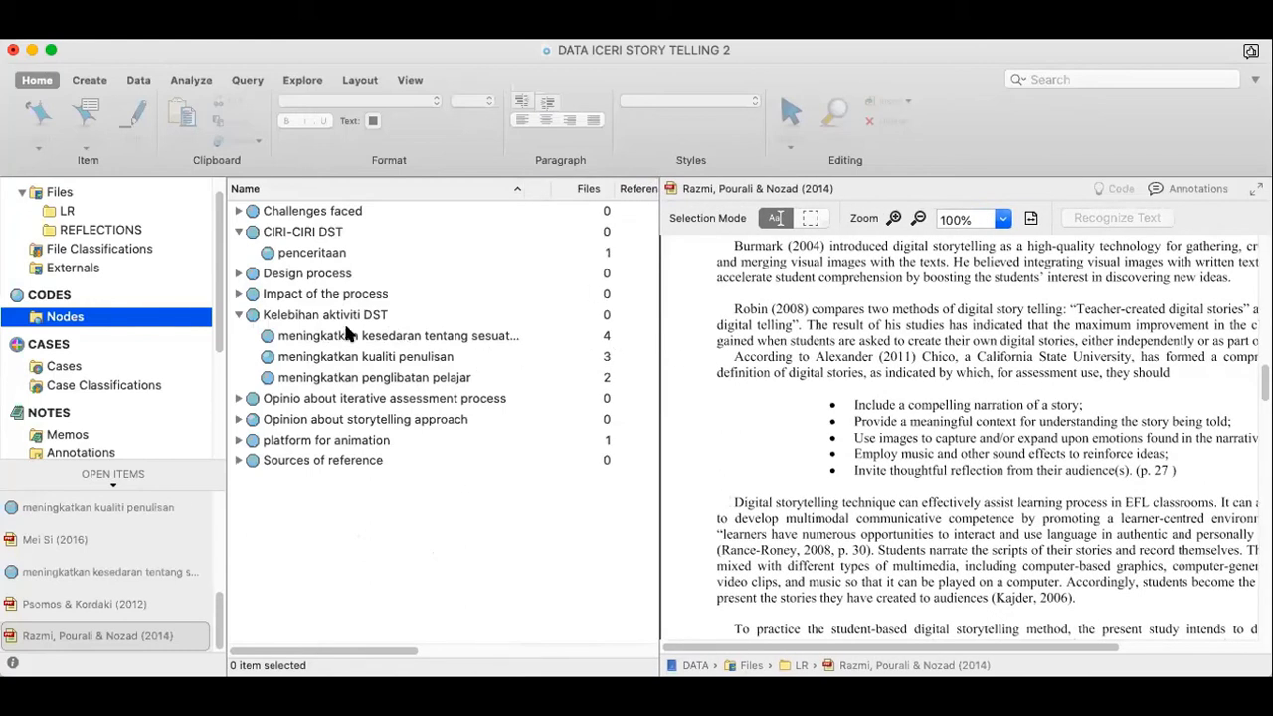
pyautogui.click(510, 338)
pyautogui.doubleClick(510, 338)
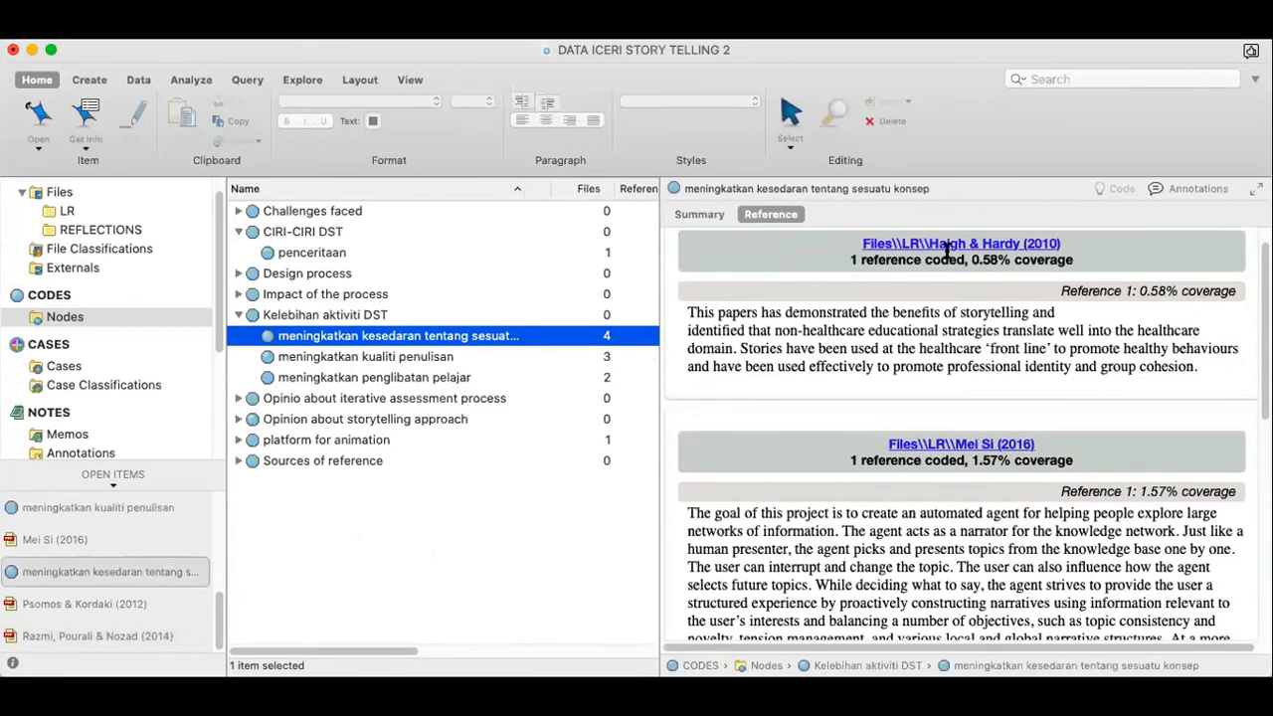
pyautogui.scroll(-8, 895, 474)
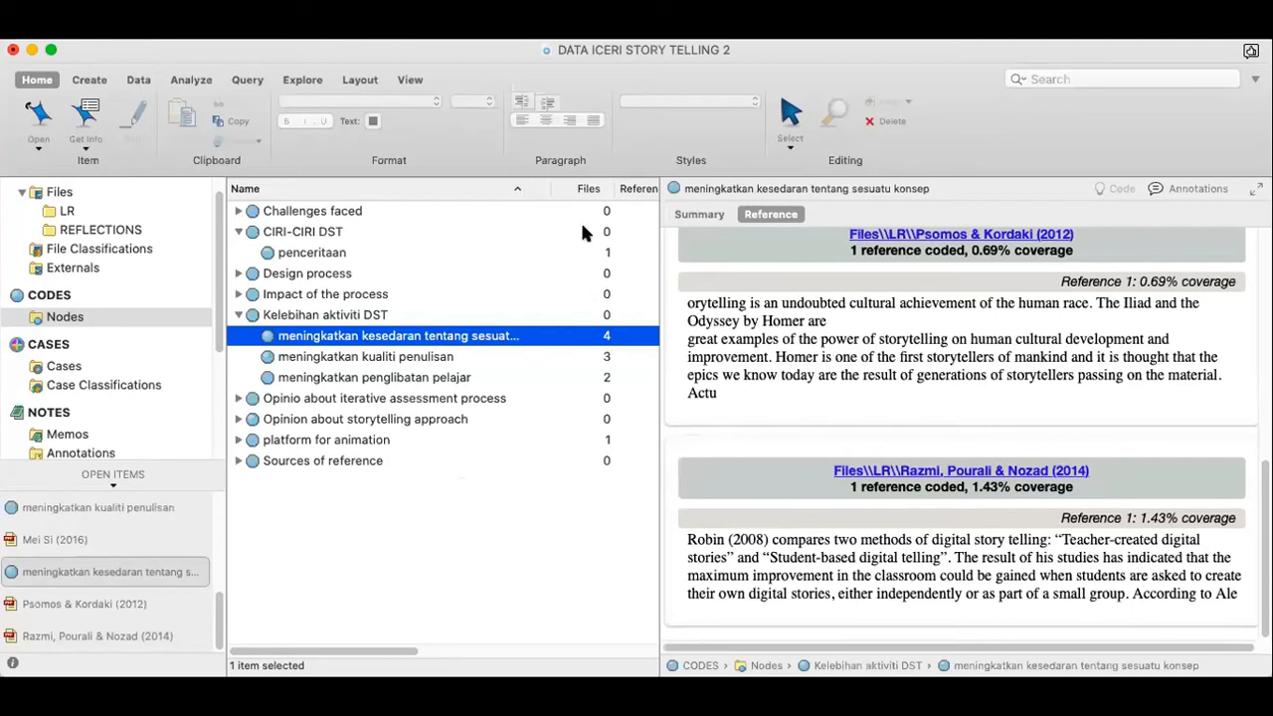
pyautogui.click(526, 484)
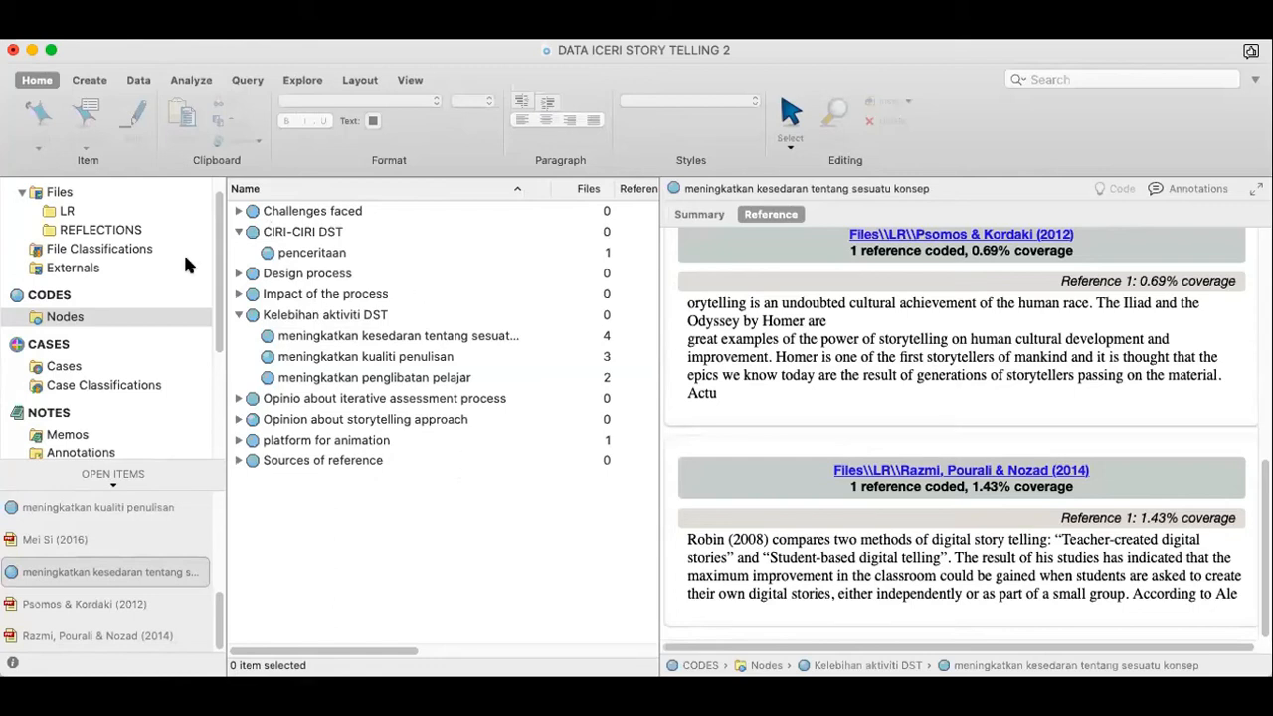
pyautogui.click(61, 211)
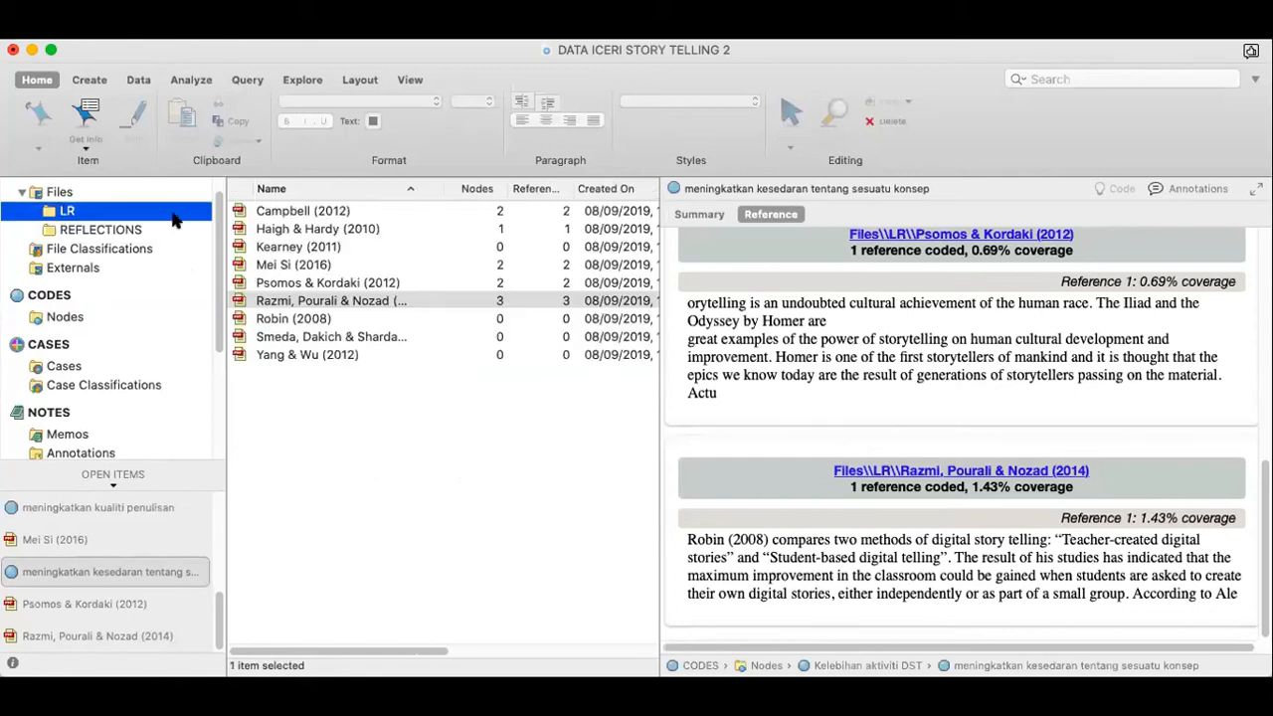
pyautogui.click(66, 317)
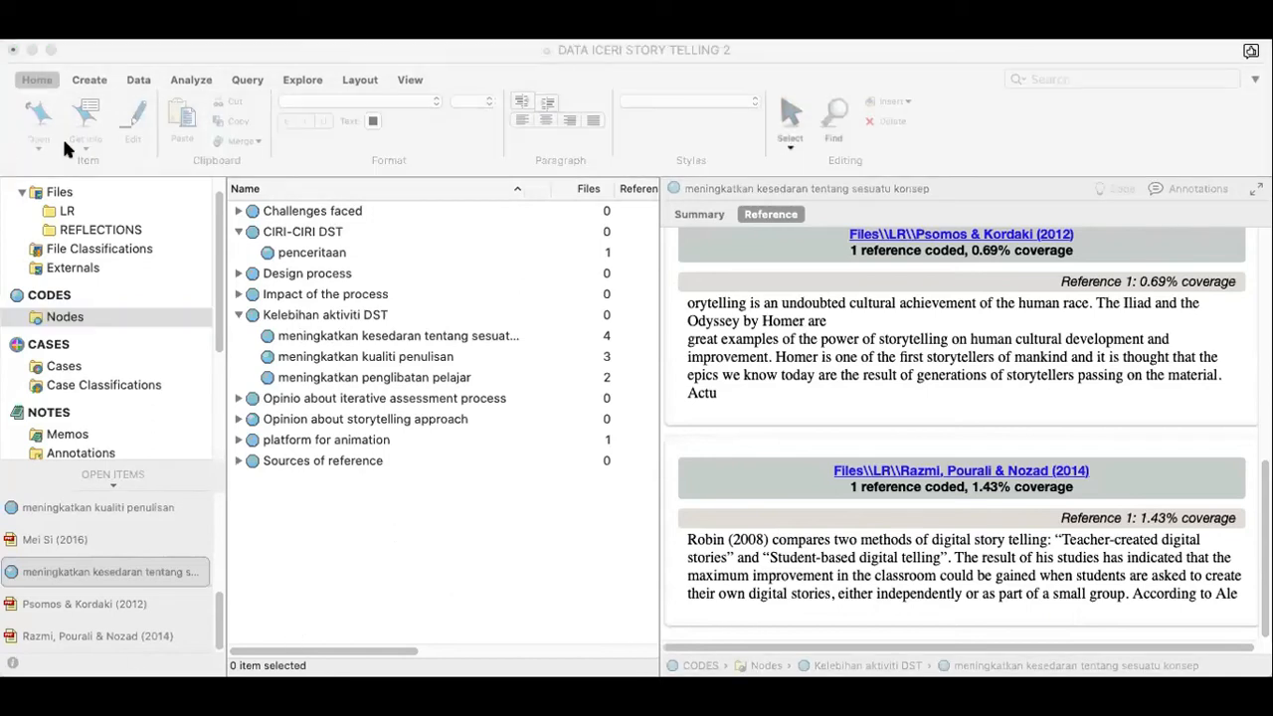
pyautogui.click(75, 78)
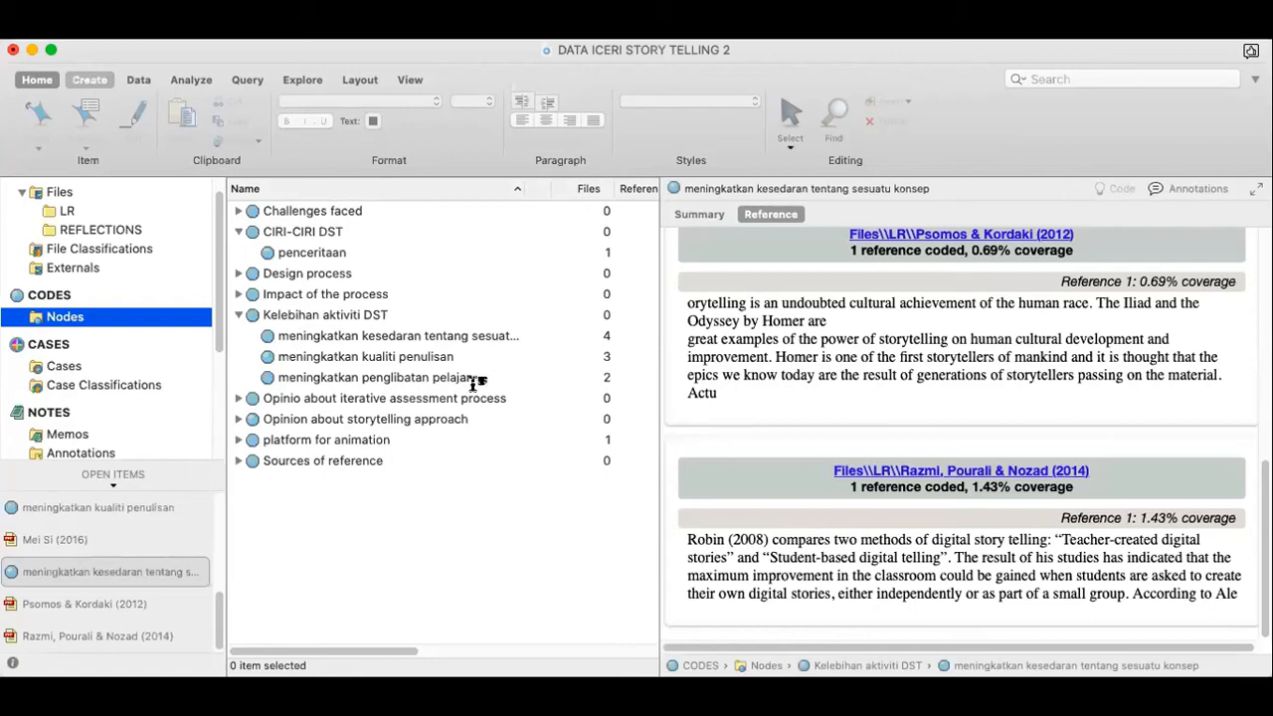
# Switch to the Word outline, enlarge its window and capitalise "Meningkatkan" in headings 2.4.1, 2.4.2 and 2.4.3
pyautogui.click(474, 55)
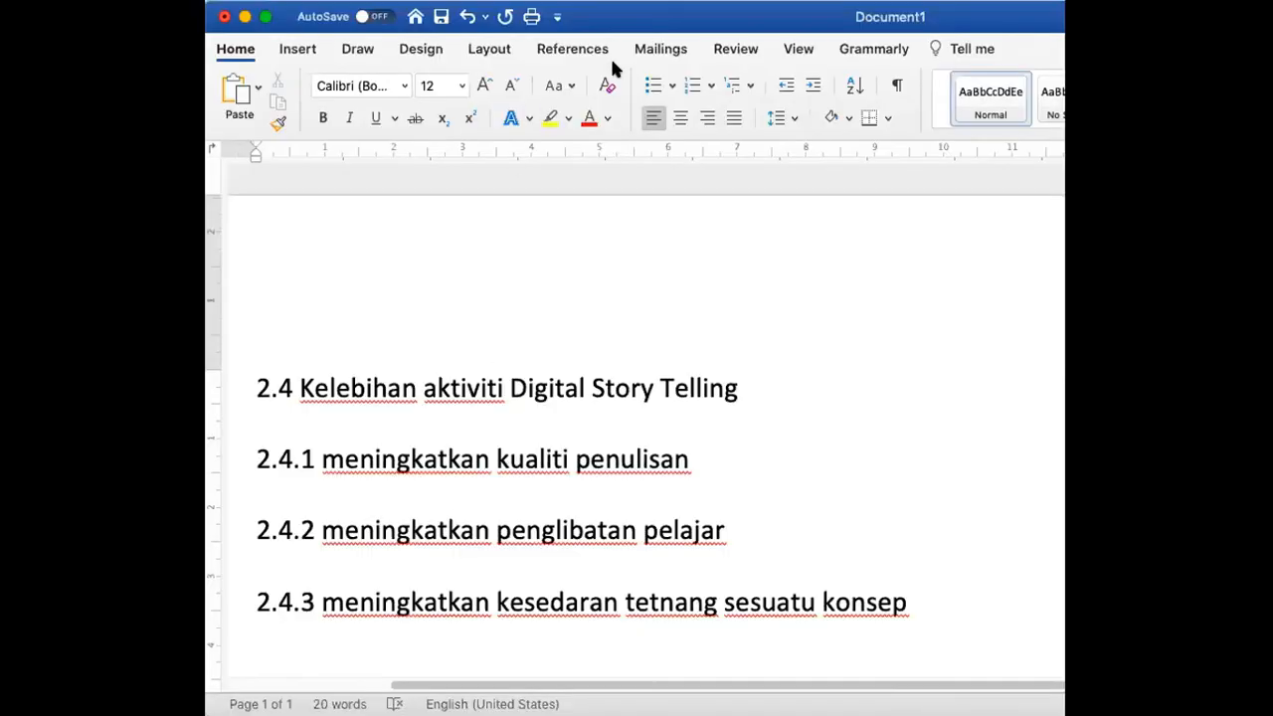
pyautogui.doubleClick(661, 10)
pyautogui.scroll(-1, 616, 432)
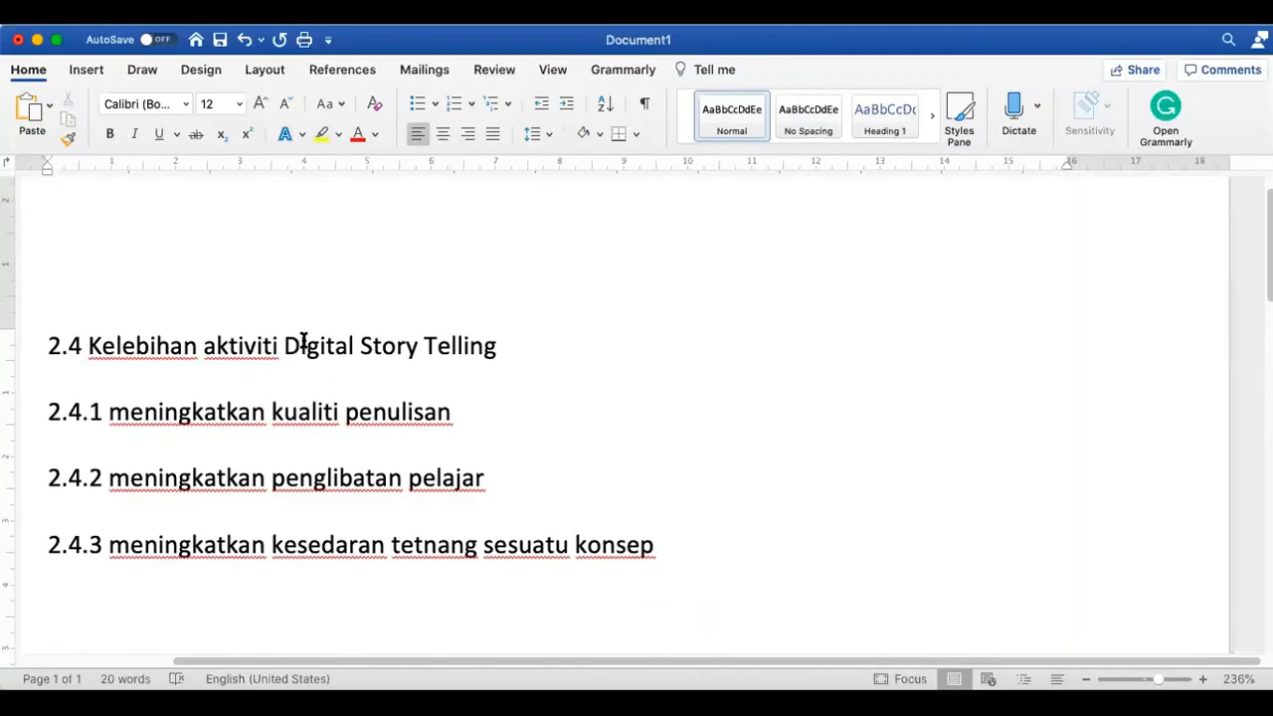
pyautogui.click(129, 411)
pyautogui.press('BackSpace')
pyautogui.write('M')
pyautogui.click(124, 477)
pyautogui.press('BackSpace')
pyautogui.write('M')
pyautogui.click(129, 542)
pyautogui.press('BackSpace')
pyautogui.write('M')
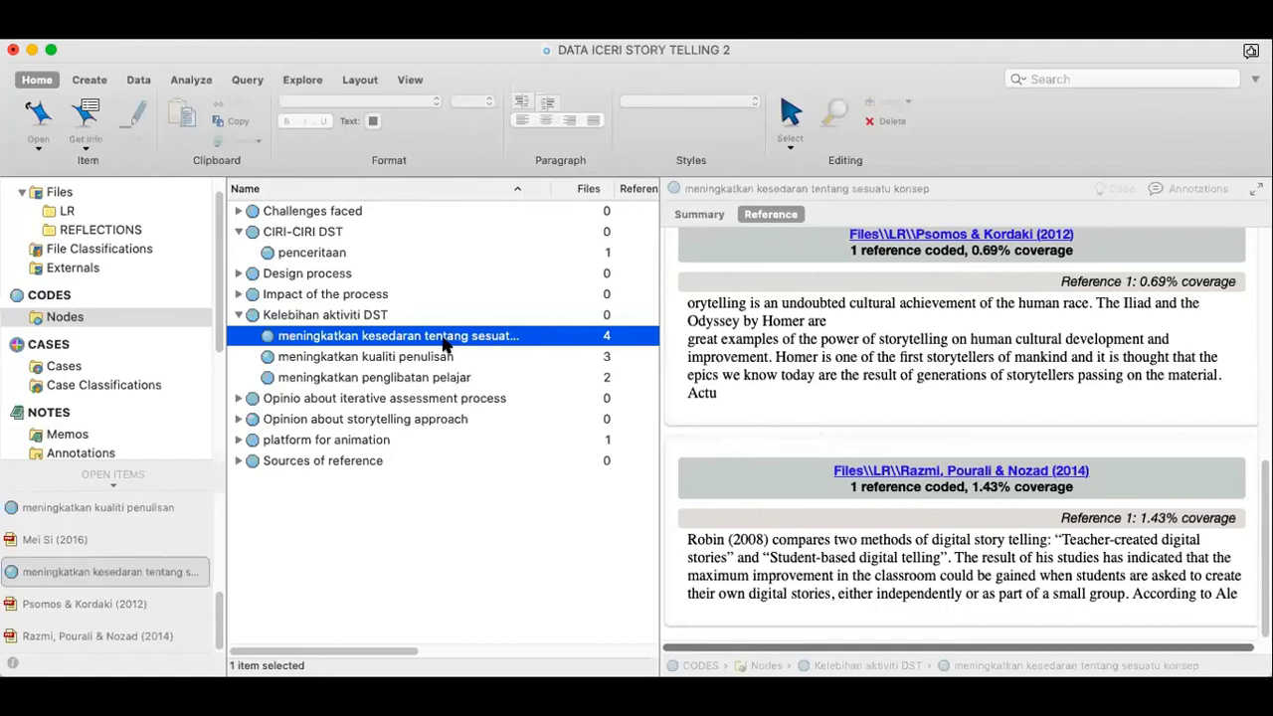
# In NVivo, copy all references coded at "meningkatkan kesedaran tentang sesuatu konsep" and switch to the Word document
pyautogui.scroll(5, 802, 272)
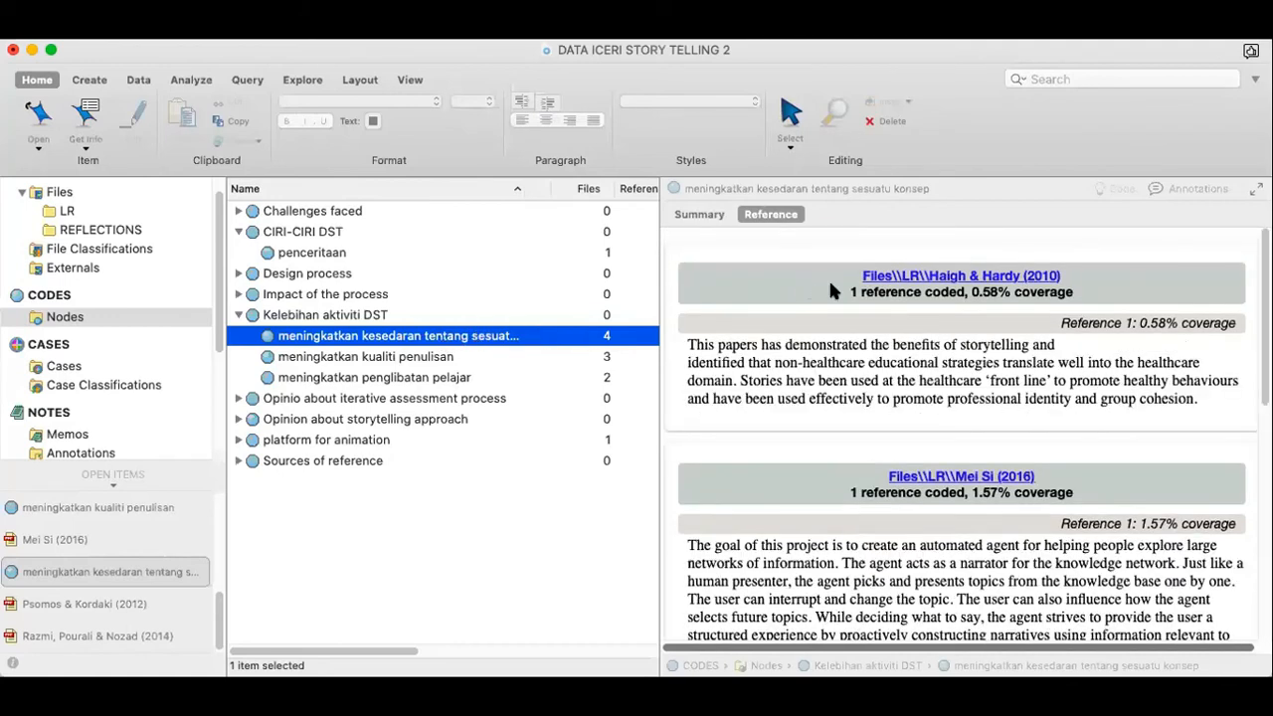
pyautogui.scroll(-6, 824, 275)
pyautogui.scroll(7, 825, 276)
pyautogui.scroll(-5, 824, 286)
pyautogui.scroll(5, 827, 288)
pyautogui.rightClick(812, 352)
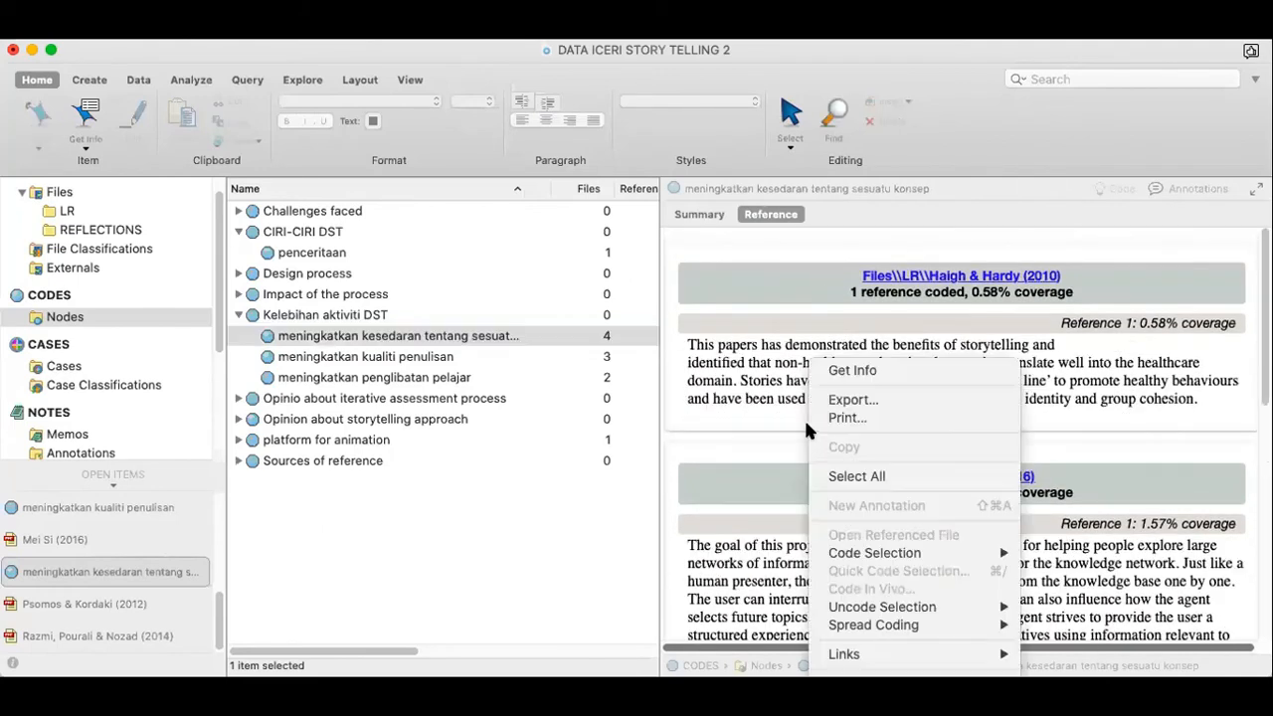
pyautogui.click(829, 475)
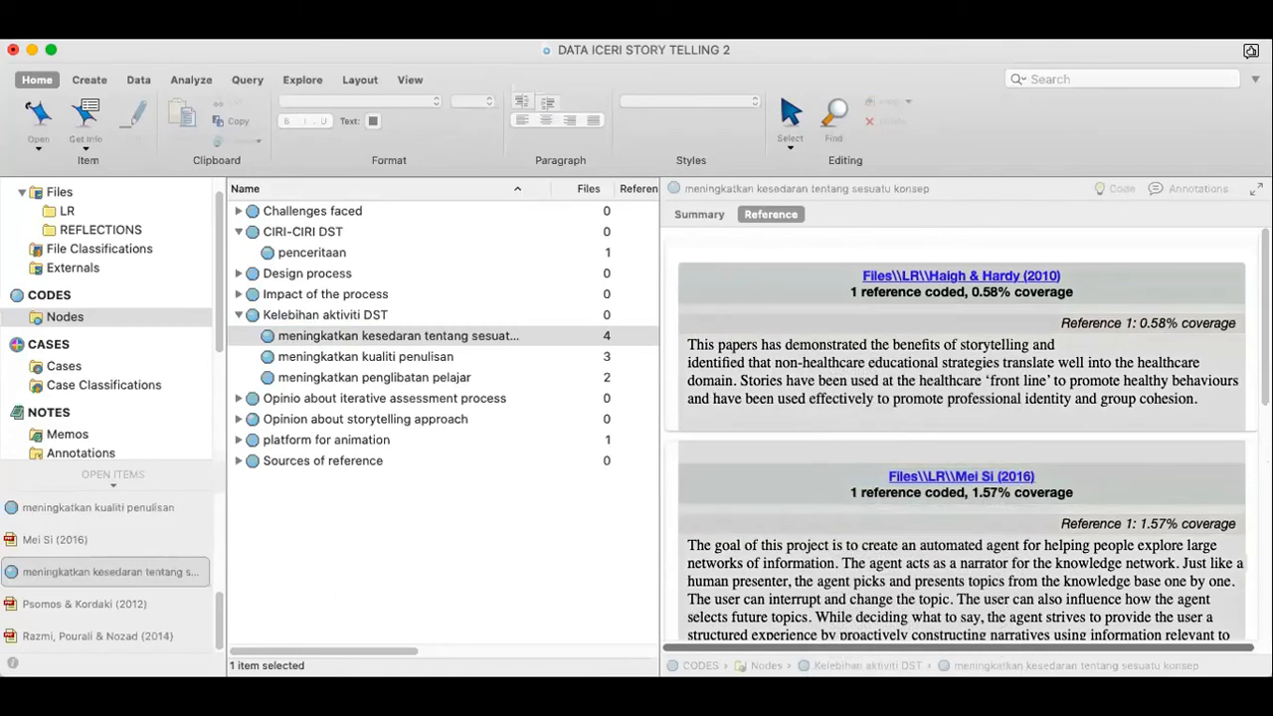
pyautogui.press('super+Tab')
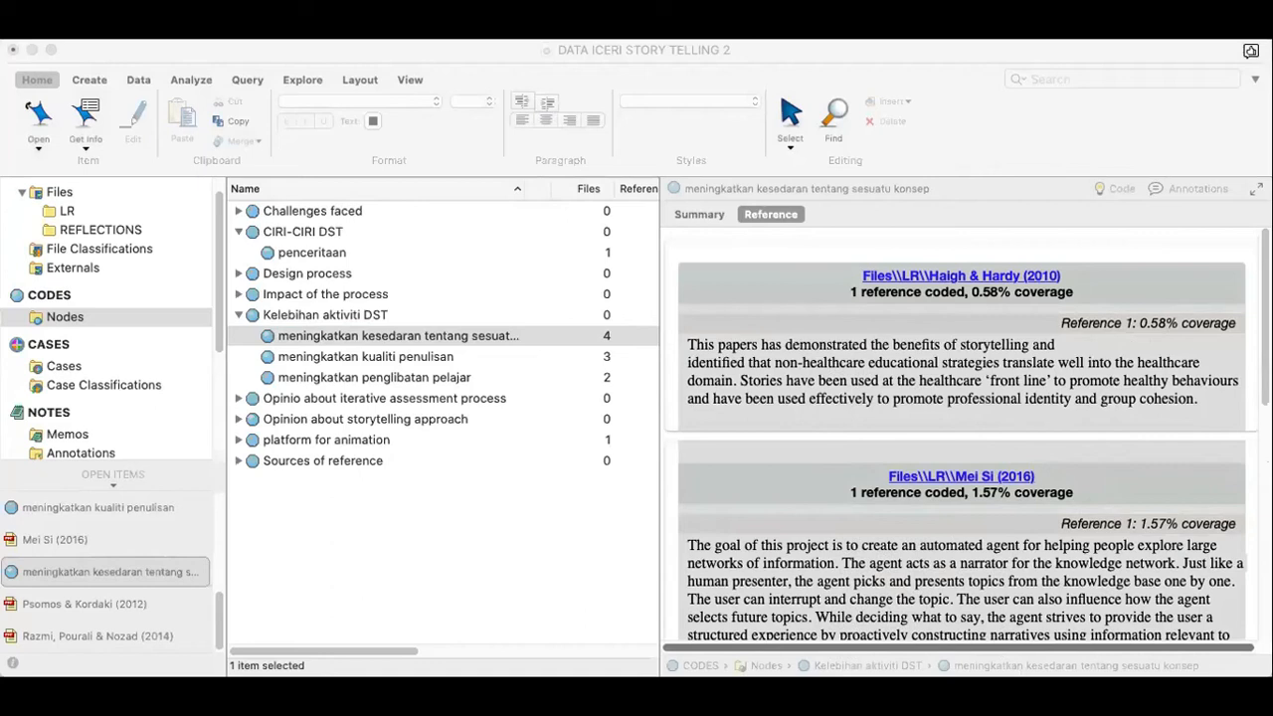
pyautogui.press('super+Tab')
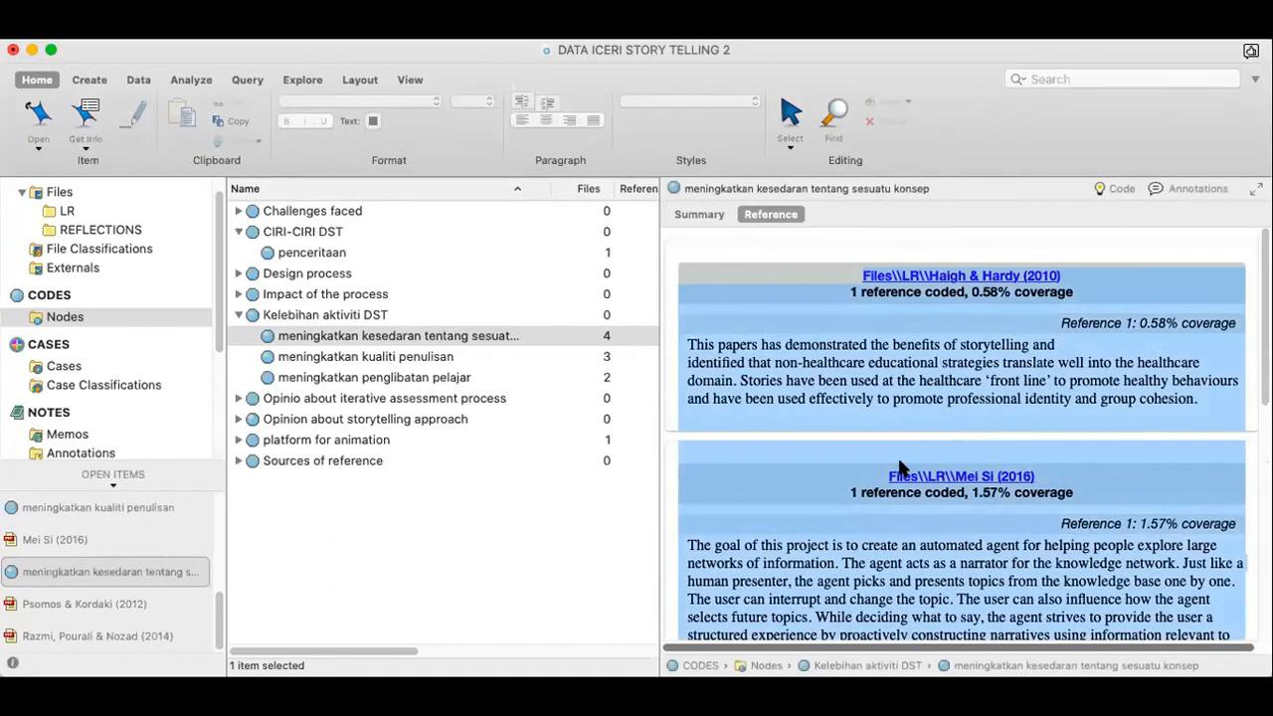
pyautogui.rightClick(900, 467)
pyautogui.click(940, 446)
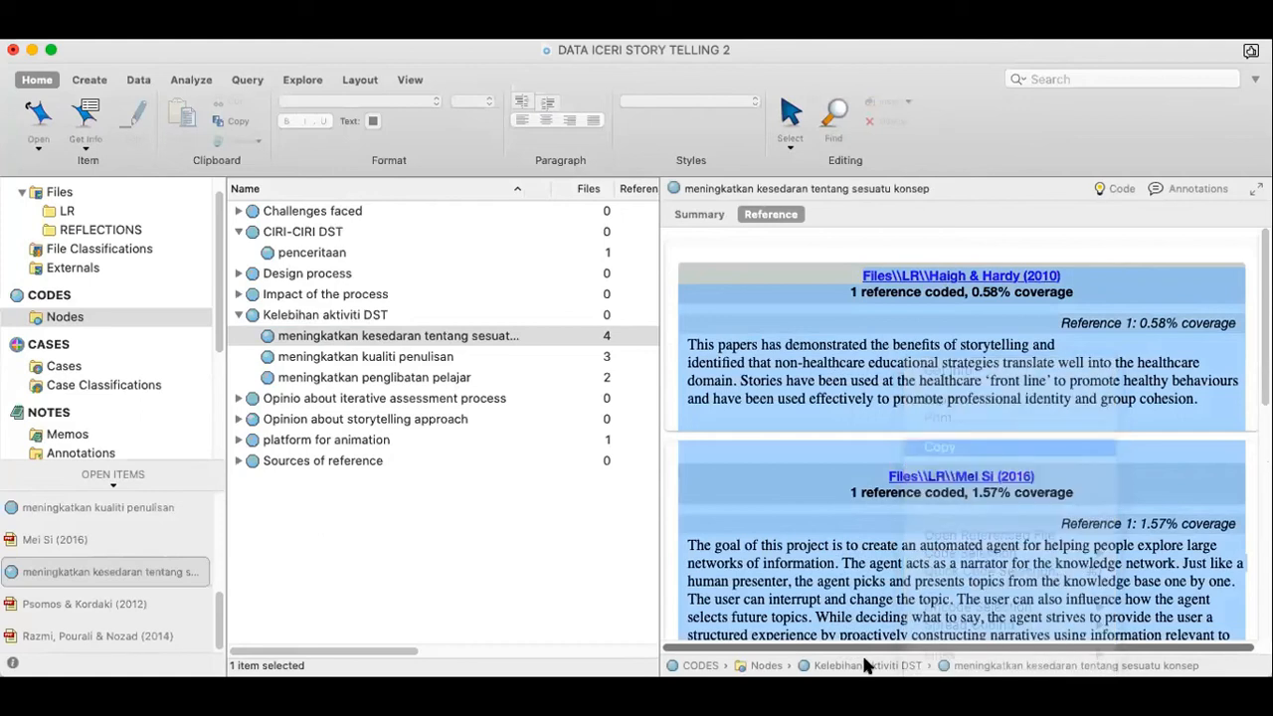
pyautogui.press('super+Tab')
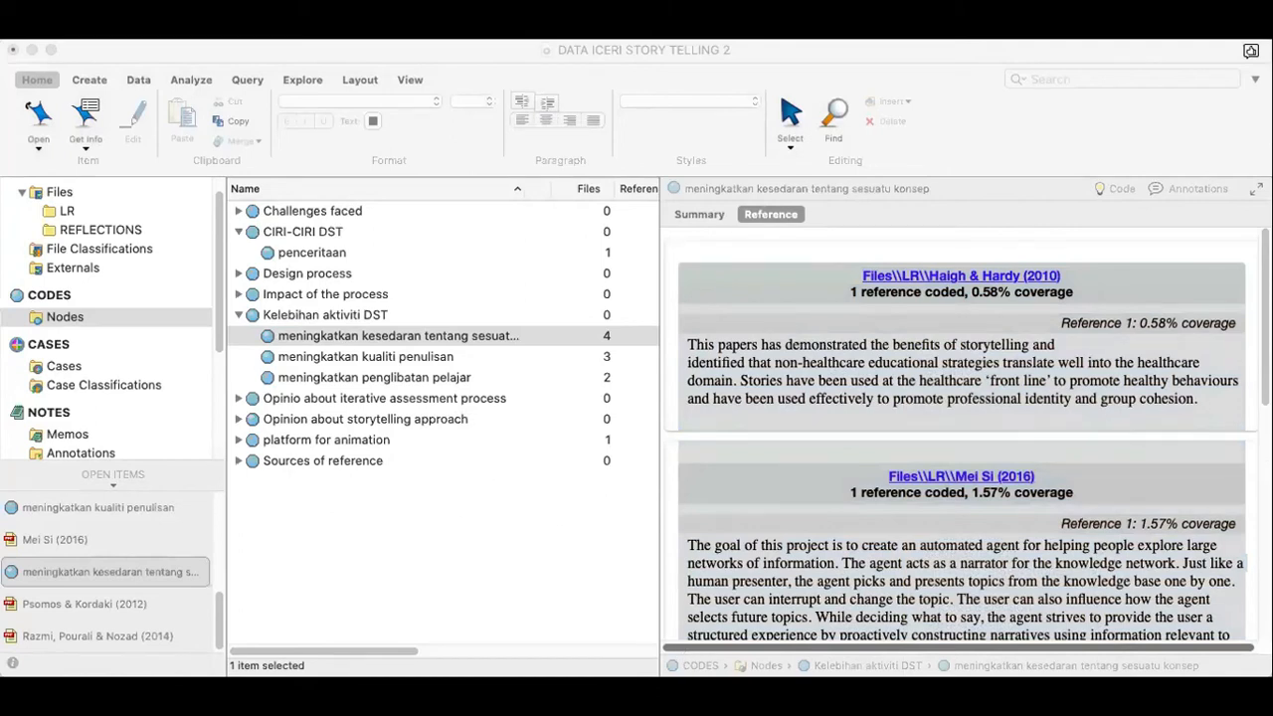
# Open the "meningkatkan penglibatan pelajar" node in NVivo and copy all its coded references for the Word document
pyautogui.click(460, 383)
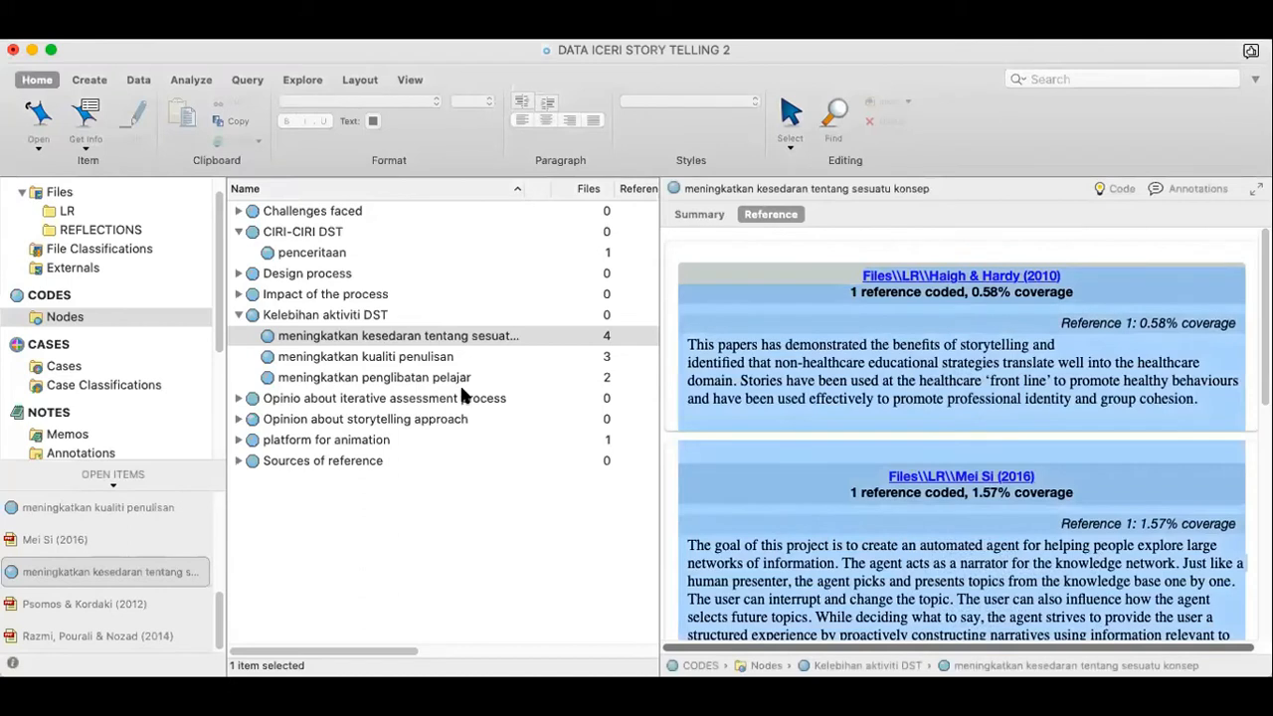
pyautogui.click(435, 376)
pyautogui.click(437, 379)
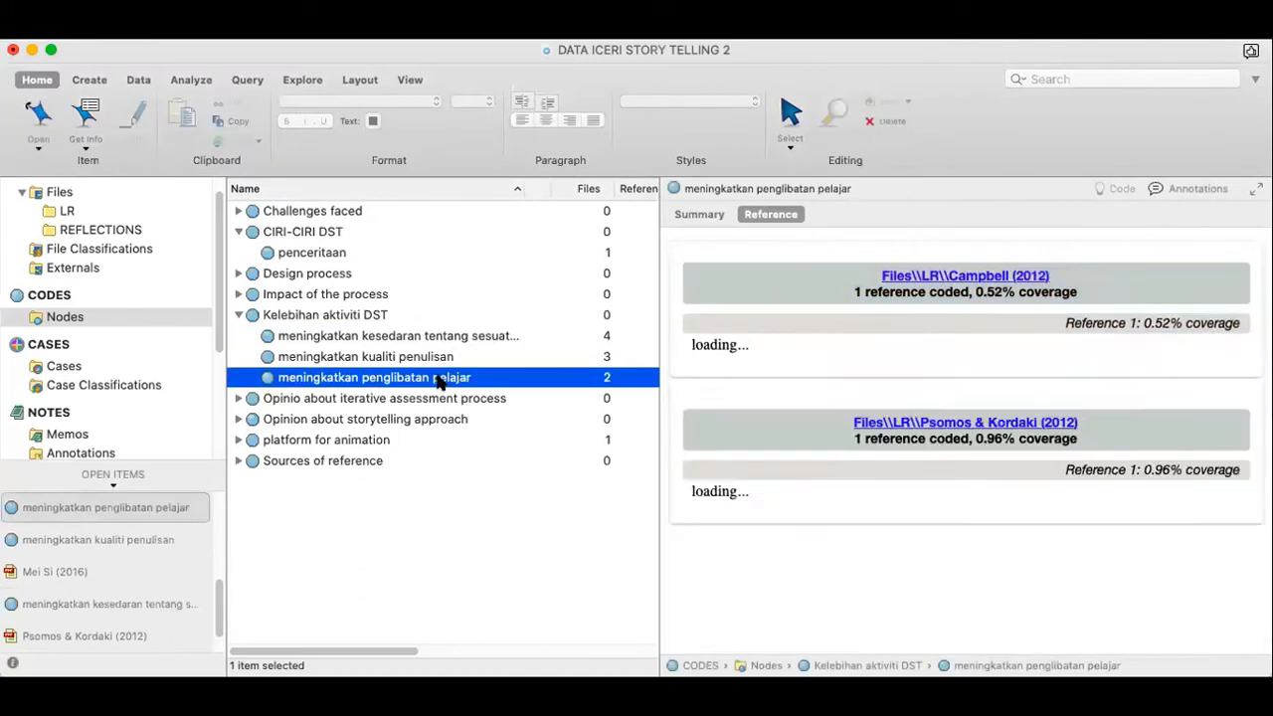
pyautogui.rightClick(772, 266)
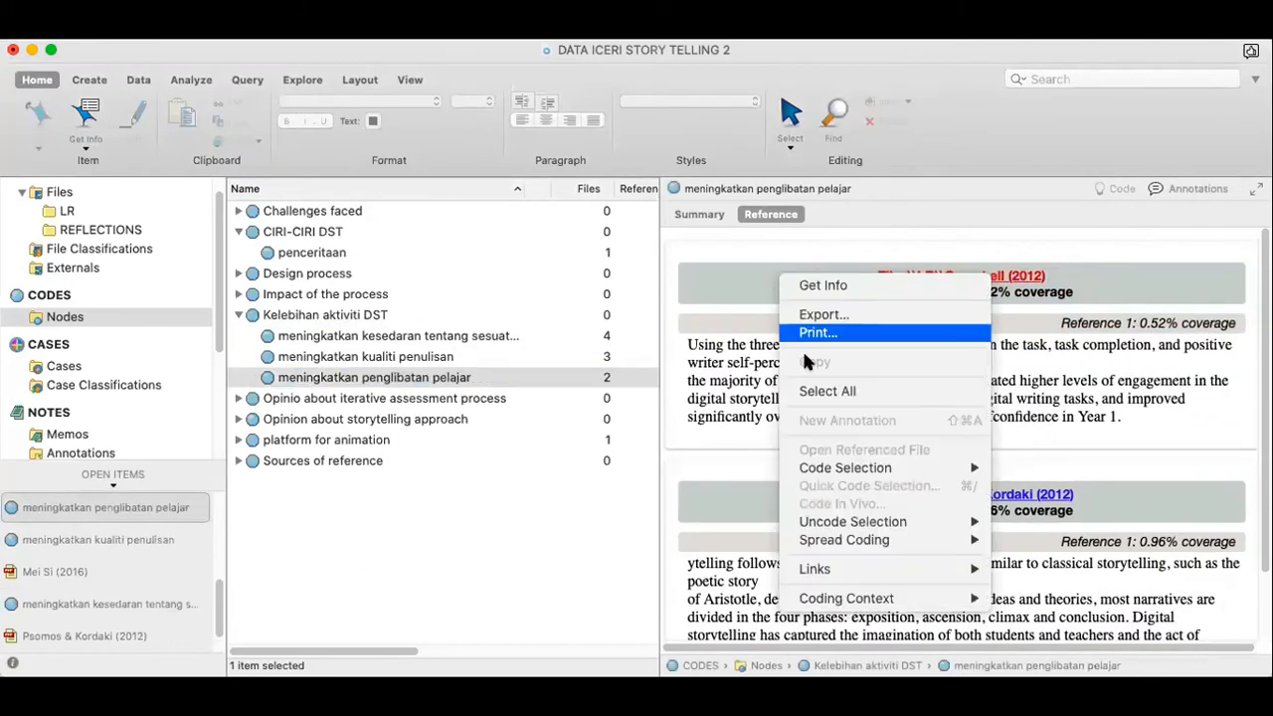
pyautogui.click(810, 389)
pyautogui.rightClick(799, 429)
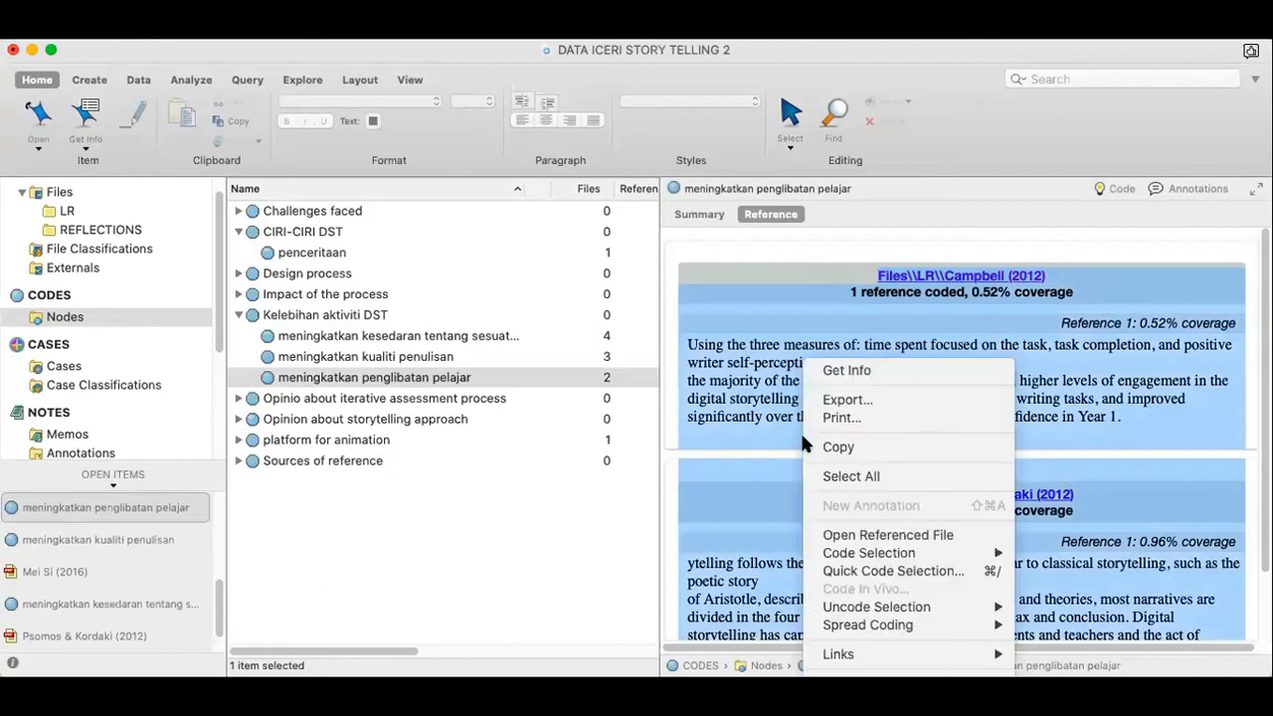
pyautogui.click(855, 449)
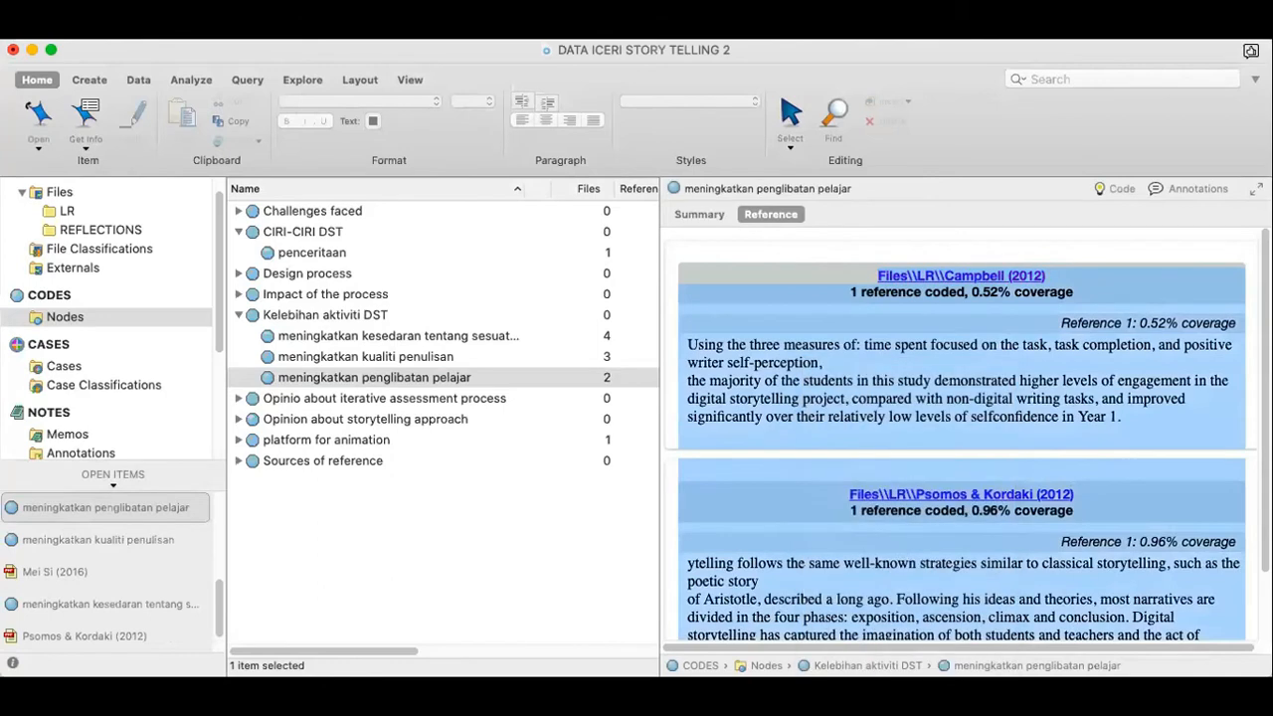
pyautogui.press('super+Tab')
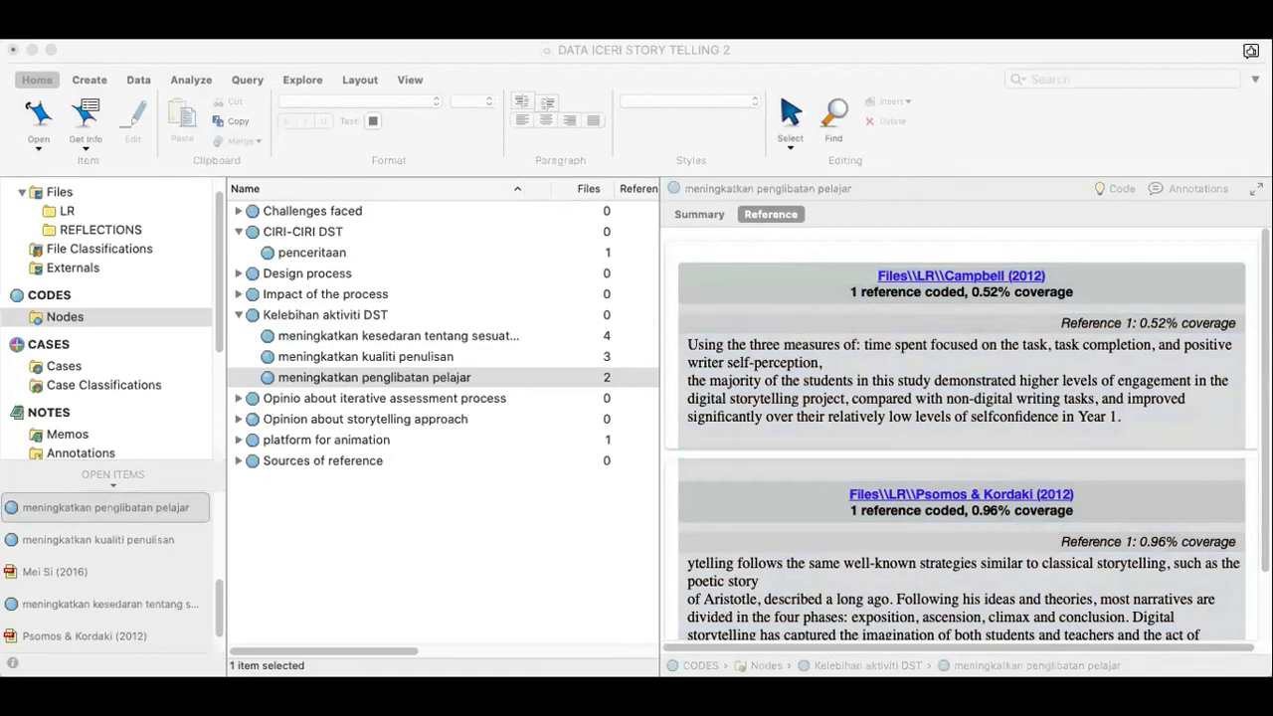
pyautogui.press('super+Tab')
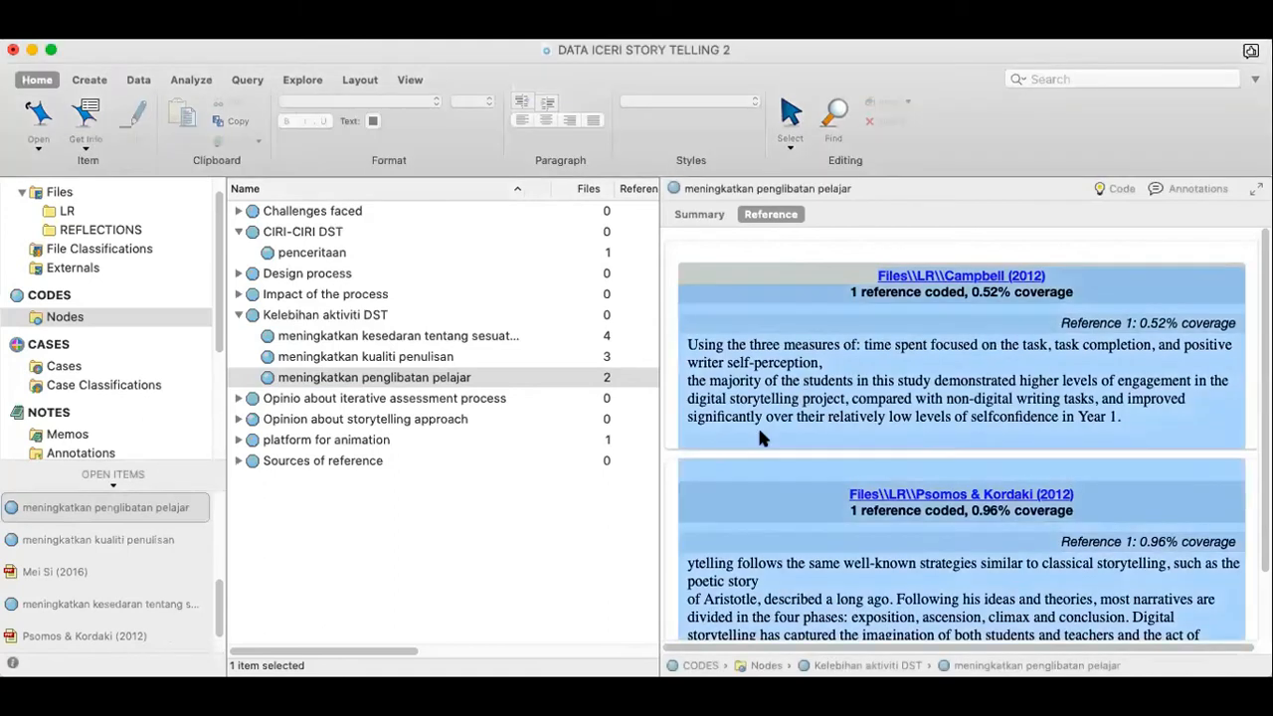
# Reopen the references coded at "meningkatkan kesedaran tentang sesuatu konsep" and check them against the Word document
pyautogui.click(412, 337)
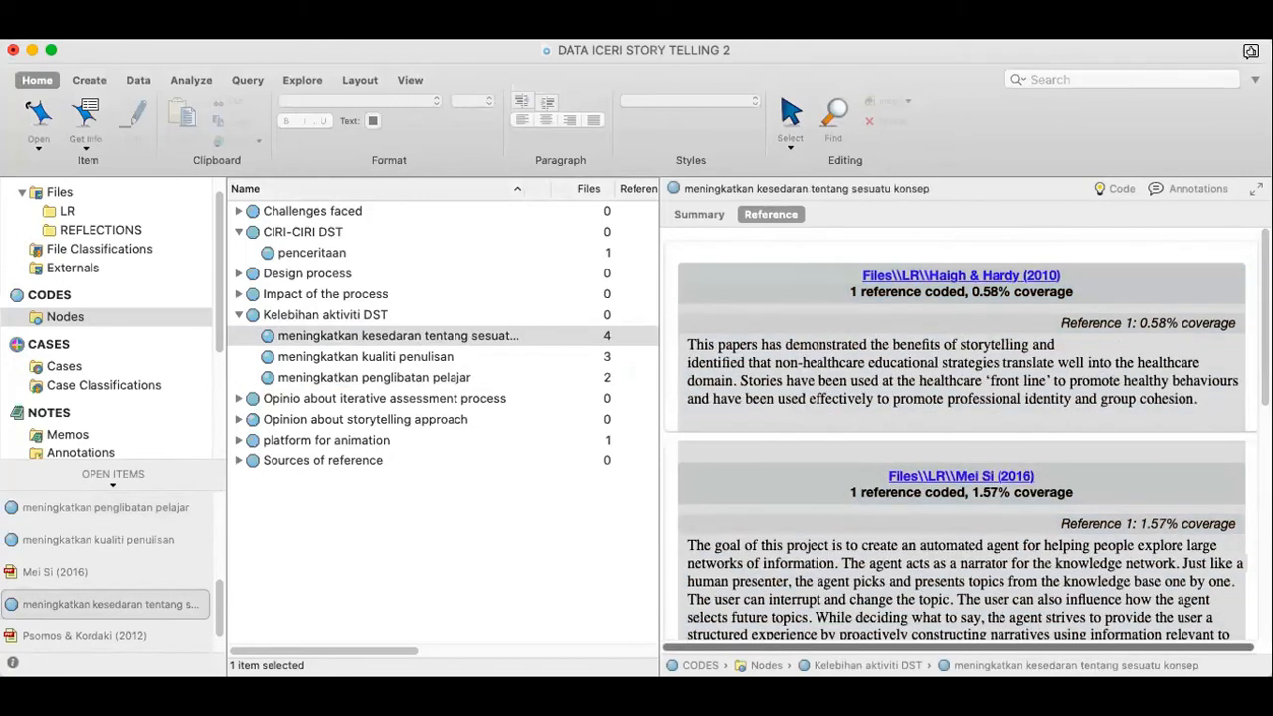
pyautogui.press('super+Tab')
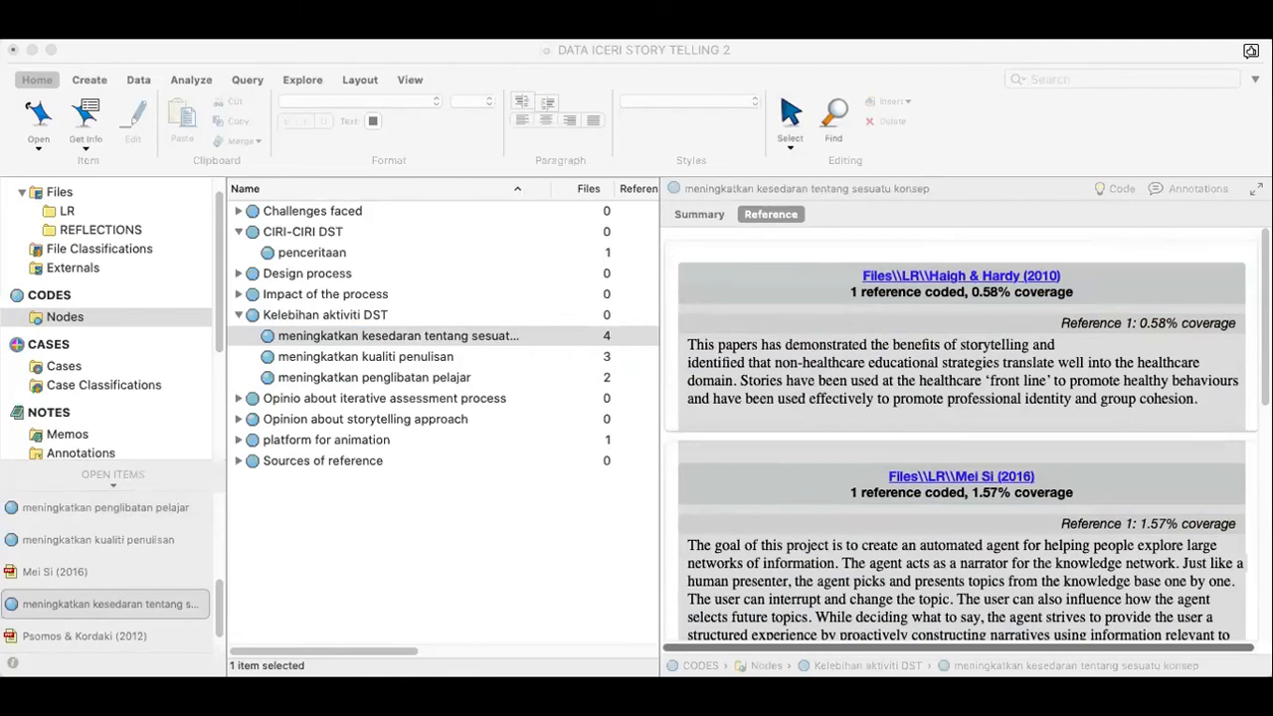
pyautogui.click(956, 624)
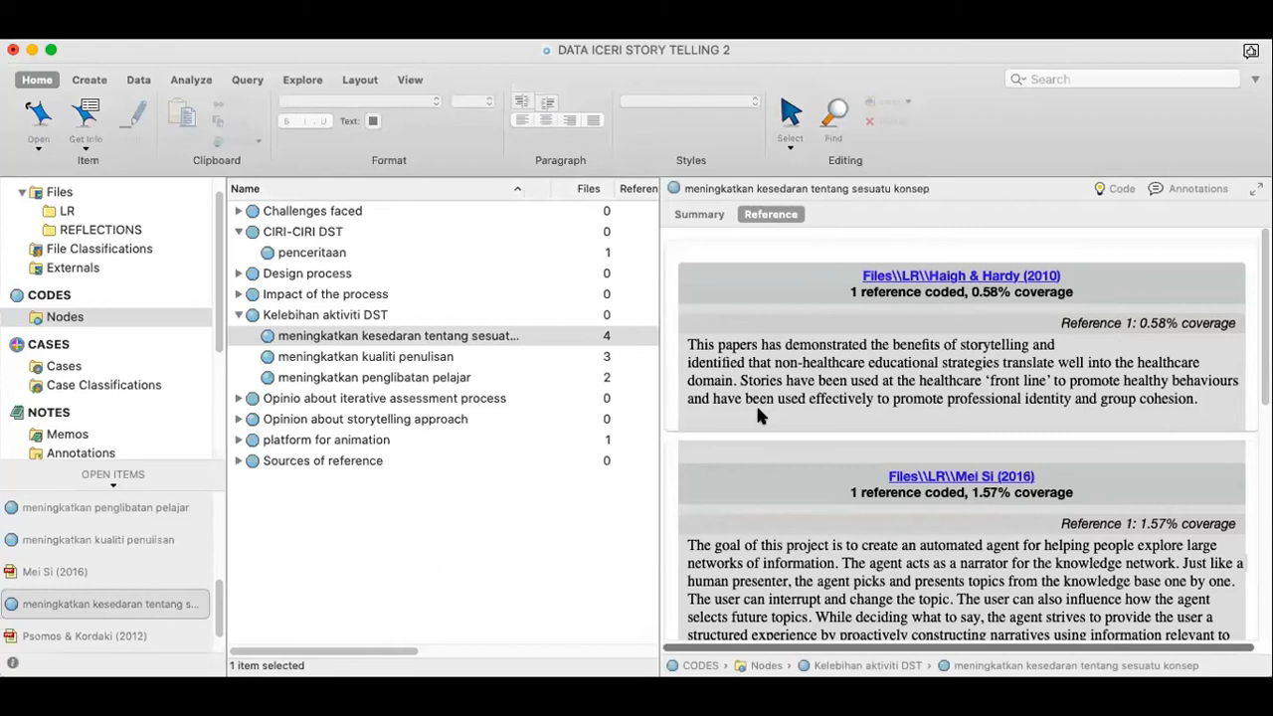
# Copy all references coded at "meningkatkan kualiti penulisan" in NVivo and paste them under heading 2.4.1 in the Word document
pyautogui.click(426, 358)
pyautogui.rightClick(816, 458)
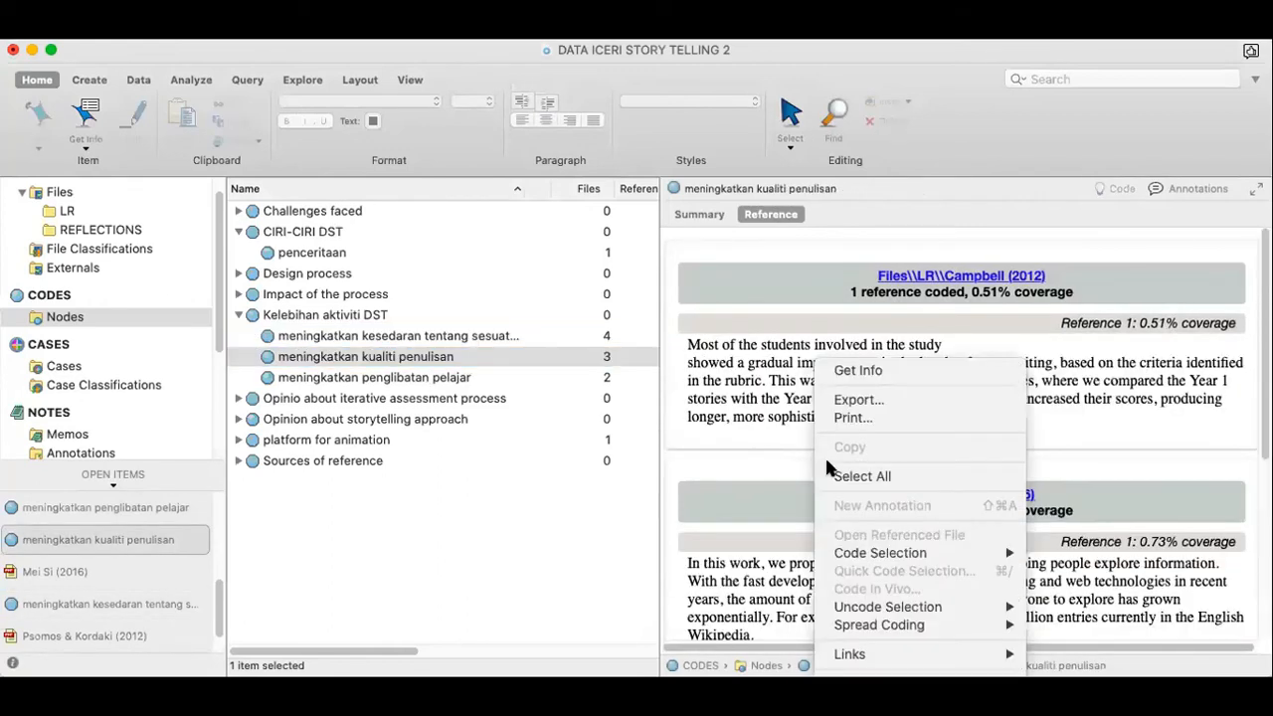
pyautogui.click(846, 478)
pyautogui.rightClick(811, 440)
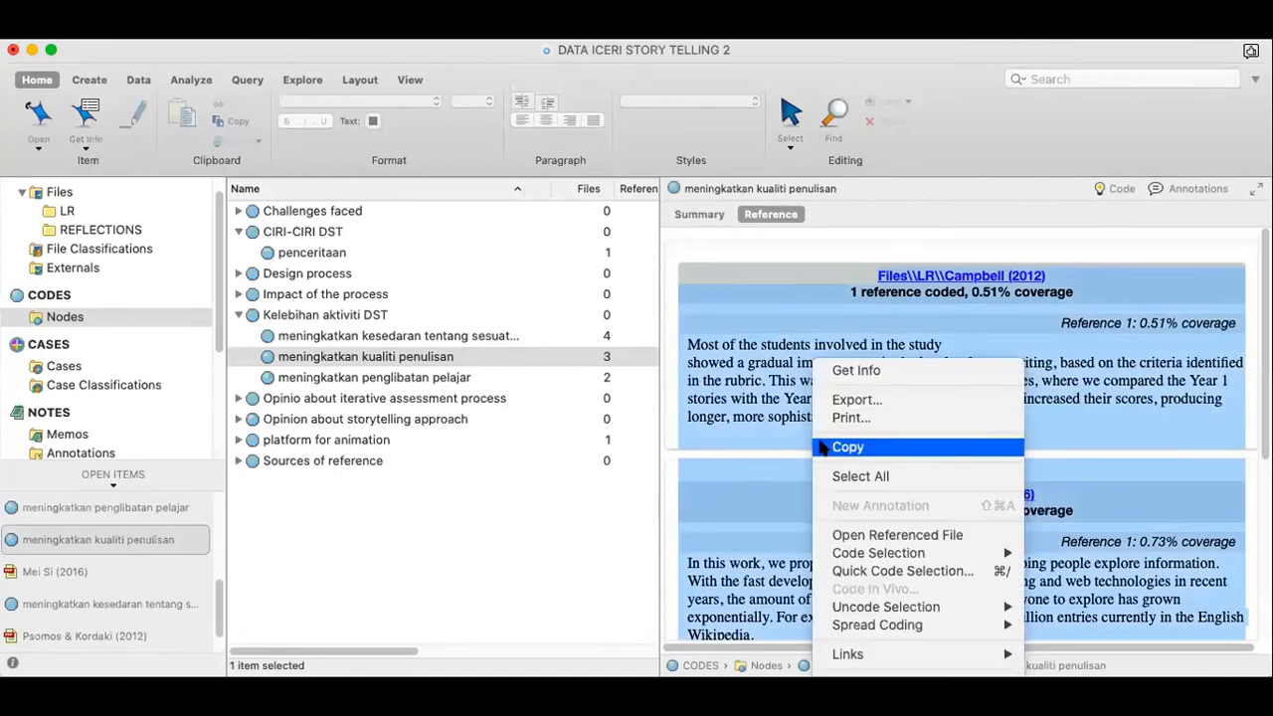
pyautogui.click(825, 448)
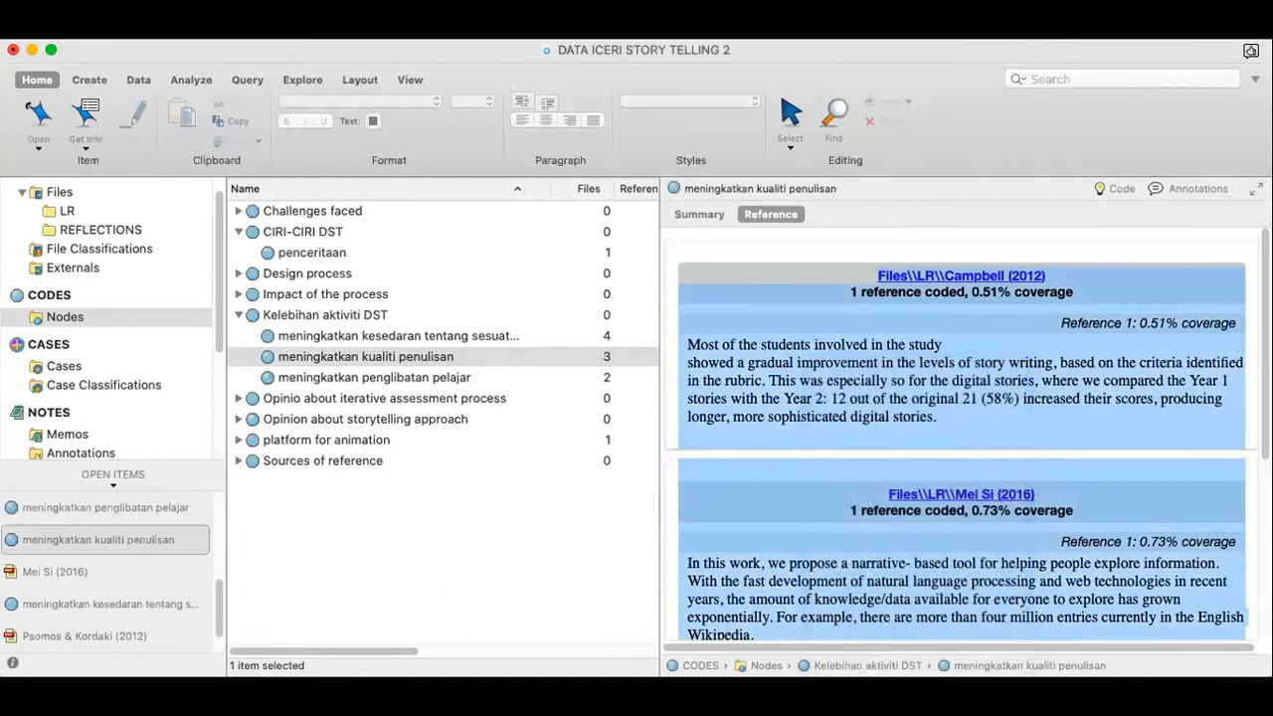
pyautogui.press('super+Tab')
pyautogui.scroll(10, 796, 434)
pyautogui.scroll(15, 793, 426)
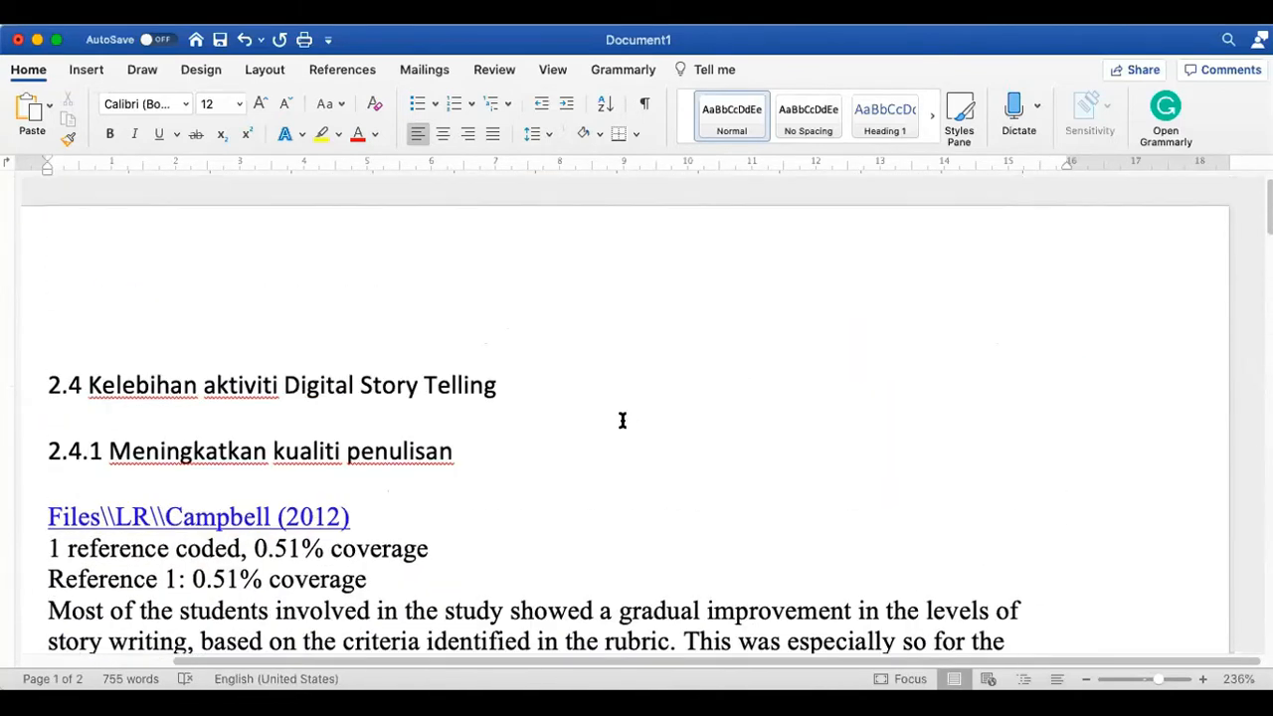
pyautogui.scroll(-3, 647, 418)
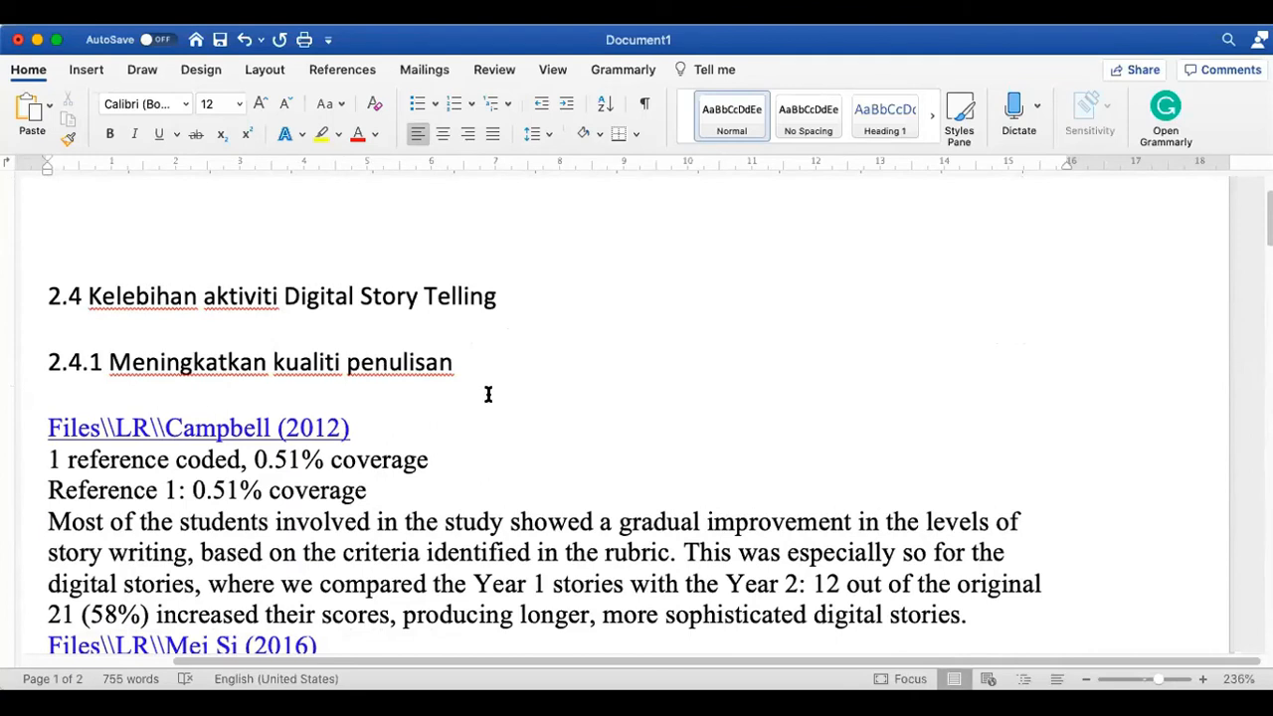
pyautogui.scroll(-2, 485, 390)
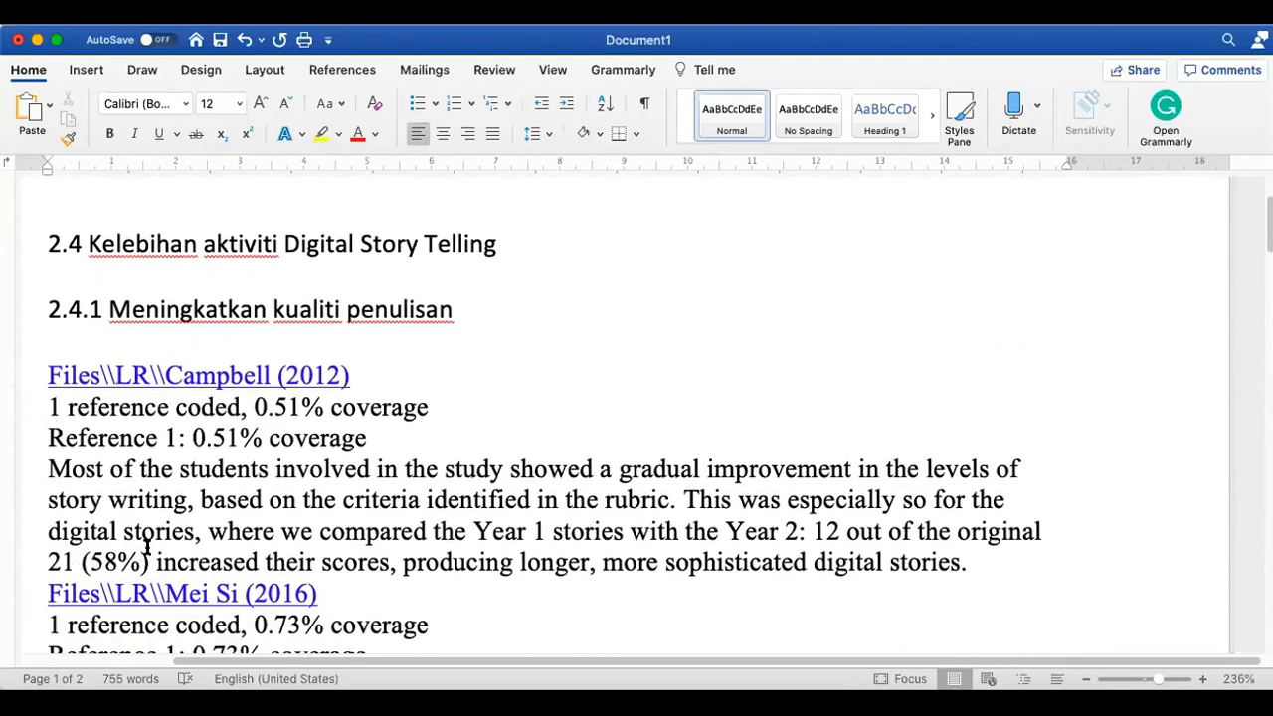
# Separate the first two source entries under heading 2.4.1 with a blank line and delete the first entry's reference and coverage lines
pyautogui.scroll(-4, 147, 547)
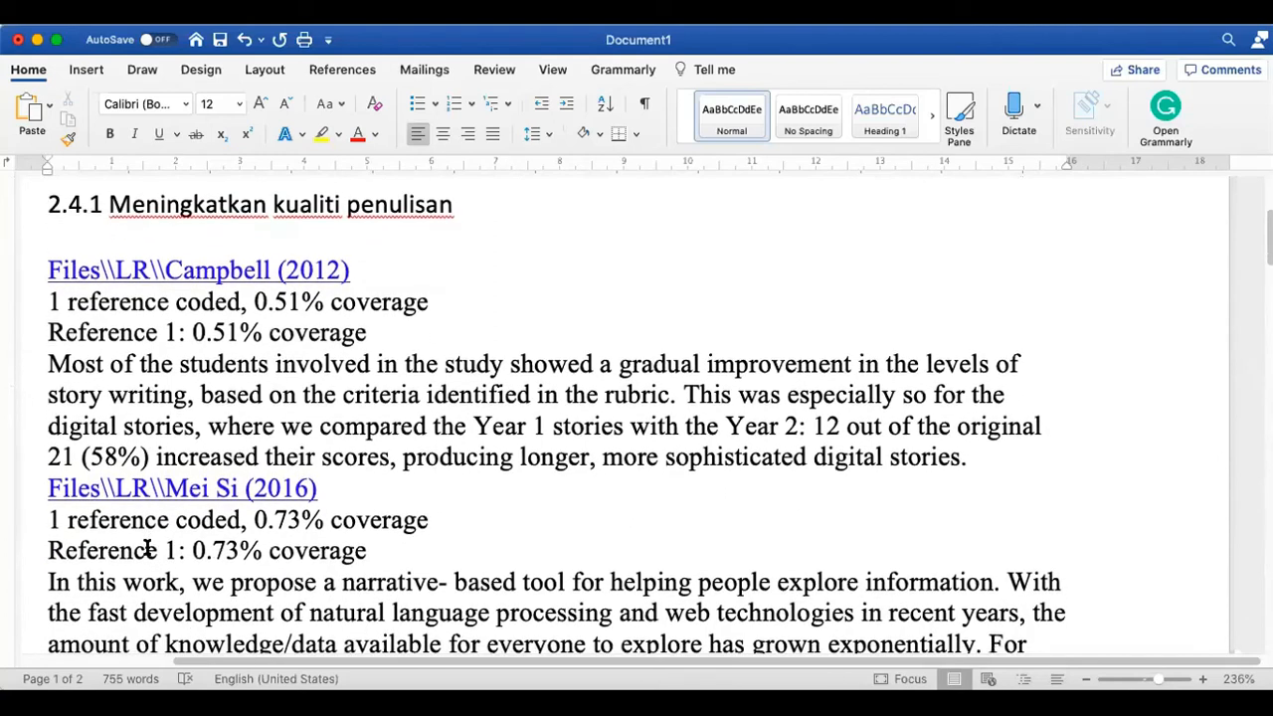
pyautogui.scroll(-7, 147, 547)
pyautogui.scroll(-14, 147, 547)
pyautogui.scroll(8, 147, 547)
pyautogui.scroll(13, 147, 547)
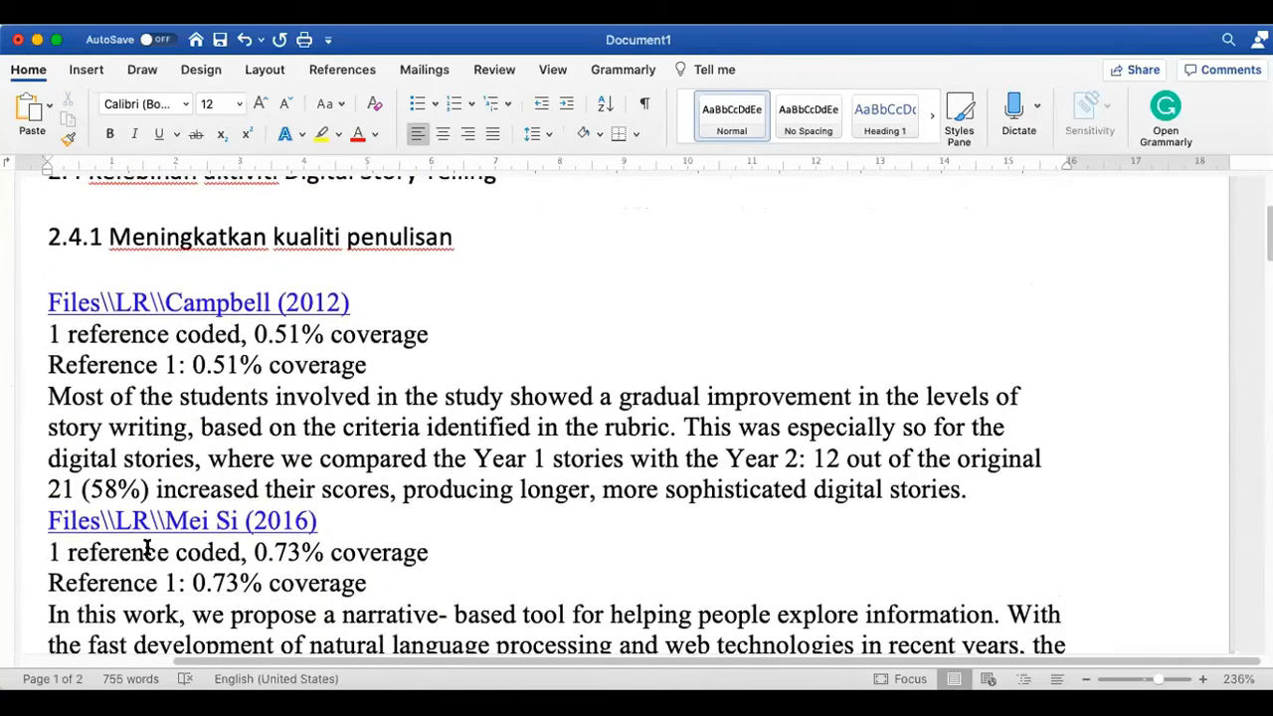
pyautogui.click(983, 492)
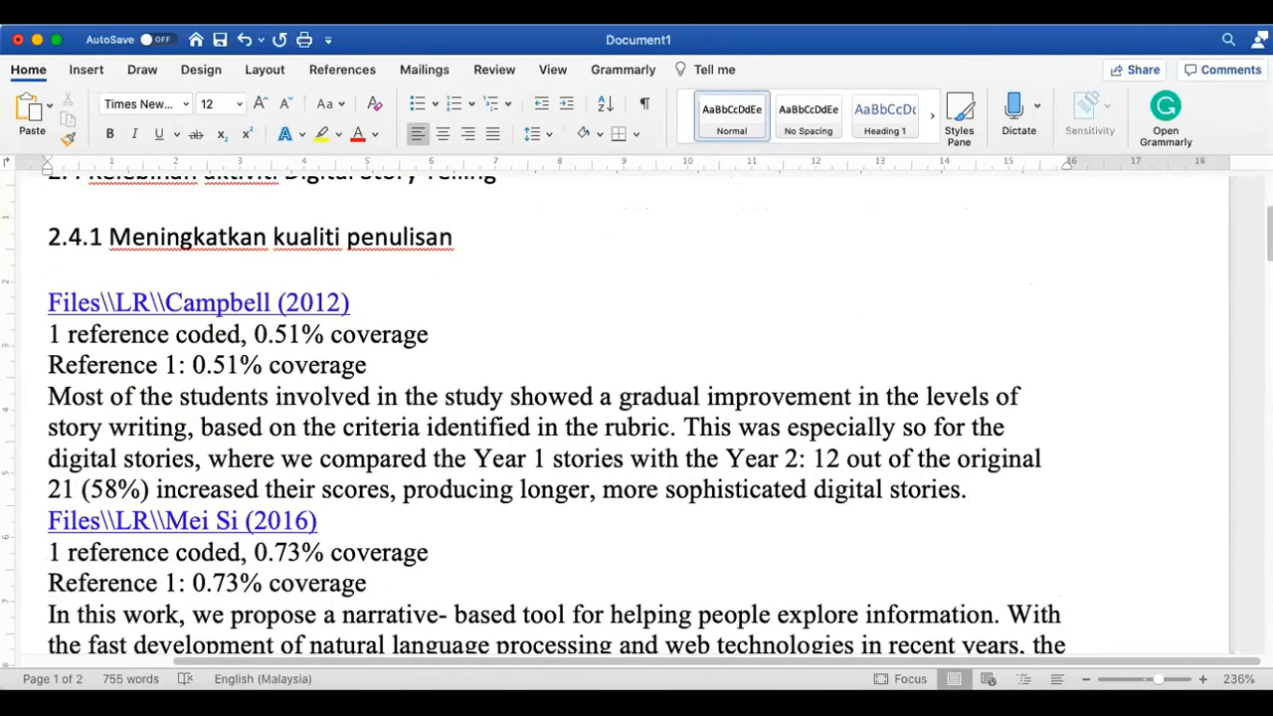
pyautogui.press('Return')
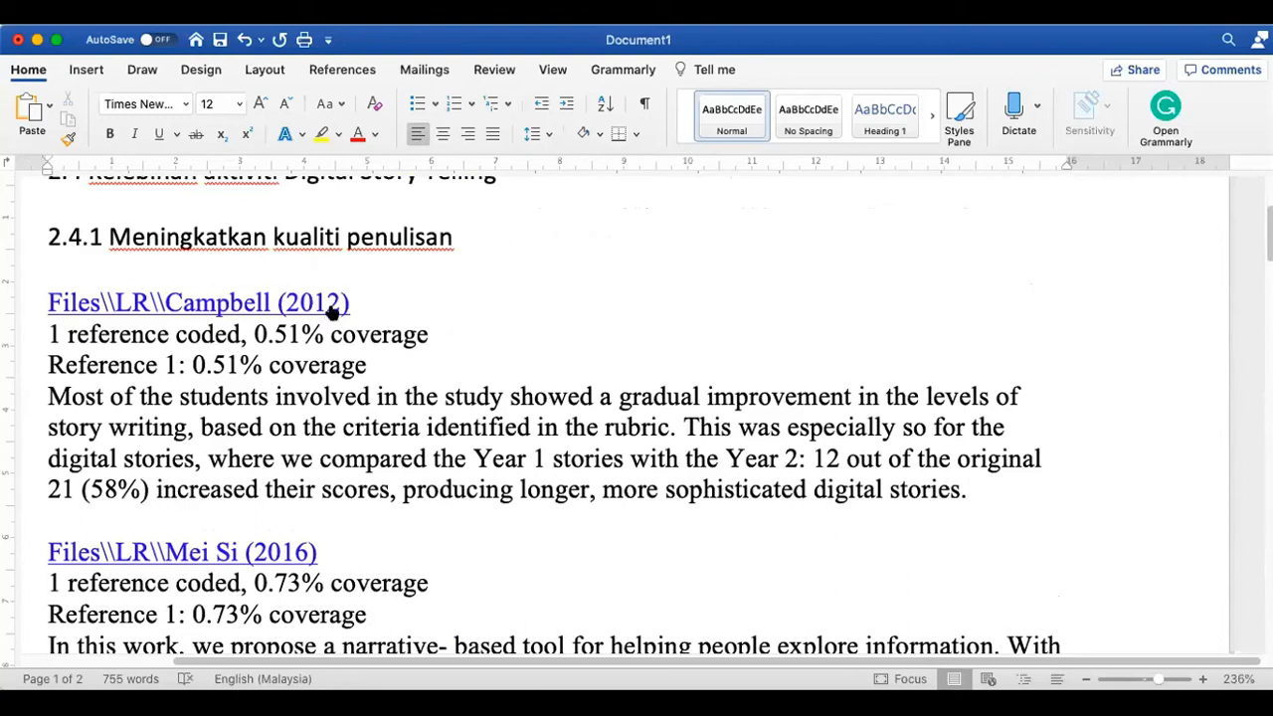
pyautogui.moveTo(46, 322); pyautogui.dragTo(392, 354)
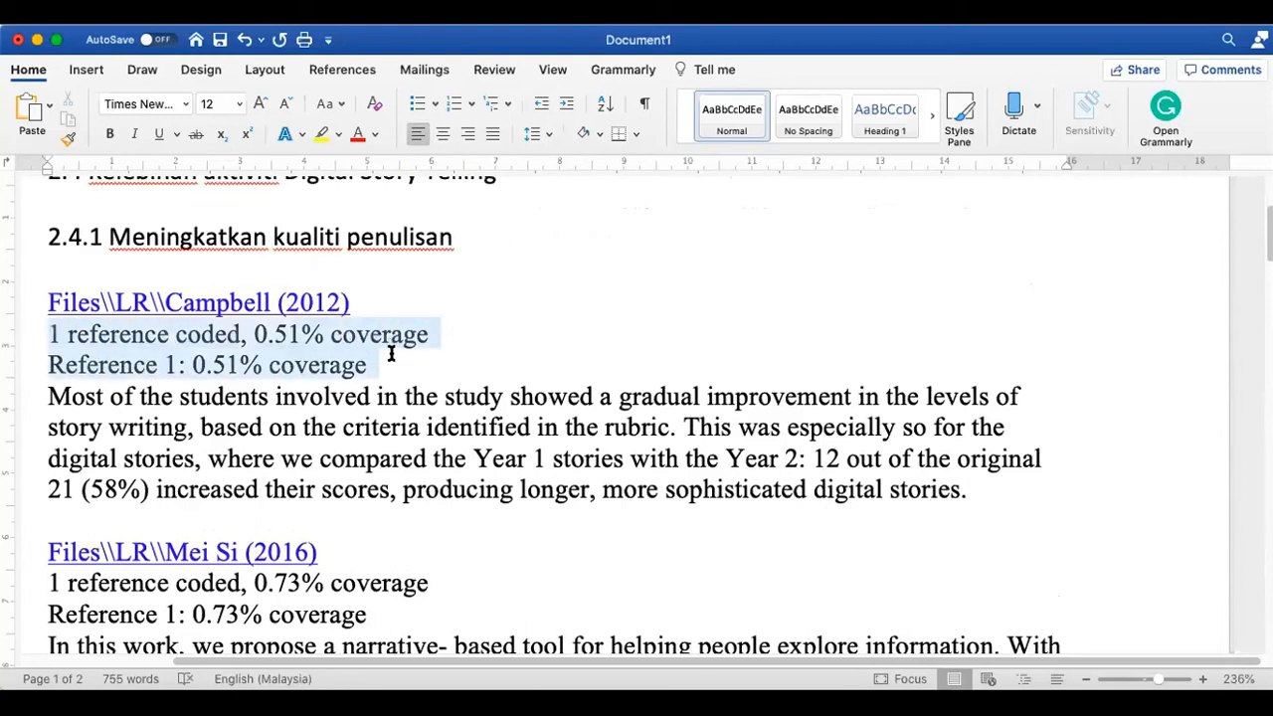
pyautogui.press('BackSpace')
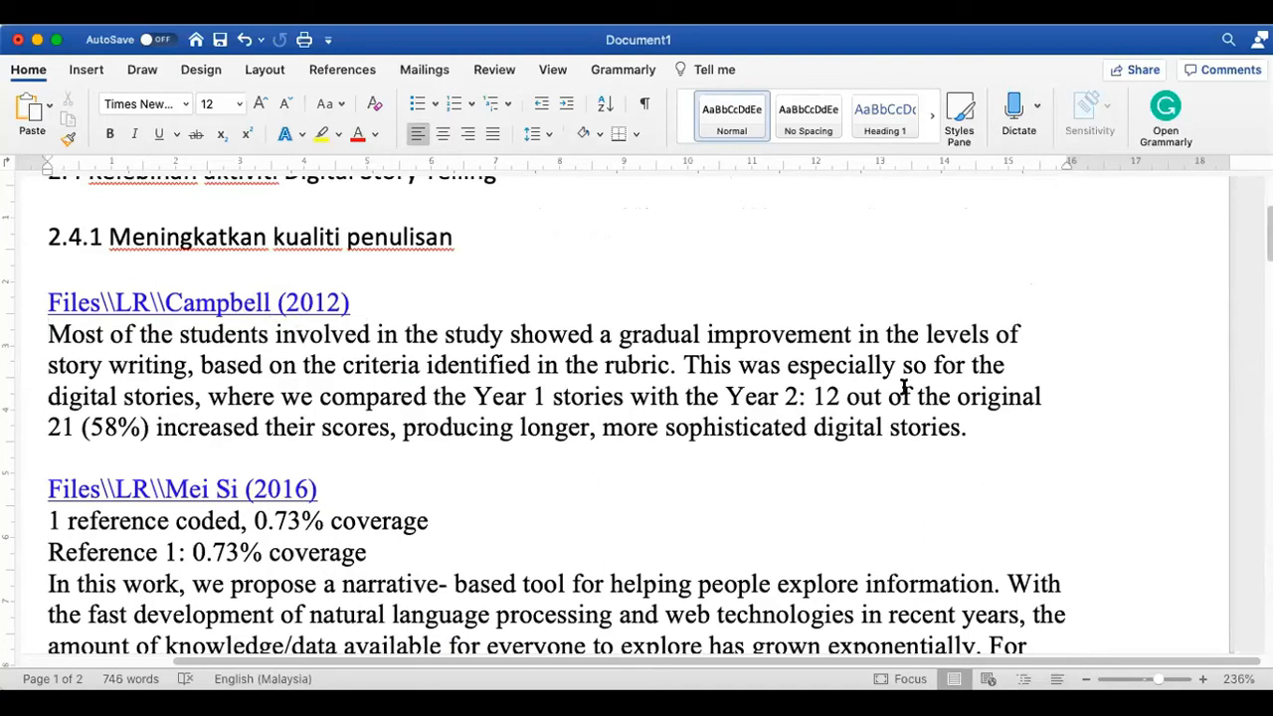
# Add the author citation with year 2012 after the first excerpt under 2.4.1 and delete the source link above it
pyautogui.click(985, 428)
pyautogui.write('(Campbell, 201')
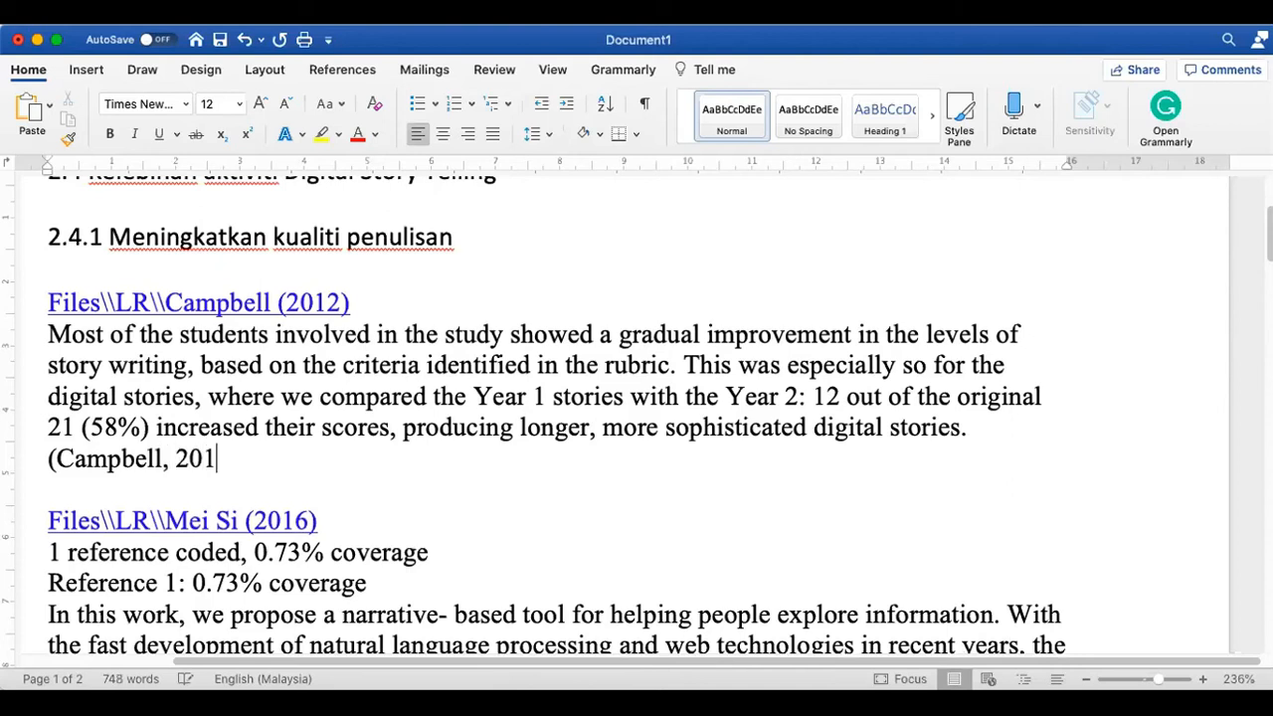
pyautogui.write('20')
pyautogui.press('BackSpace')
pyautogui.write(')')
pyautogui.moveTo(360, 302); pyautogui.dragTo(90, 305)
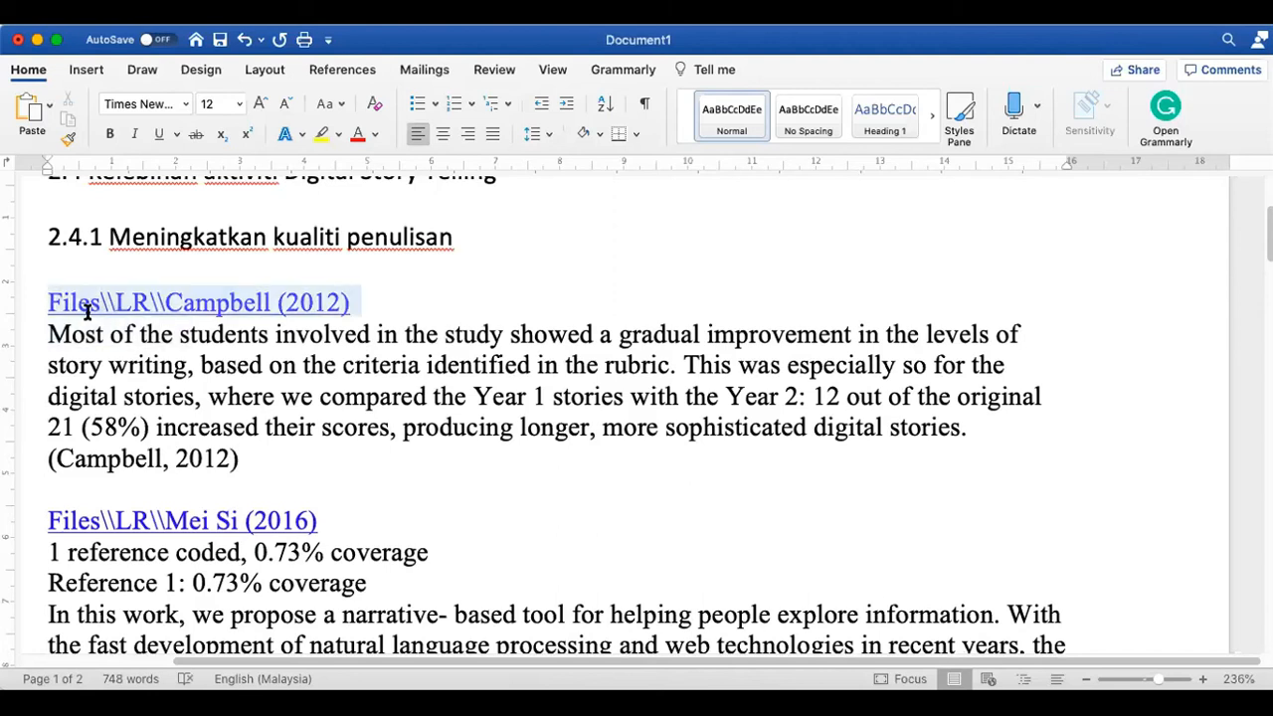
pyautogui.press('Delete')
pyautogui.click(260, 445)
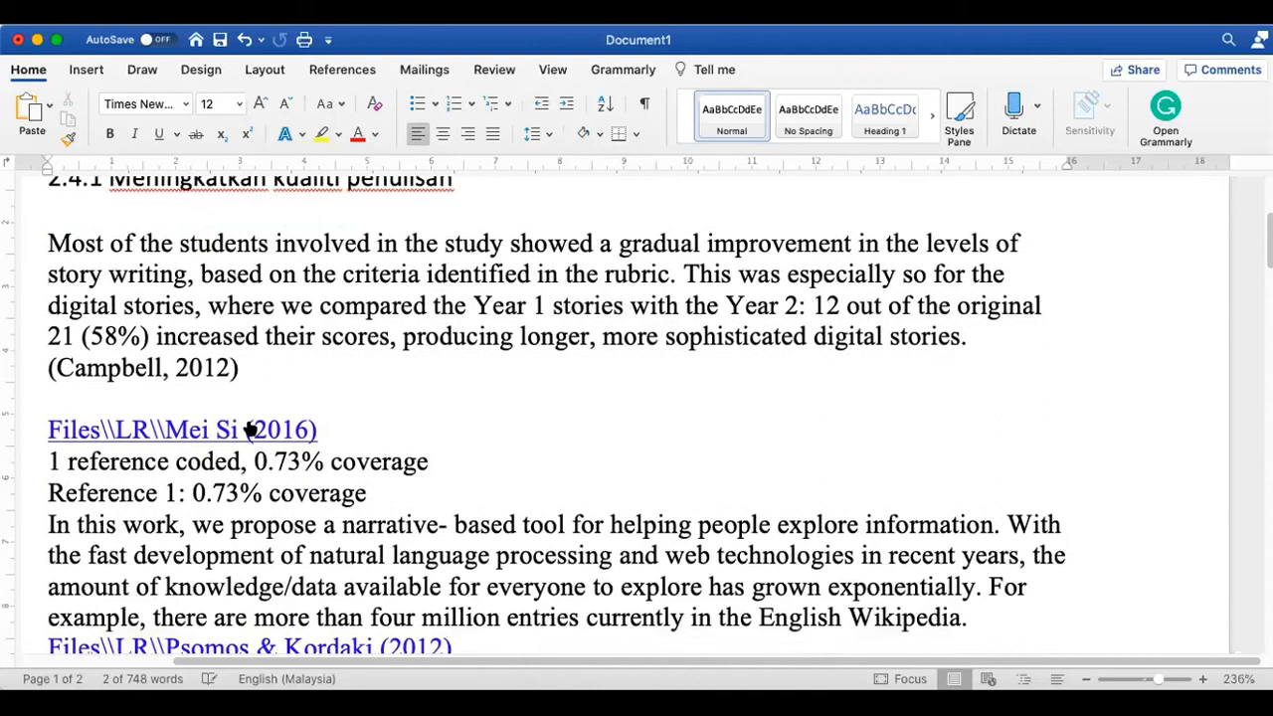
# Add the author citation with year 2016 after the "narrative-based tool" excerpt, delete its source link and coverage lines, and insert a blank line below
pyautogui.scroll(-2, 249, 430)
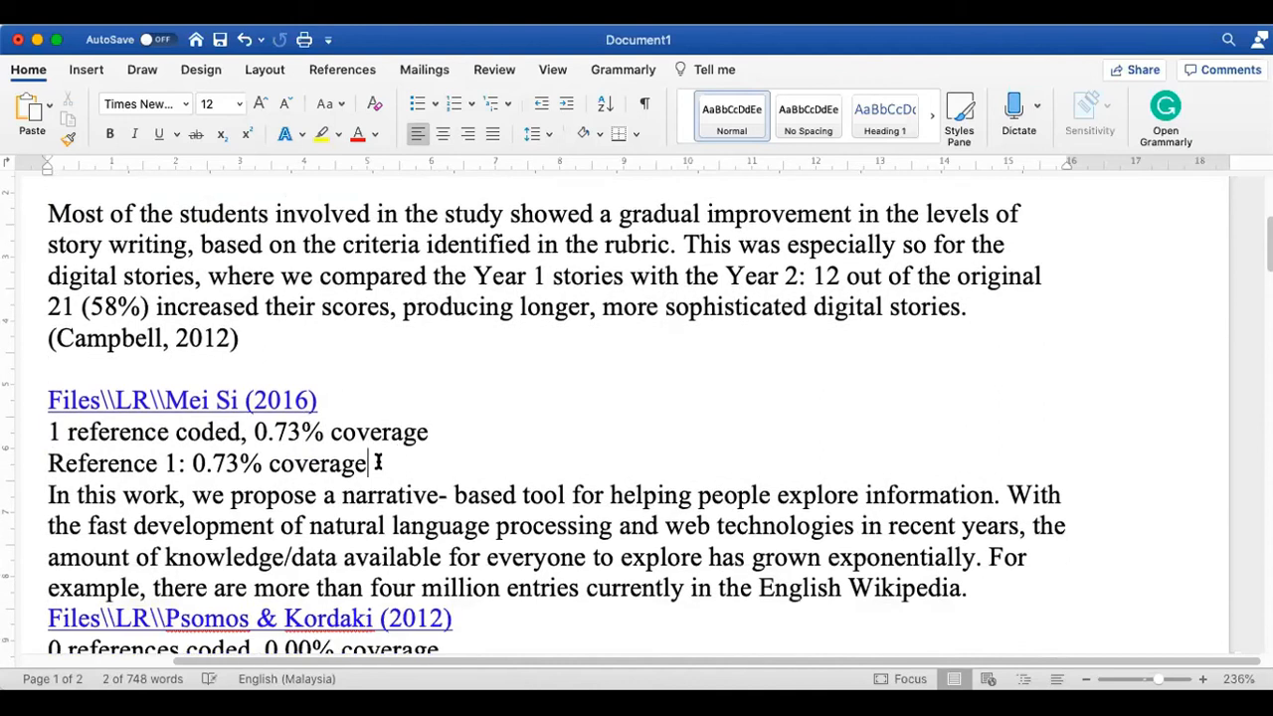
pyautogui.click(979, 588)
pyautogui.write('(Mei S')
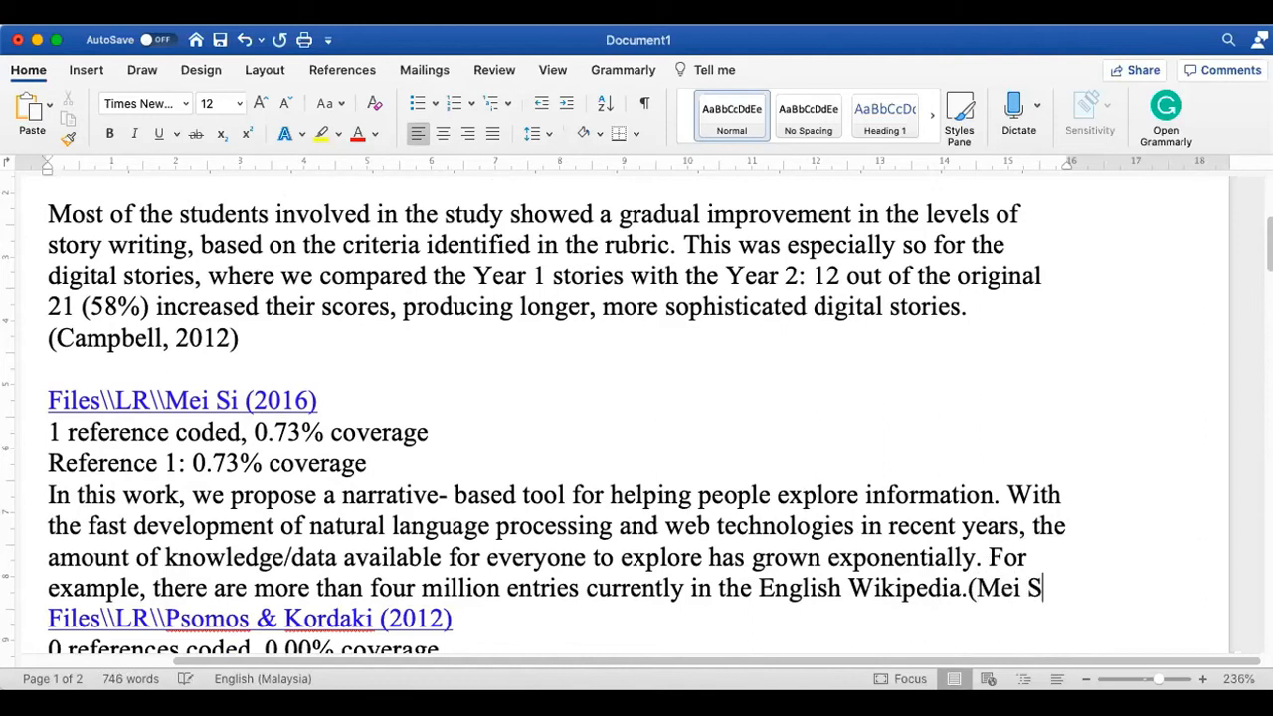
pyautogui.write('i 2016)')
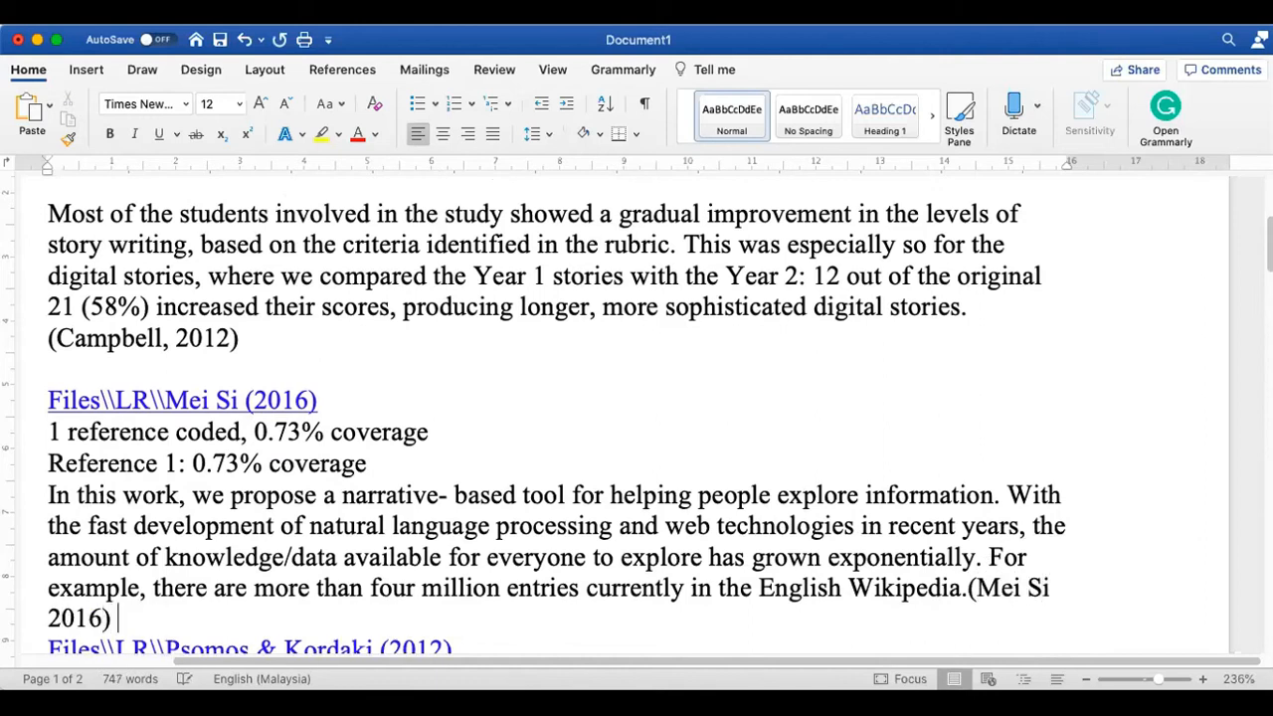
pyautogui.moveTo(437, 494); pyautogui.dragTo(17, 402)
pyautogui.moveTo(378, 459); pyautogui.dragTo(23, 407)
pyautogui.press('BackSpace')
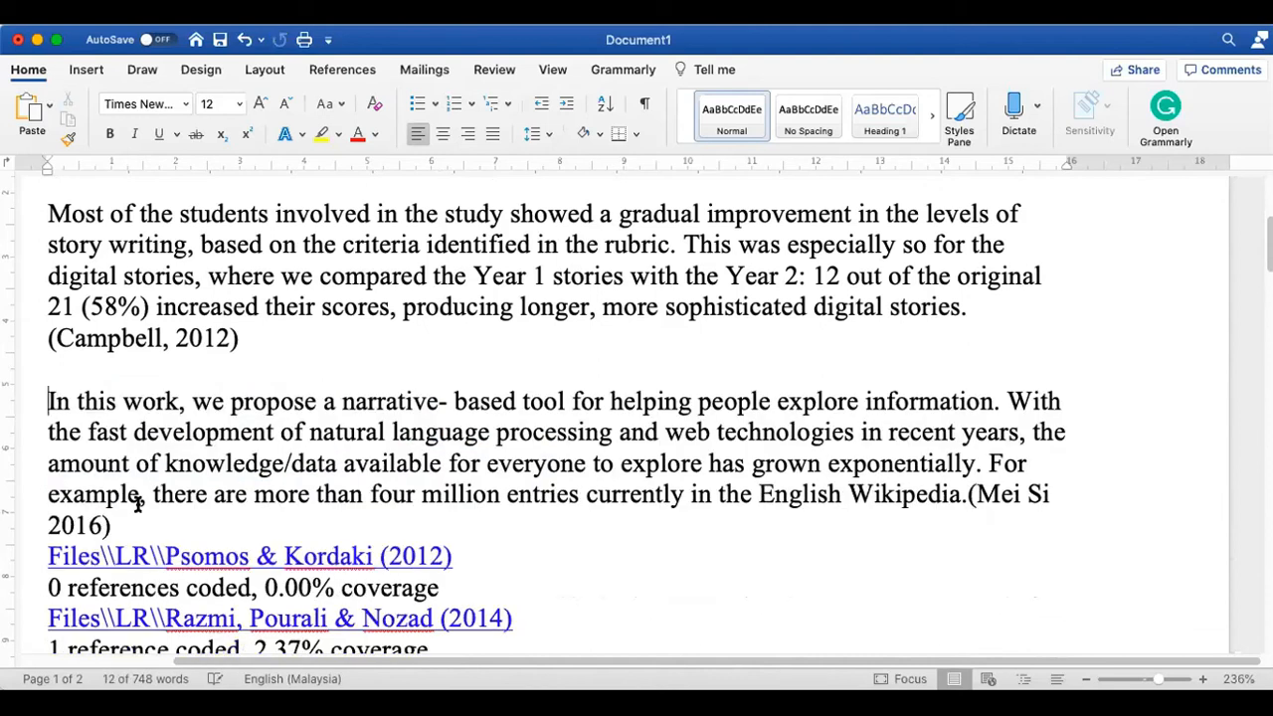
pyautogui.scroll(-1, 134, 512)
pyautogui.press('Return')
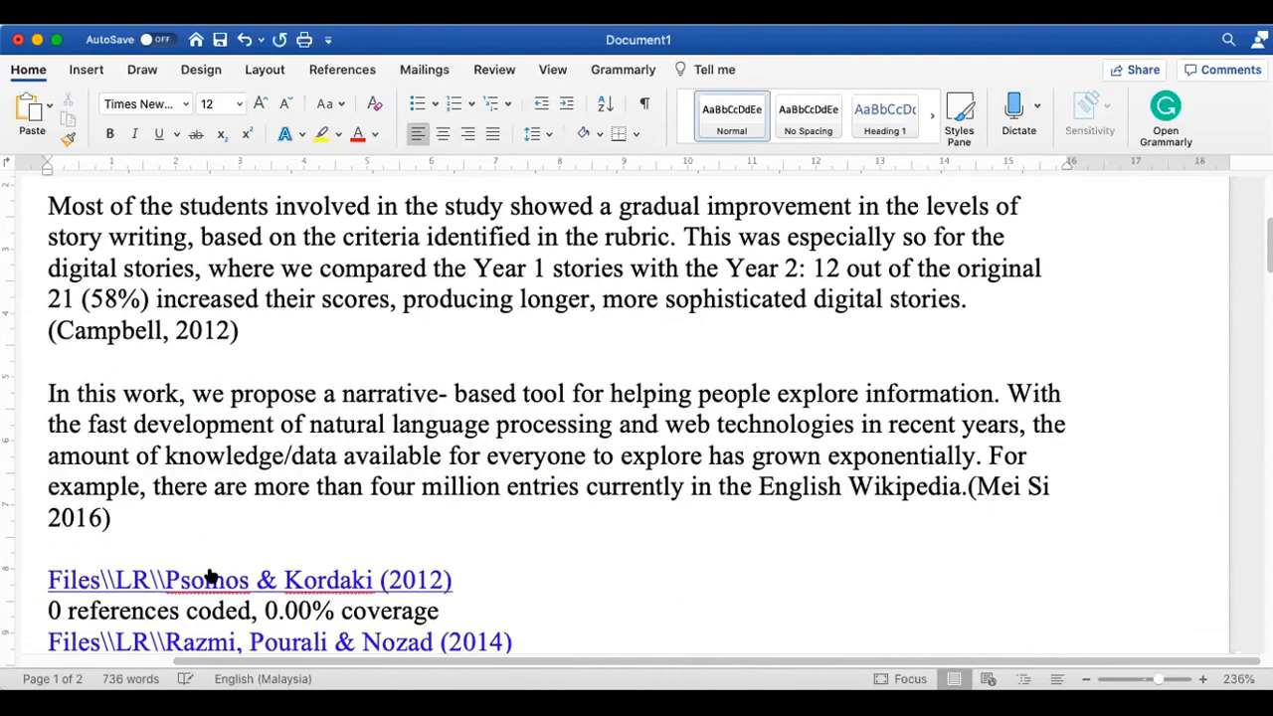
# Add the two-author citation with year 2012 after the "Digital storytelling technique" excerpt and delete both source links and coverage lines above it
pyautogui.scroll(-3, 286, 588)
pyautogui.scroll(-3, 457, 522)
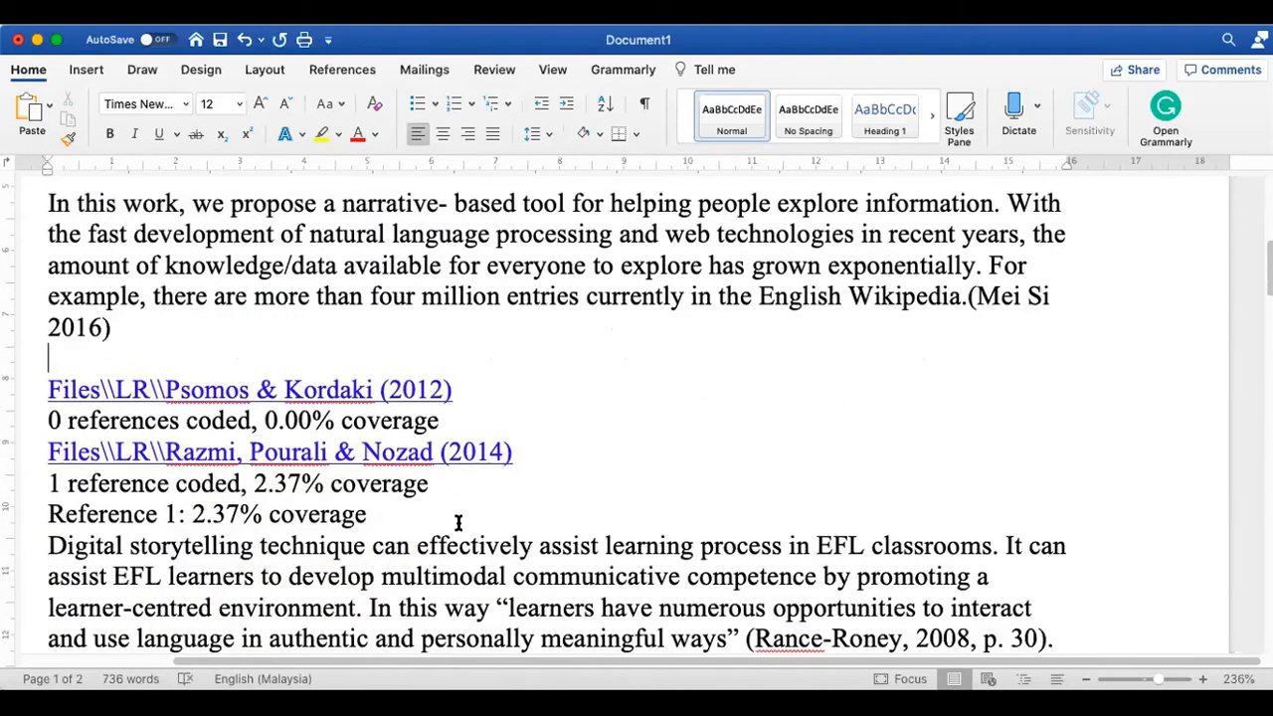
pyautogui.scroll(-3, 438, 507)
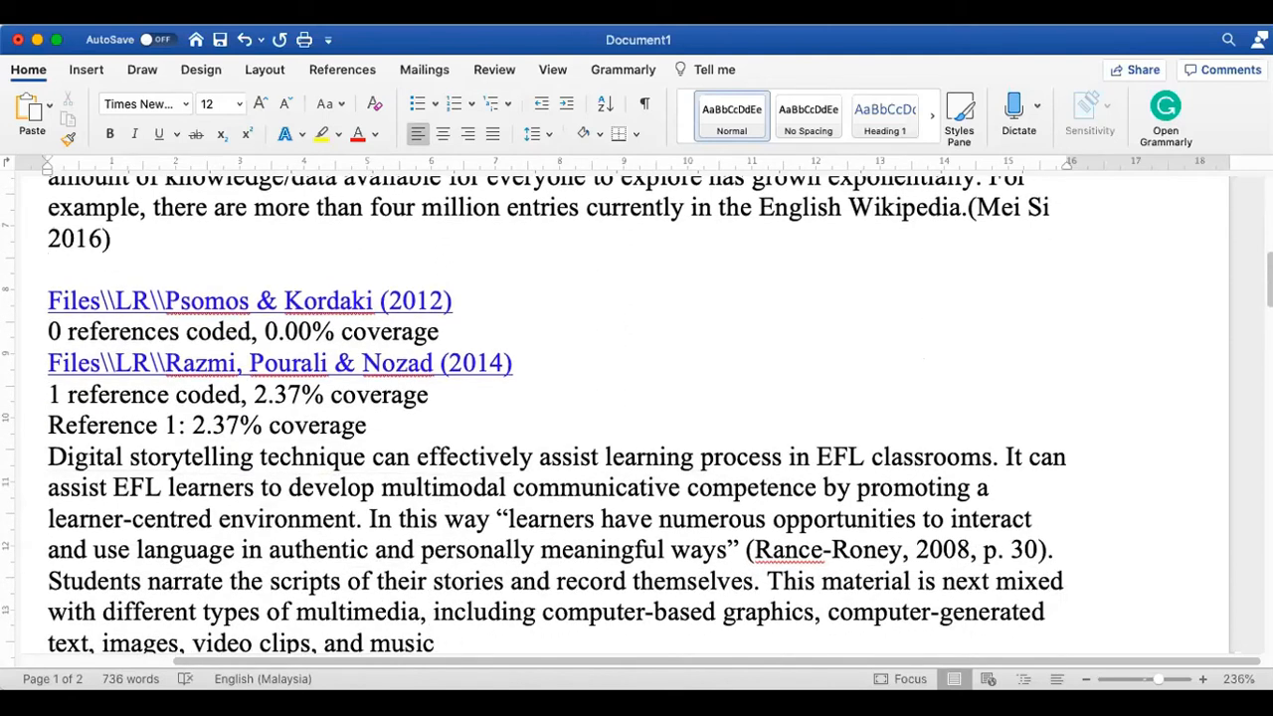
pyautogui.write('(Psomos ')
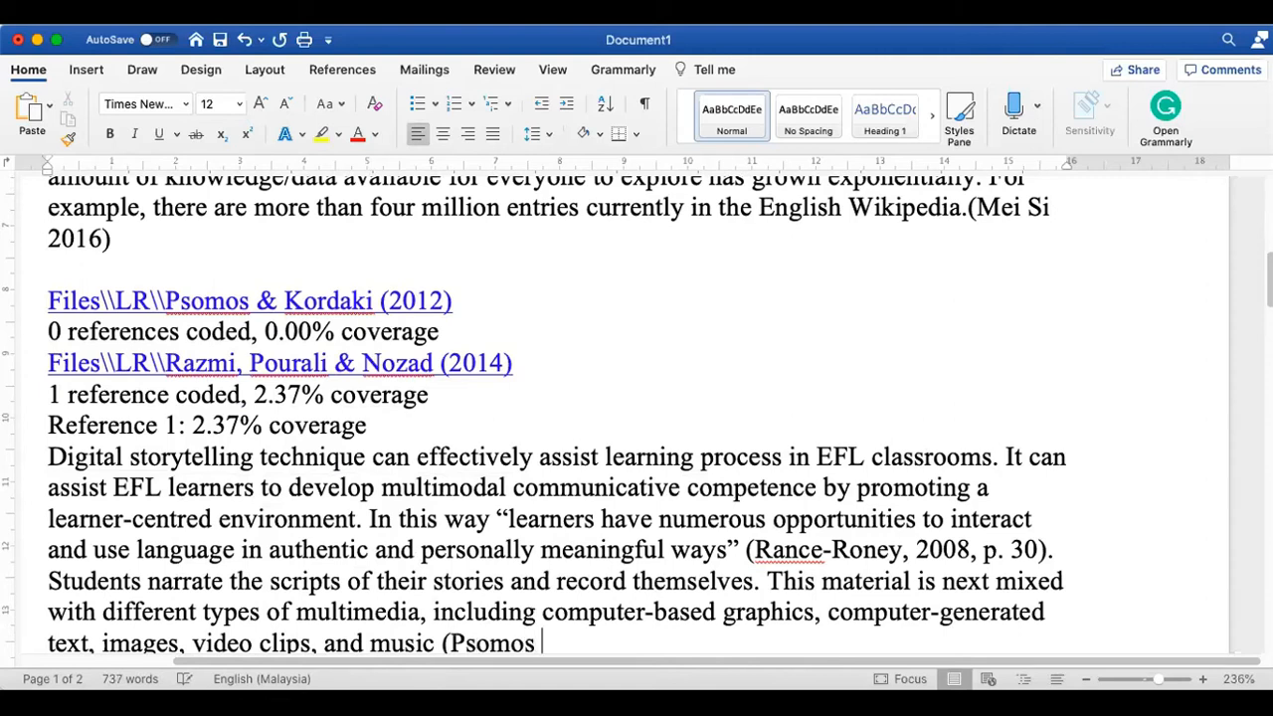
pyautogui.write('& Korda')
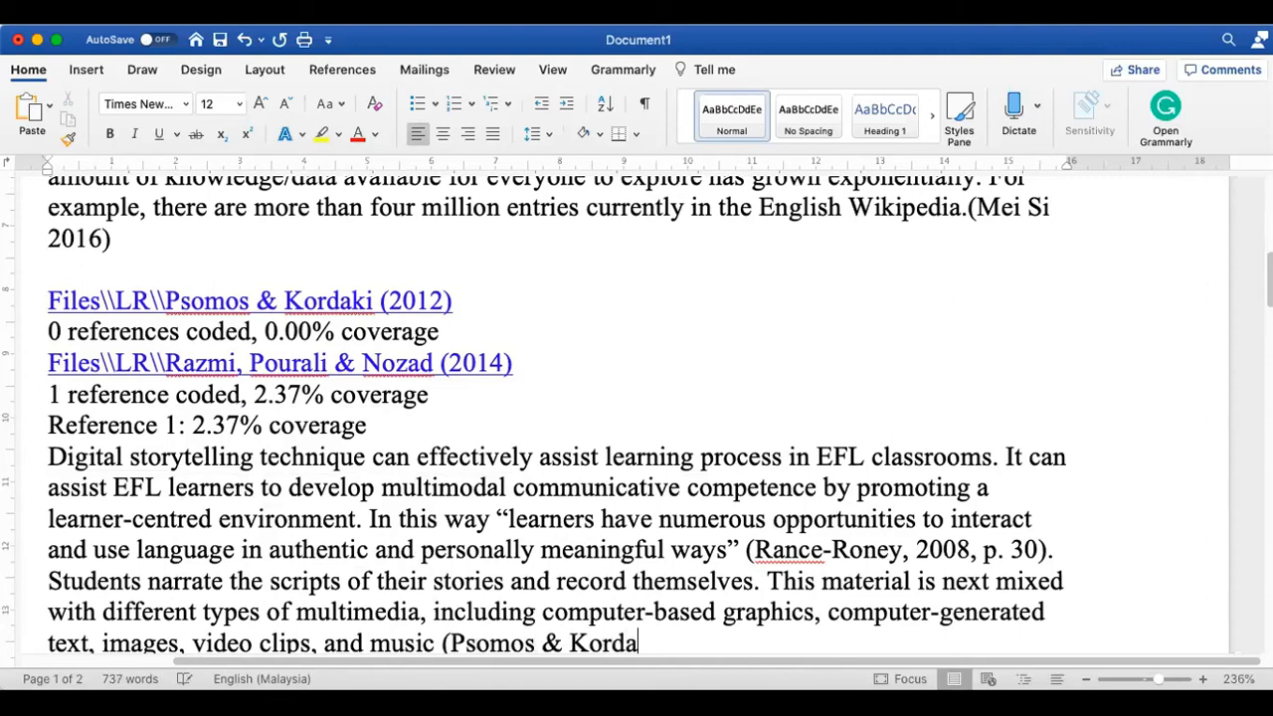
pyautogui.write('ki 2012)')
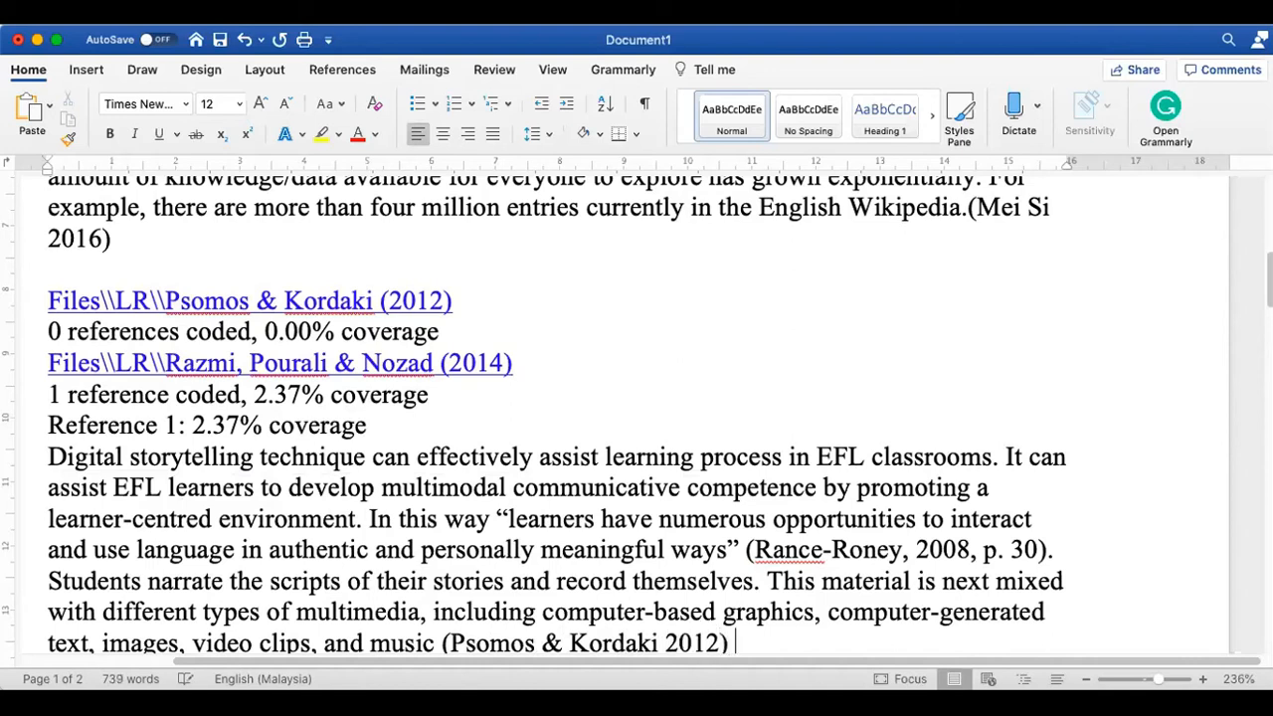
pyautogui.moveTo(393, 426); pyautogui.dragTo(32, 306)
pyautogui.press('BackSpace')
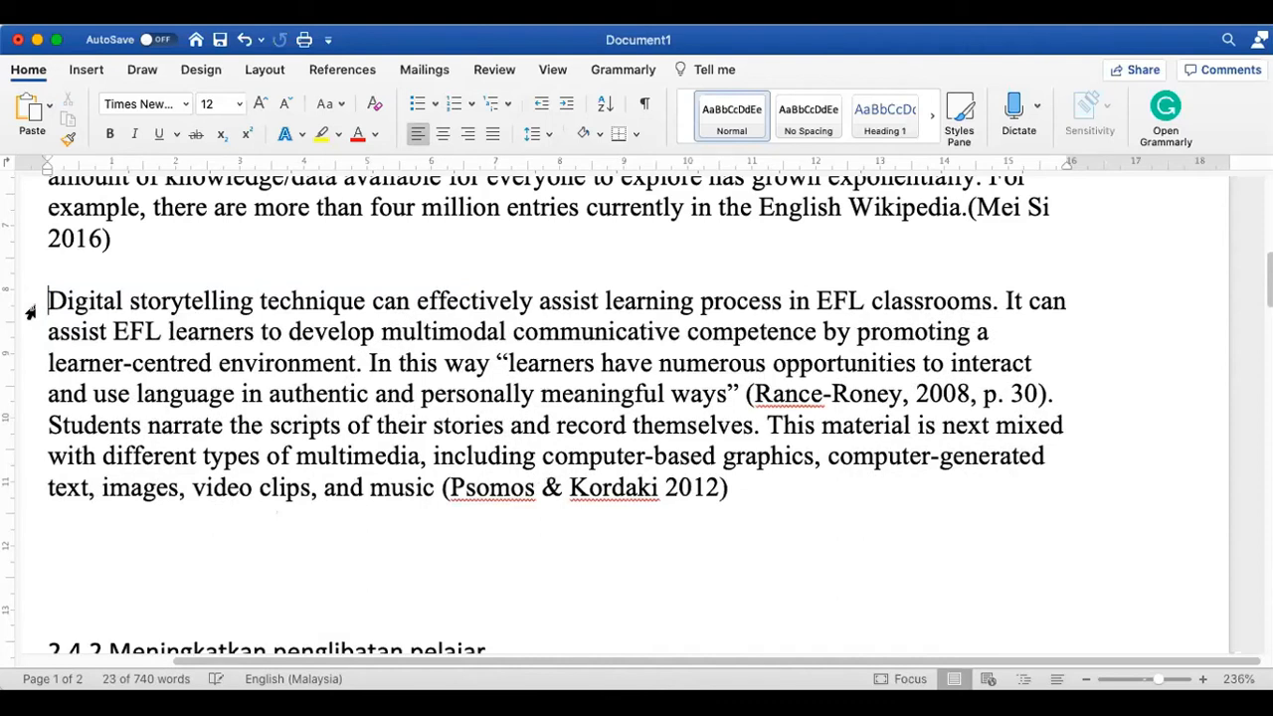
# Review the cleaned excerpts and their in-text citations under heading 2.4.1
pyautogui.scroll(10, 105, 582)
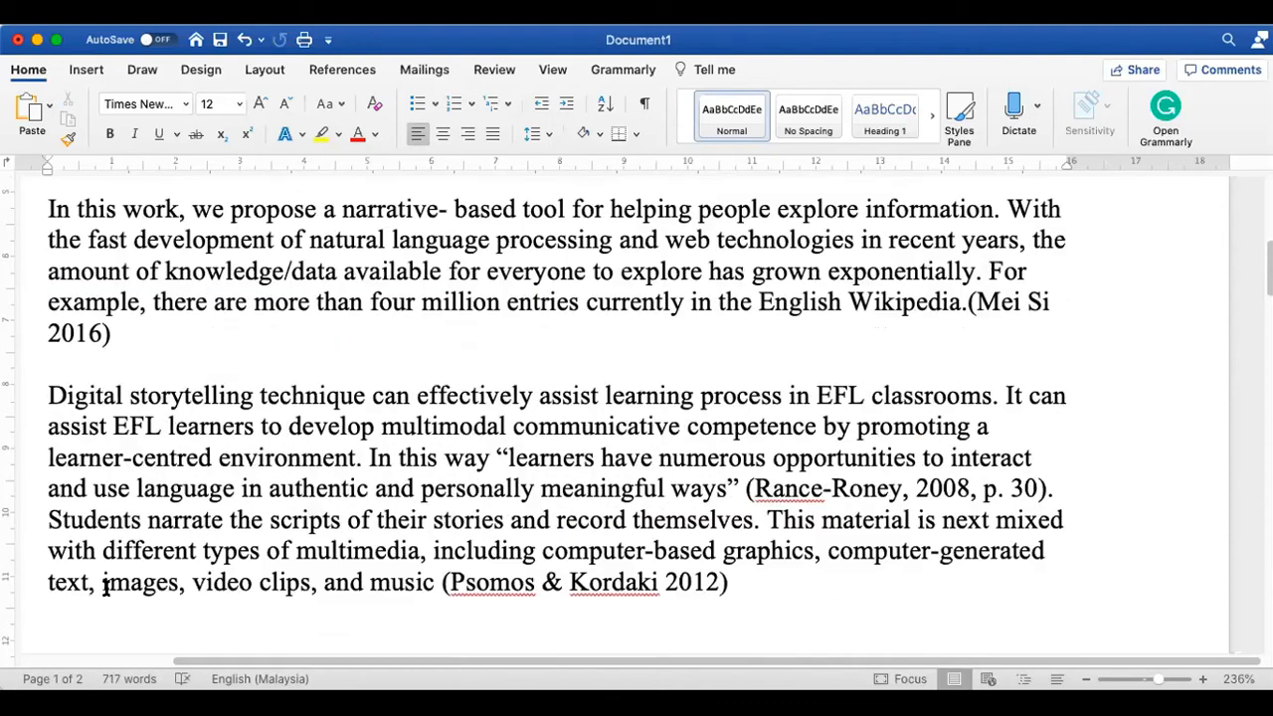
pyautogui.scroll(2, 105, 588)
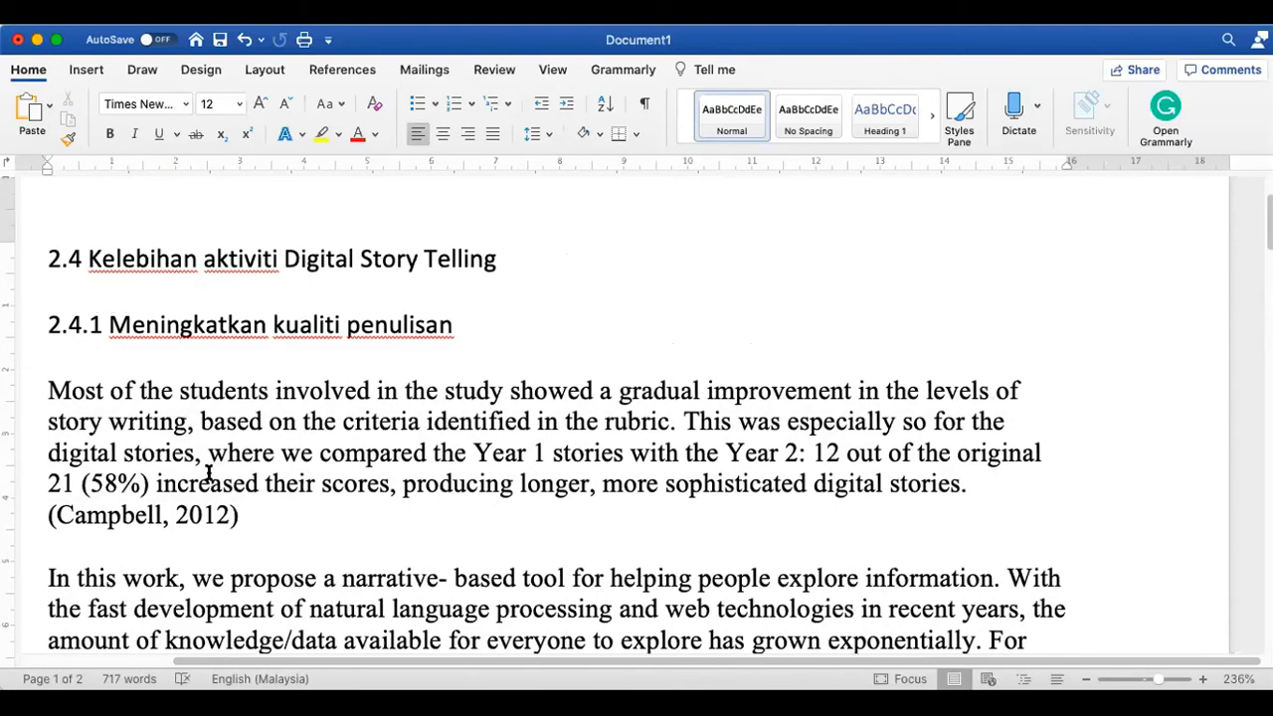
pyautogui.scroll(-1, 297, 434)
pyautogui.scroll(-1, 308, 427)
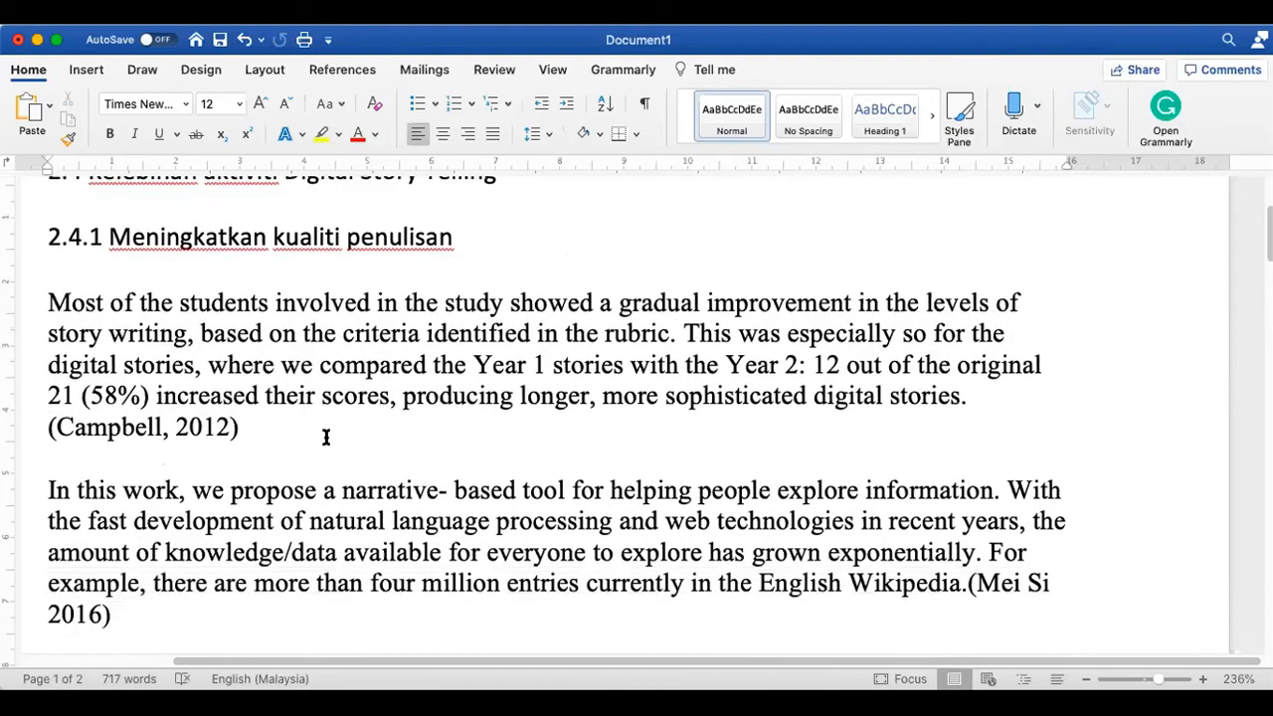
pyautogui.click(312, 427)
pyautogui.scroll(-2, 384, 460)
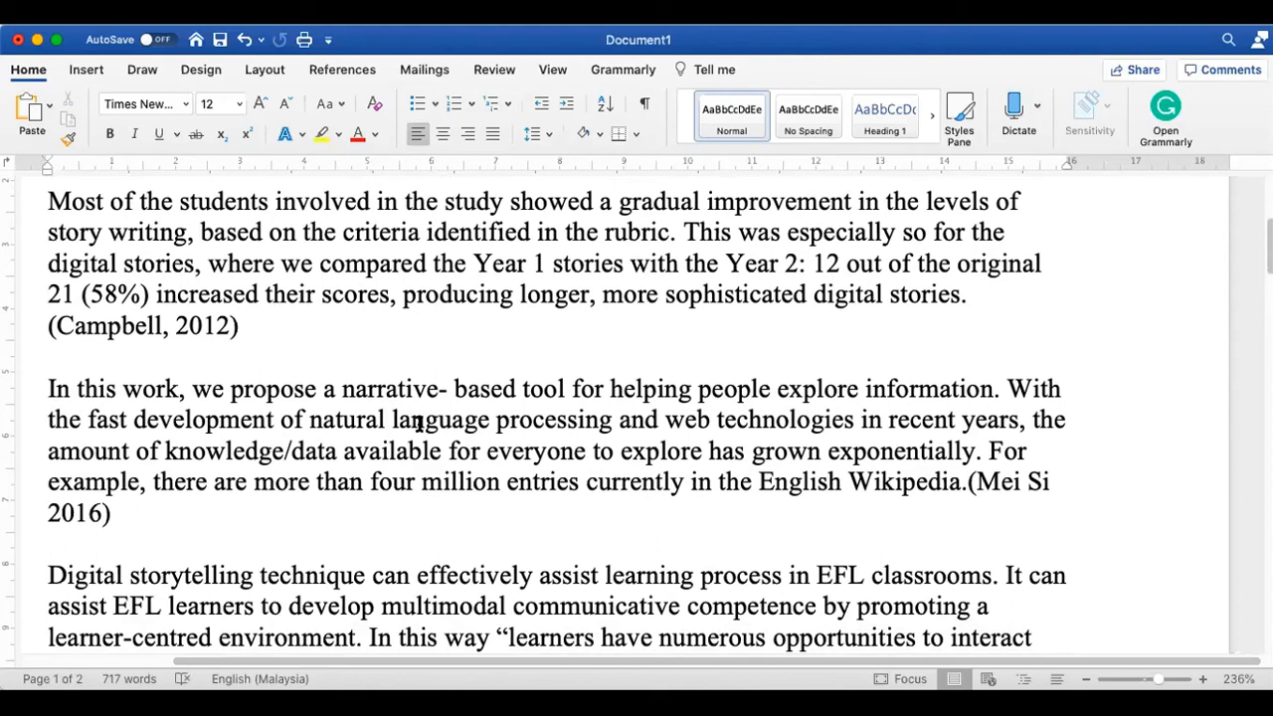
pyautogui.scroll(2, 400, 393)
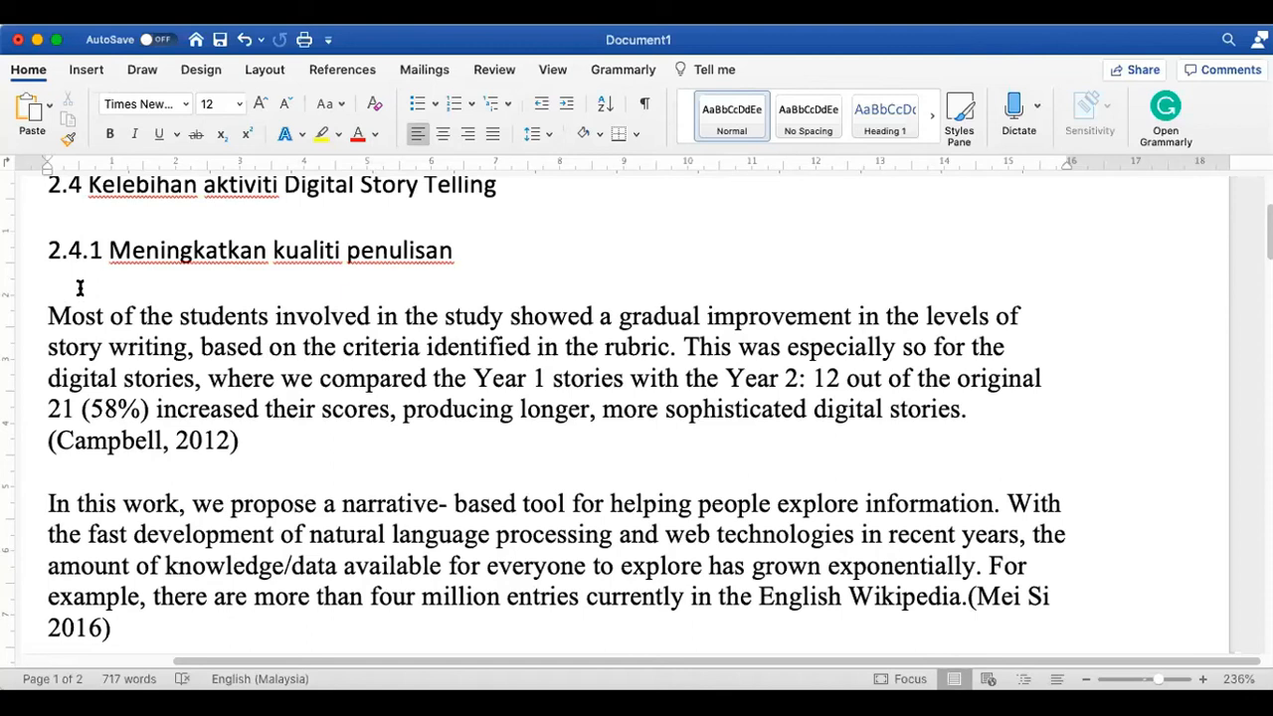
pyautogui.scroll(-3, 50, 318)
pyautogui.scroll(-4, 49, 318)
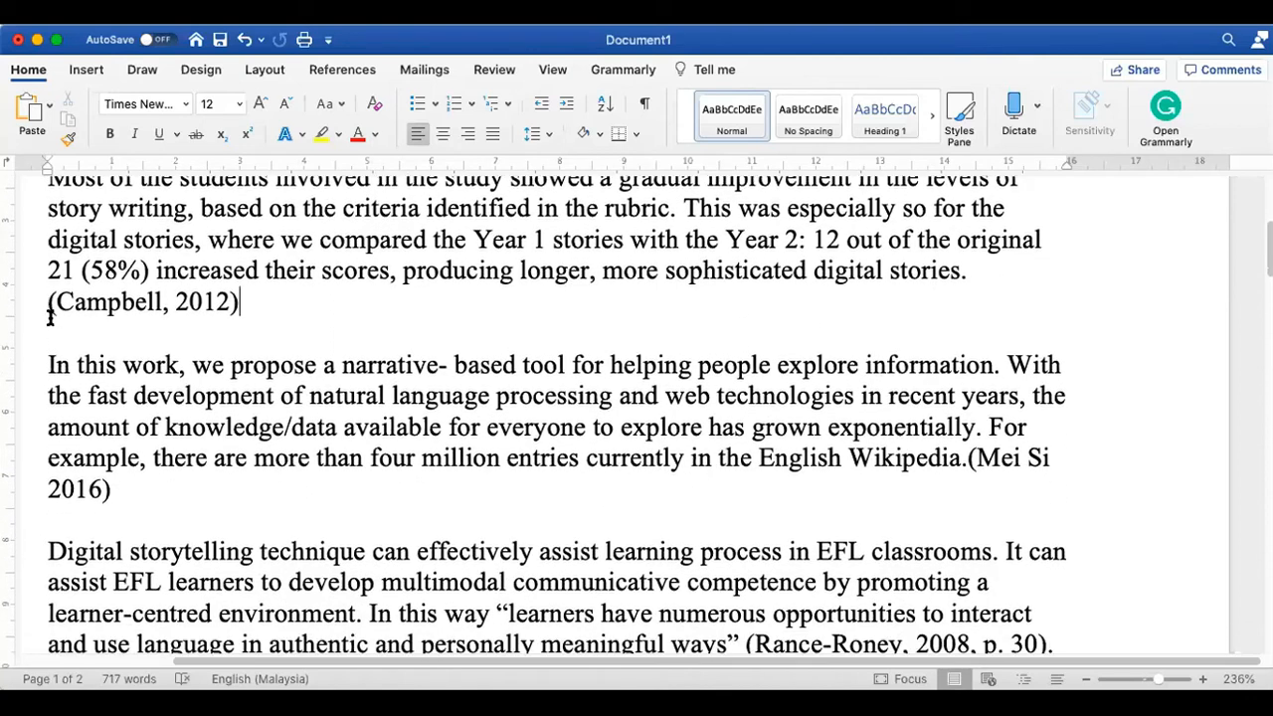
pyautogui.scroll(-1, 50, 319)
pyautogui.scroll(7, 50, 318)
pyautogui.scroll(-1, 50, 318)
pyautogui.scroll(1, 50, 316)
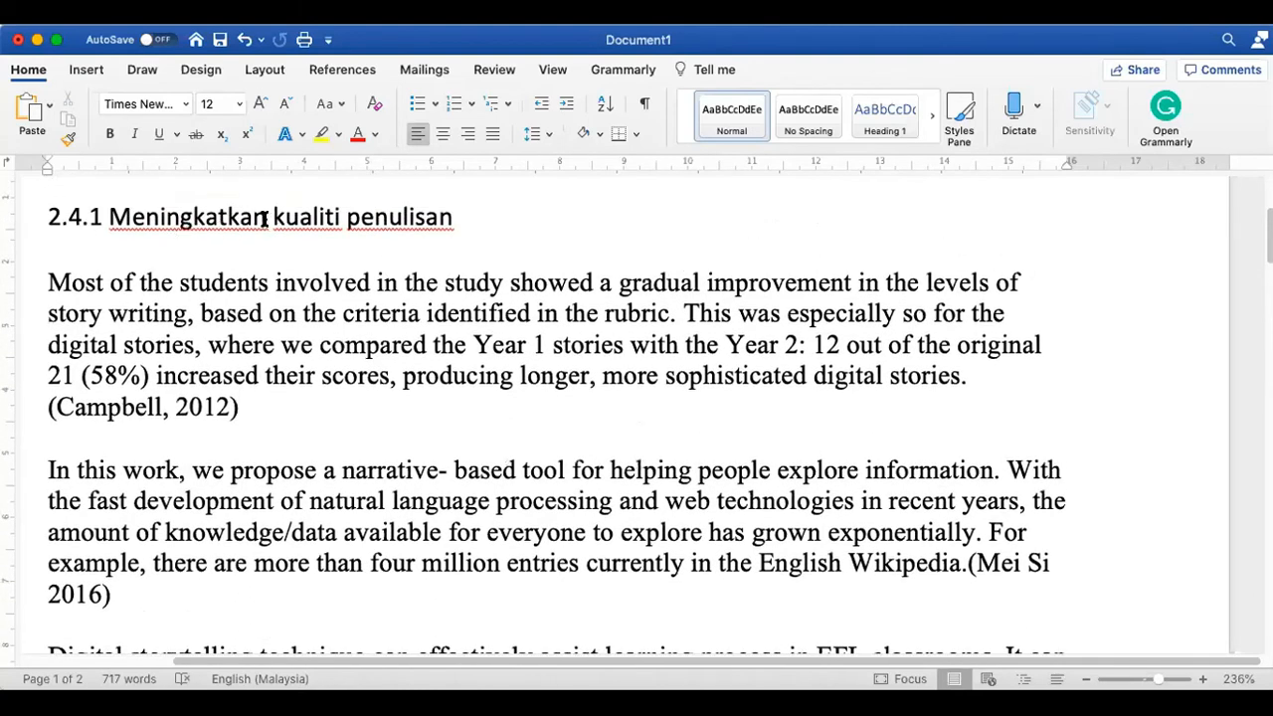
# Insert an extra blank line between heading 2.4.1 and the first excerpt
pyautogui.click(57, 259)
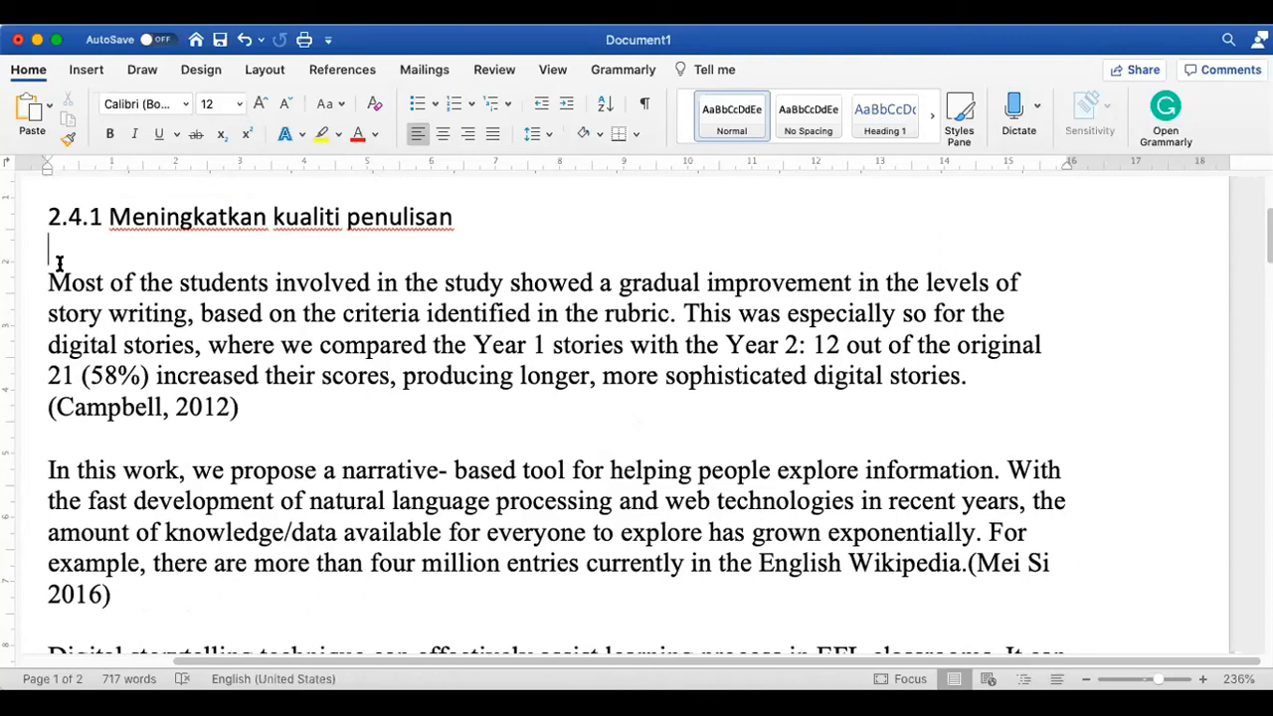
pyautogui.press('Return')
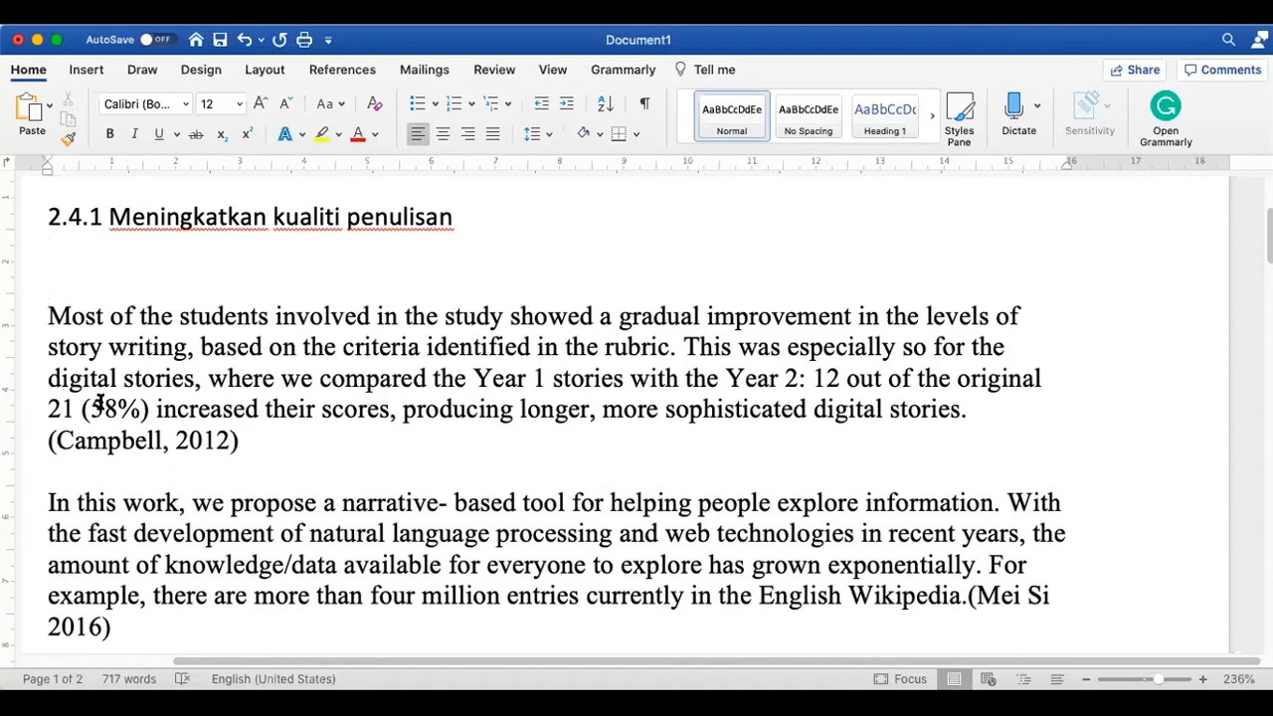
pyautogui.scroll(-5, 162, 449)
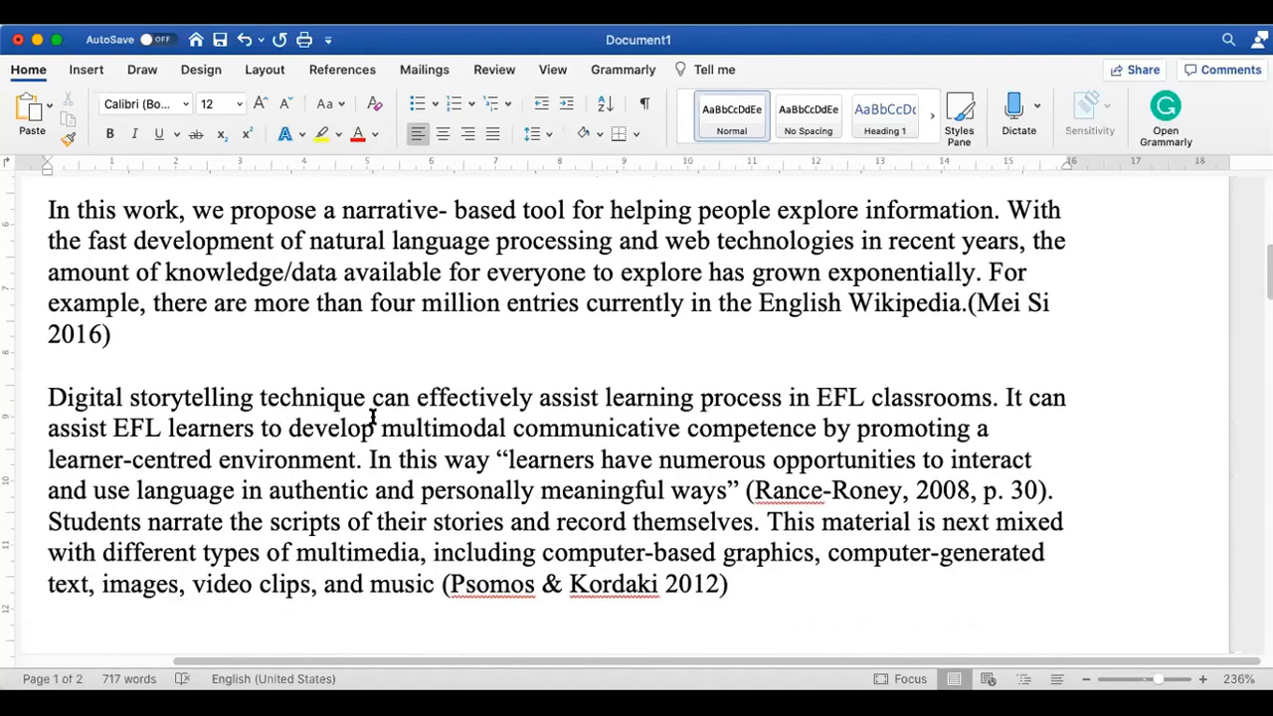
pyautogui.scroll(3, 391, 448)
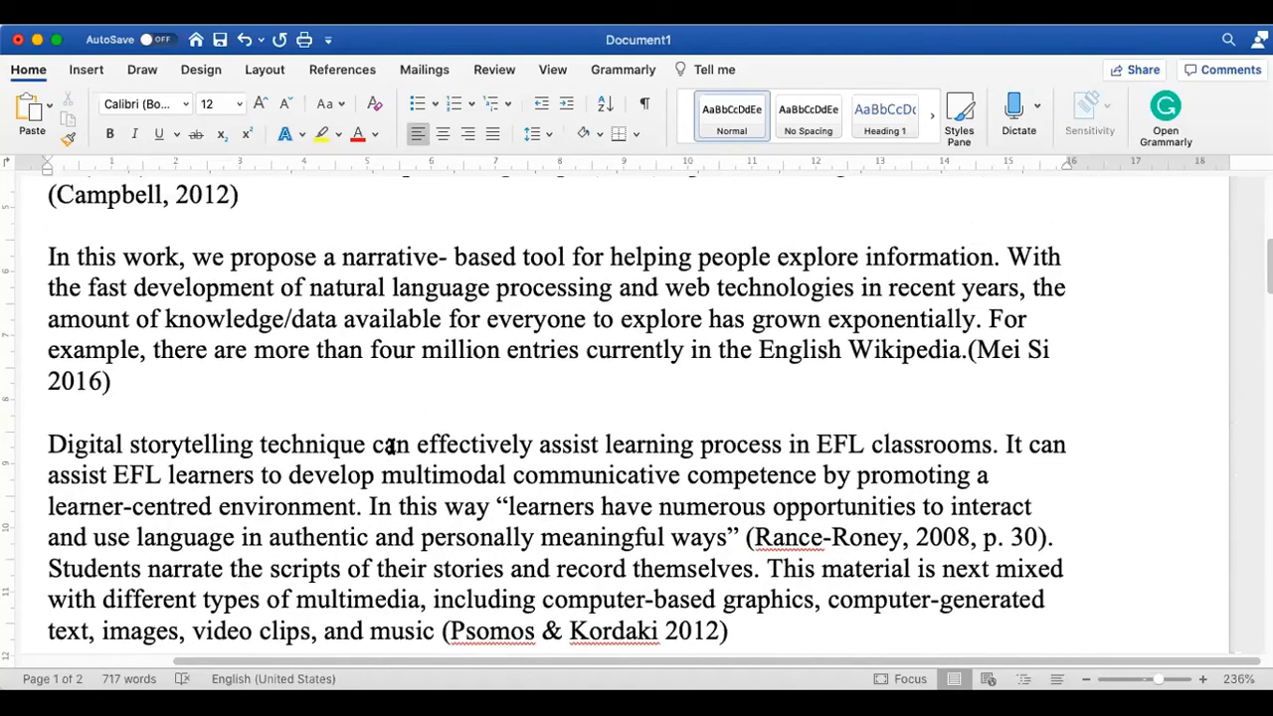
pyautogui.scroll(3, 390, 448)
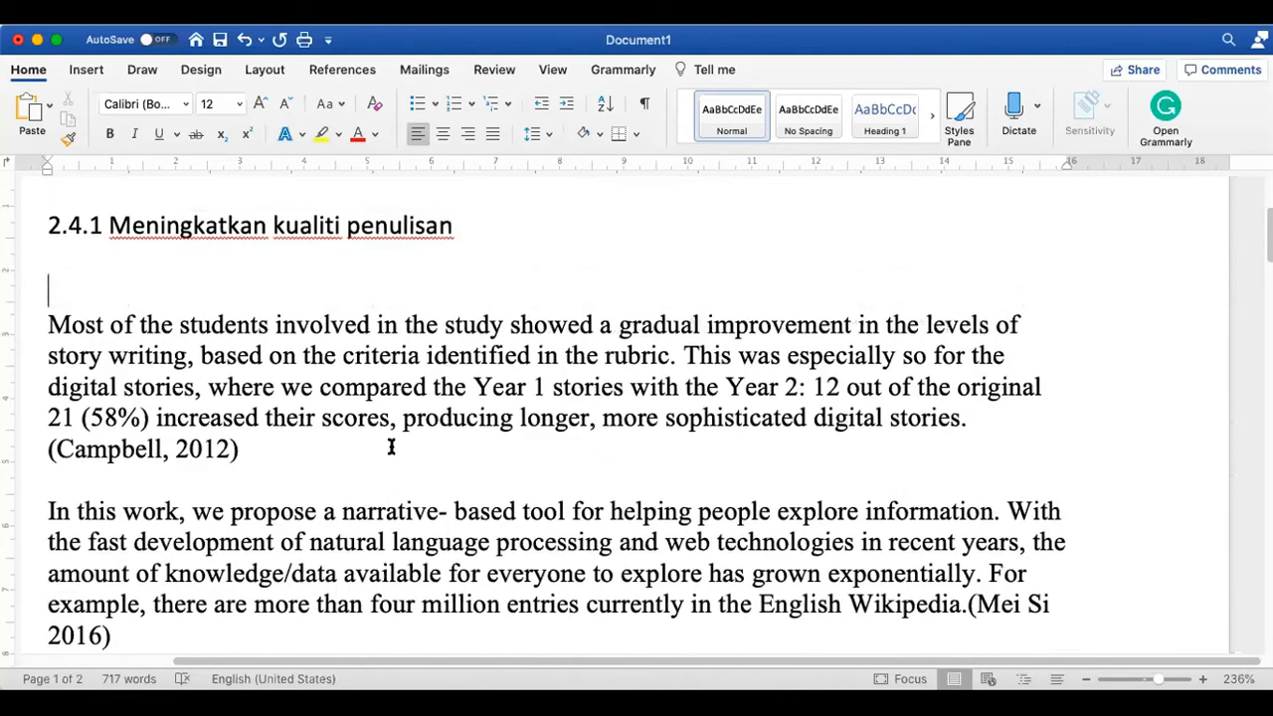
# Begin an introductory sentence under heading 2.4.1 with "Berdasarkan kajian lepas didapati bahawan DST dapat meningkatkan"
pyautogui.click(162, 295)
pyautogui.write('Berd')
pyautogui.write('asar')
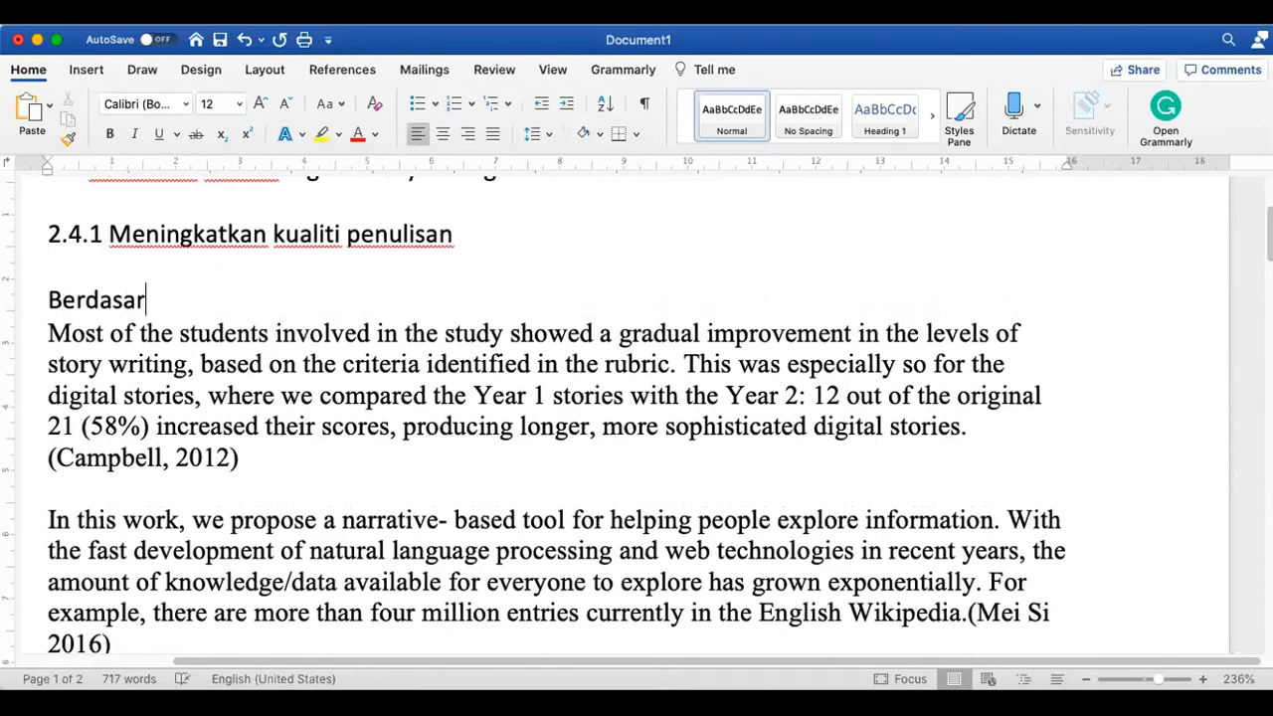
pyautogui.write('kan kaji')
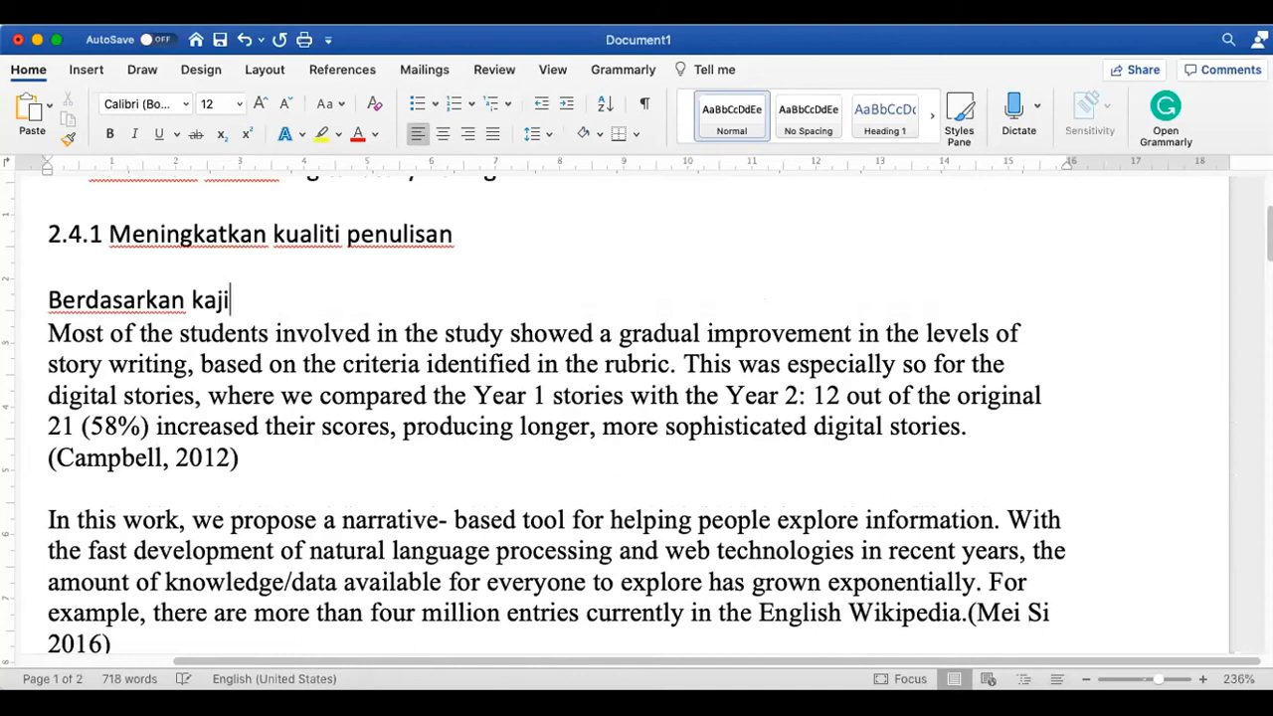
pyautogui.write('an lepas didapati bahaa')
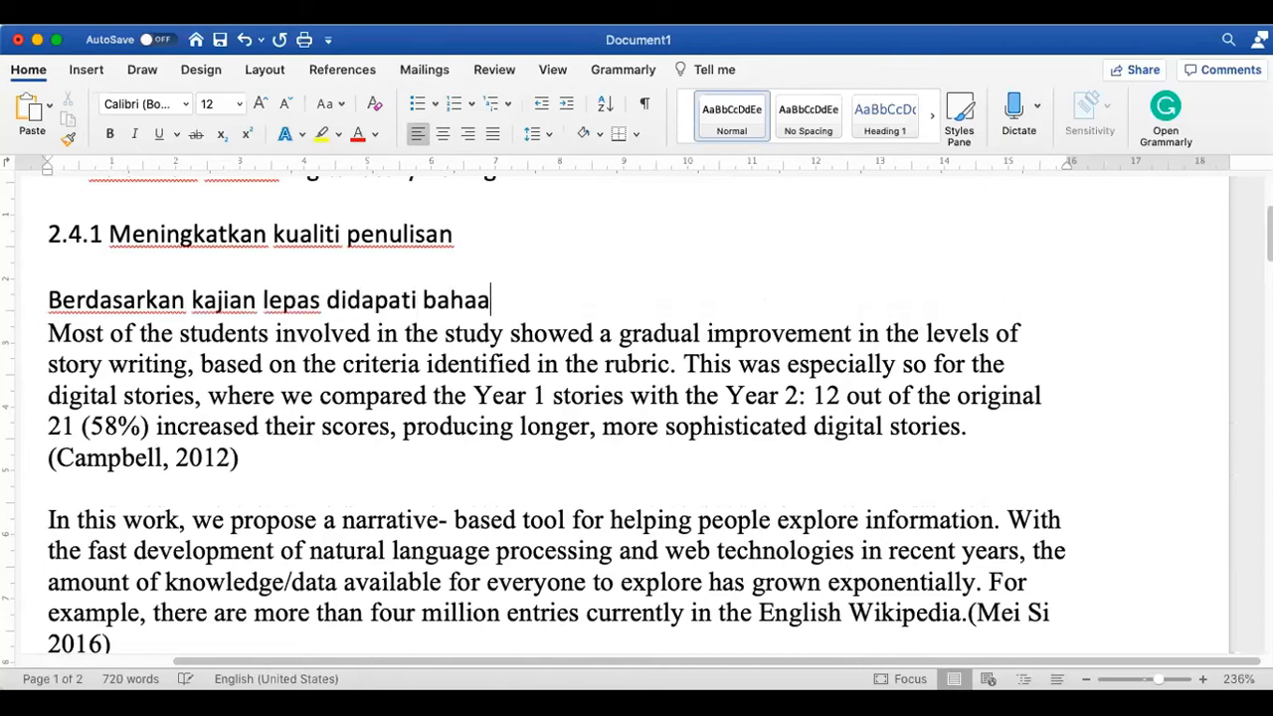
pyautogui.press('BackSpace')
pyautogui.write('wan DST dapat ming')
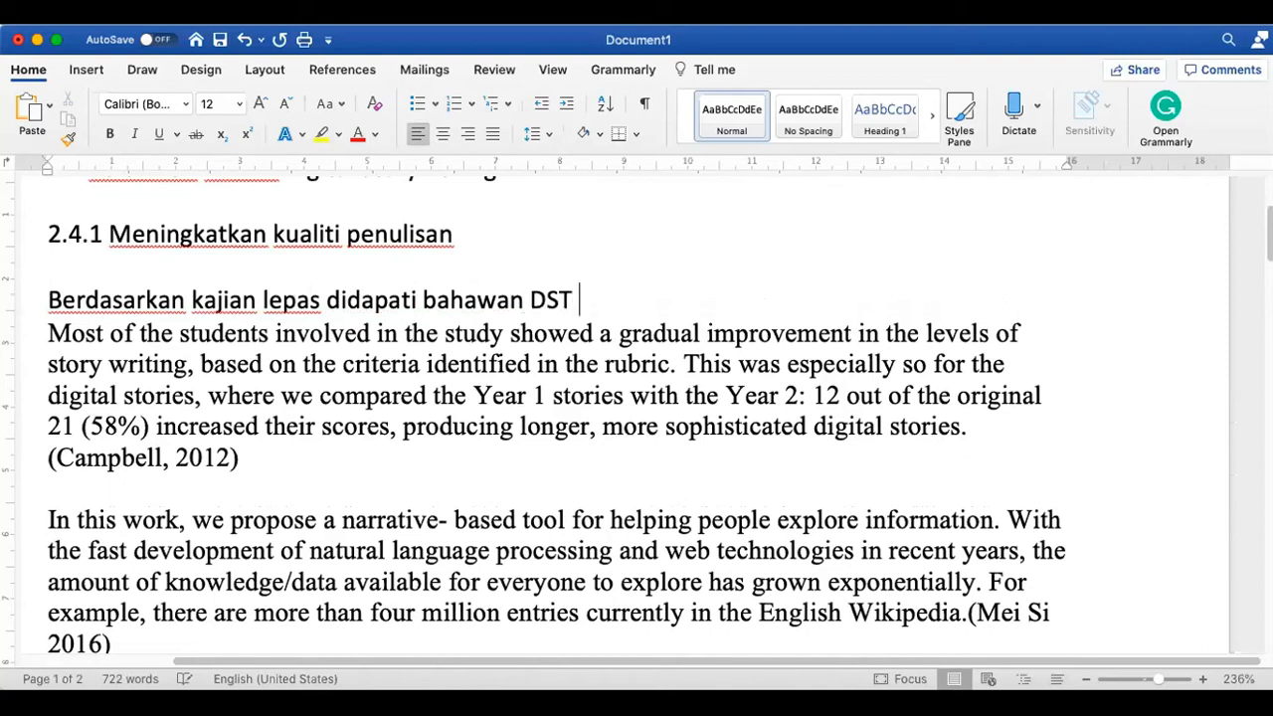
pyautogui.press('BackSpace')
pyautogui.press('BackSpace')
pyautogui.press('BackSpace')
pyautogui.write('neing')
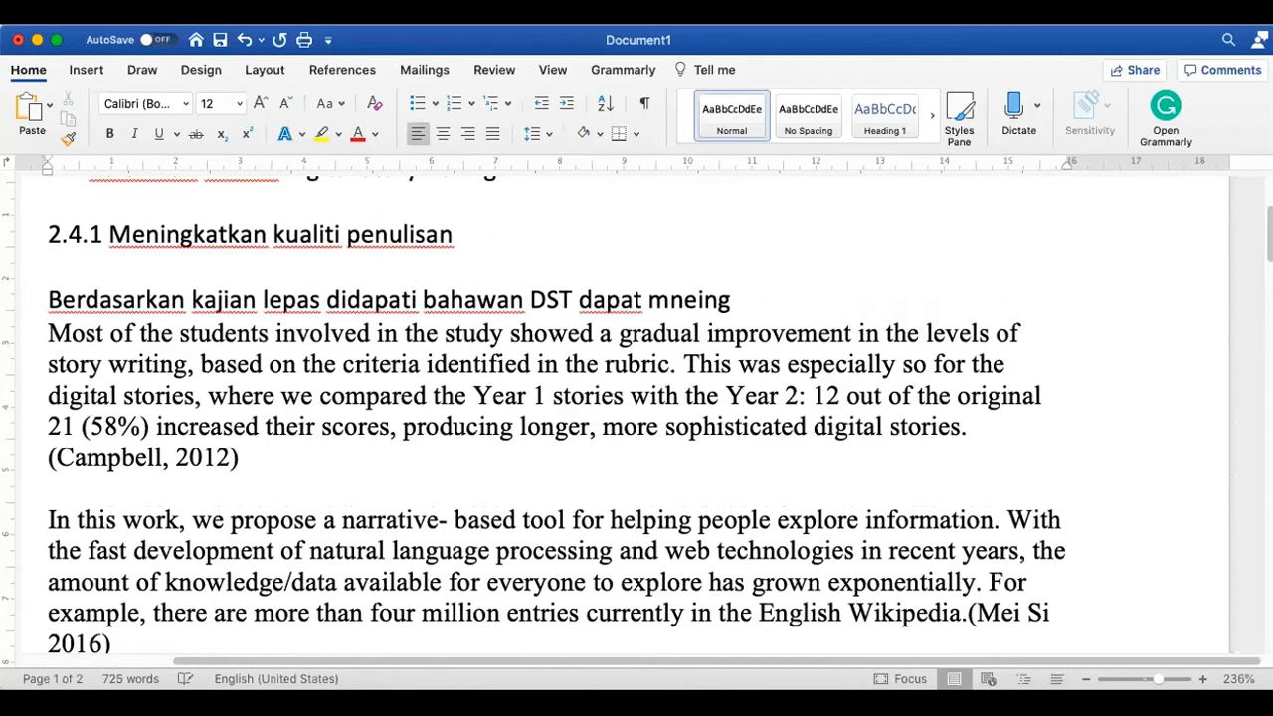
pyautogui.press('BackSpace')
pyautogui.press('BackSpace')
pyautogui.press('BackSpace')
pyautogui.press('BackSpace')
pyautogui.press('BackSpace')
pyautogui.write('eningkatkan')
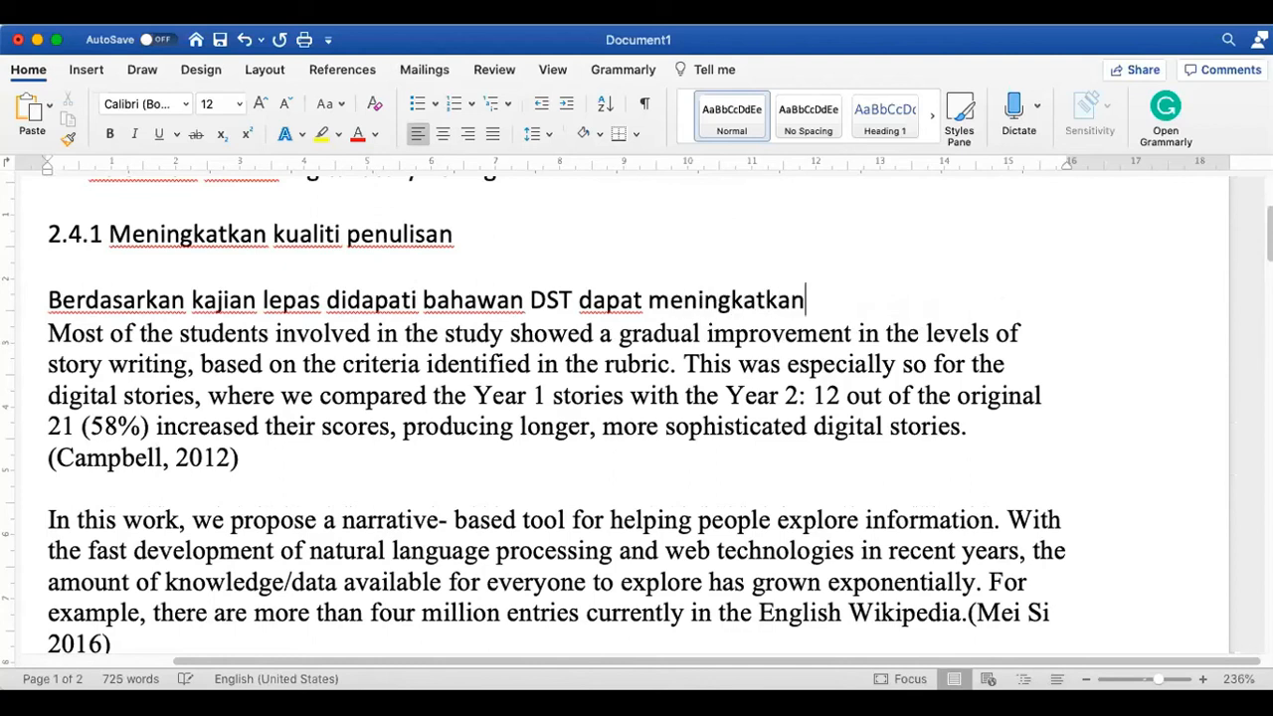
# Extend the introductory sentence with "kualiti penulsan pelajar"
pyautogui.write(' kual')
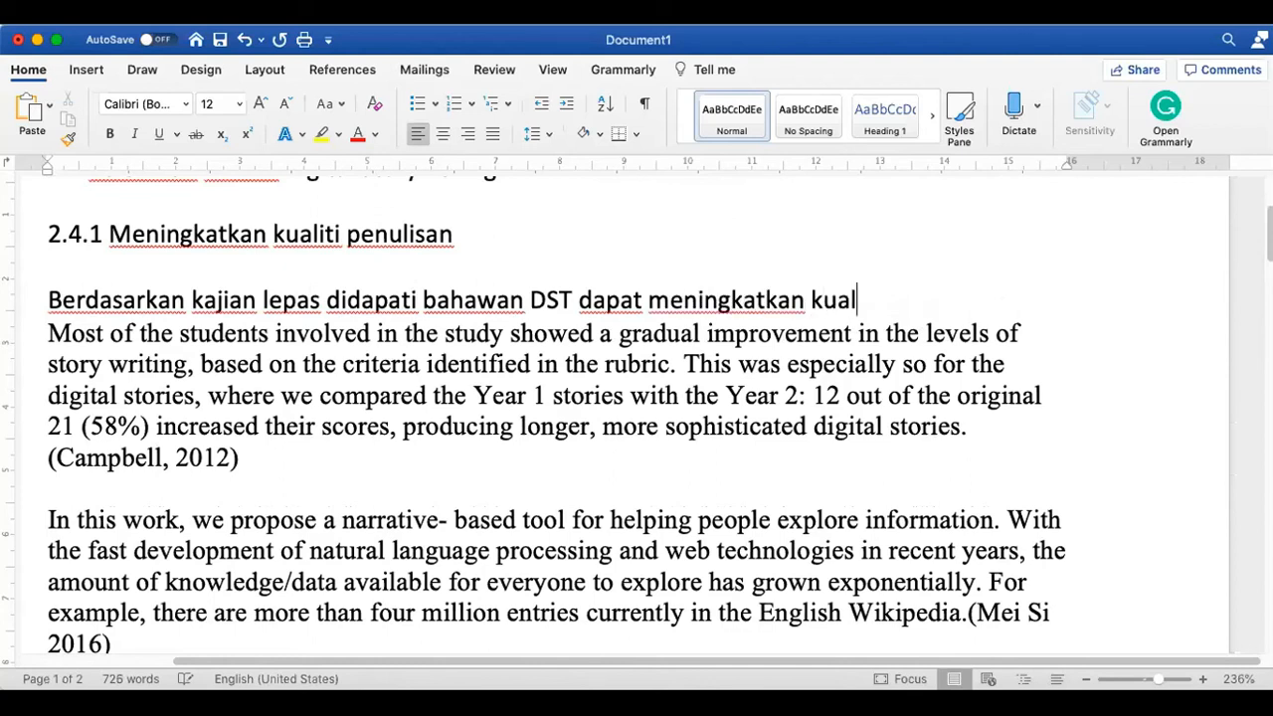
pyautogui.write('iti peni')
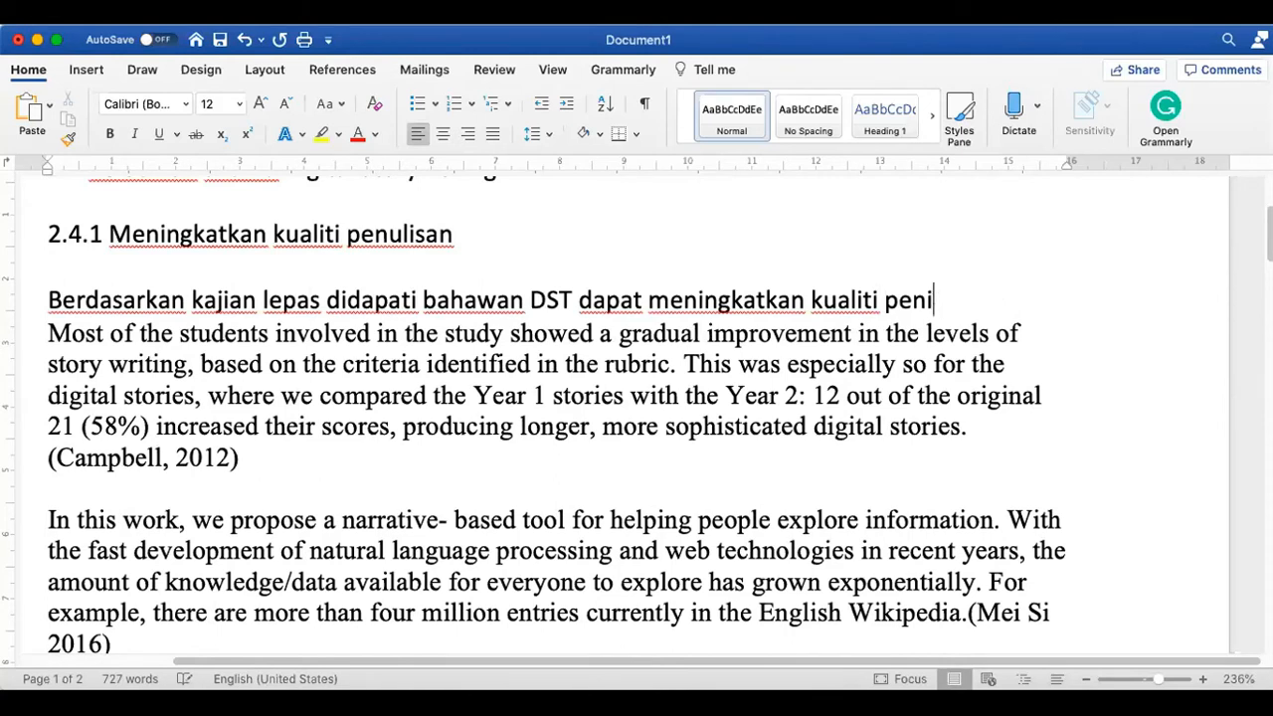
pyautogui.write('lulsanpelaj')
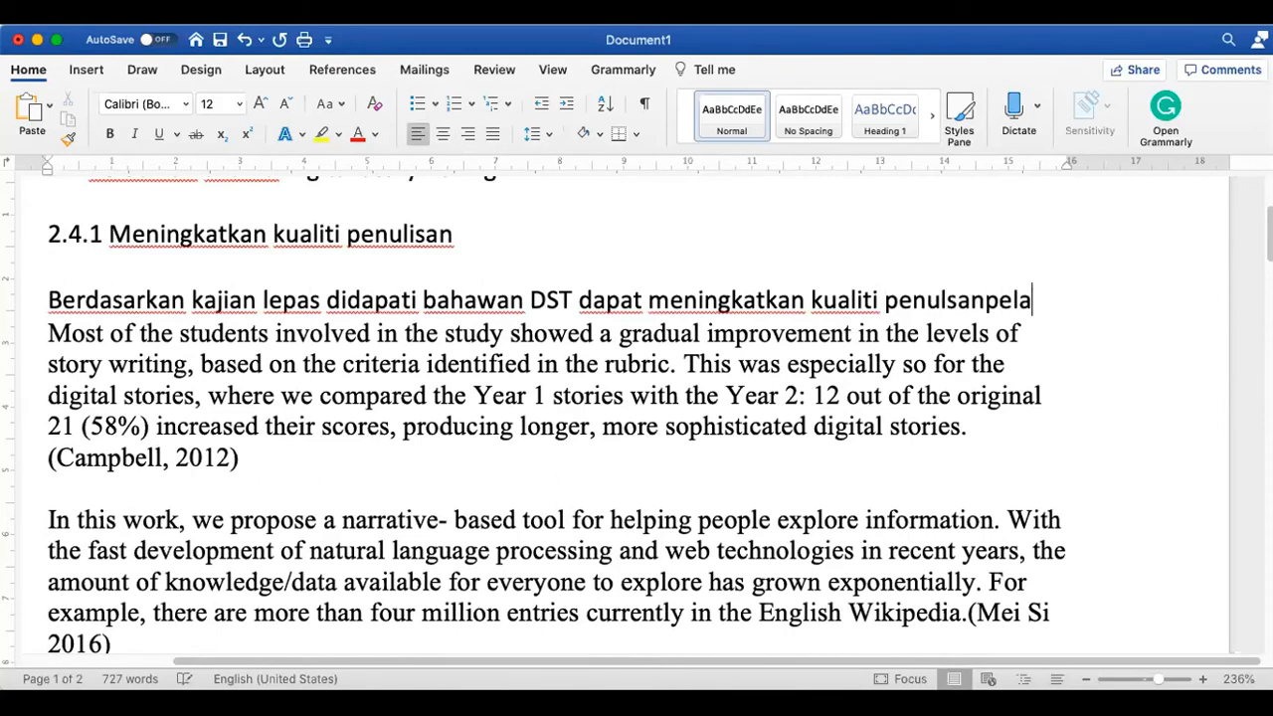
pyautogui.press('BackSpace')
pyautogui.press('BackSpace')
pyautogui.press('BackSpace')
pyautogui.press('BackSpace')
pyautogui.press('BackSpace')
pyautogui.write('palajr')
pyautogui.press('BackSpace')
pyautogui.press('BackSpace')
pyautogui.press('BackSpace')
pyautogui.press('BackSpace')
pyautogui.press('BackSpace')
pyautogui.press('BackSpace')
pyautogui.write('elajar')
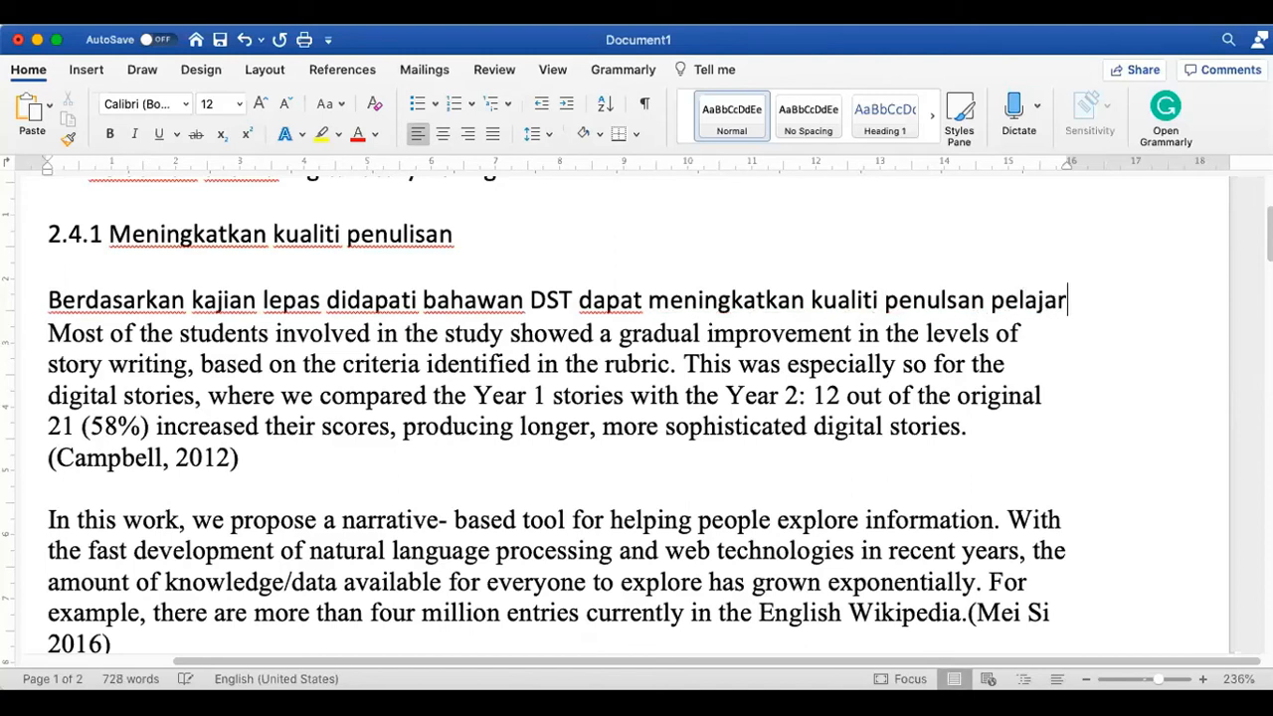
# Open a parenthesis after "pelajar" and copy in the first excerpt's 2012 author citation, followed by a semicolon
pyautogui.press('Return')
pyautogui.write('(')
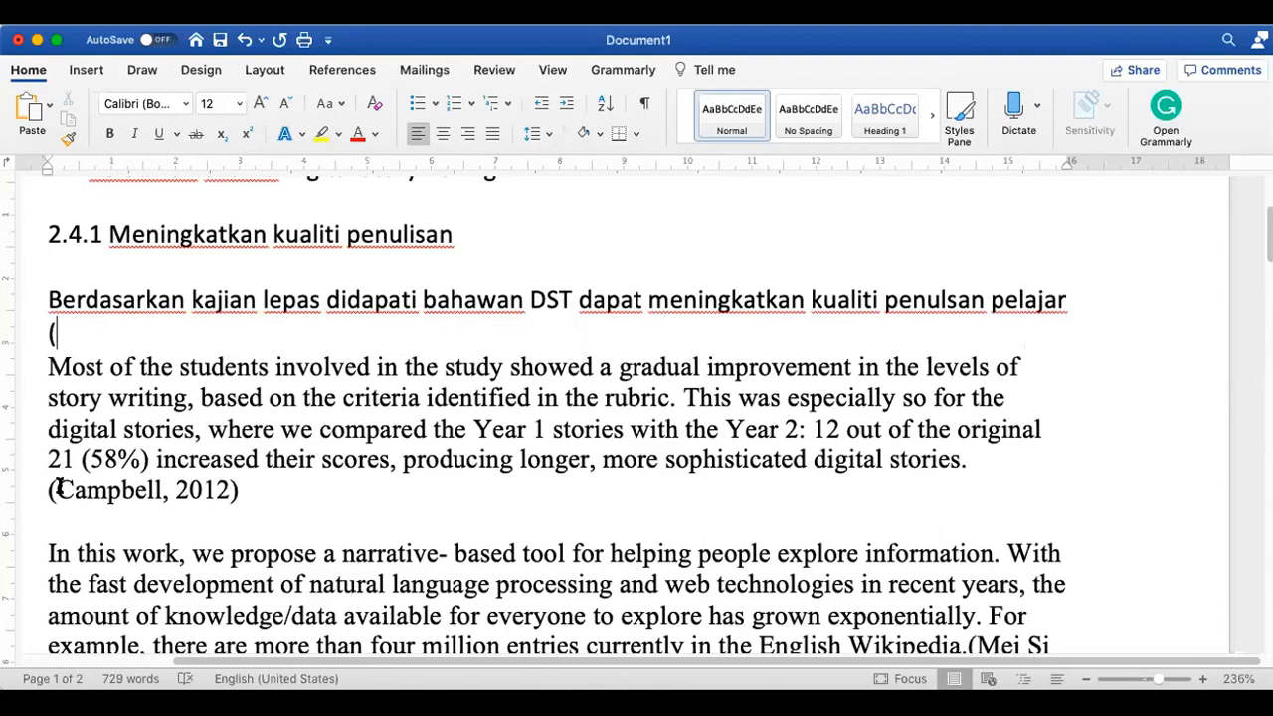
pyautogui.moveTo(59, 488); pyautogui.dragTo(223, 488)
pyautogui.press('super+c')
pyautogui.click(58, 334)
pyautogui.press('super+v')
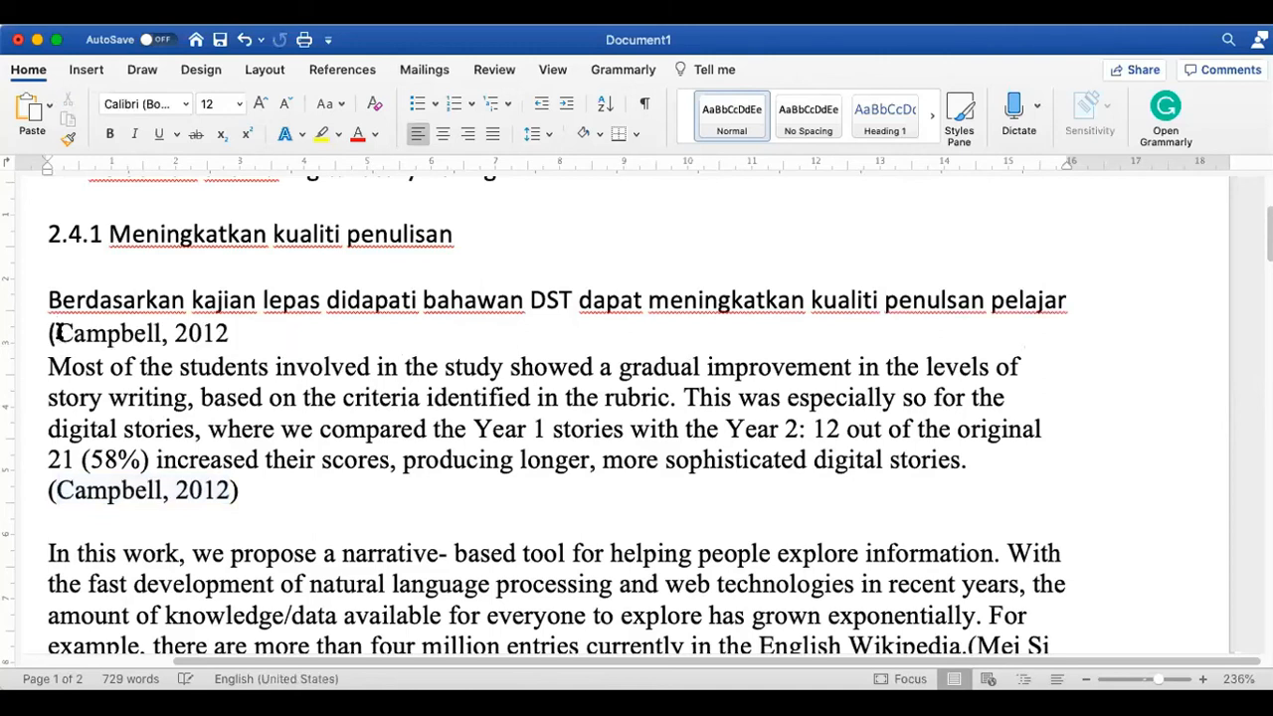
pyautogui.write(';')
# Add the 2016 author citation from the "narrative-based tool" excerpt to the parenthesis, followed by "dan"
pyautogui.scroll(-2, 719, 444)
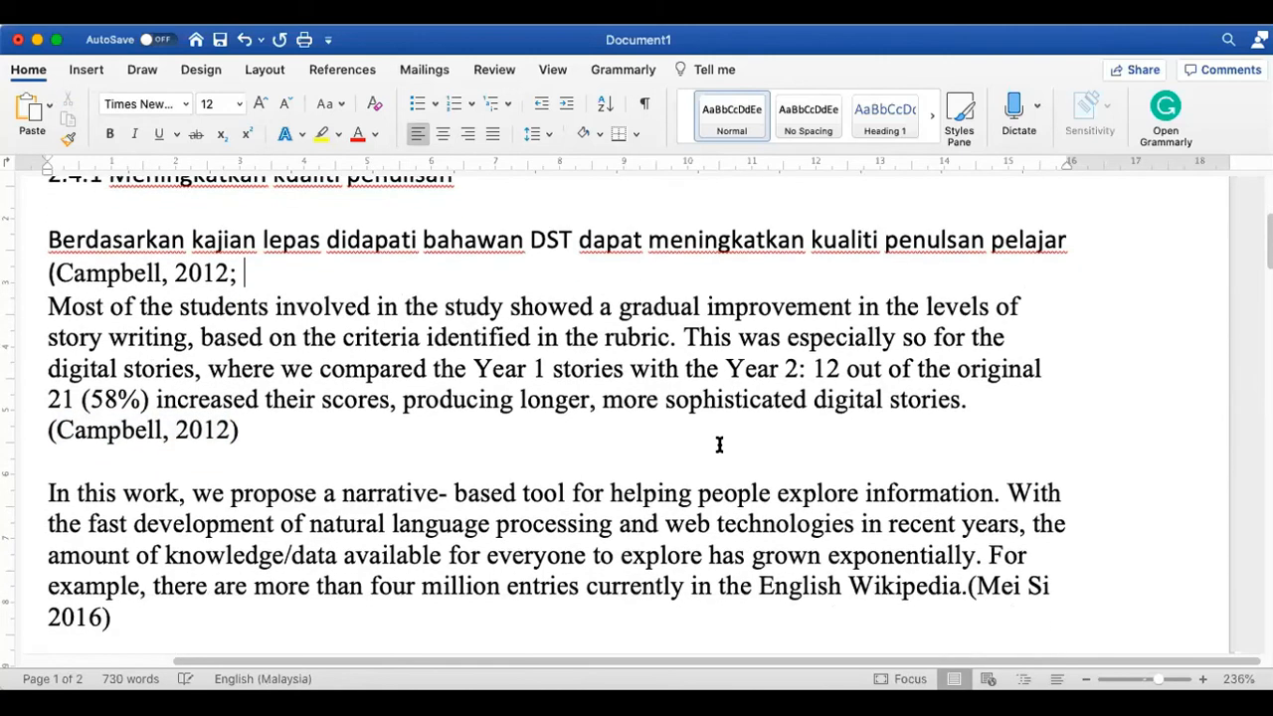
pyautogui.moveTo(971, 585); pyautogui.dragTo(432, 634)
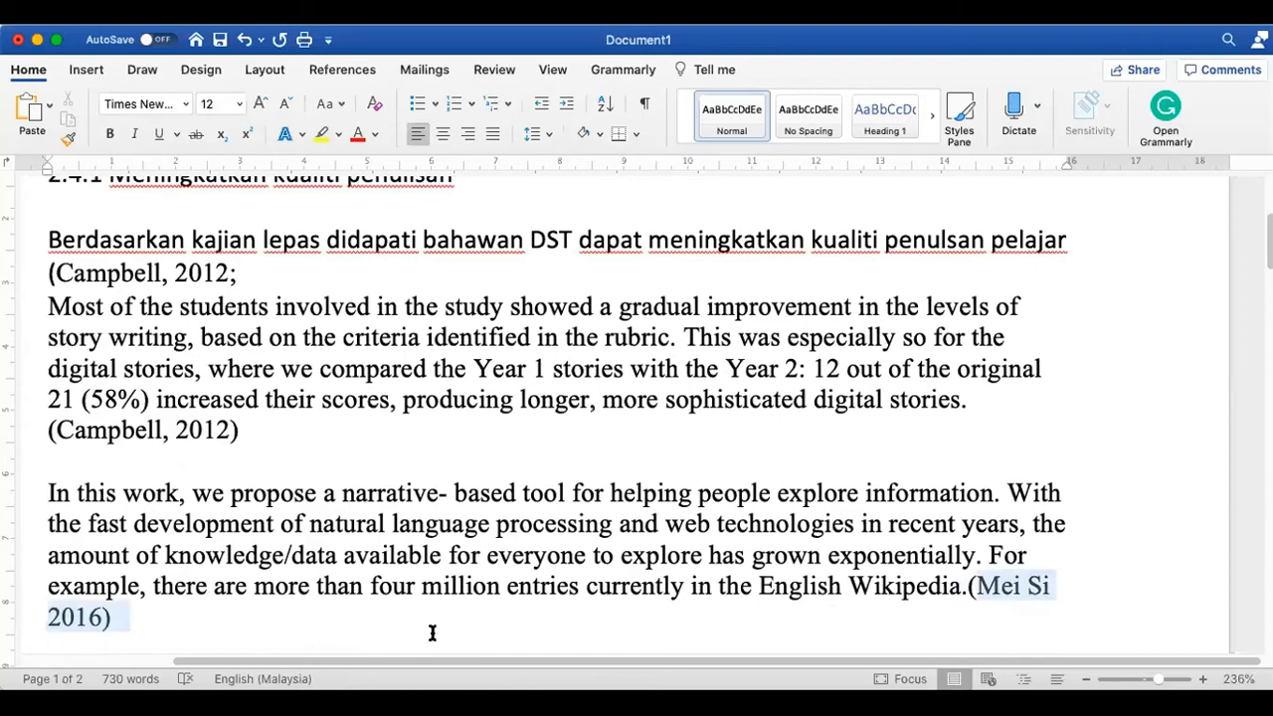
pyautogui.moveTo(169, 618); pyautogui.dragTo(101, 615)
pyautogui.click(251, 272)
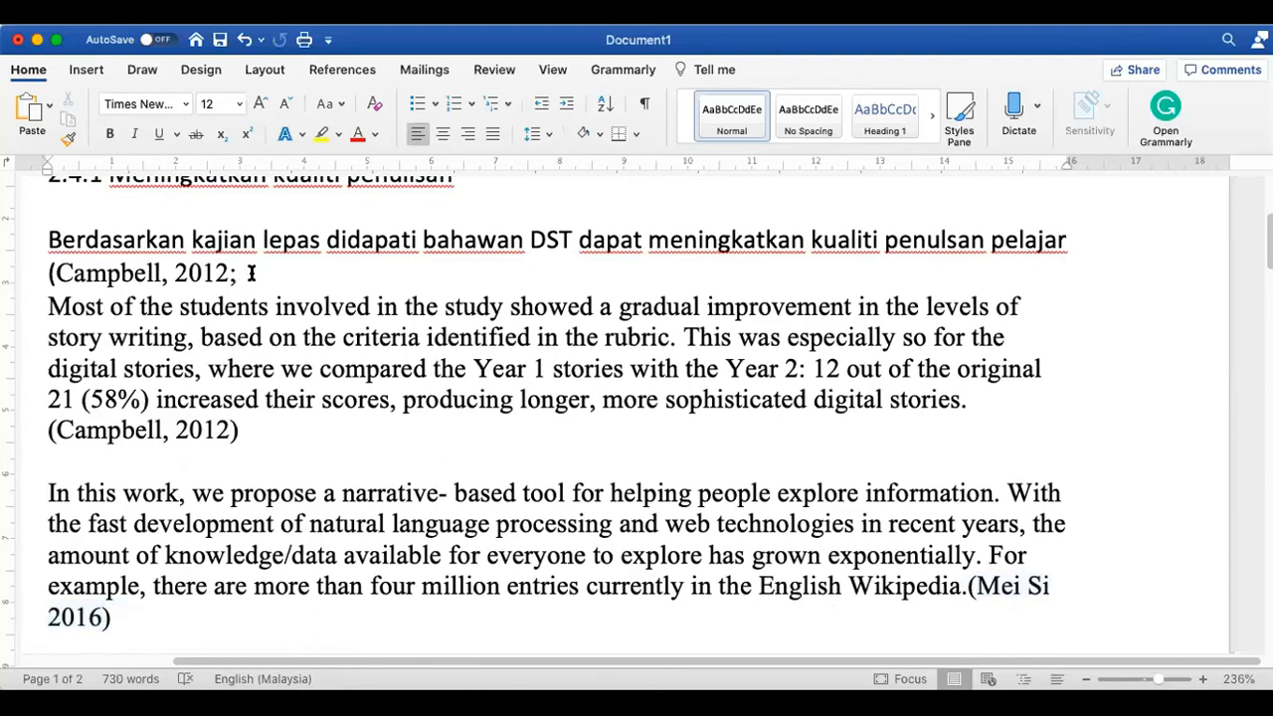
pyautogui.press('super+v')
pyautogui.write('dan')
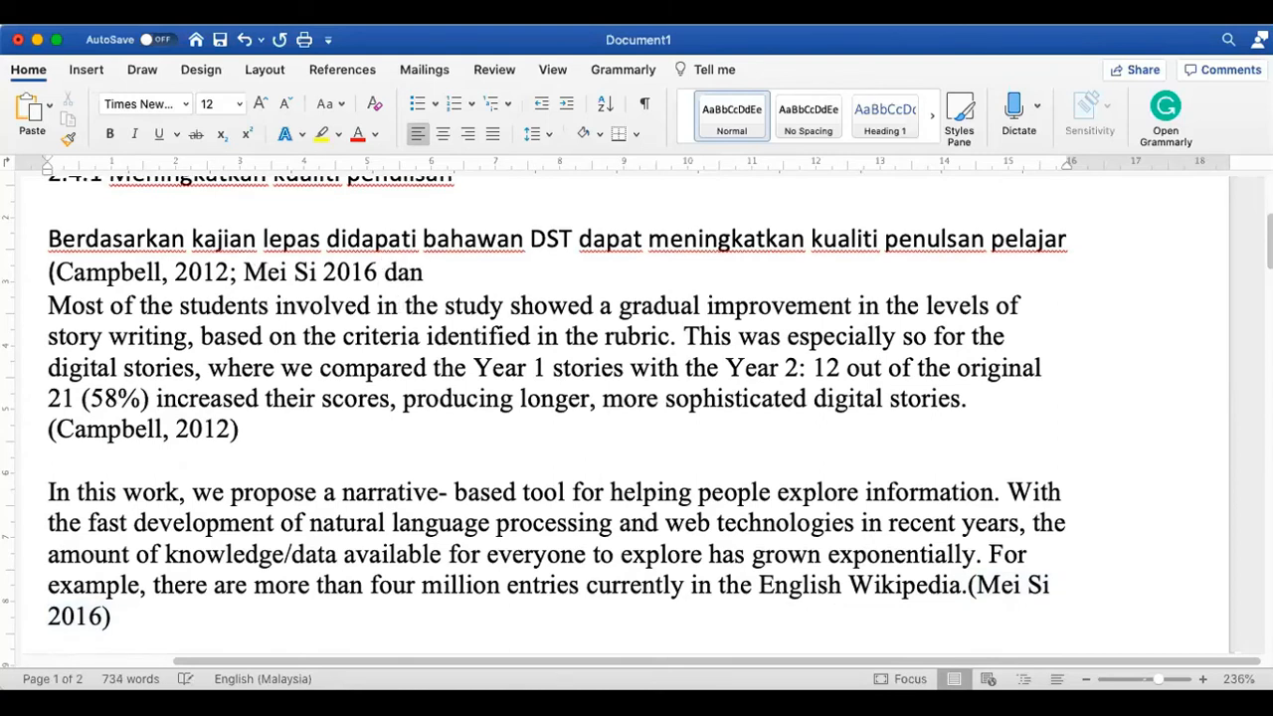
# Copy the two-author 2012 citation from the "Digital storytelling technique" excerpt into the parenthesis, then close it with a full stop
pyautogui.scroll(-3, 295, 370)
pyautogui.scroll(-3, 296, 370)
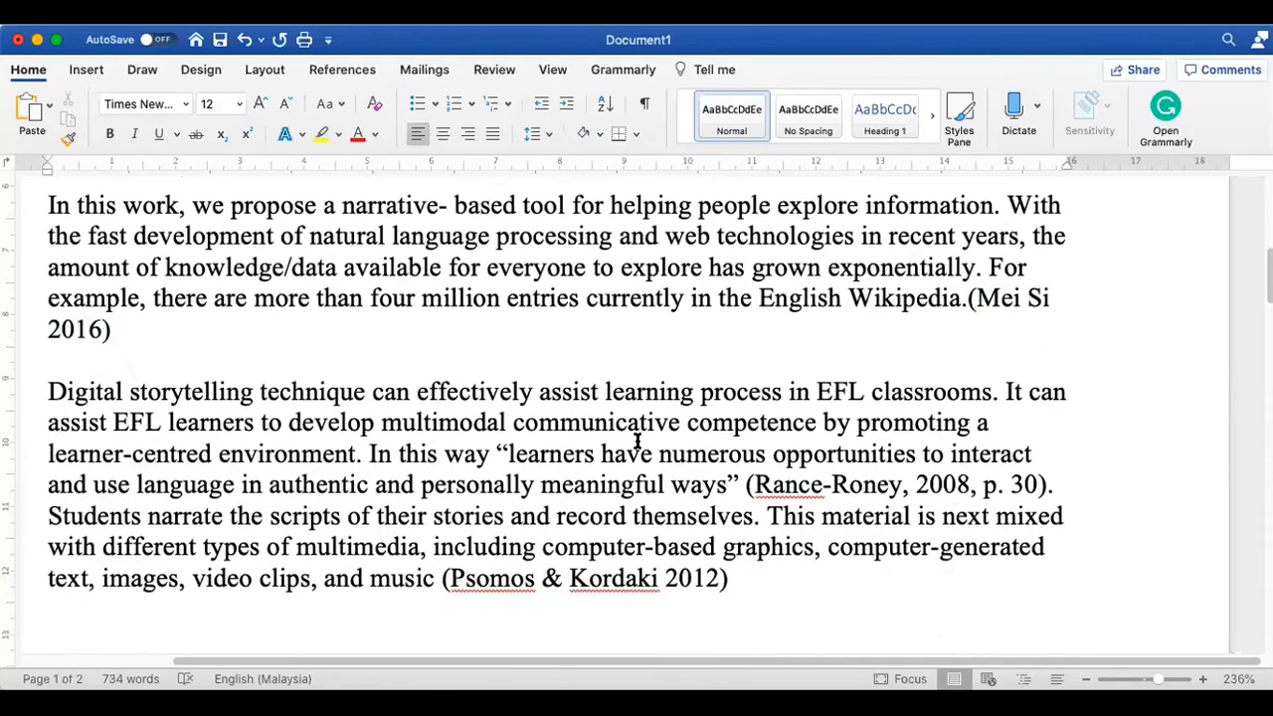
pyautogui.moveTo(453, 578); pyautogui.dragTo(697, 585)
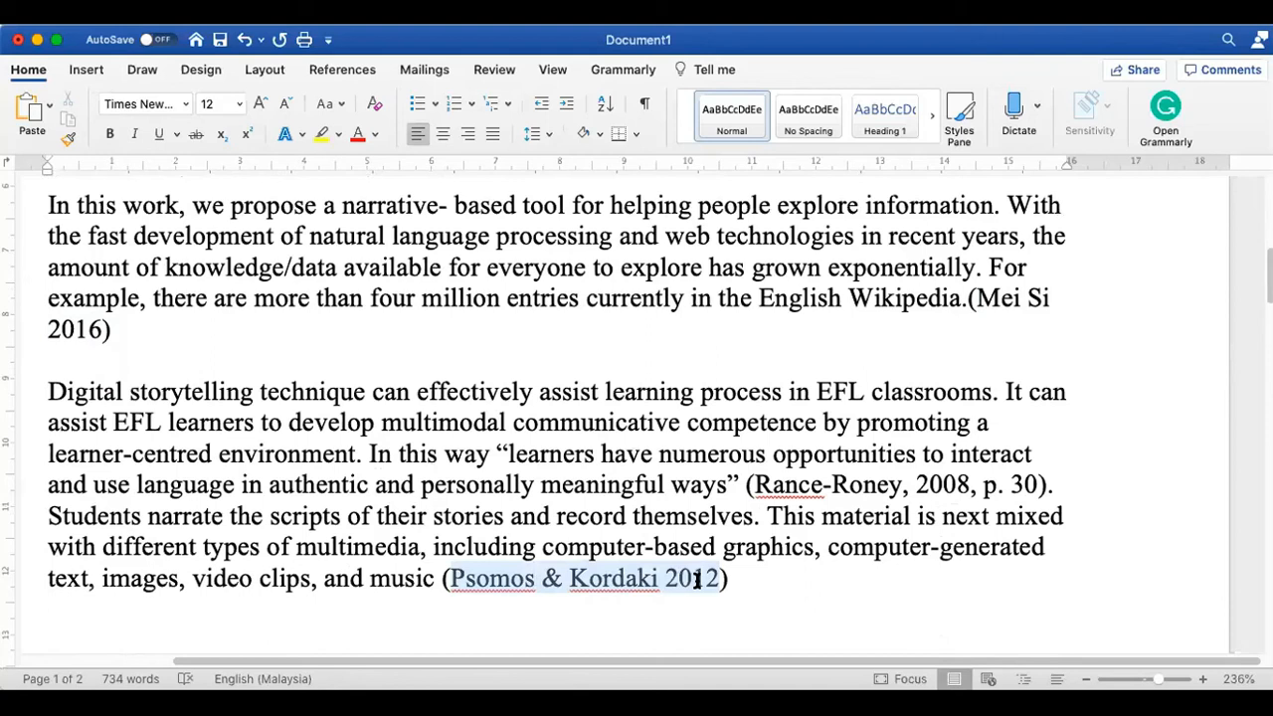
pyautogui.scroll(6, 576, 367)
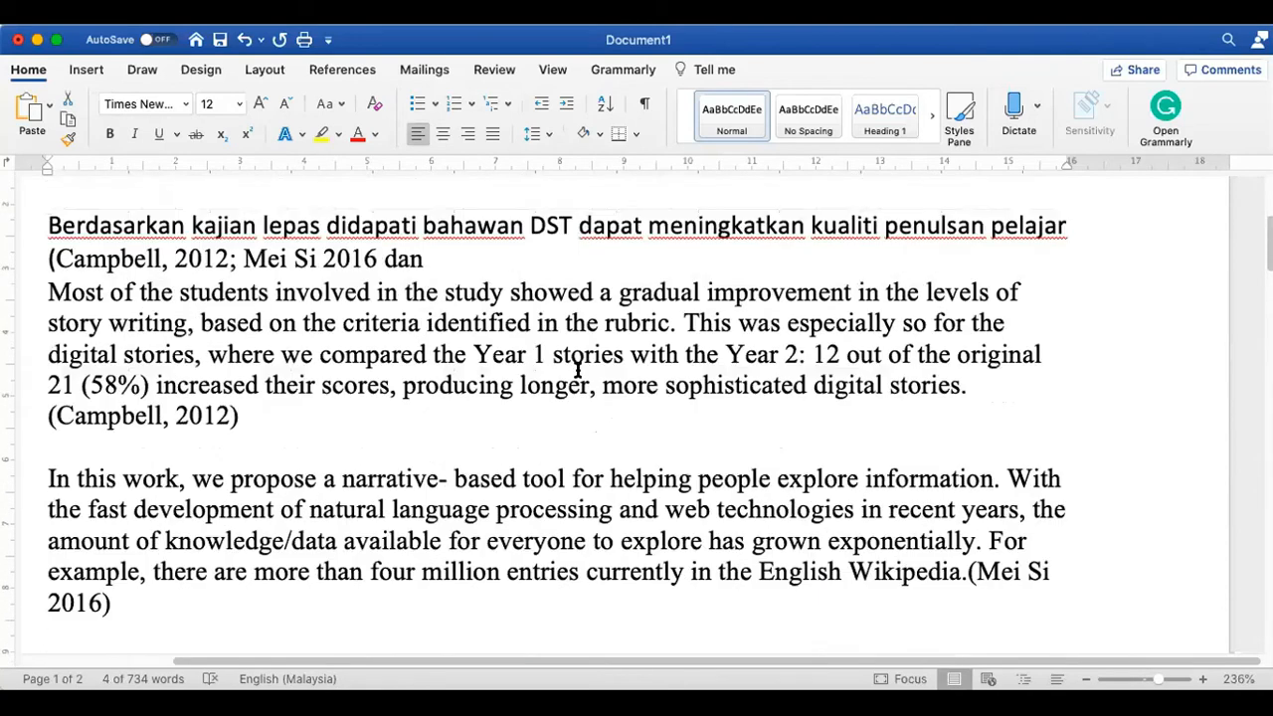
pyautogui.click(449, 292)
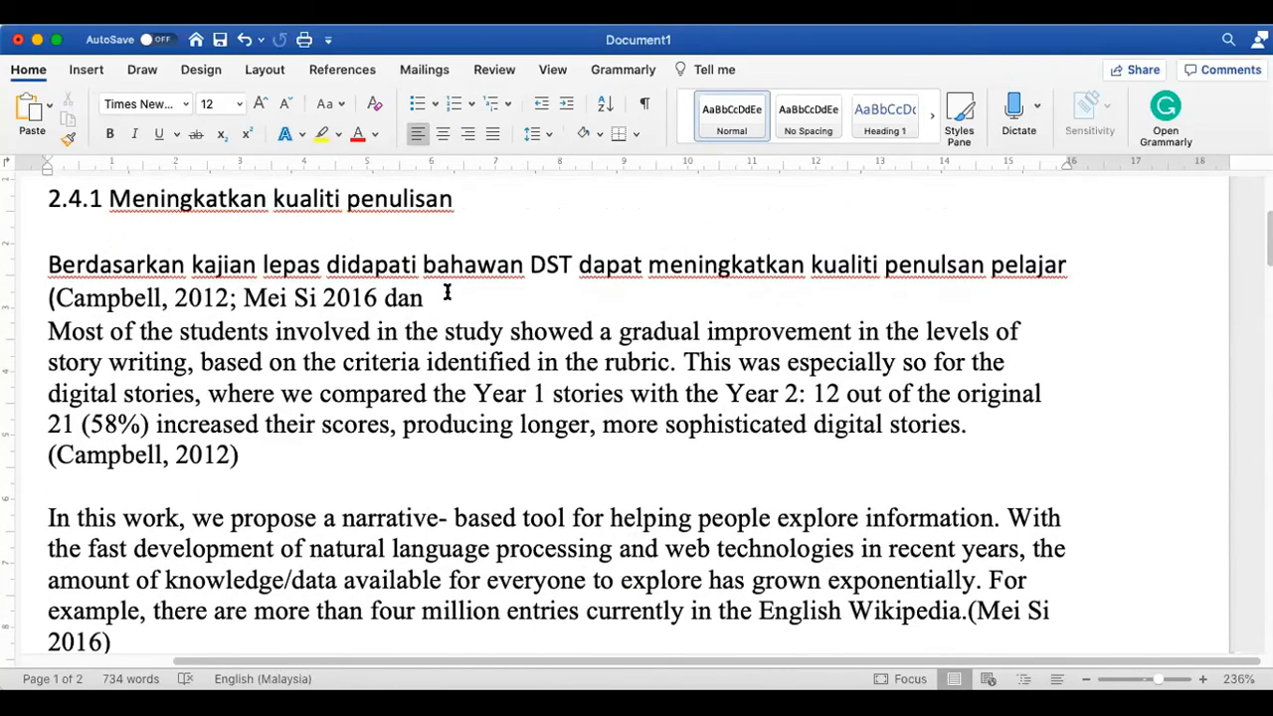
pyautogui.press('super+v')
pyautogui.write(')')
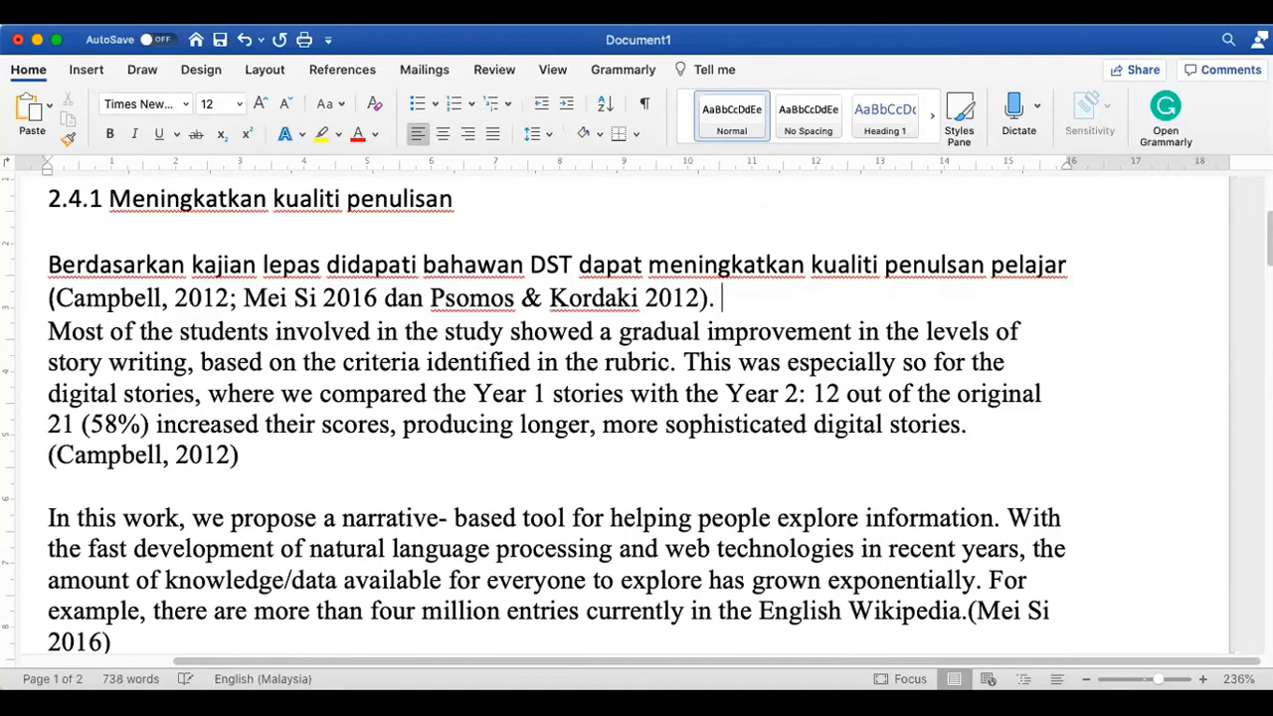
# Replace "dan" before the two-author citation with a semicolon
pyautogui.click(430, 298)
pyautogui.press('BackSpace')
pyautogui.press('BackSpace')
pyautogui.press('BackSpace')
pyautogui.press('BackSpace')
pyautogui.press('BackSpace')
pyautogui.write(';')
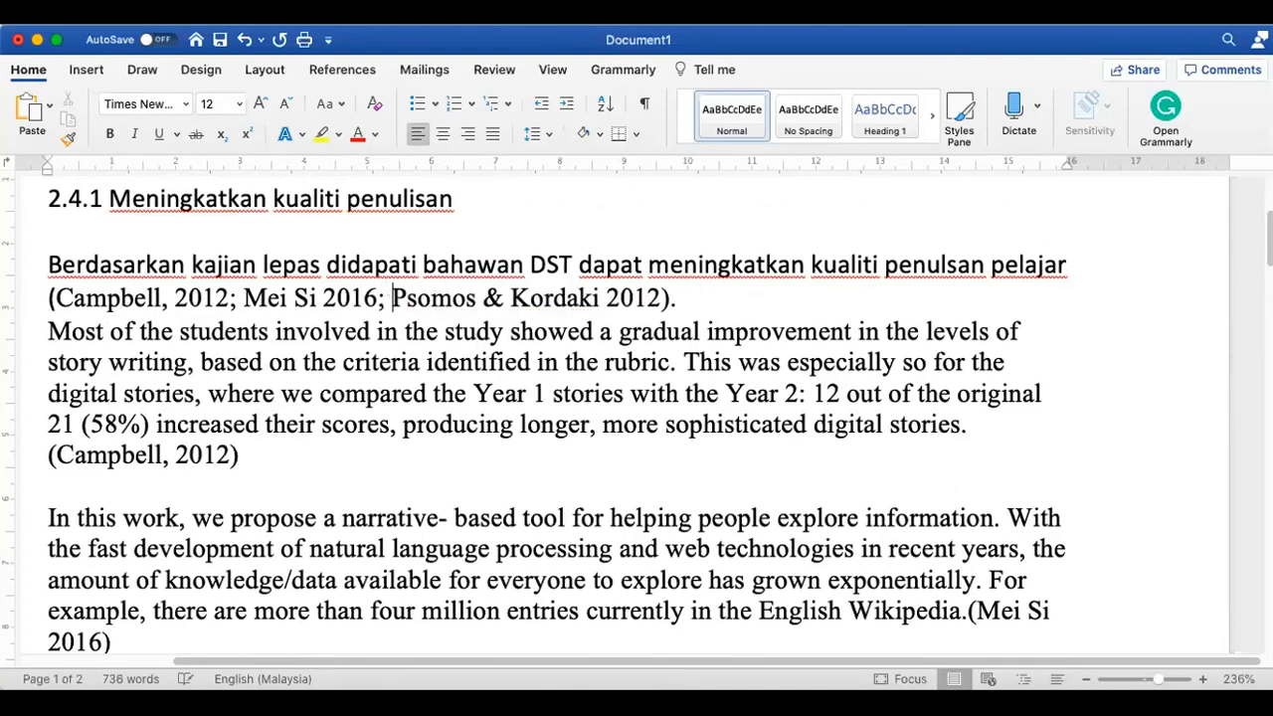
# Correct "bahawan" to "bahawa" in the introductory sentence
pyautogui.click(712, 296)
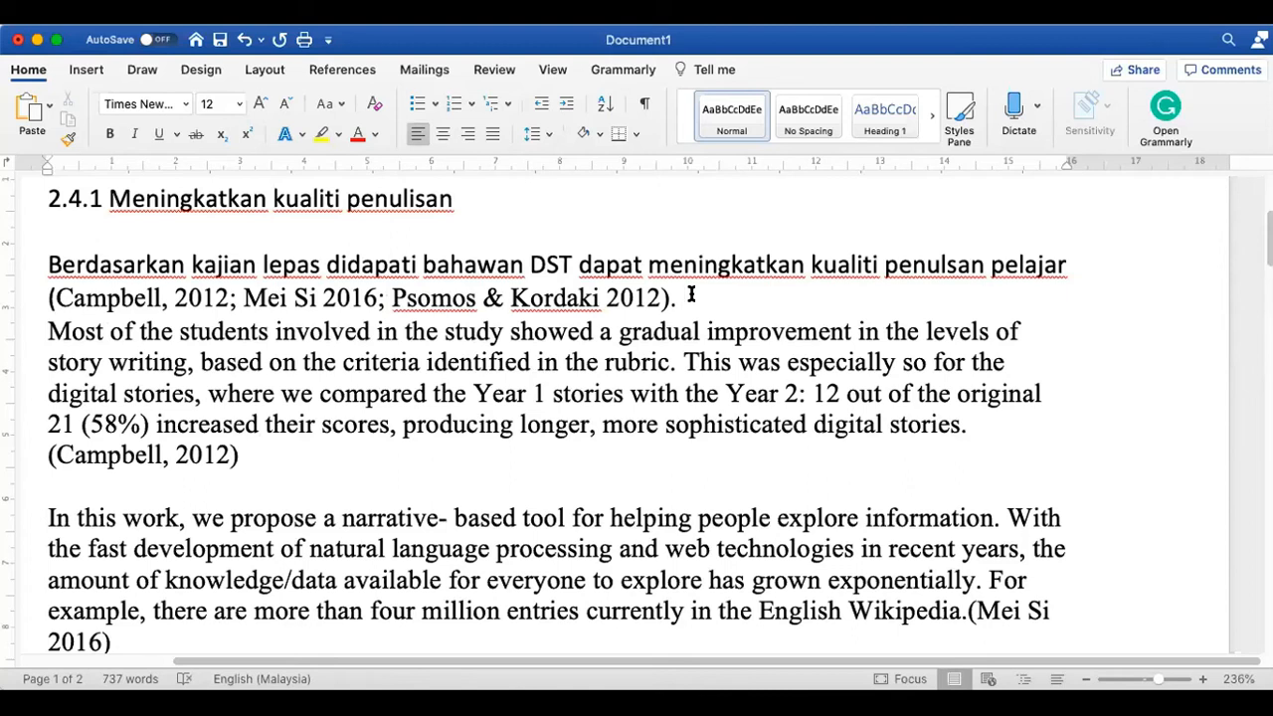
pyautogui.click(521, 265)
pyautogui.press('BackSpace')
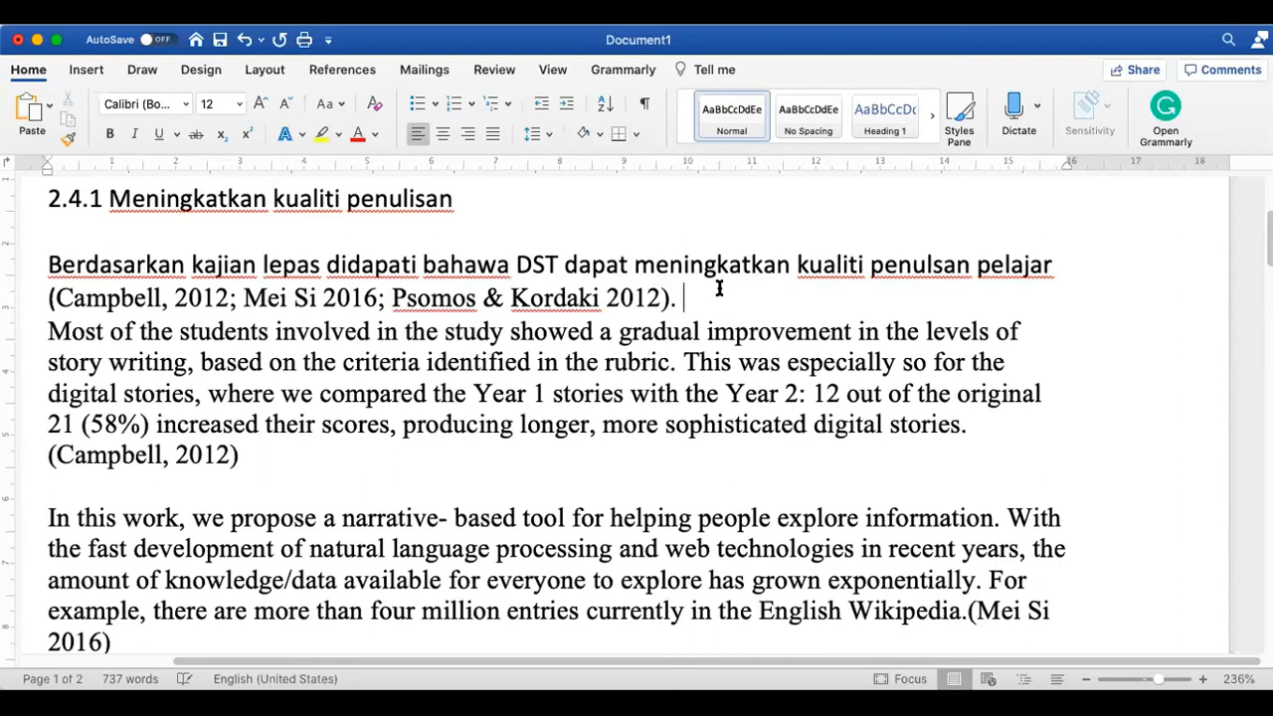
# Start a second sentence with "Menurut" and the first cited author's name, placing the year 2012 in parentheses
pyautogui.click(719, 289)
pyautogui.write('Menurut')
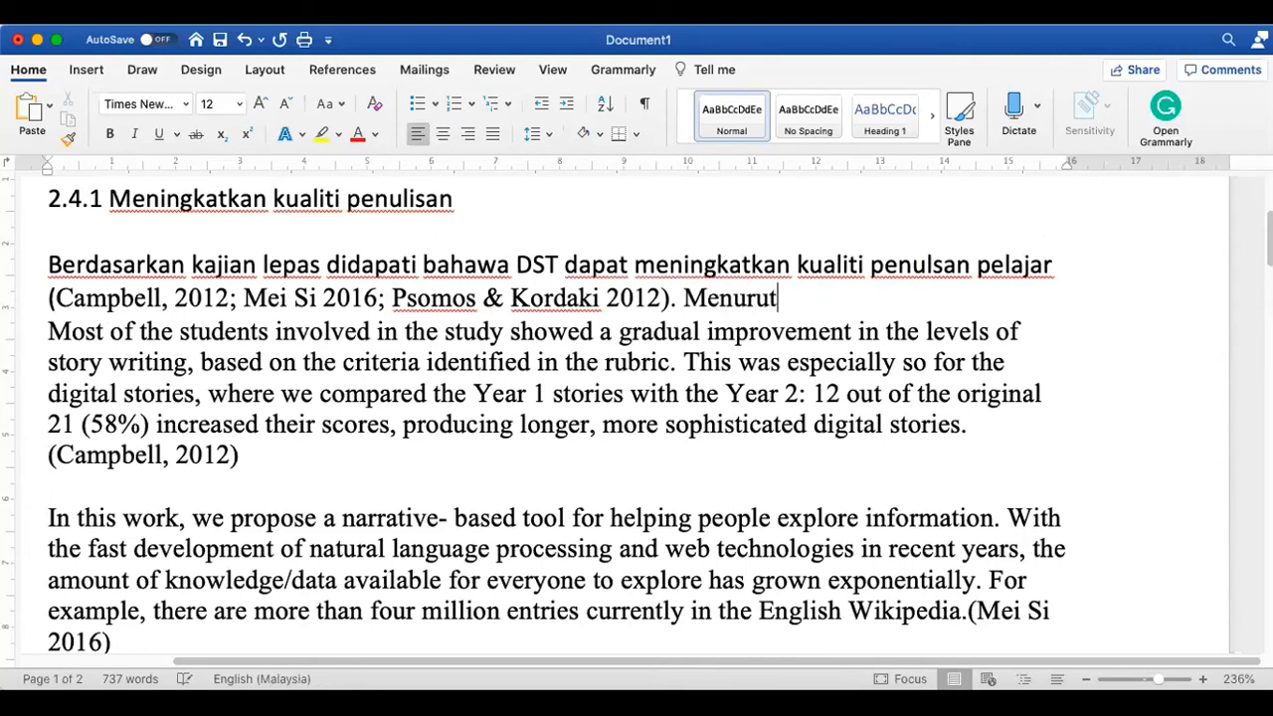
pyautogui.moveTo(60, 294); pyautogui.dragTo(209, 299)
pyautogui.press('super+c')
pyautogui.click(787, 296)
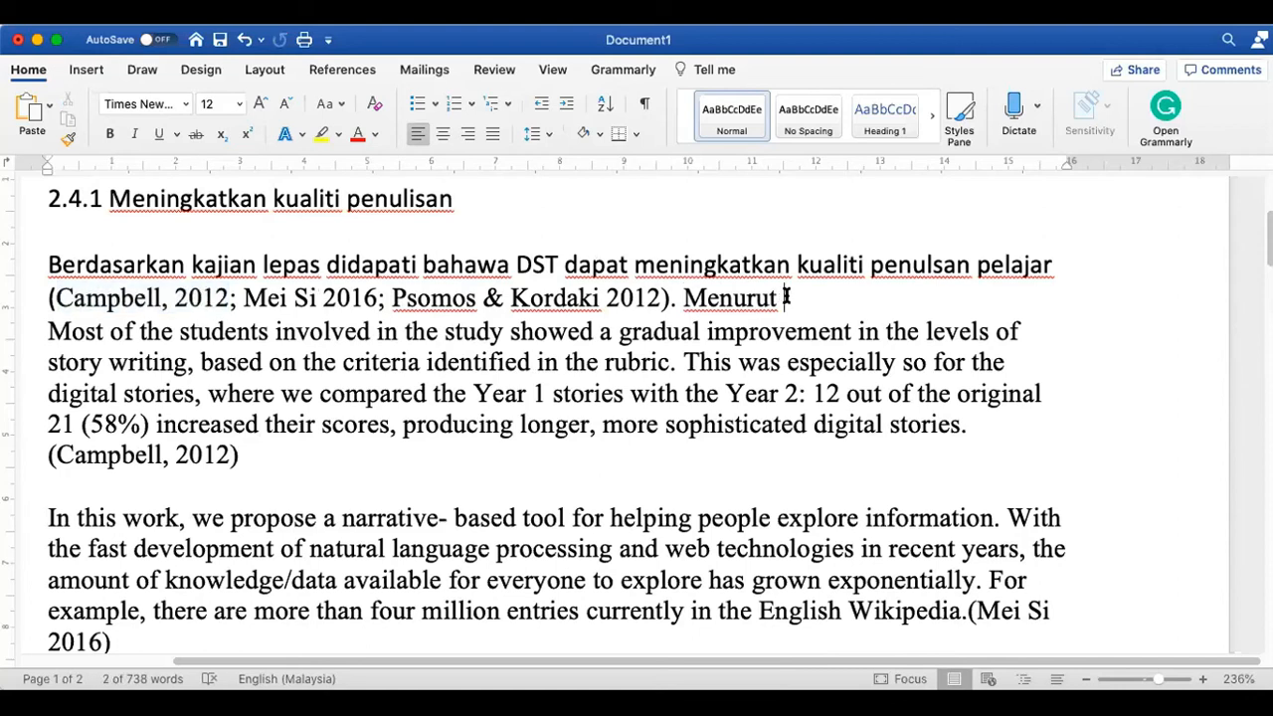
pyautogui.press('super+v')
pyautogui.press('BackSpace')
pyautogui.write('(2012')
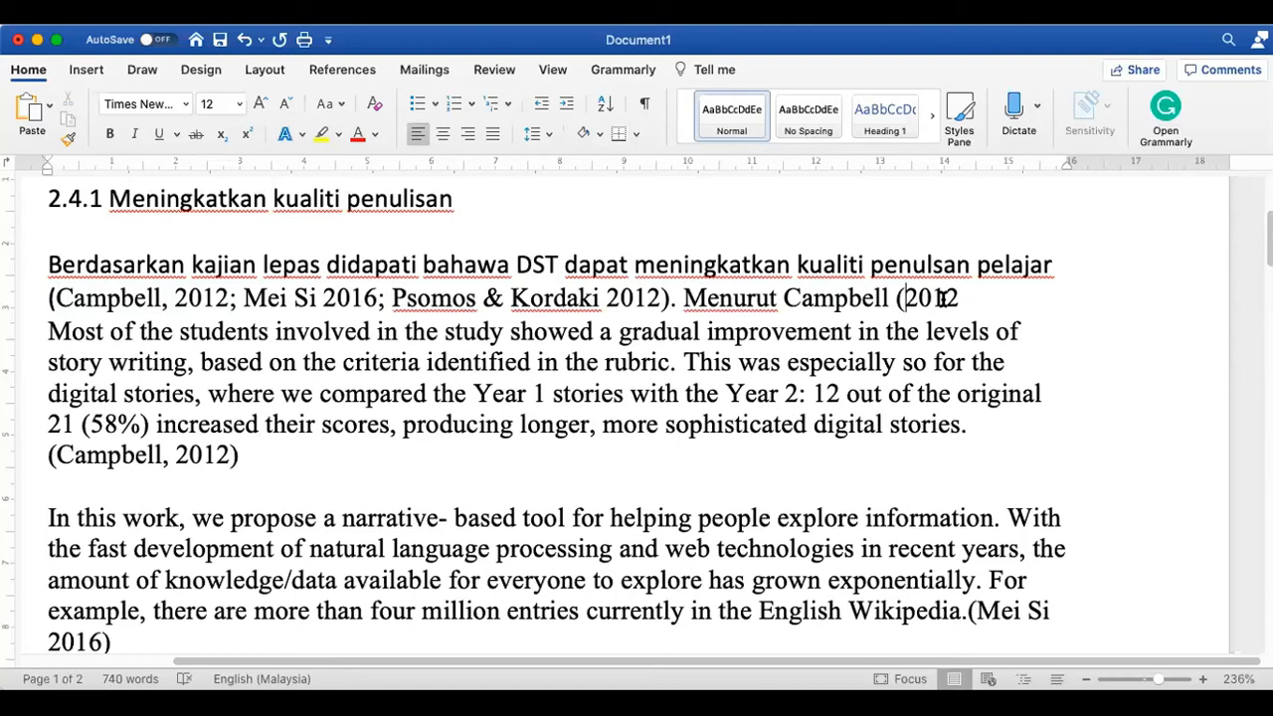
# Complete the "Menurut" sentence with "aktiviti ini berjaya melibatkan pelajar dalam penghasilan storyboard dengan cara yang lebih berkualiti."
pyautogui.write('), aktiviti ')
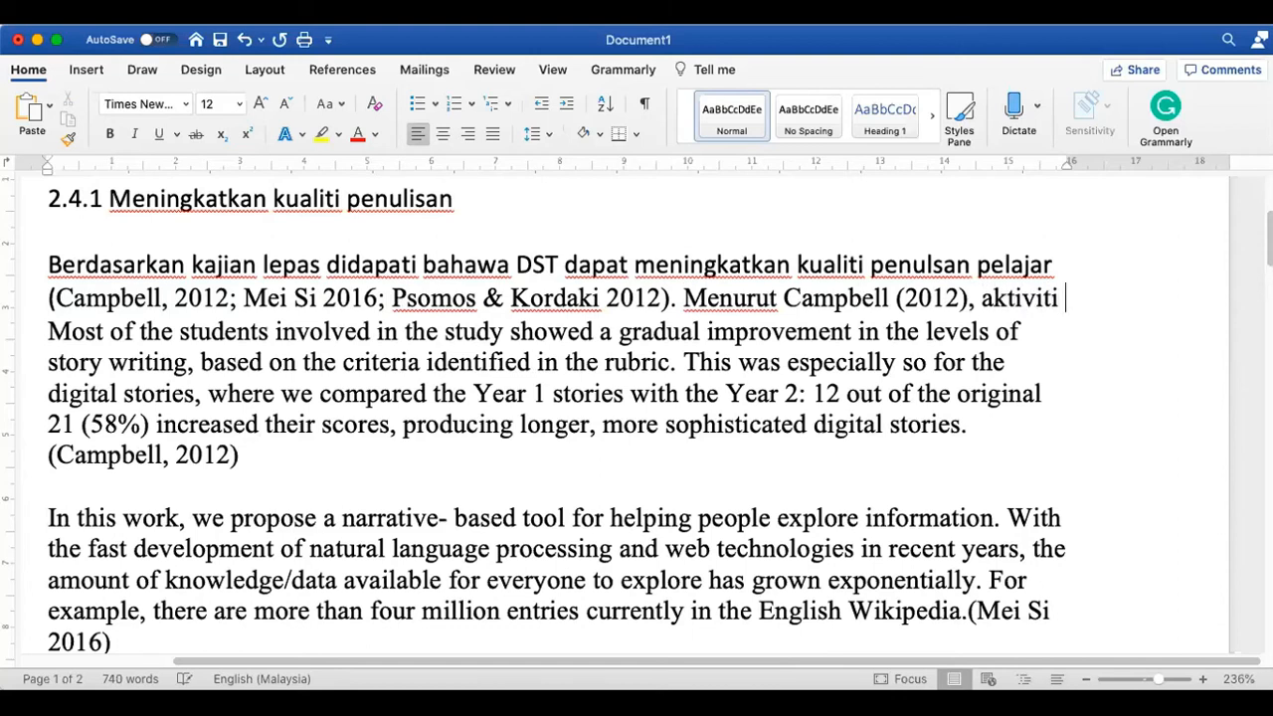
pyautogui.write('ini ')
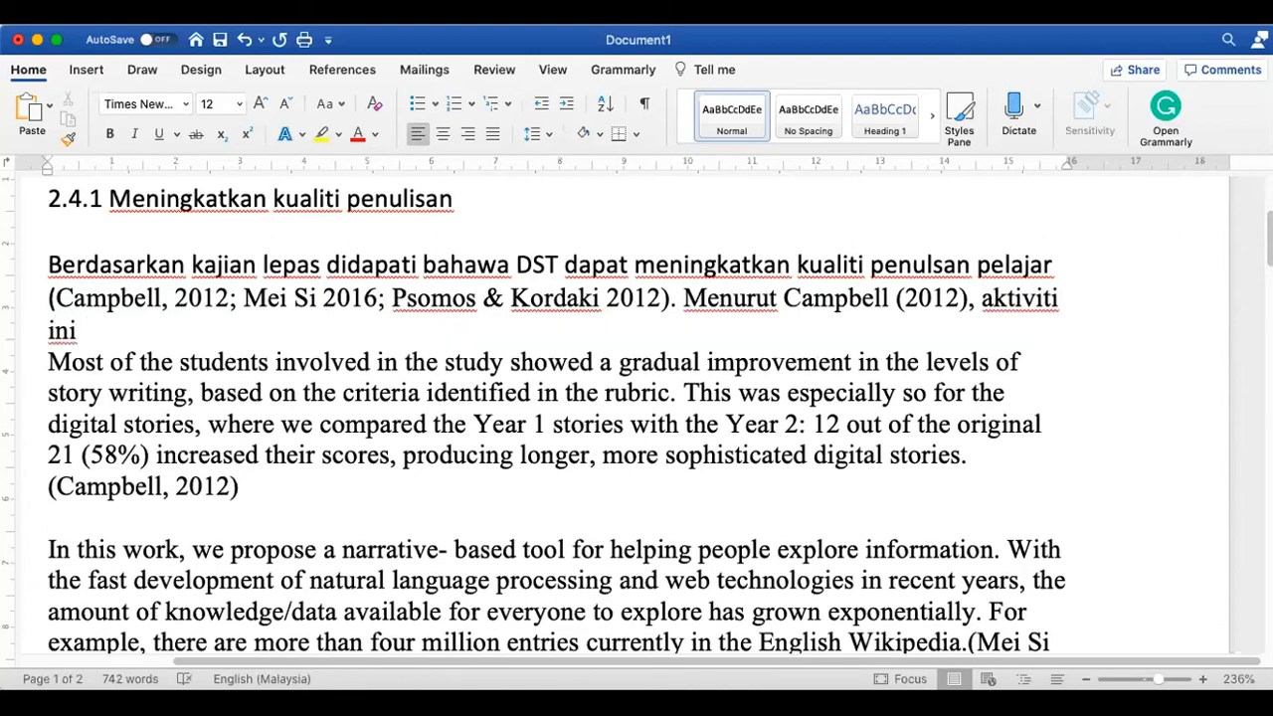
pyautogui.write('berjaya melibatkaan')
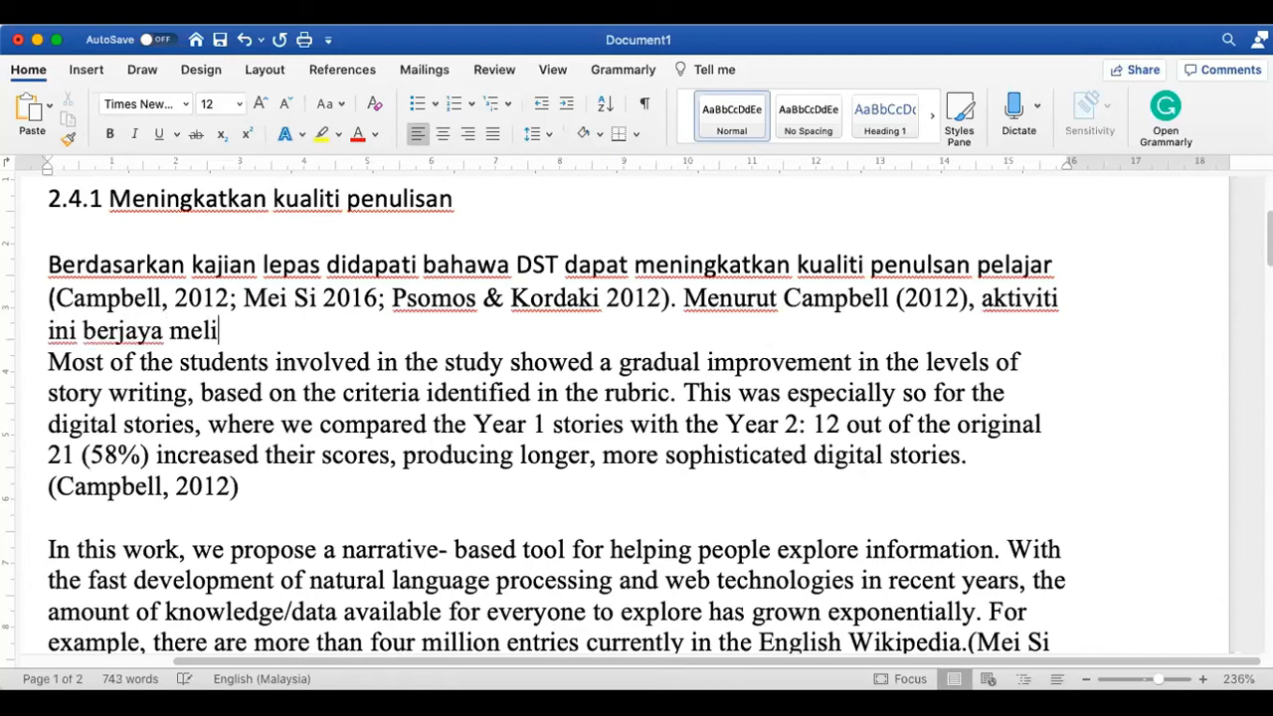
pyautogui.press('BackSpace')
pyautogui.press('BackSpace')
pyautogui.press('BackSpace')
pyautogui.write('n pelajar dalam')
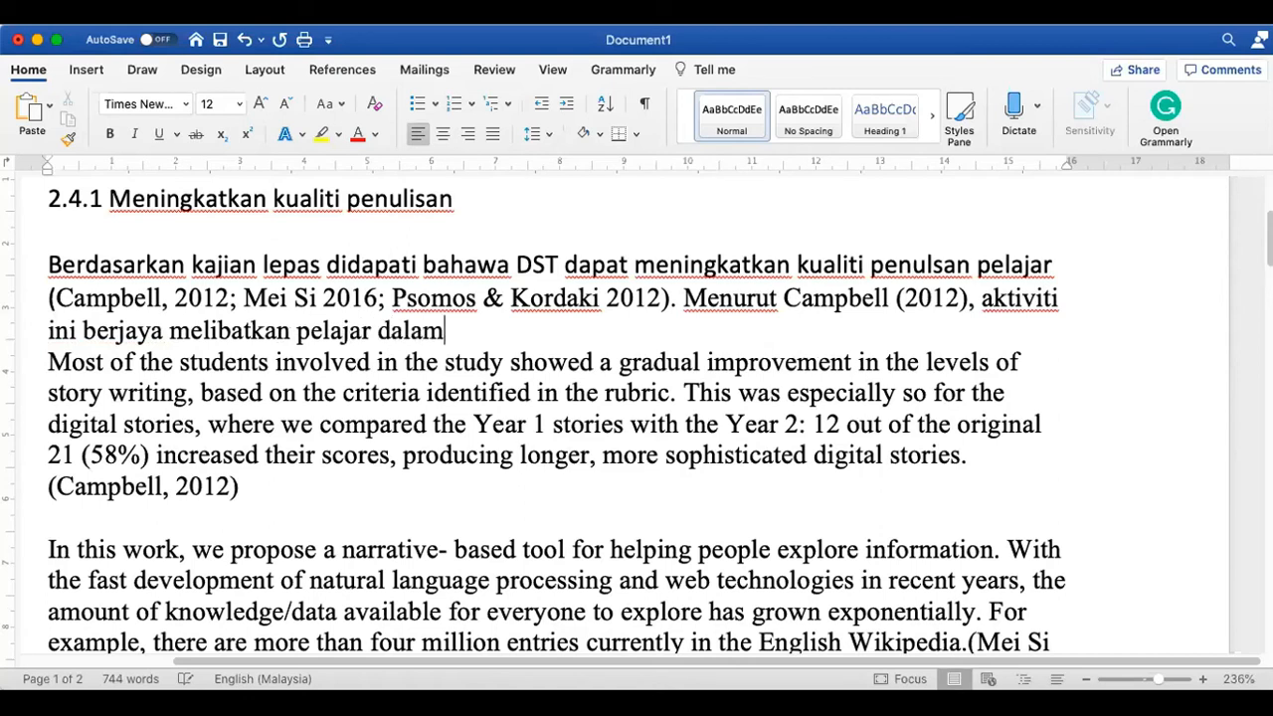
pyautogui.write(' penghasilan ')
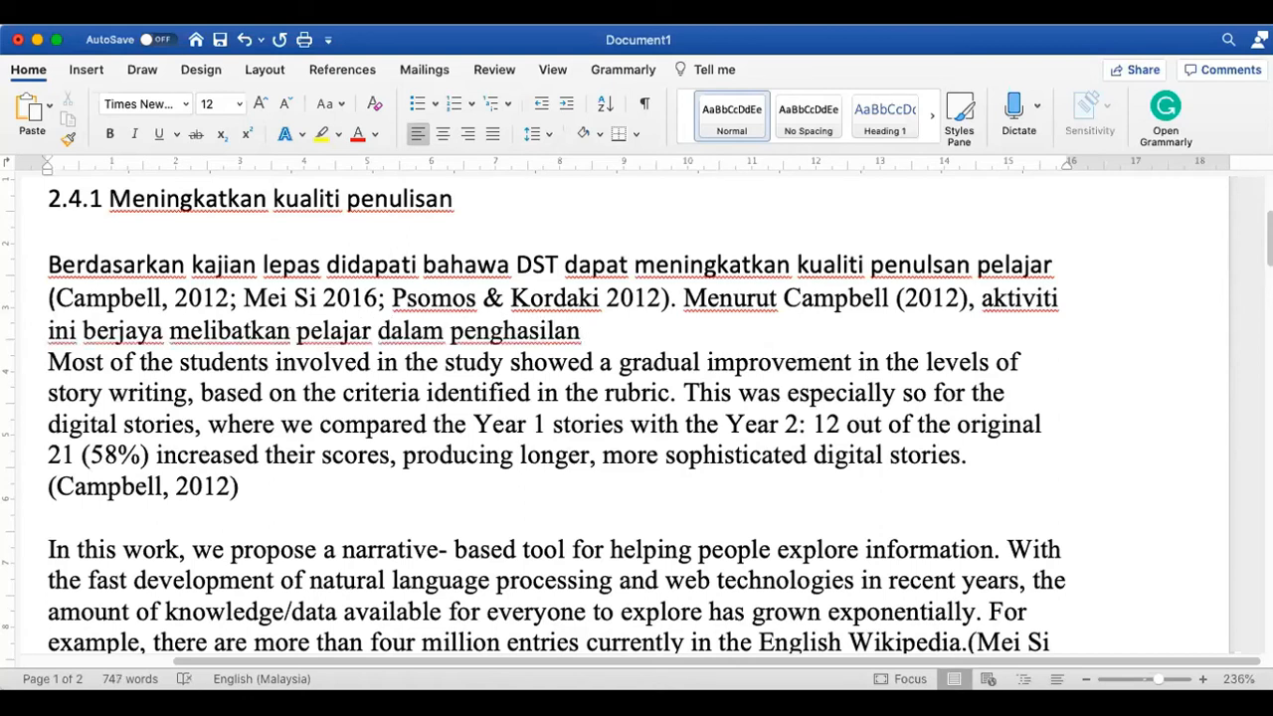
pyautogui.write('storyboard ')
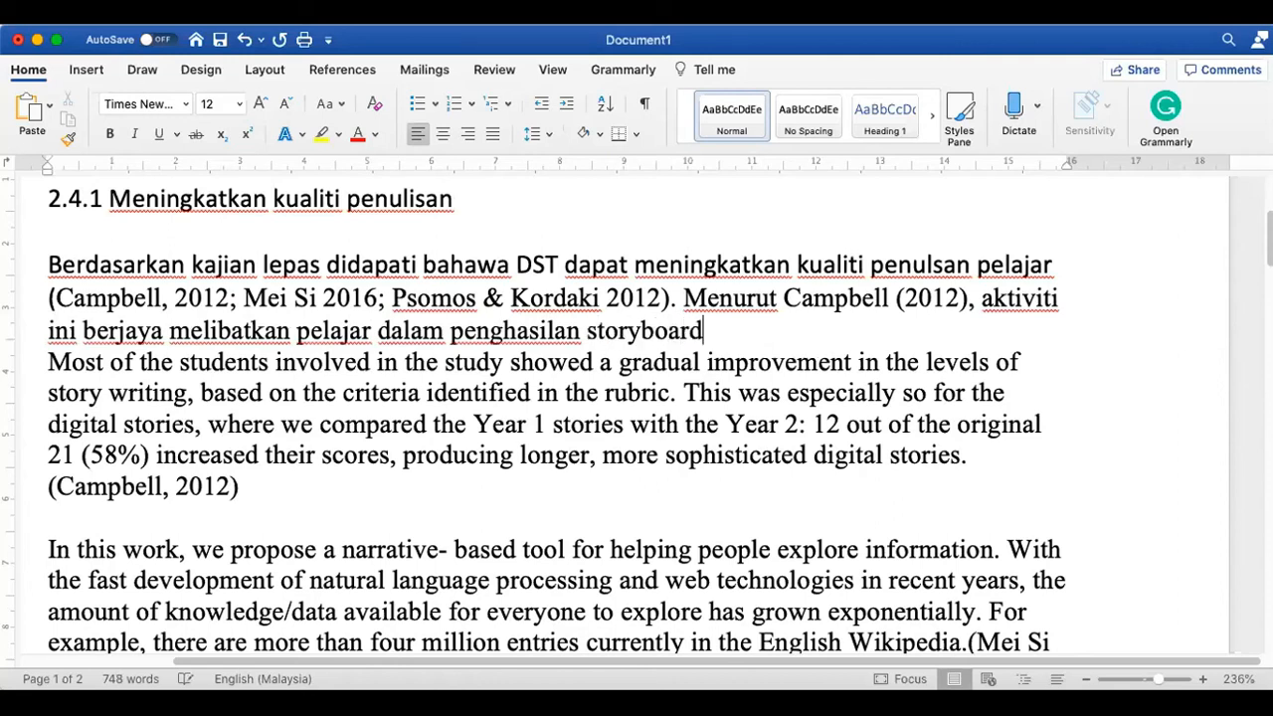
pyautogui.write('dengan ')
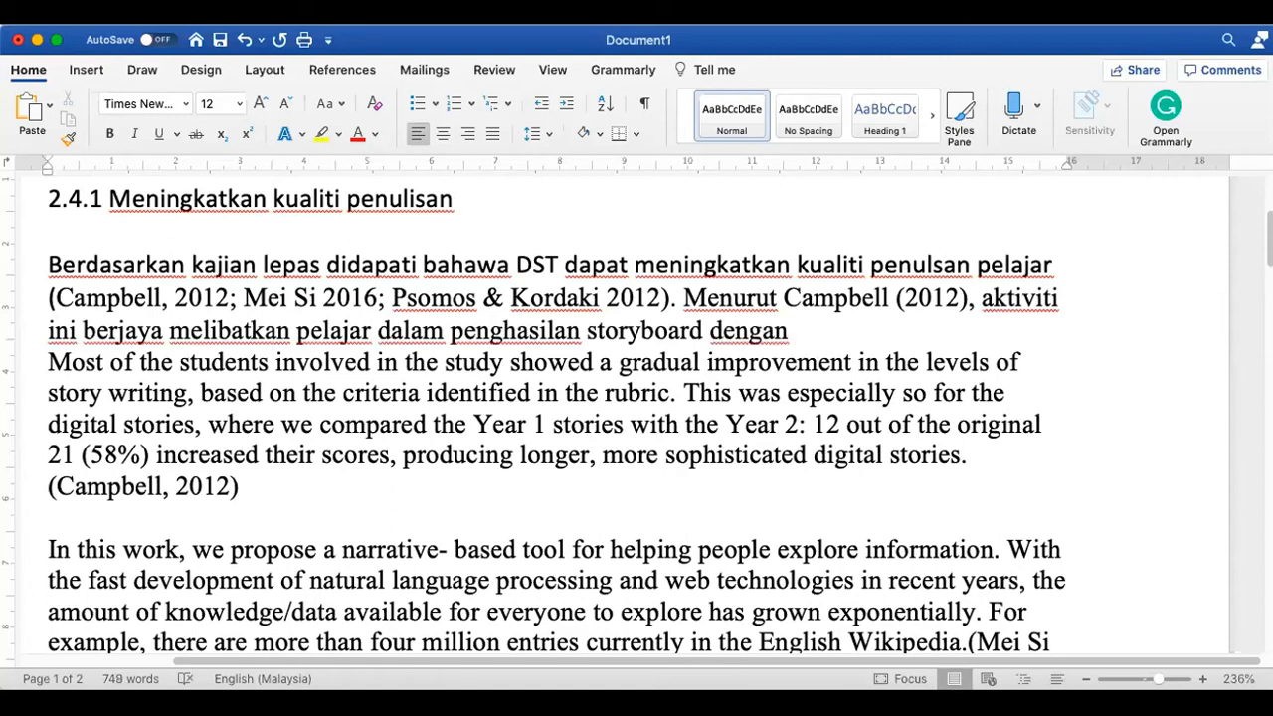
pyautogui.write('cara yang ')
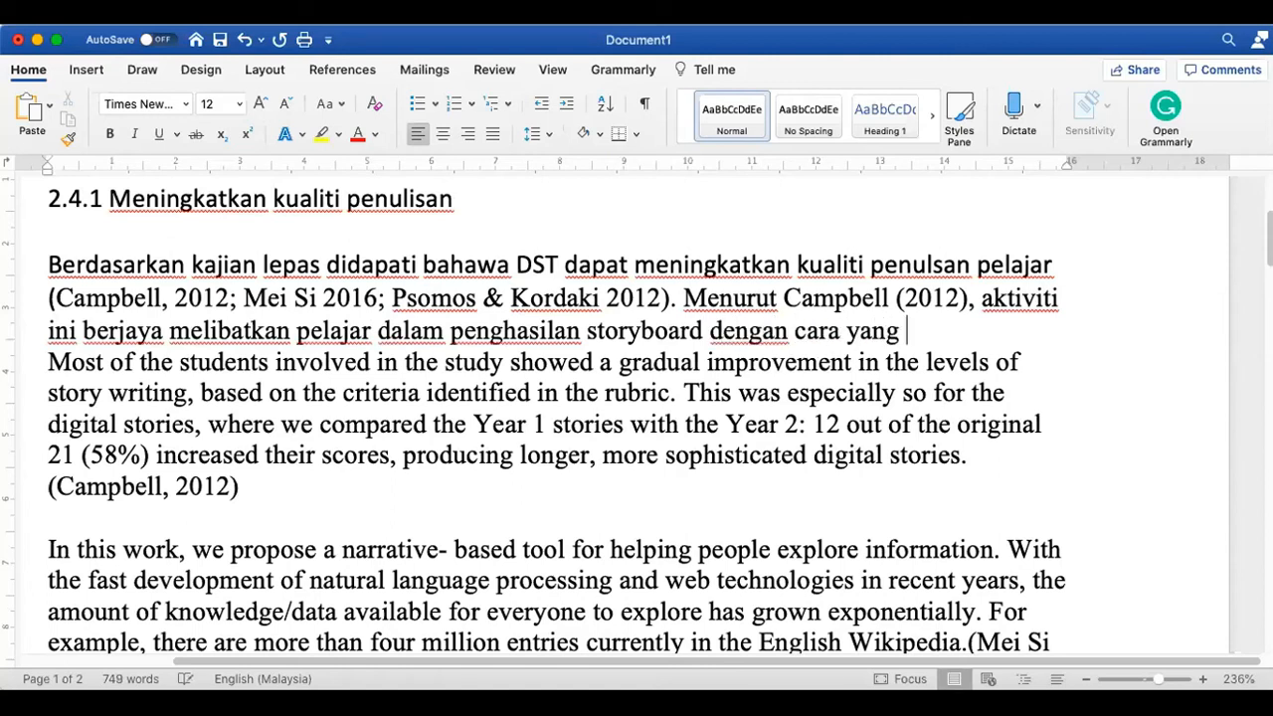
pyautogui.write('lebih ber')
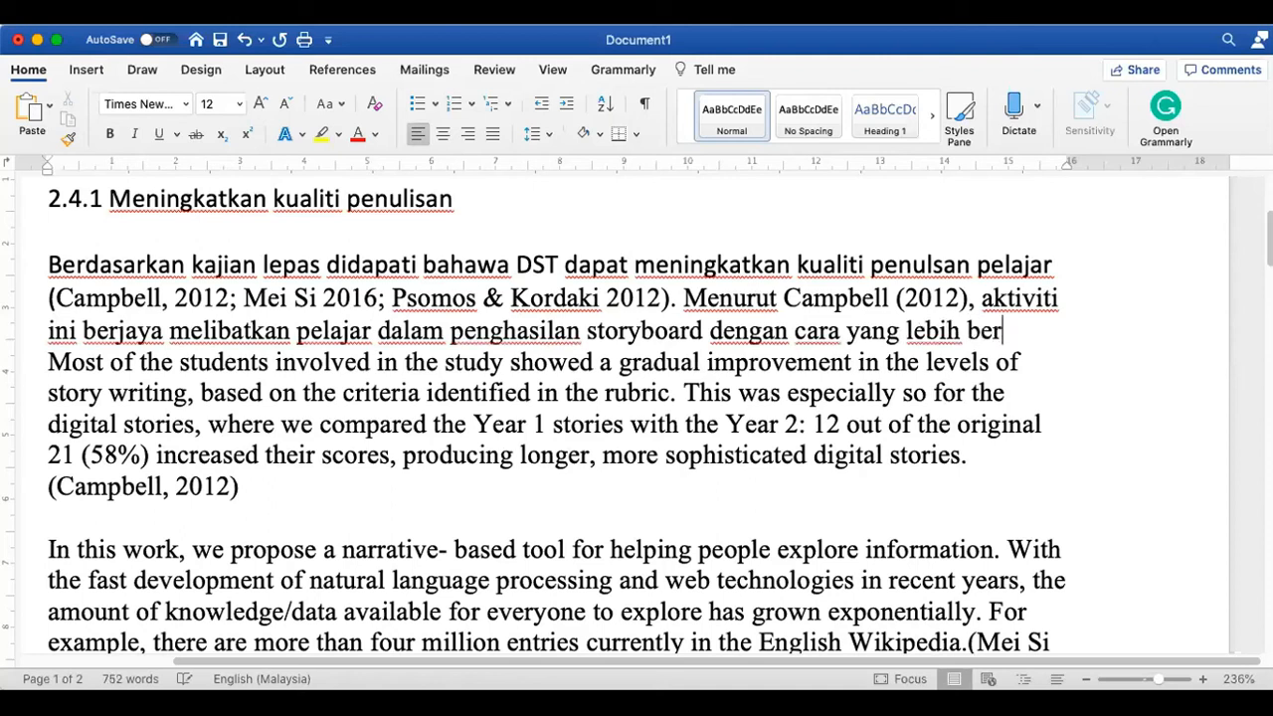
pyautogui.write('kualiti. Hal')
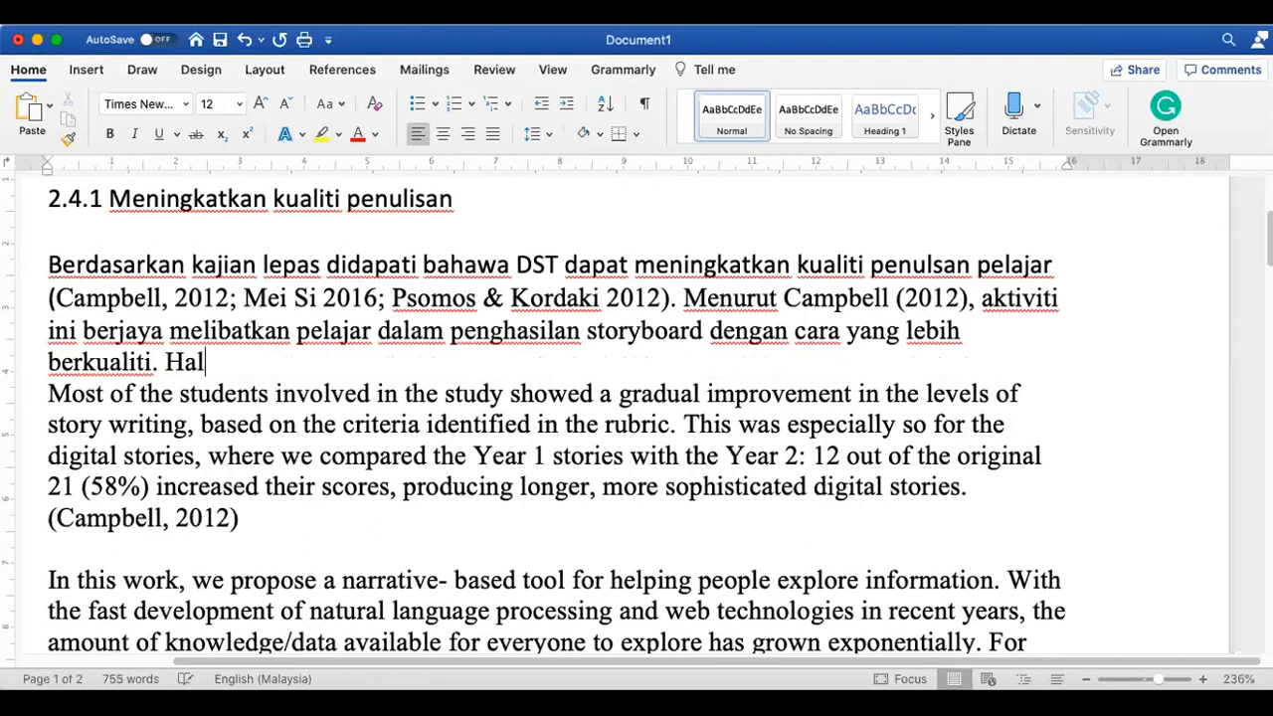
# Start a third sentence with "Hal ini turut disokong oleh" and the two co-authors' names, placing the year 2012 in parentheses
pyautogui.write(' ini turut disko')
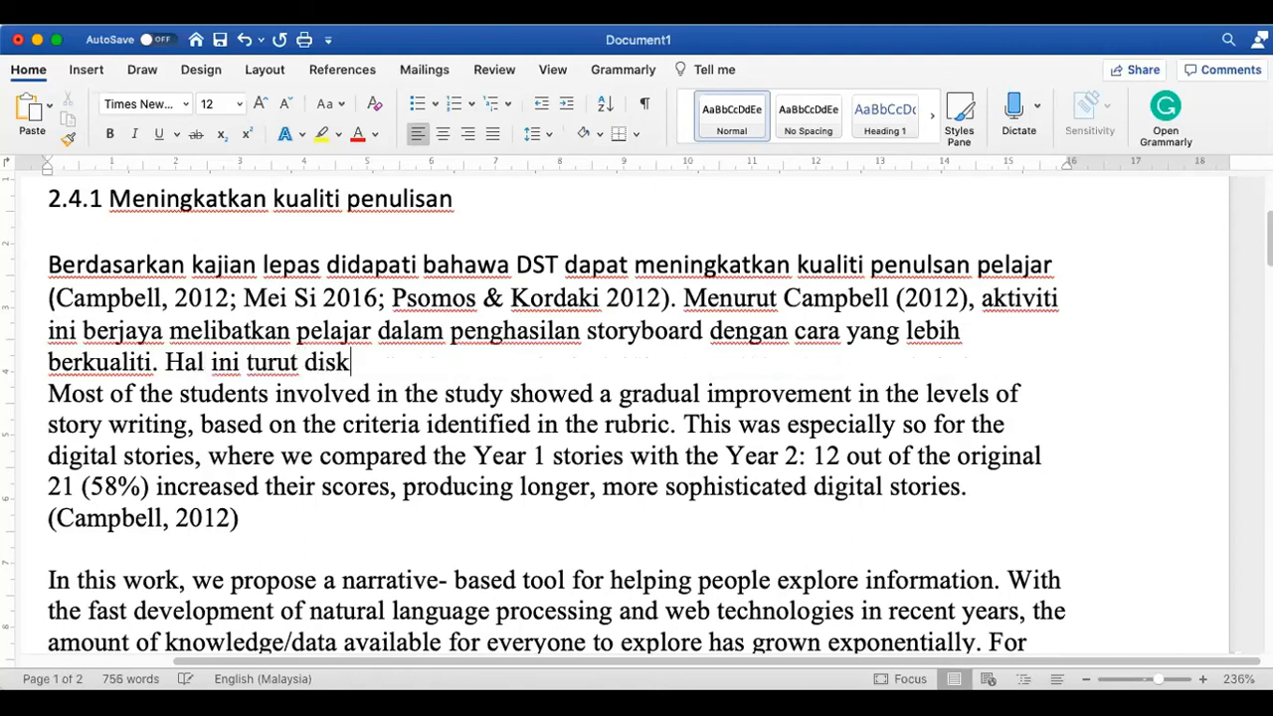
pyautogui.press('BackSpace')
pyautogui.press('BackSpace')
pyautogui.press('BackSpace')
pyautogui.write('s')
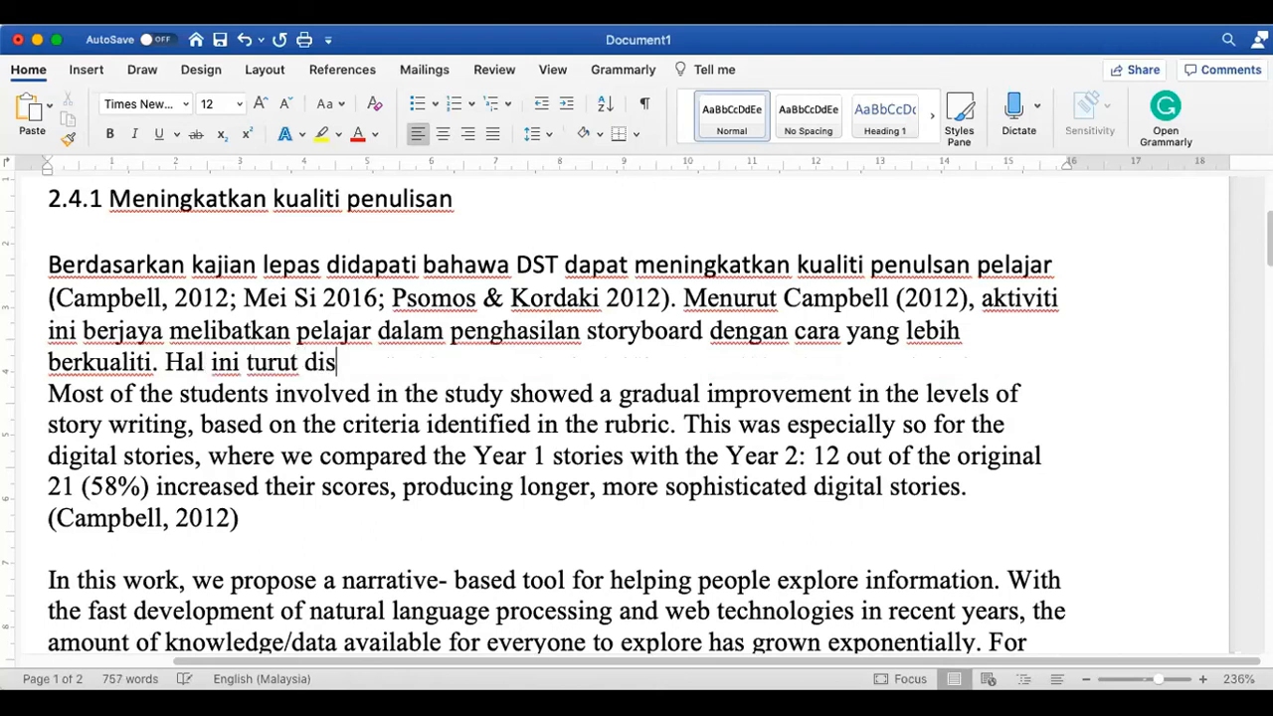
pyautogui.write('okong oleh')
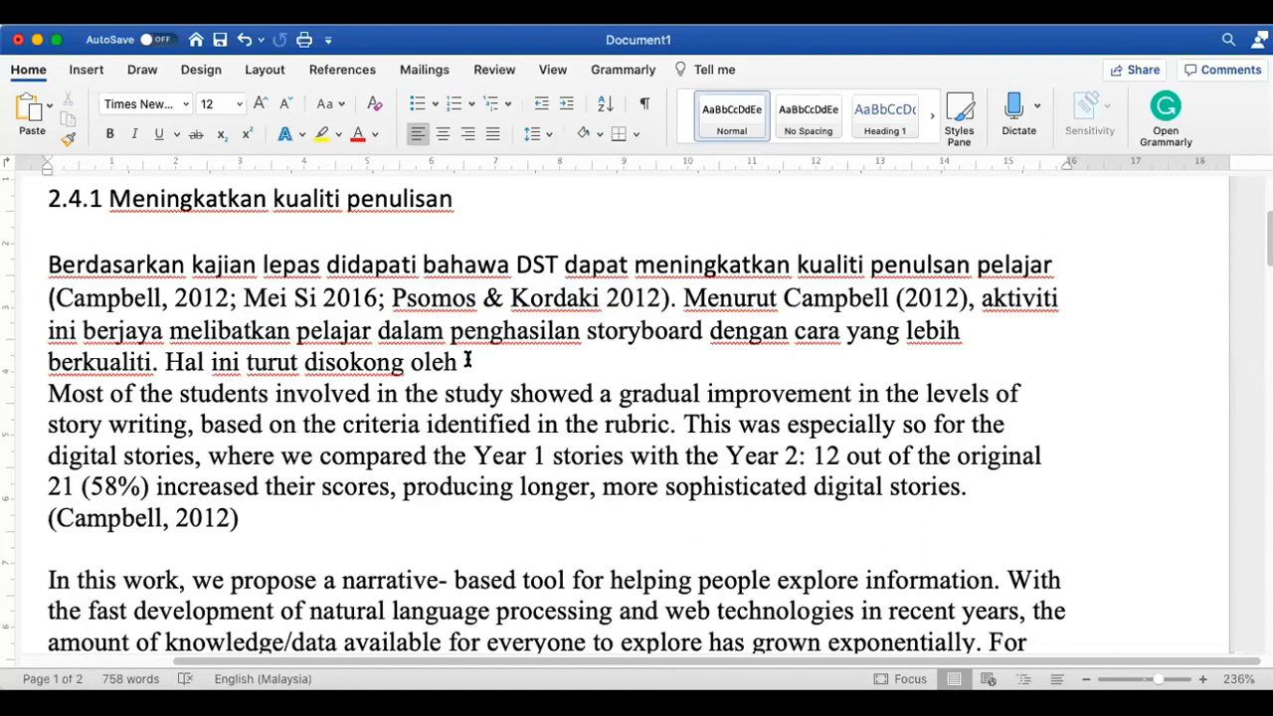
pyautogui.press('super+v')
pyautogui.write('(2012')
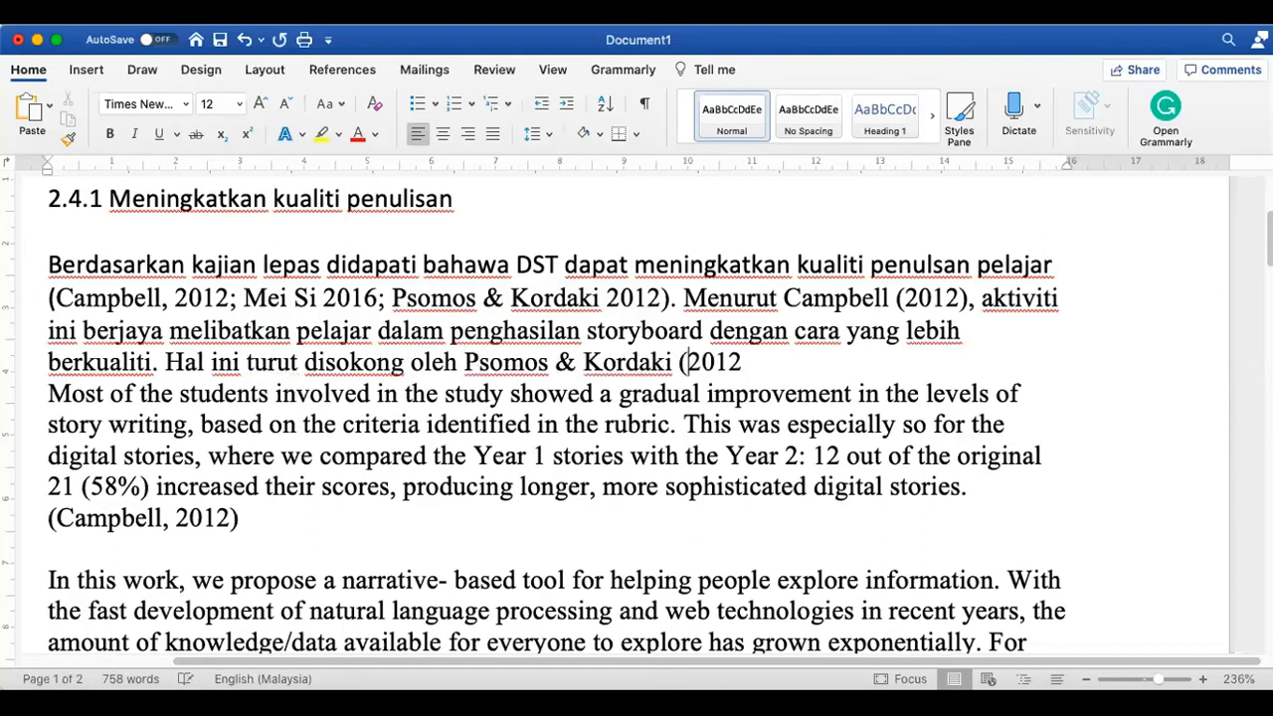
pyautogui.write(') di')
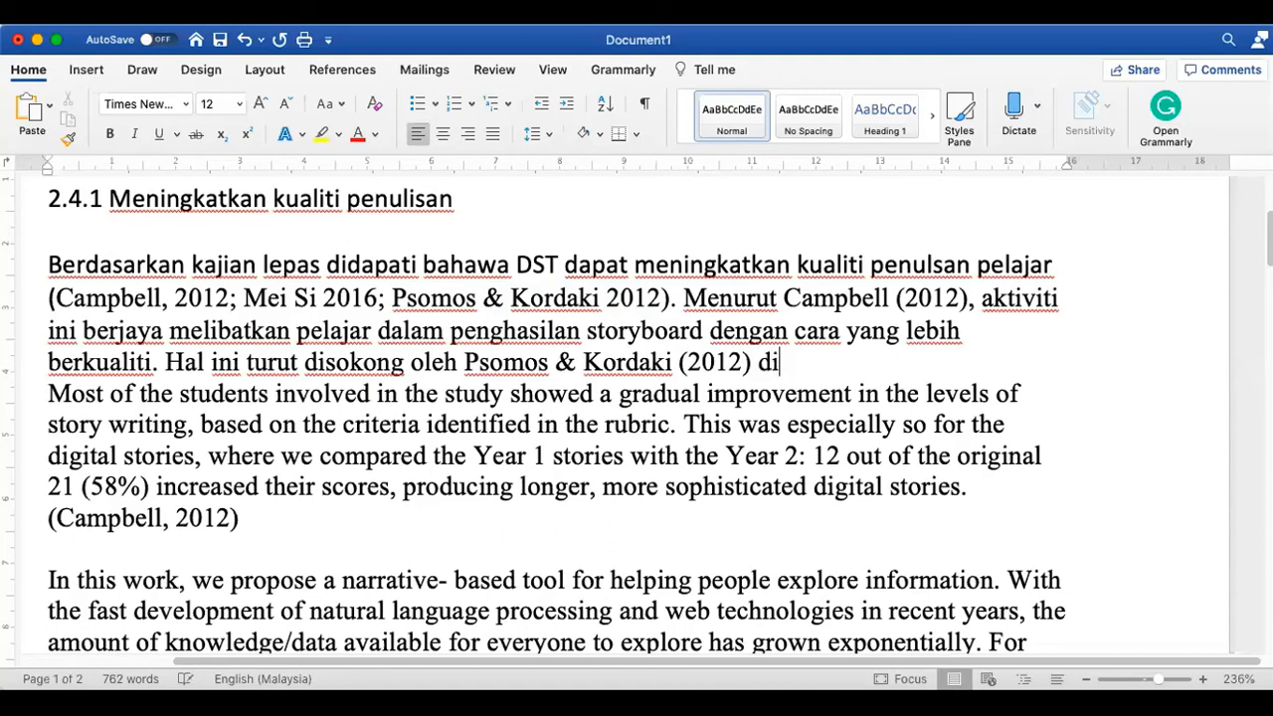
# Finish the sentence with "di mana pelajar-pelajar dalam kajian mereka menunjukan peningkatan kualiti penlisan ang lebih baik berbanding aktiviti traditional."
pyautogui.write(' mana pelajar-p')
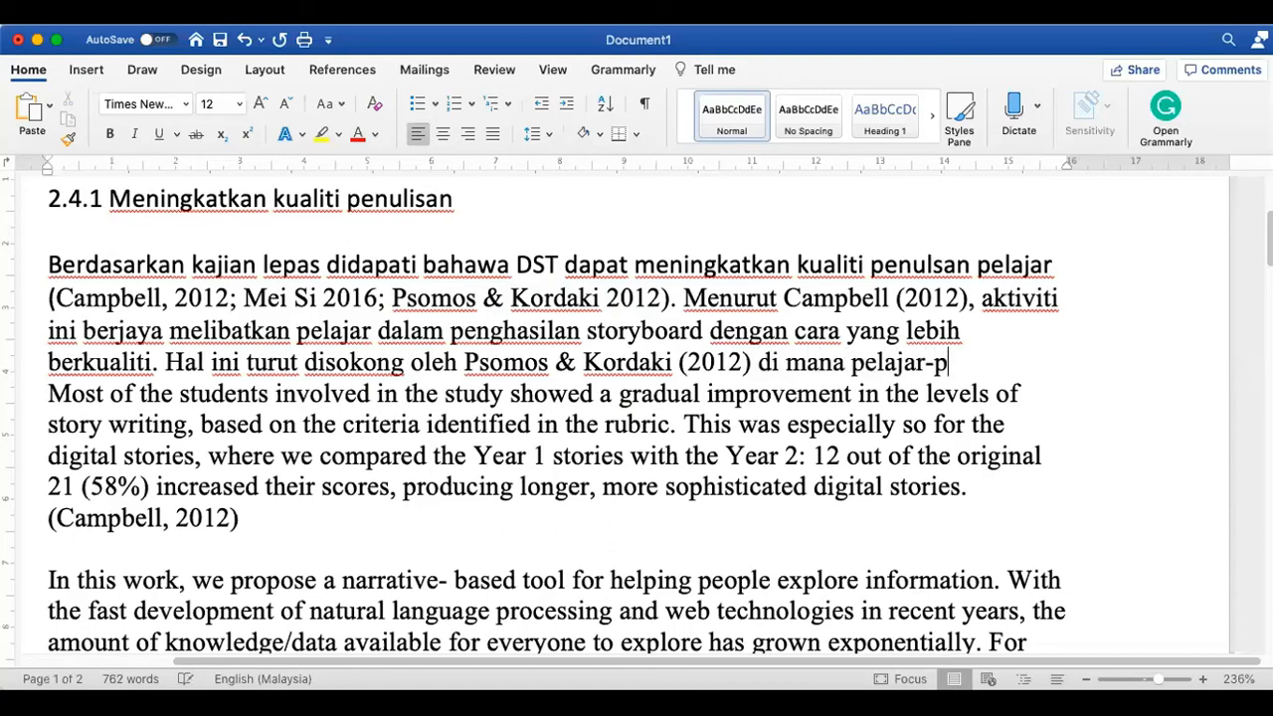
pyautogui.write('elajar d')
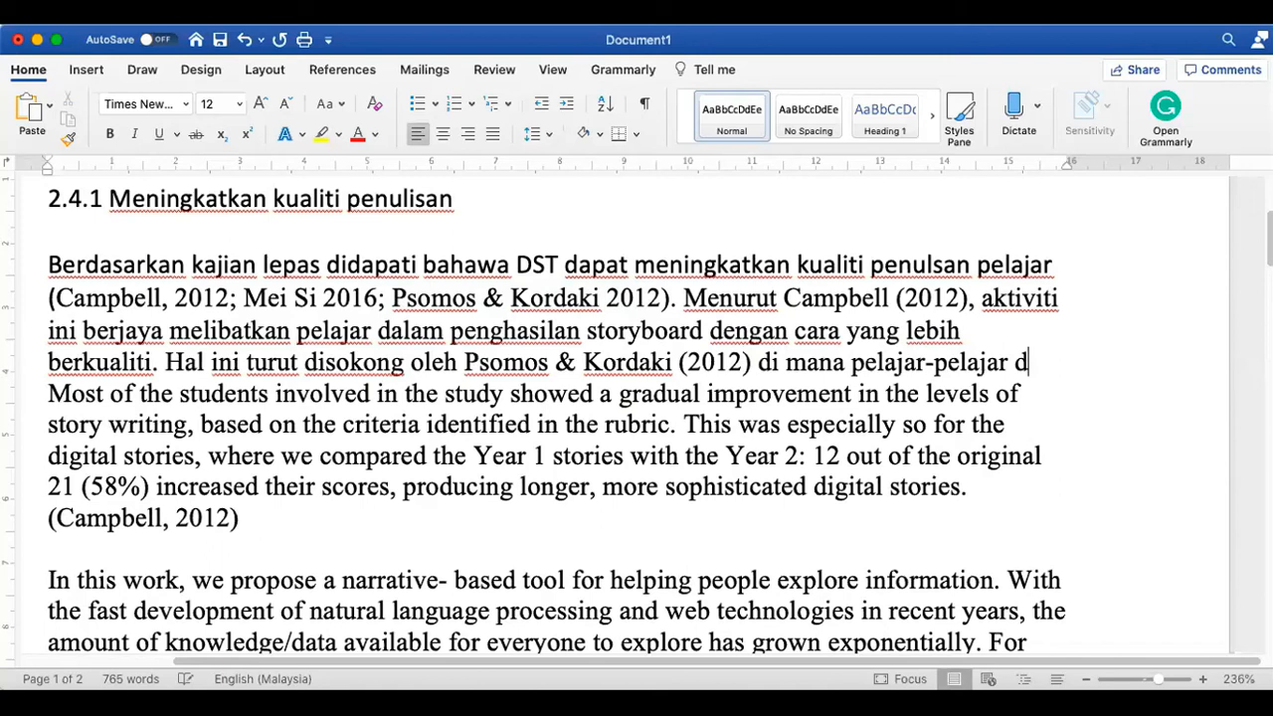
pyautogui.write('alam kajian merek')
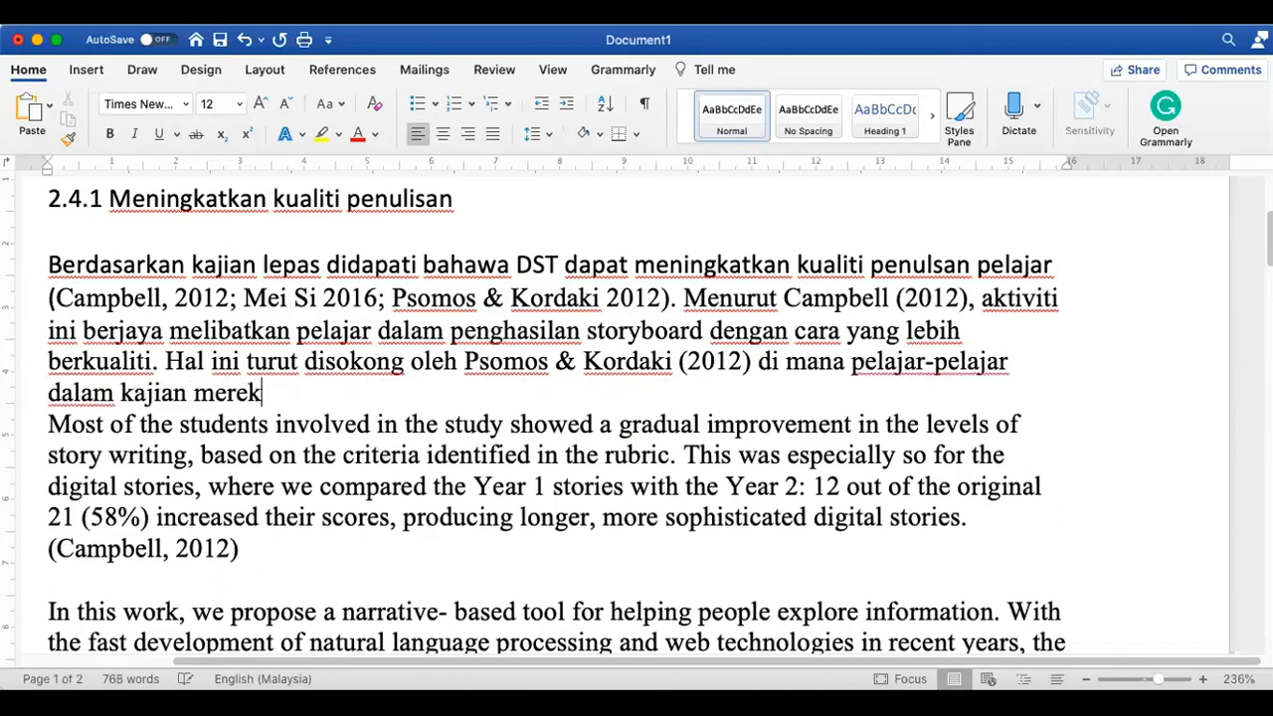
pyautogui.write('a menunjukan ')
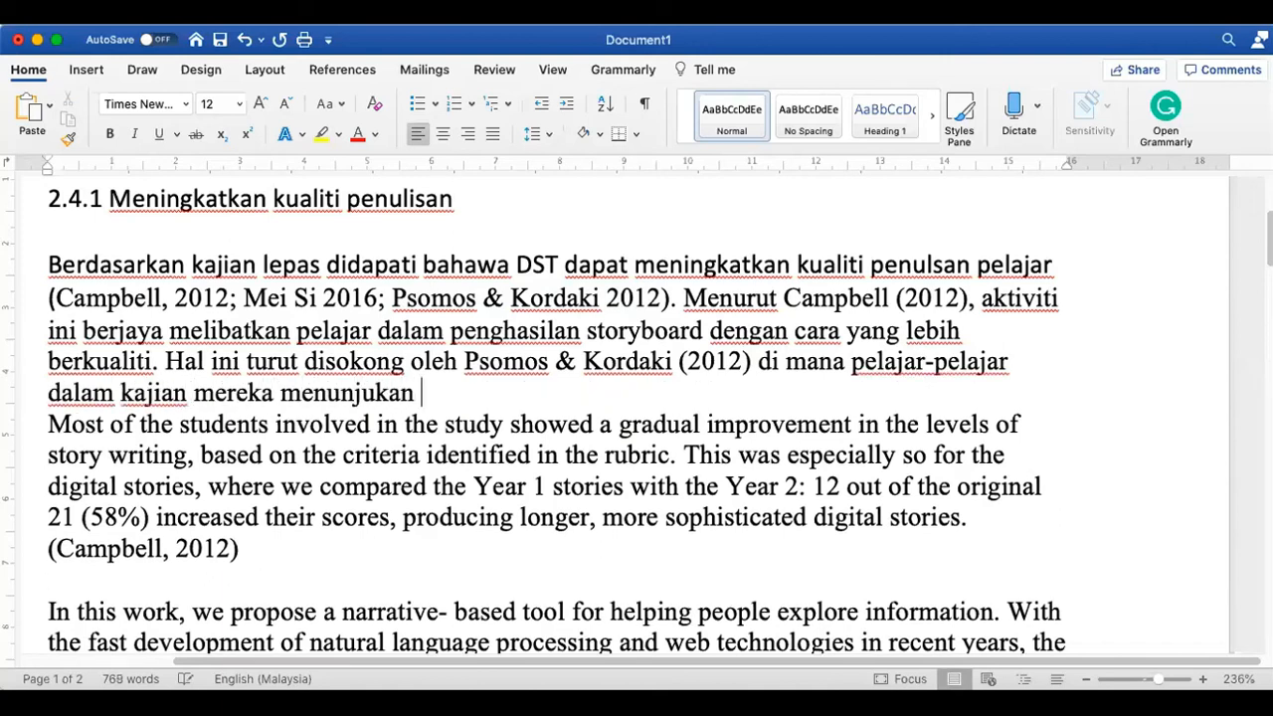
pyautogui.write('peningkatan kualiti')
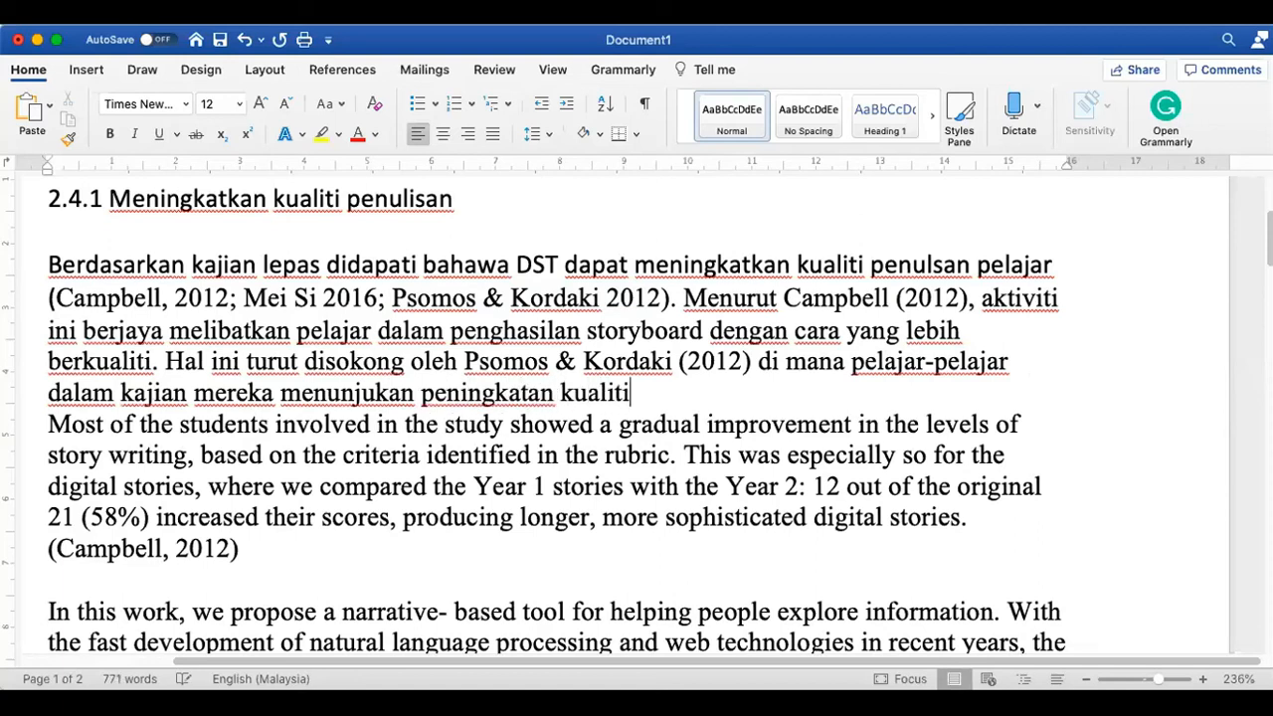
pyautogui.write(' penlisan ang lebih baik berband')
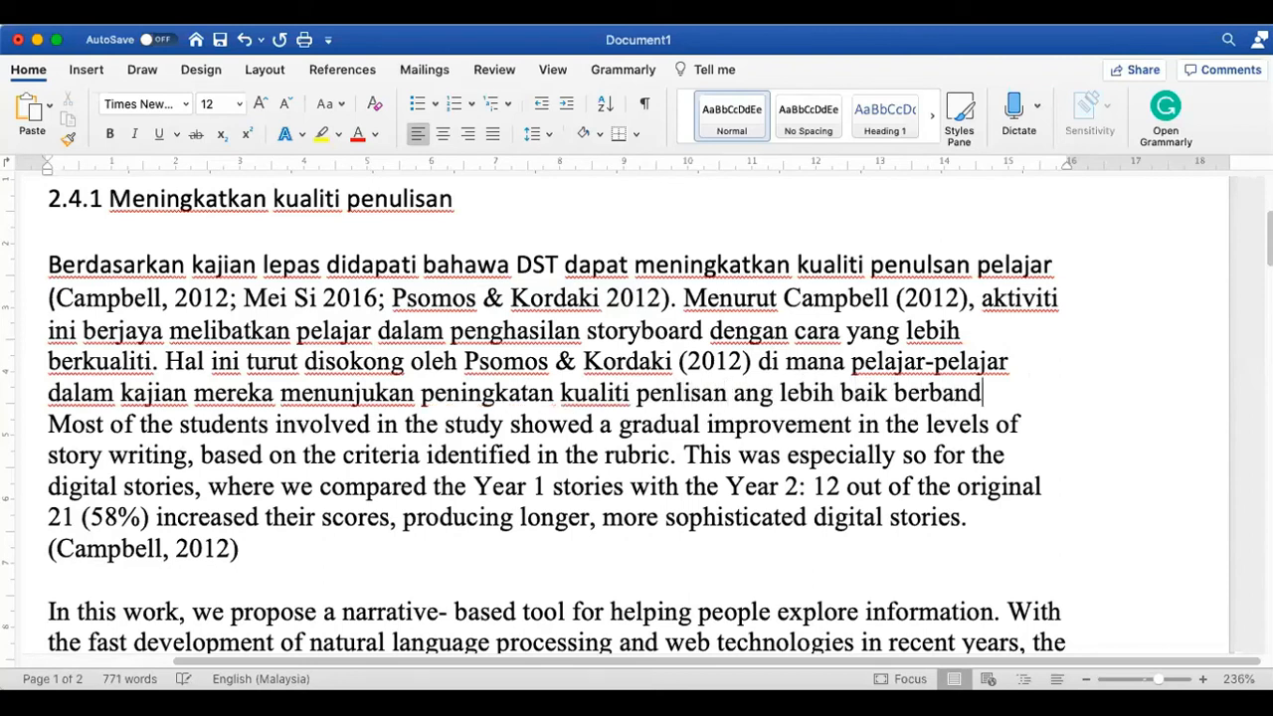
pyautogui.write('ing')
pyautogui.press('BackSpace')
pyautogui.press('BackSpace')
pyautogui.press('BackSpace')
pyautogui.write('ing aktiviti ')
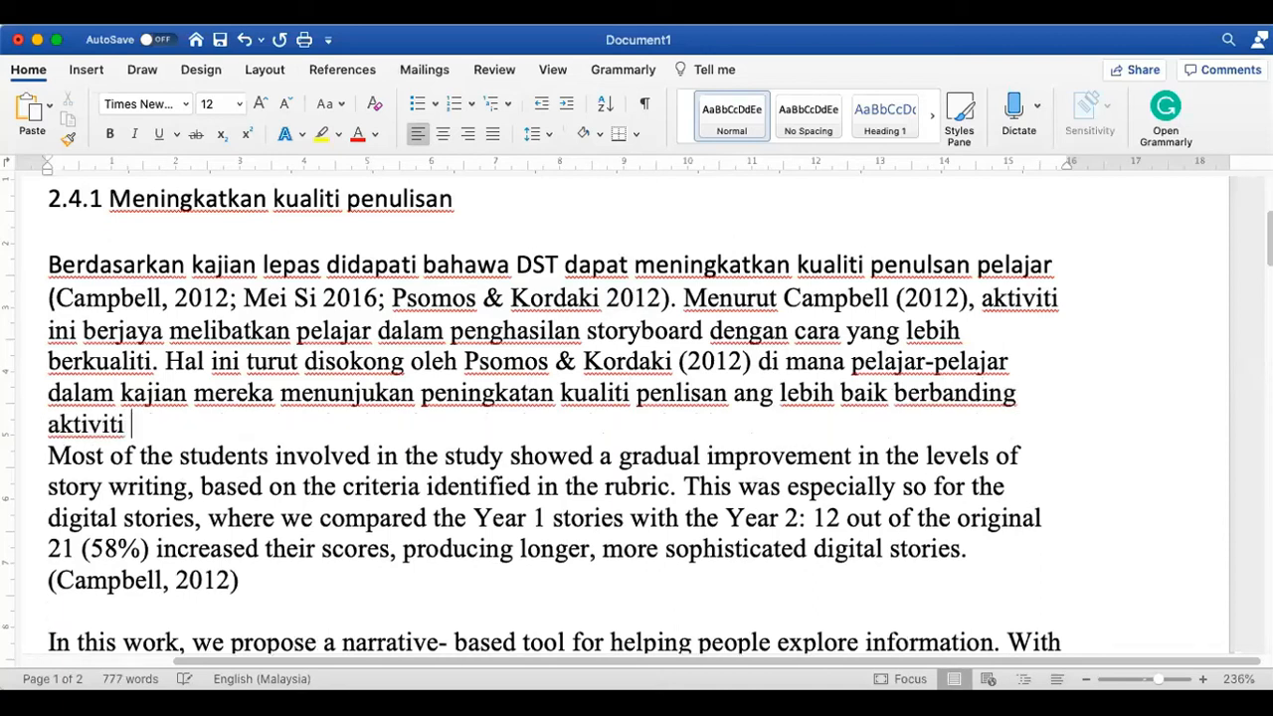
pyautogui.write('traditiona')
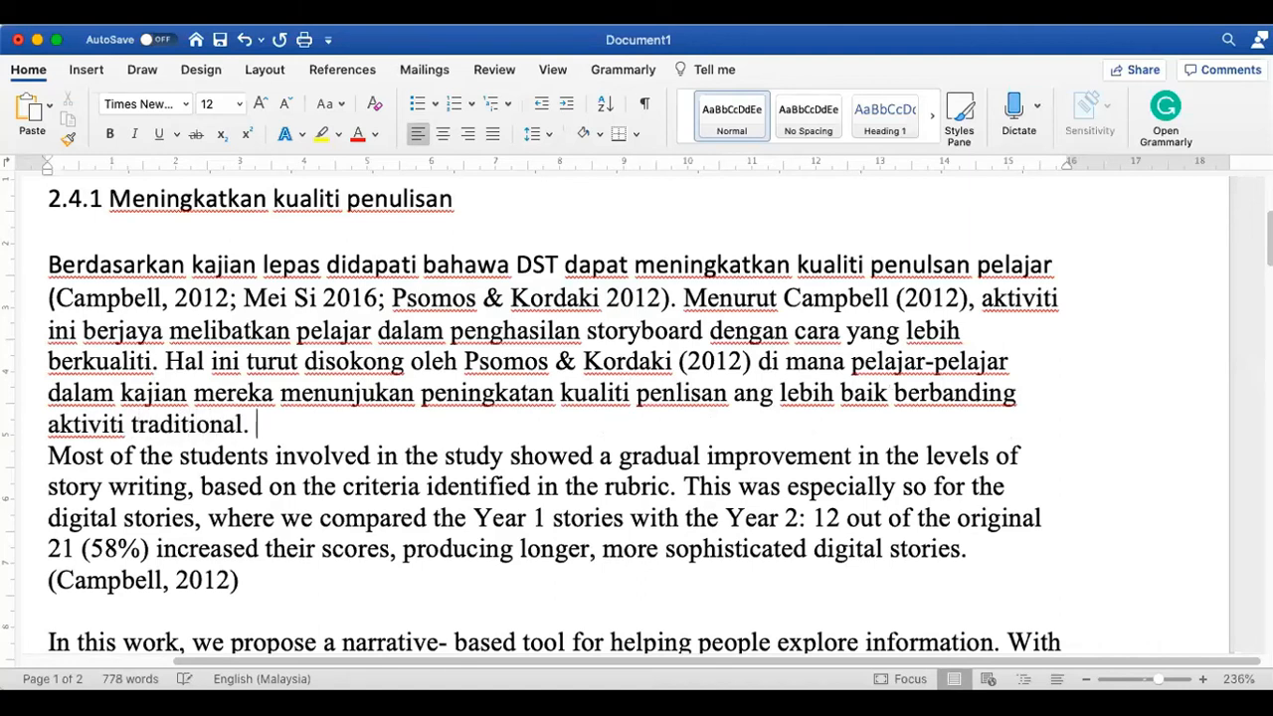
pyautogui.write('l.')
# Separate the finished Malay paragraph from the English excerpts below it with blank lines
pyautogui.press('Return')
pyautogui.press('Return')
pyautogui.press('Return')
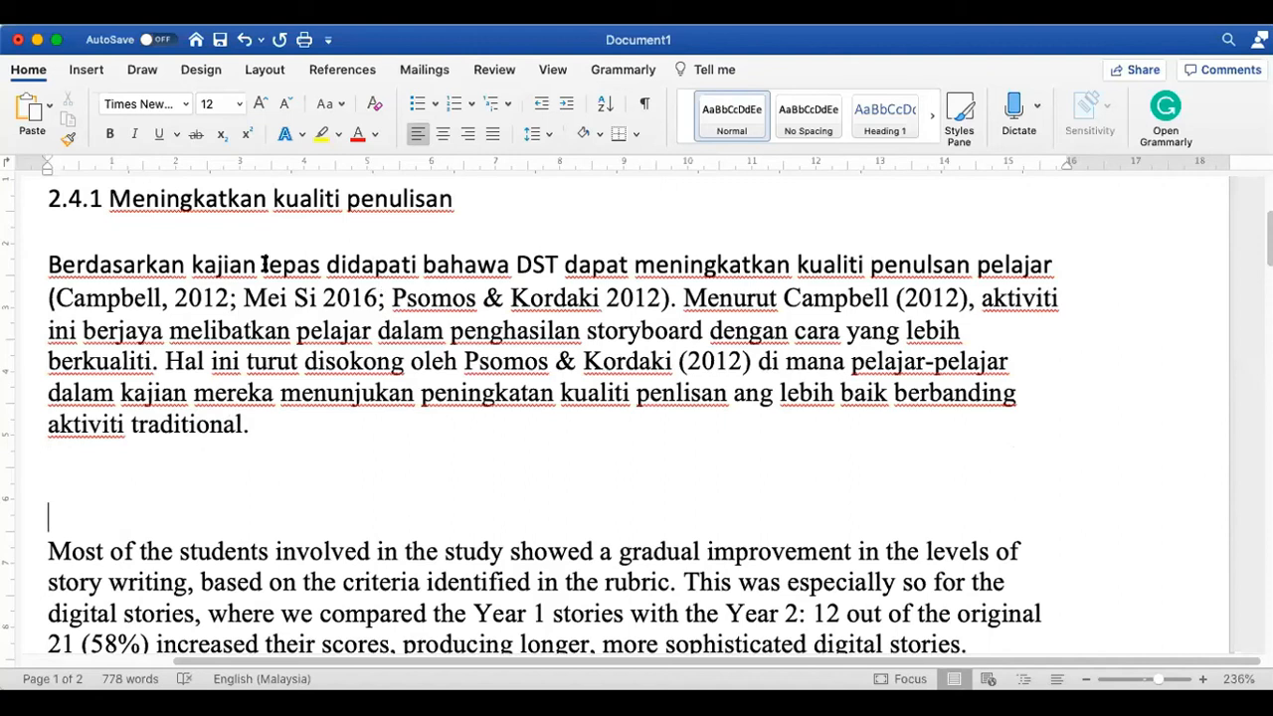
# Correct "menunjukan" to "menunjukkan" in the last sentence of the Malay paragraph
pyautogui.scroll(-3, 338, 443)
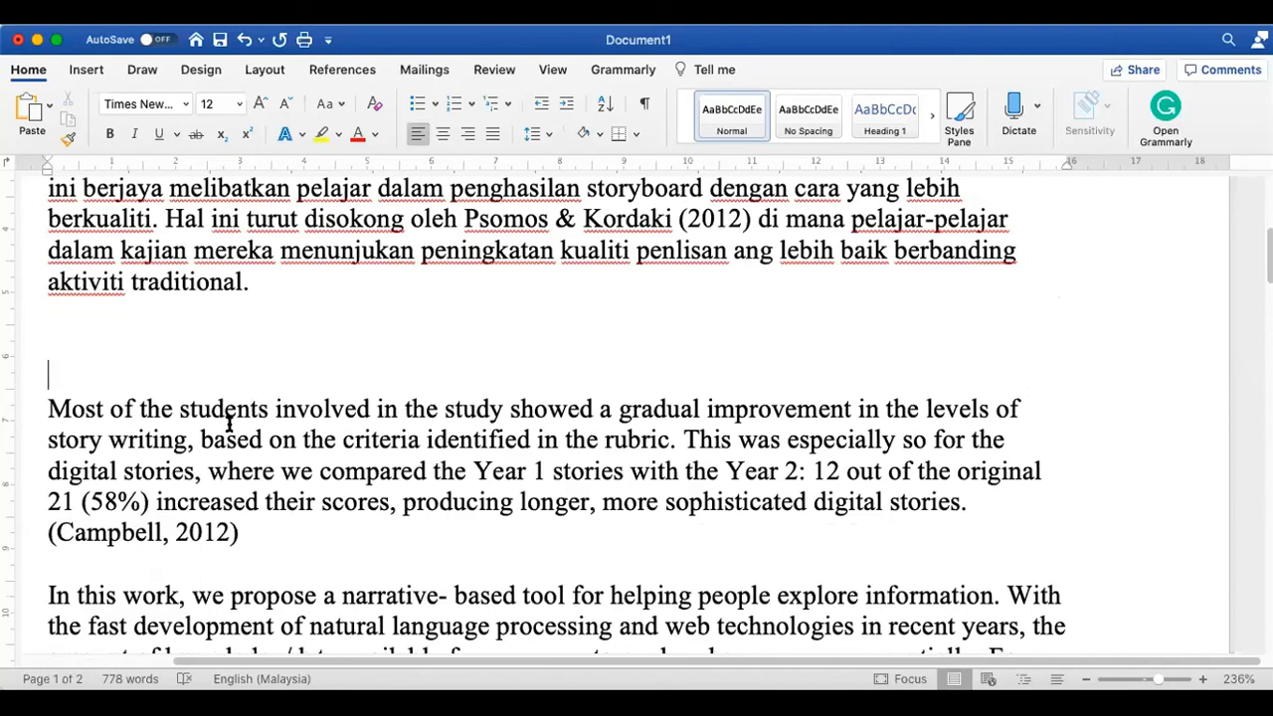
pyautogui.scroll(-1, 251, 439)
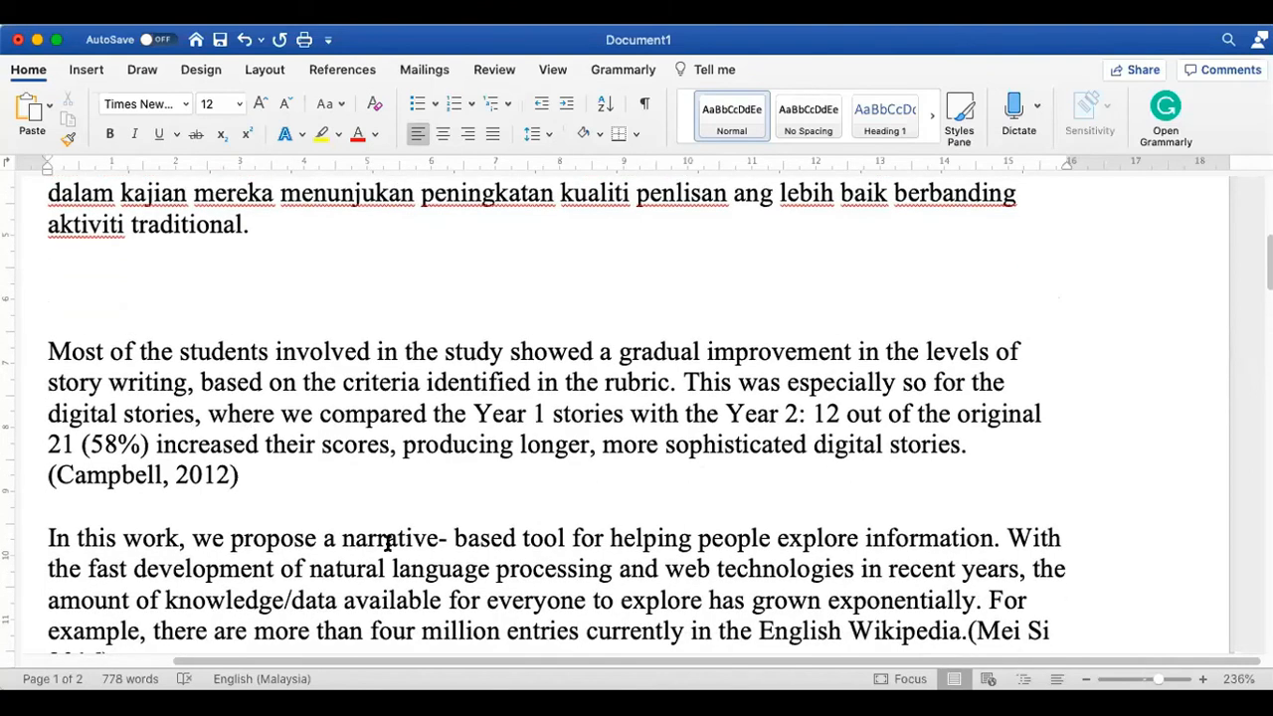
pyautogui.scroll(1, 290, 266)
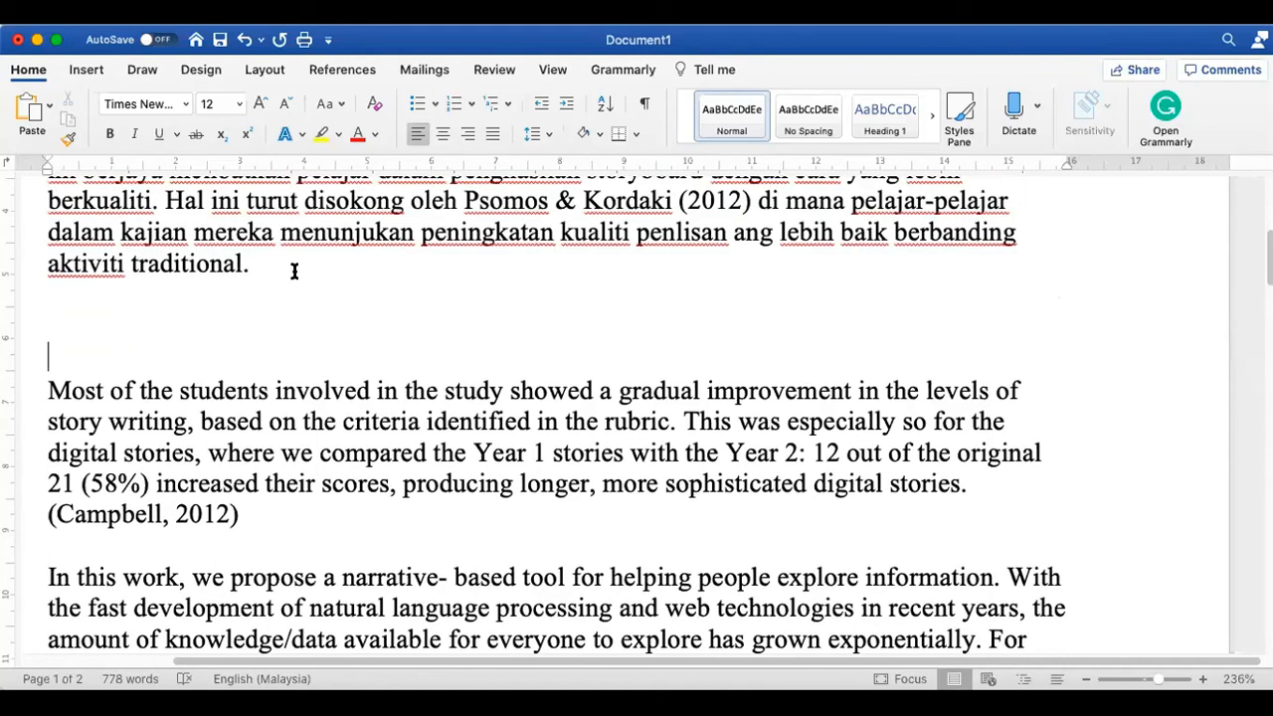
pyautogui.click(390, 231)
pyautogui.write('k')
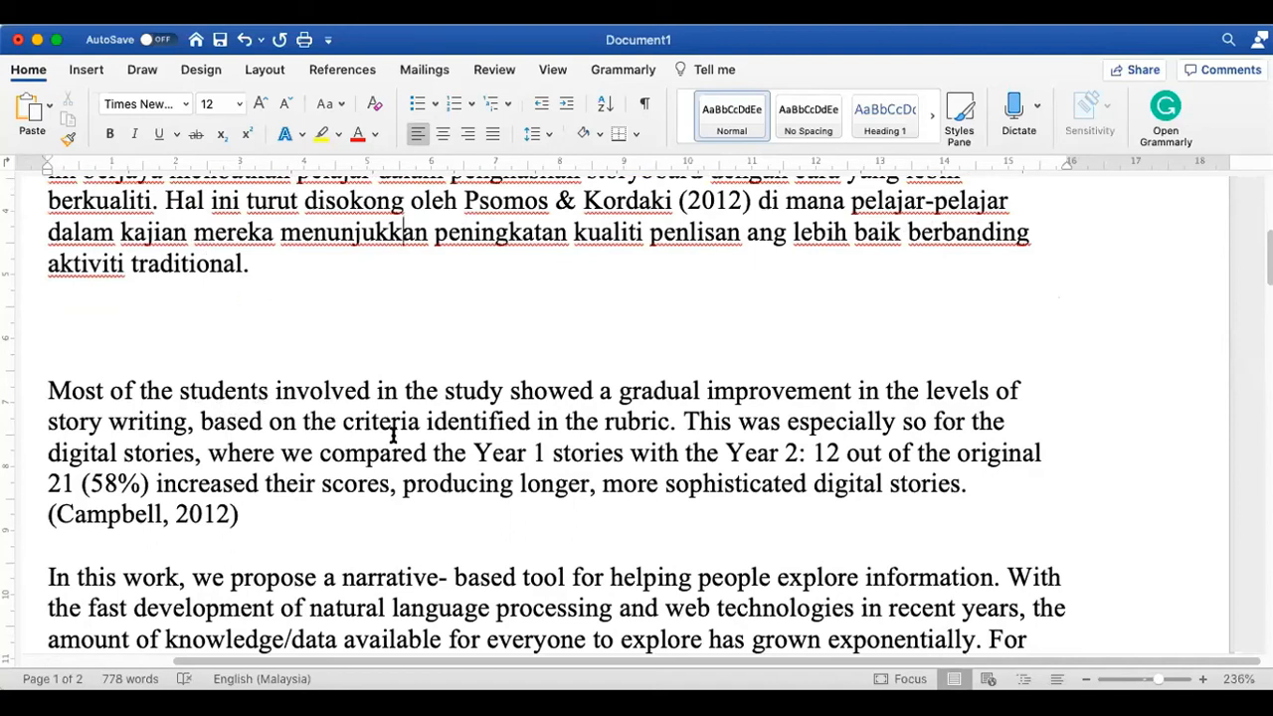
# Compare the written Malay paragraph under 2.4.1 with the English source excerpts beneath it
pyautogui.scroll(-1, 316, 395)
pyautogui.scroll(-1, 316, 395)
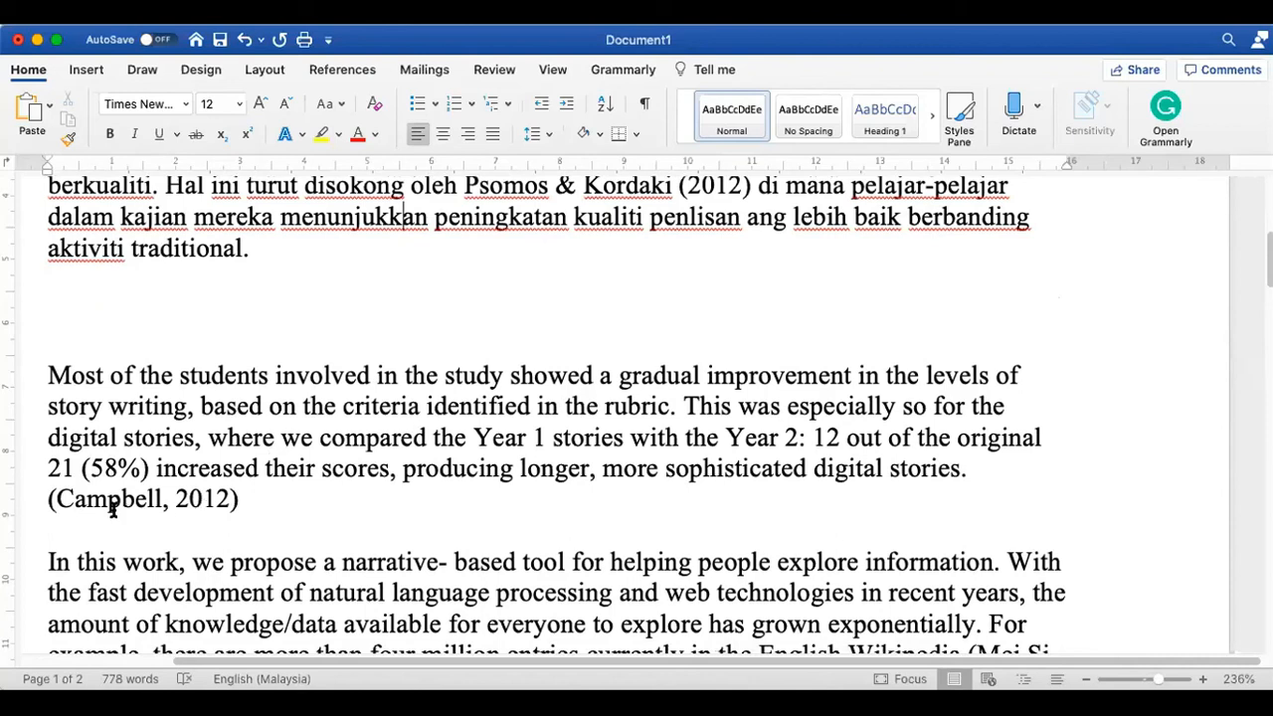
pyautogui.click(266, 287)
pyautogui.click(272, 246)
pyautogui.scroll(-2, 272, 245)
pyautogui.scroll(4, 271, 246)
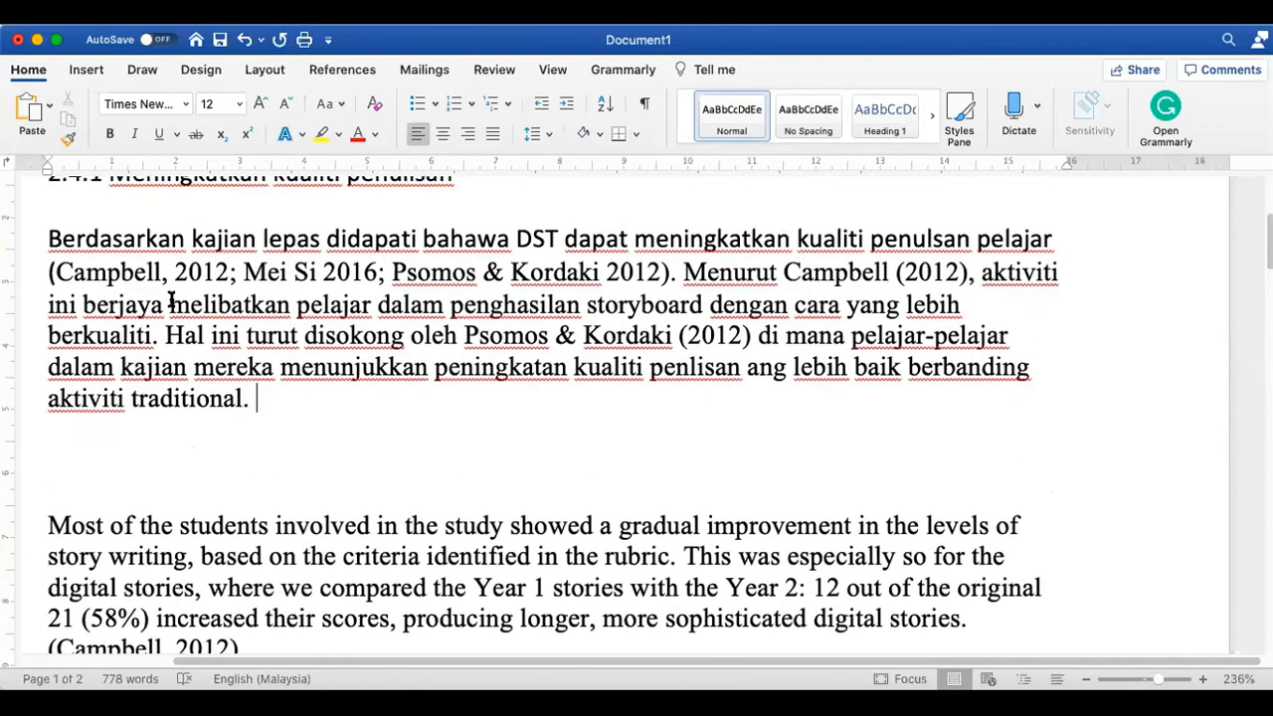
pyautogui.scroll(-6, 278, 398)
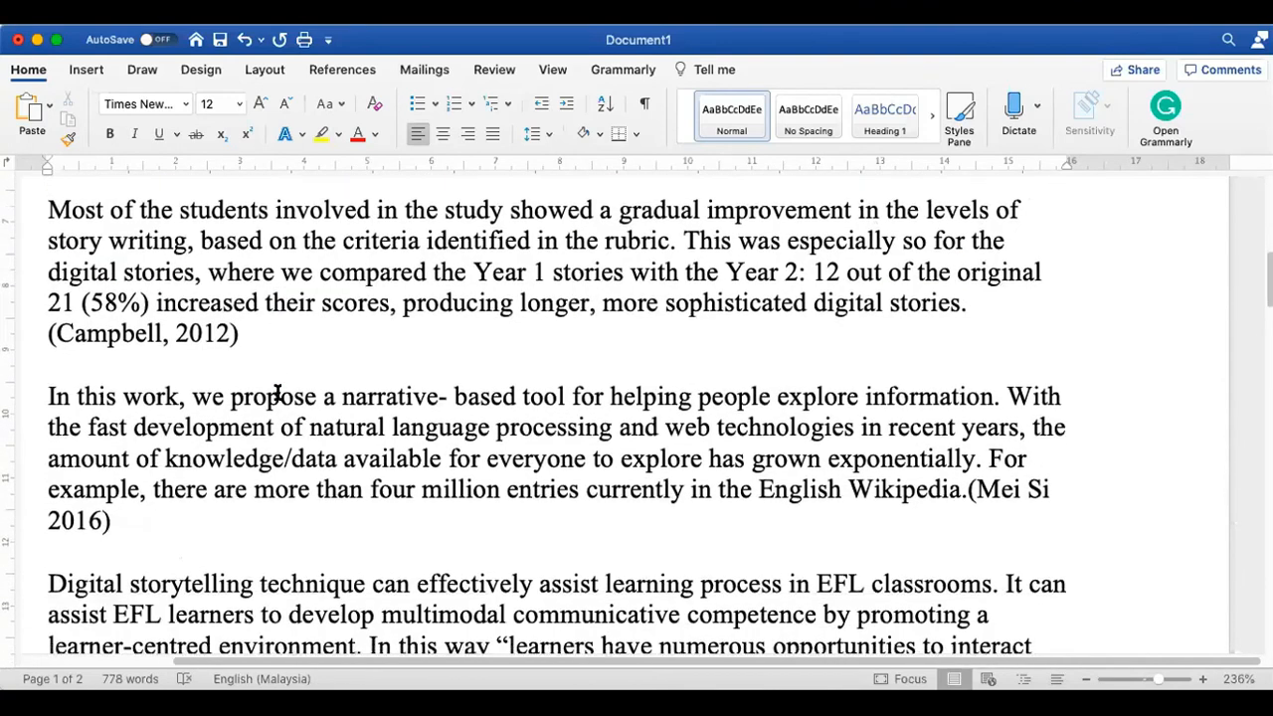
pyautogui.scroll(-1, 278, 393)
pyautogui.scroll(5, 241, 372)
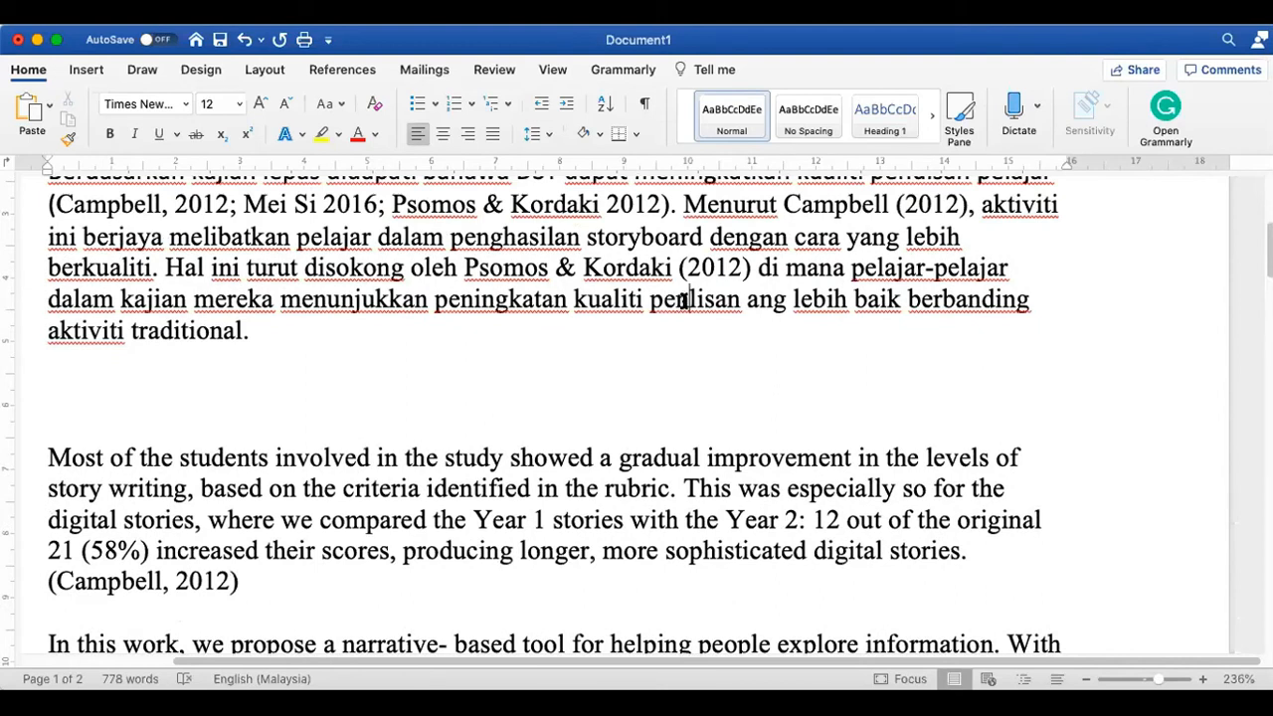
pyautogui.scroll(-5, 360, 386)
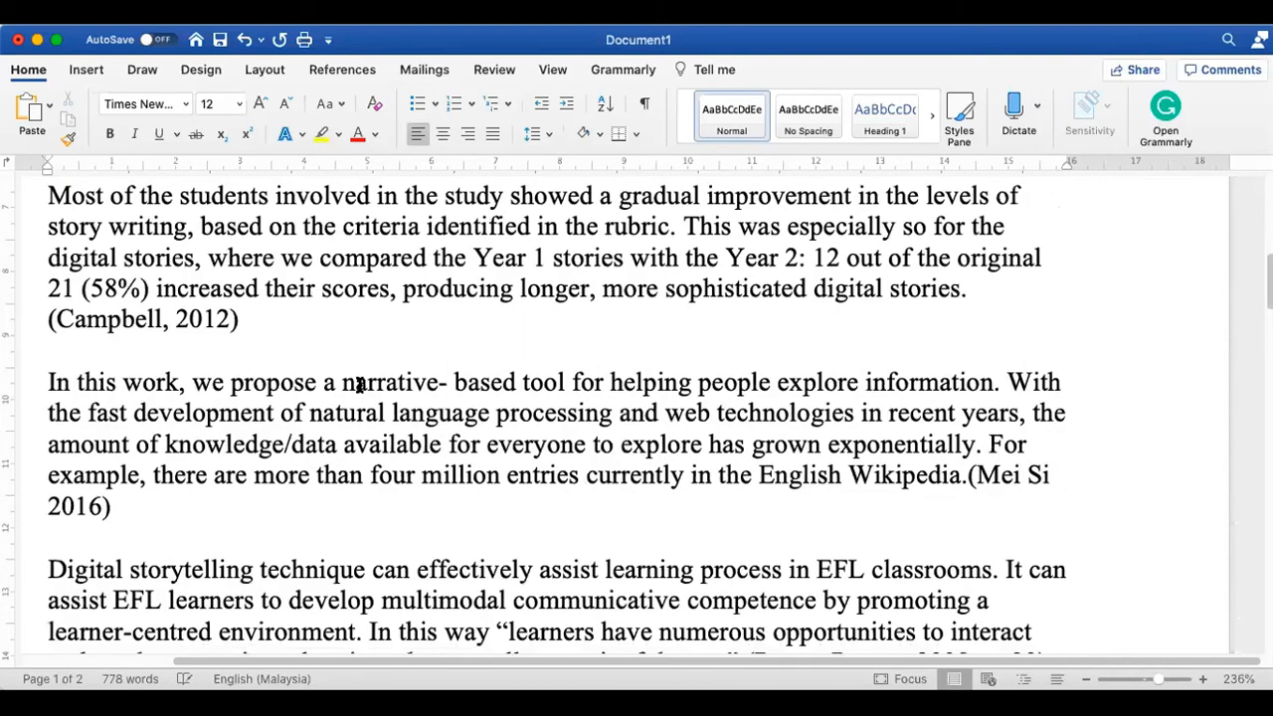
pyautogui.scroll(-1, 360, 386)
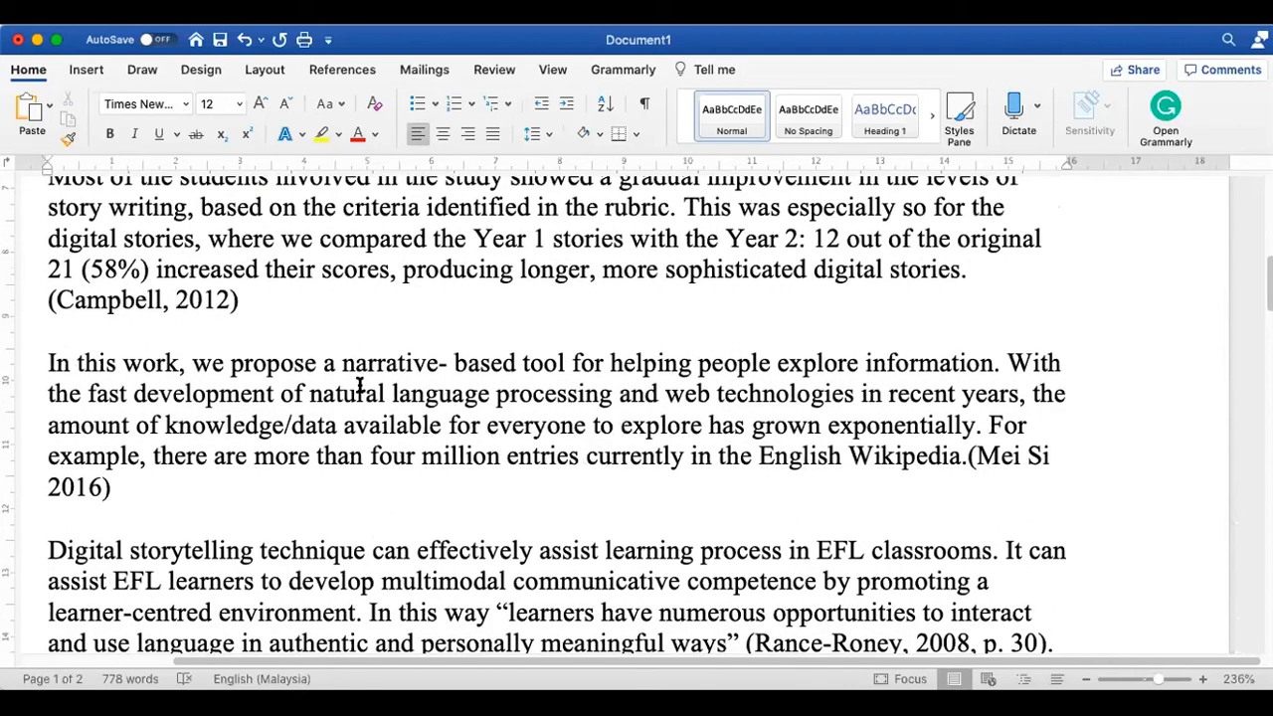
pyautogui.scroll(3, 355, 384)
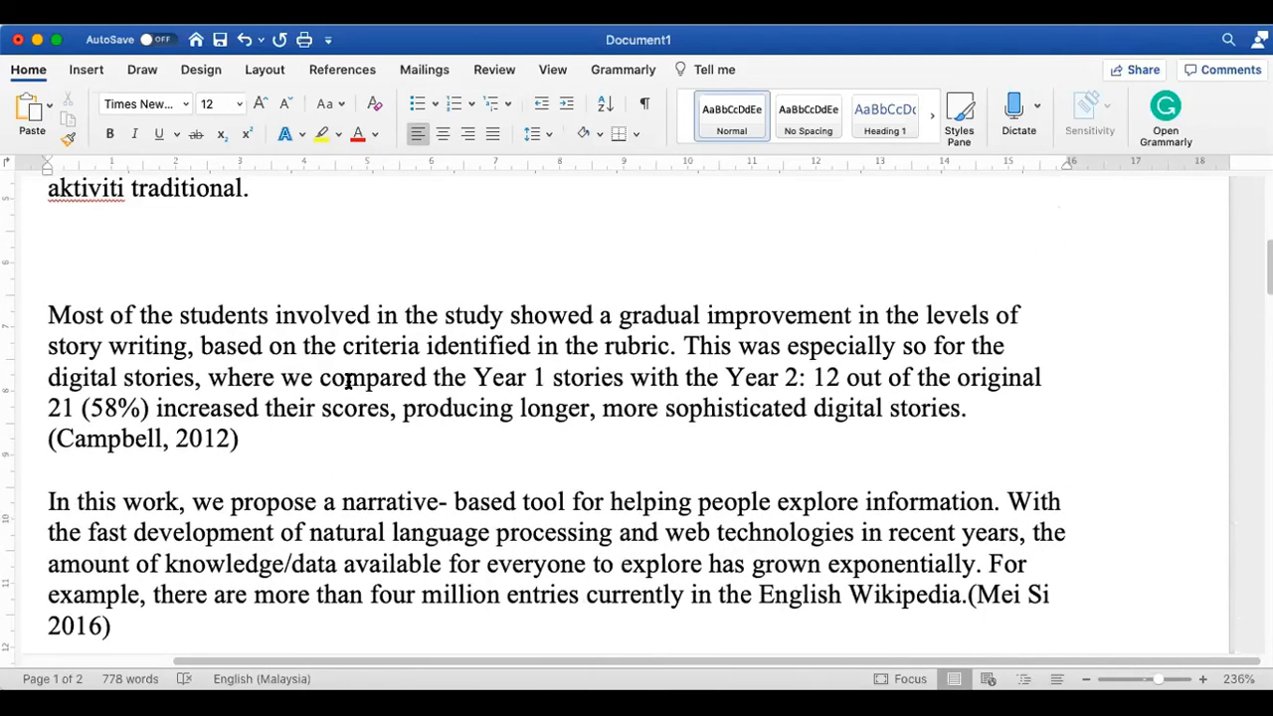
# Reread the finished 2.4.1 synthesis paragraph against the Campbell (2012) and Mei Si (2016) excerpts to check whether anything needs adding
pyautogui.scroll(1, 347, 382)
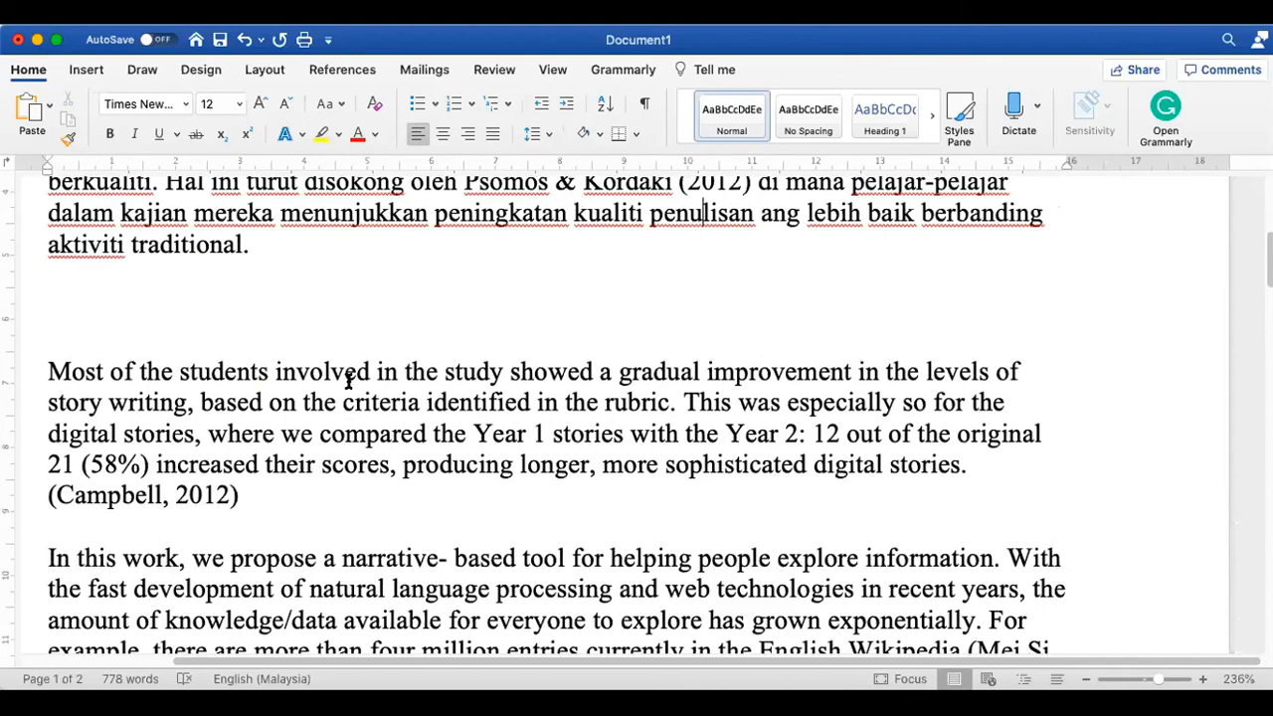
pyautogui.scroll(1, 348, 381)
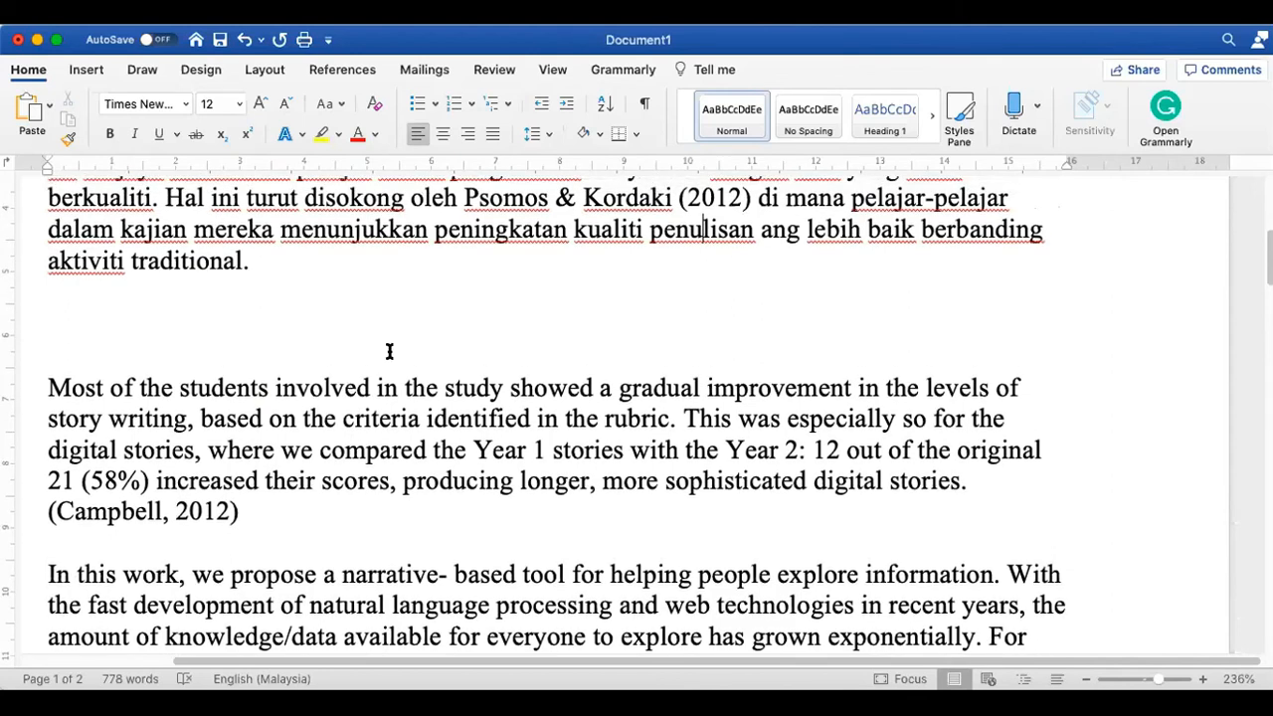
pyautogui.click(294, 254)
pyautogui.scroll(5, 298, 262)
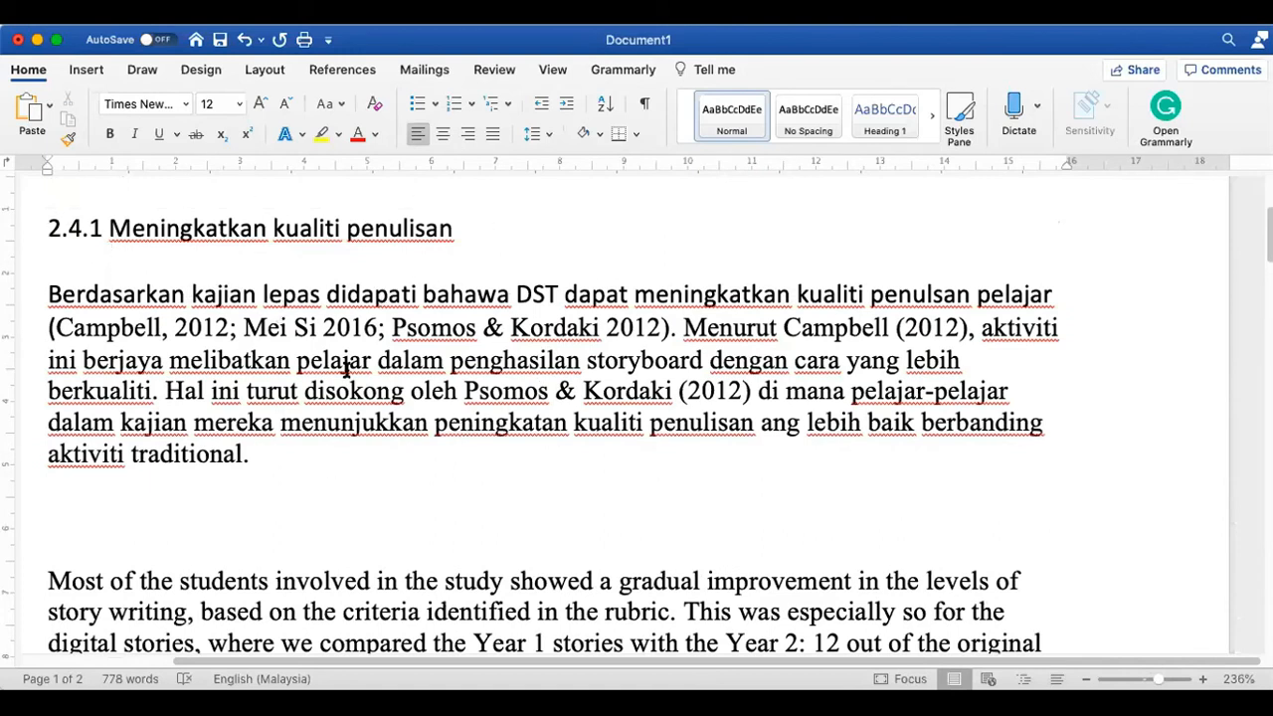
pyautogui.scroll(-10, 278, 448)
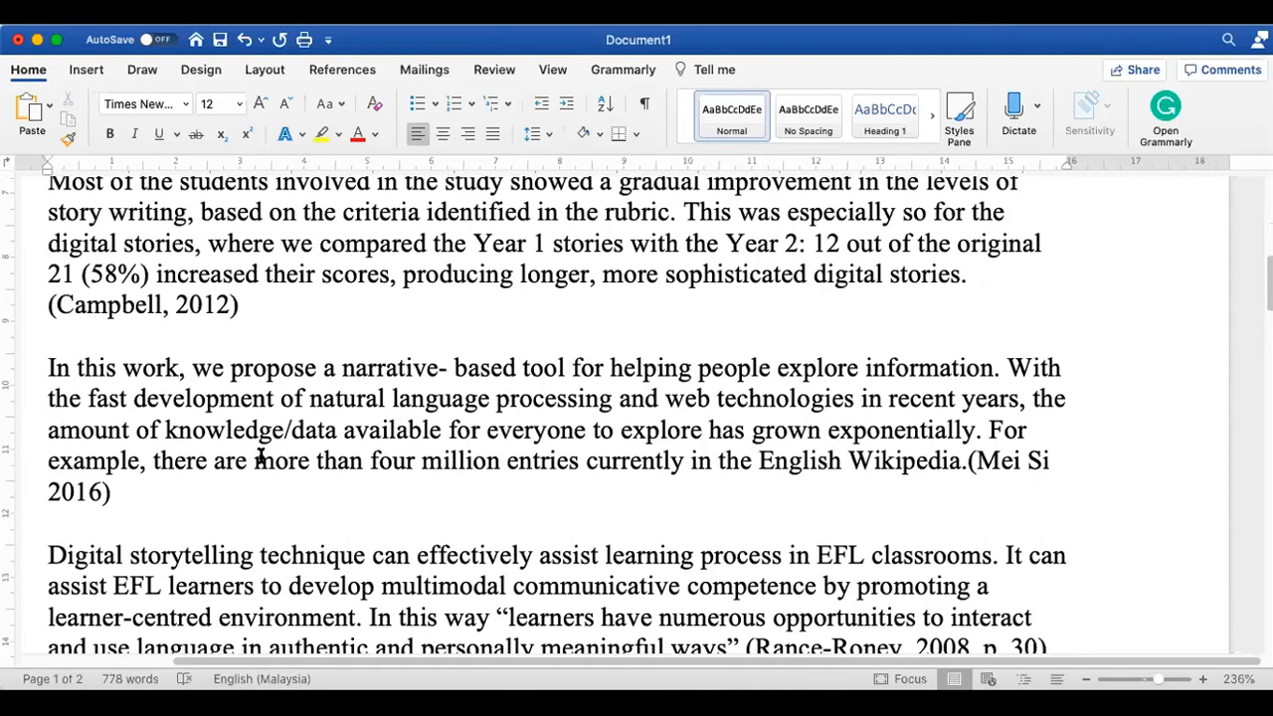
pyautogui.scroll(6, 344, 497)
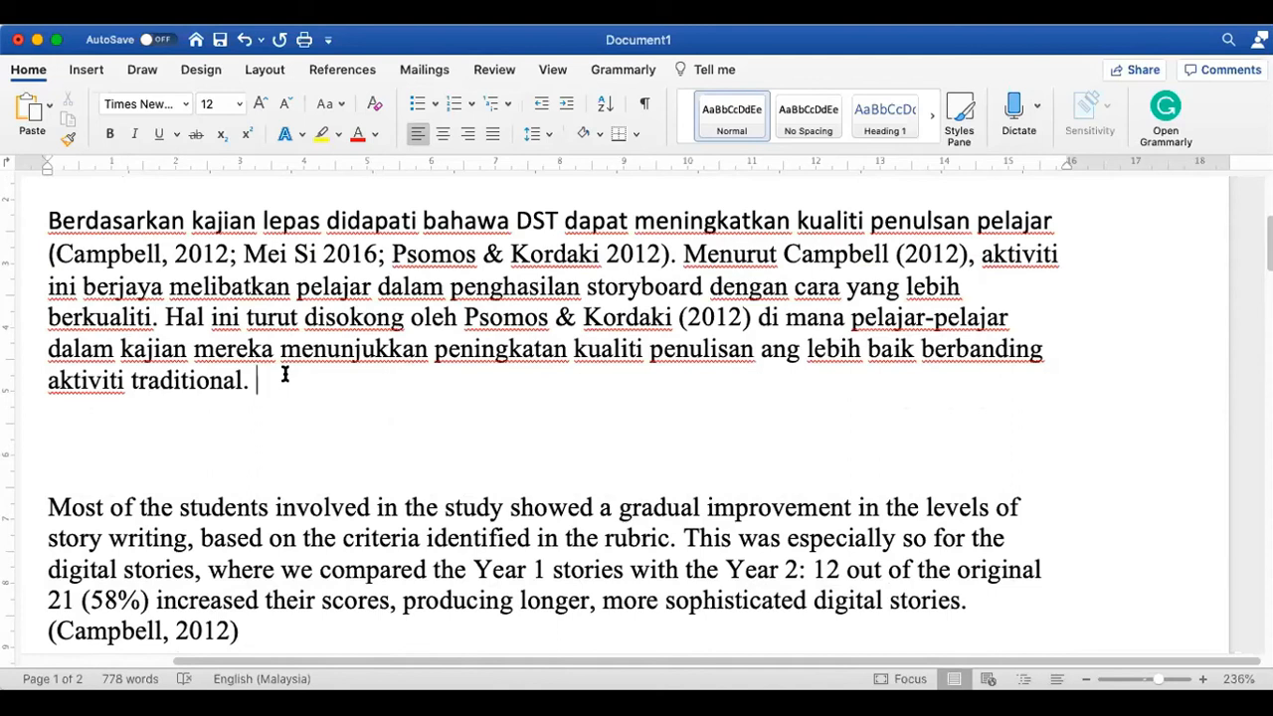
pyautogui.scroll(-2, 286, 348)
pyautogui.scroll(5, 321, 304)
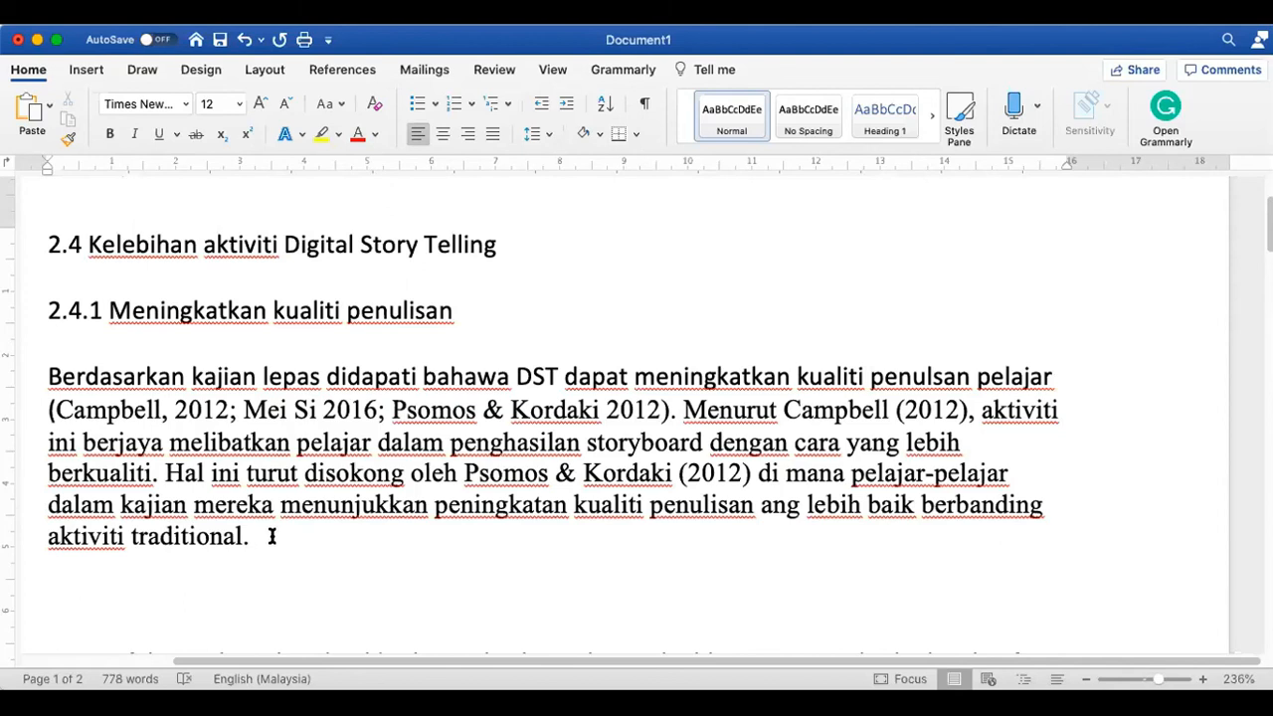
# Delete the English source excerpts by Campbell, Mei Si and Psomos & Kordaki beneath the Malay paragraph in section 2.4.1
pyautogui.scroll(-5, 287, 514)
pyautogui.scroll(-4, 289, 514)
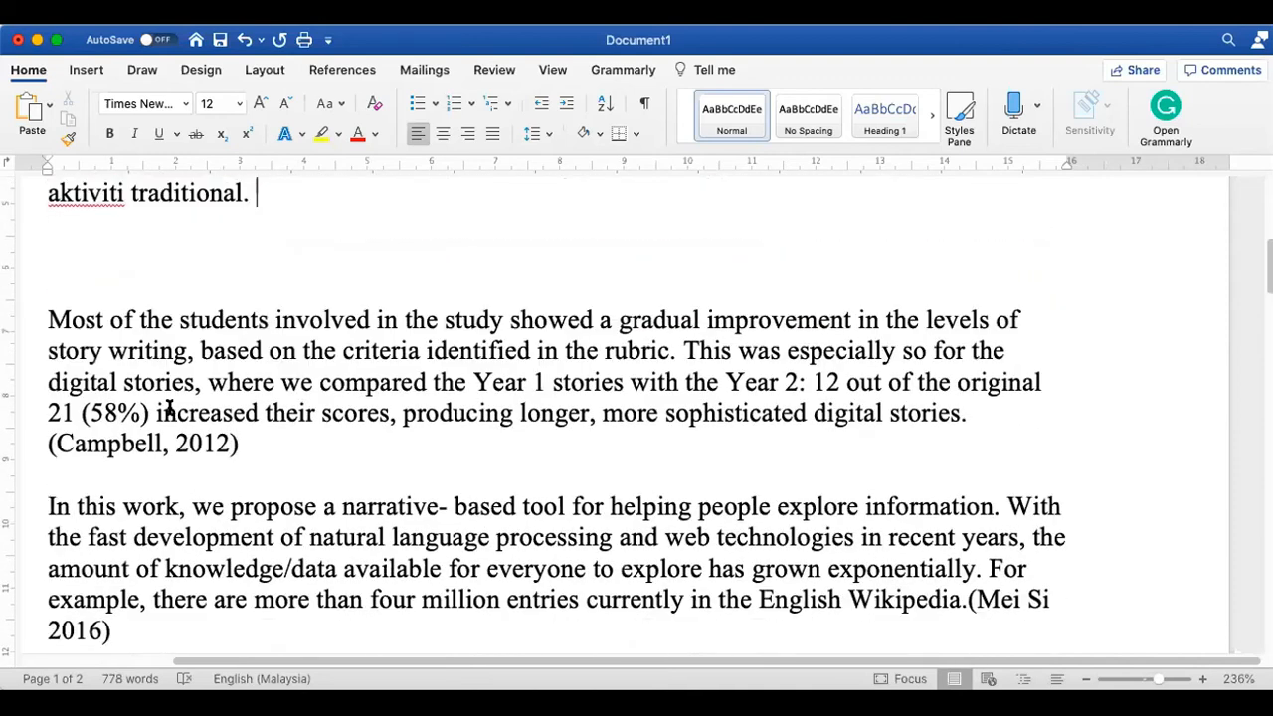
pyautogui.scroll(3, 165, 406)
pyautogui.moveTo(30, 298); pyautogui.dragTo(452, 612)
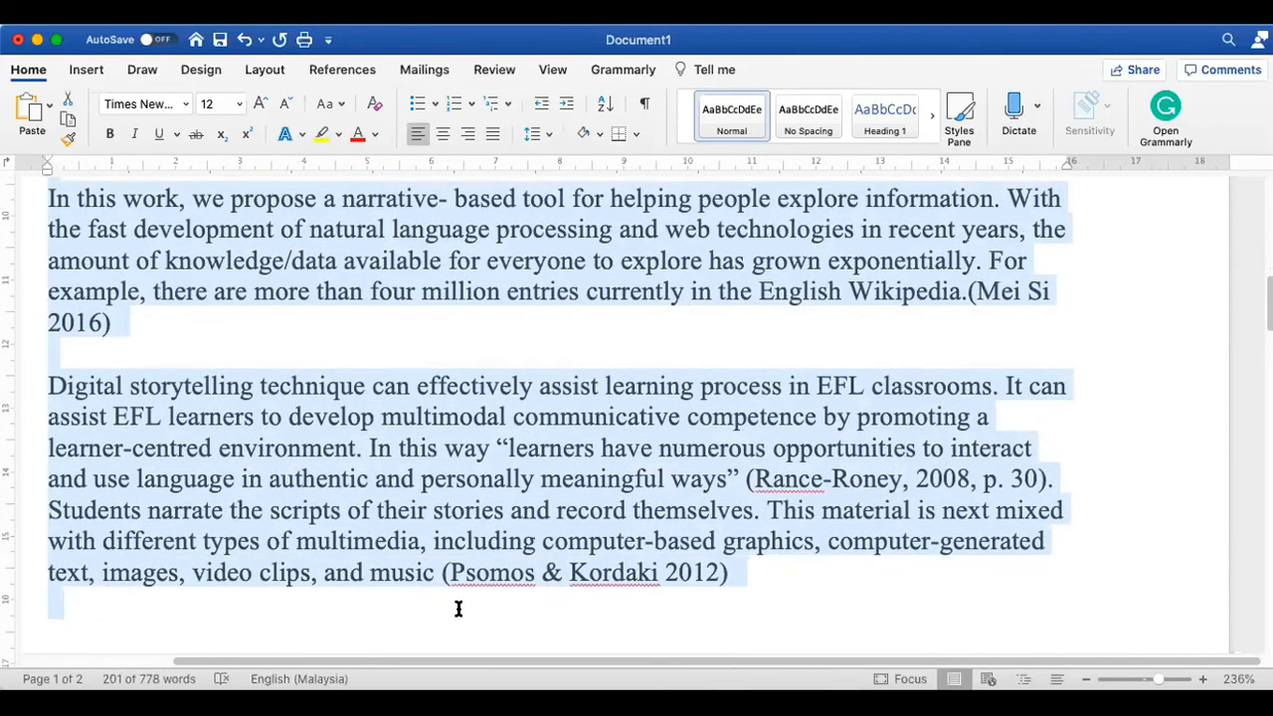
pyautogui.press('BackSpace')
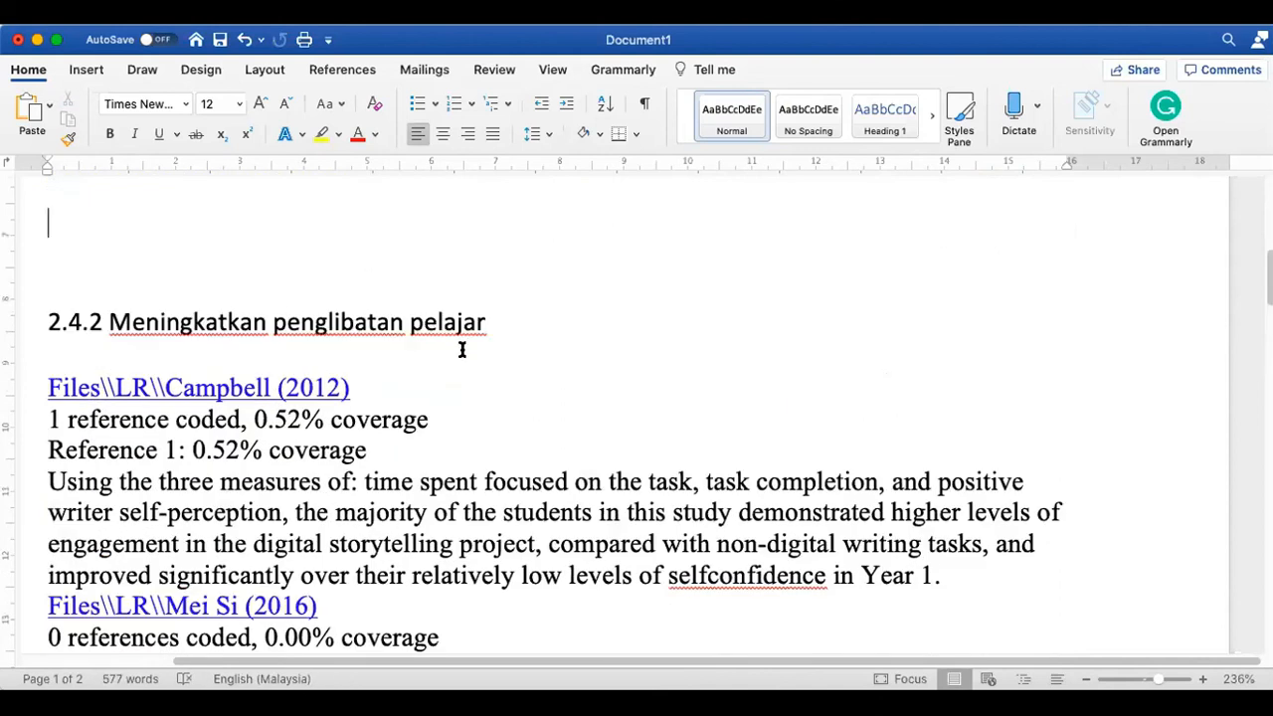
# Remove the two reference and coverage lines under the Campbell (2012) link in section 2.4.2
pyautogui.scroll(-1, 472, 355)
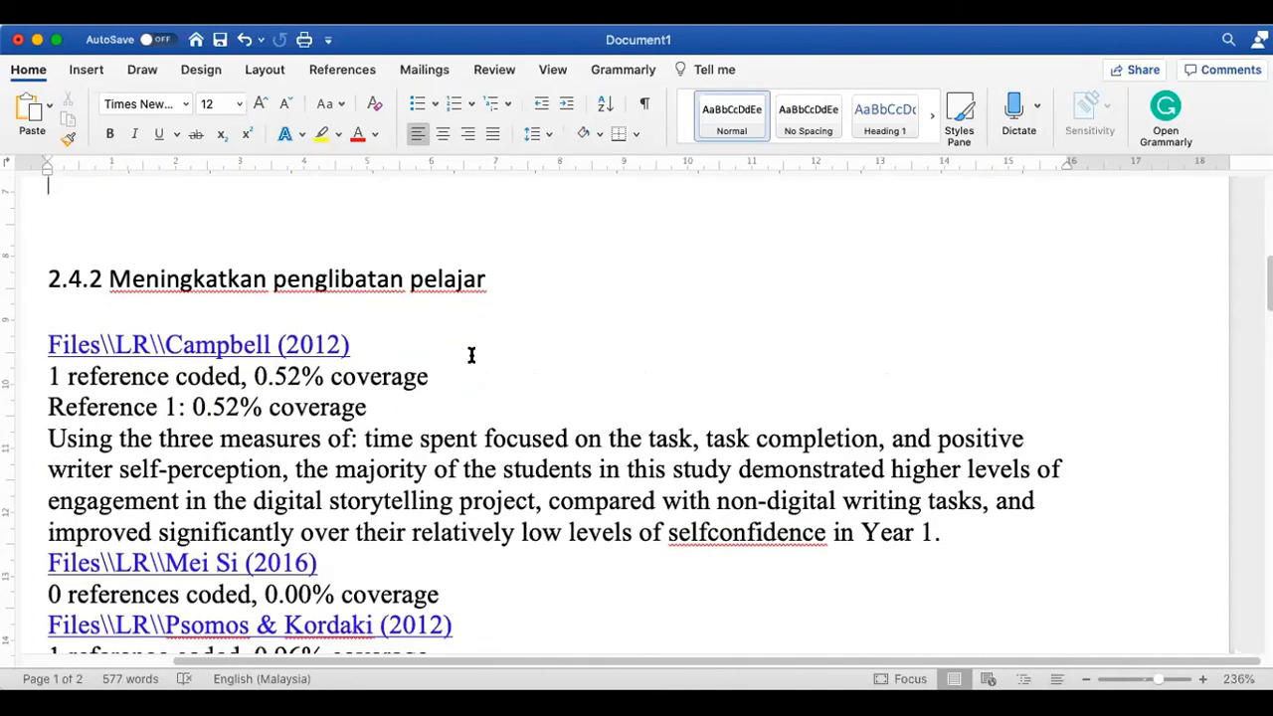
pyautogui.scroll(-1, 468, 355)
pyautogui.moveTo(421, 372); pyautogui.dragTo(51, 332)
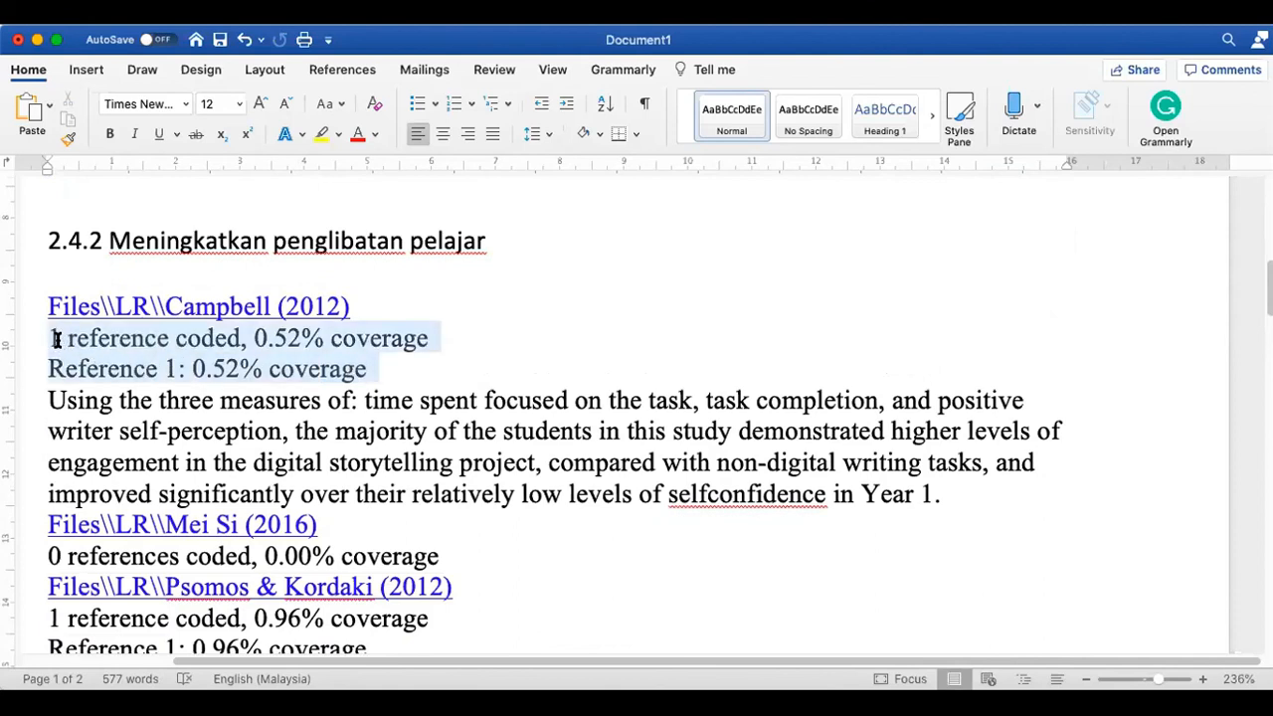
pyautogui.press('BackSpace')
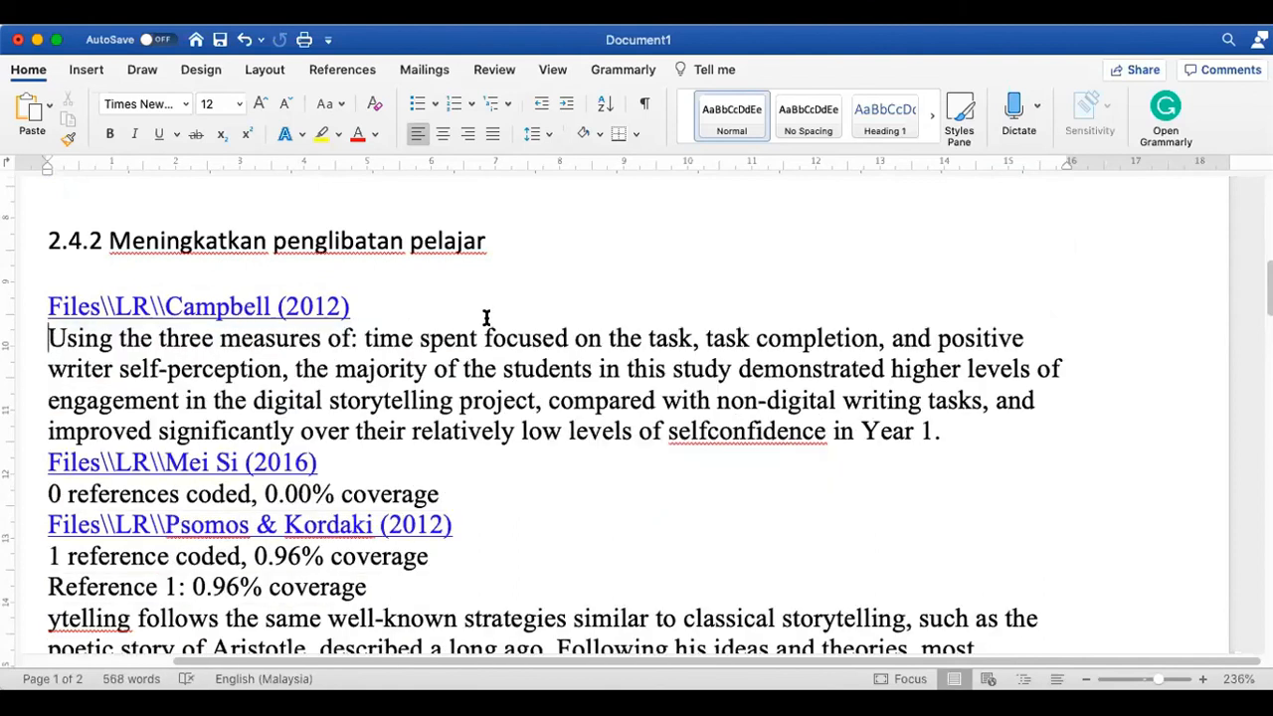
# Examine the coded excerpts under 2.4.2 Meningkatkan penglibatan pelajar and the start of section 2.4.3
pyautogui.click(968, 430)
pyautogui.scroll(-2, 516, 517)
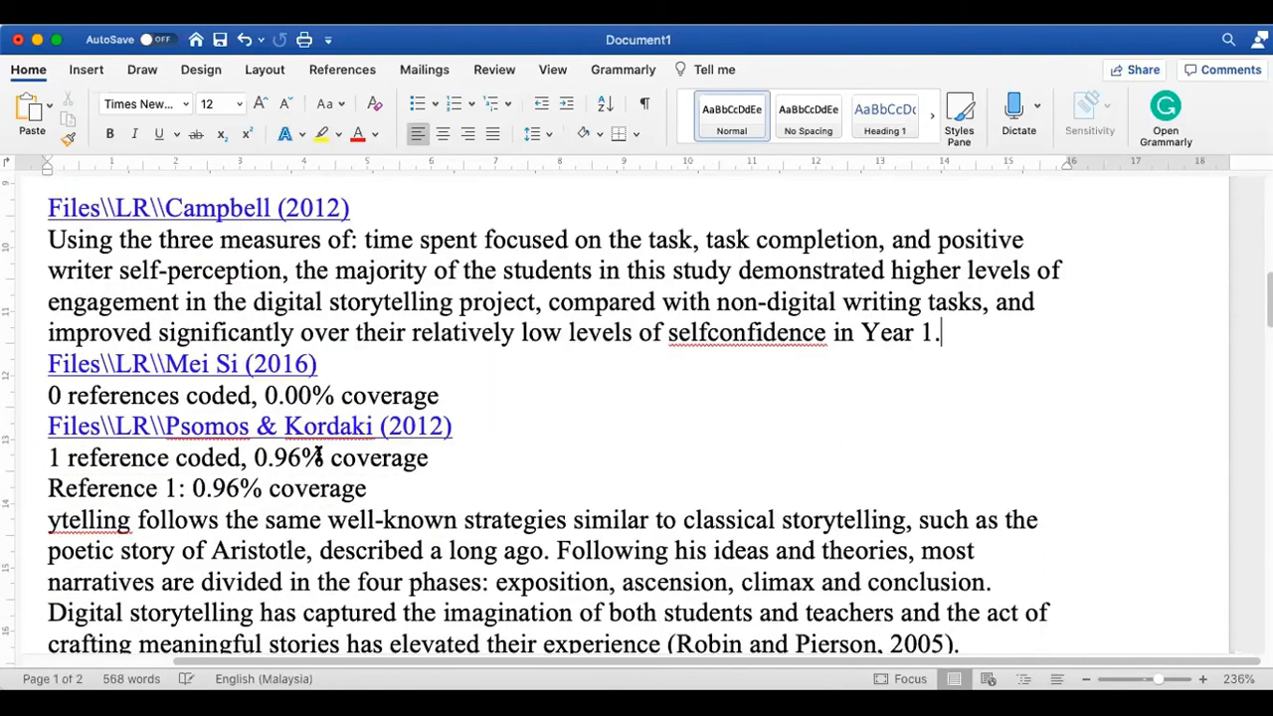
pyautogui.scroll(-6, 347, 511)
pyautogui.scroll(-3, 348, 509)
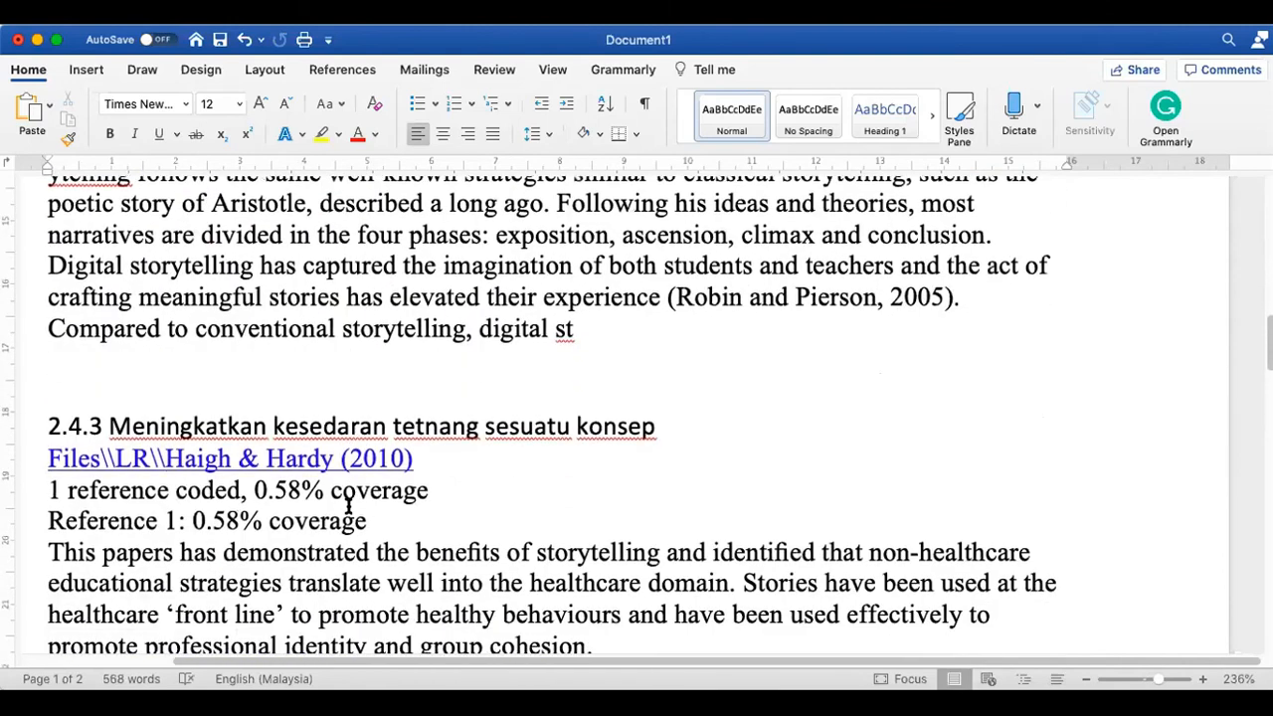
pyautogui.scroll(-2, 325, 484)
pyautogui.scroll(6, 326, 481)
pyautogui.scroll(5, 325, 481)
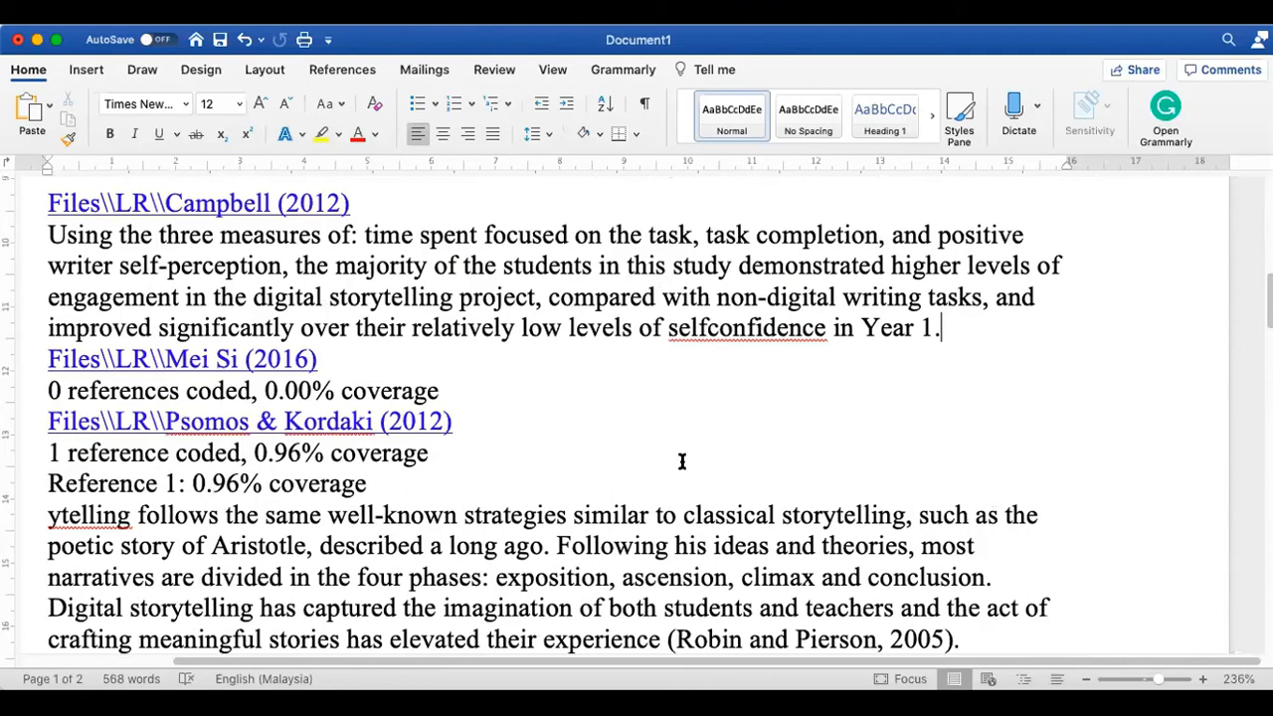
pyautogui.scroll(2, 761, 414)
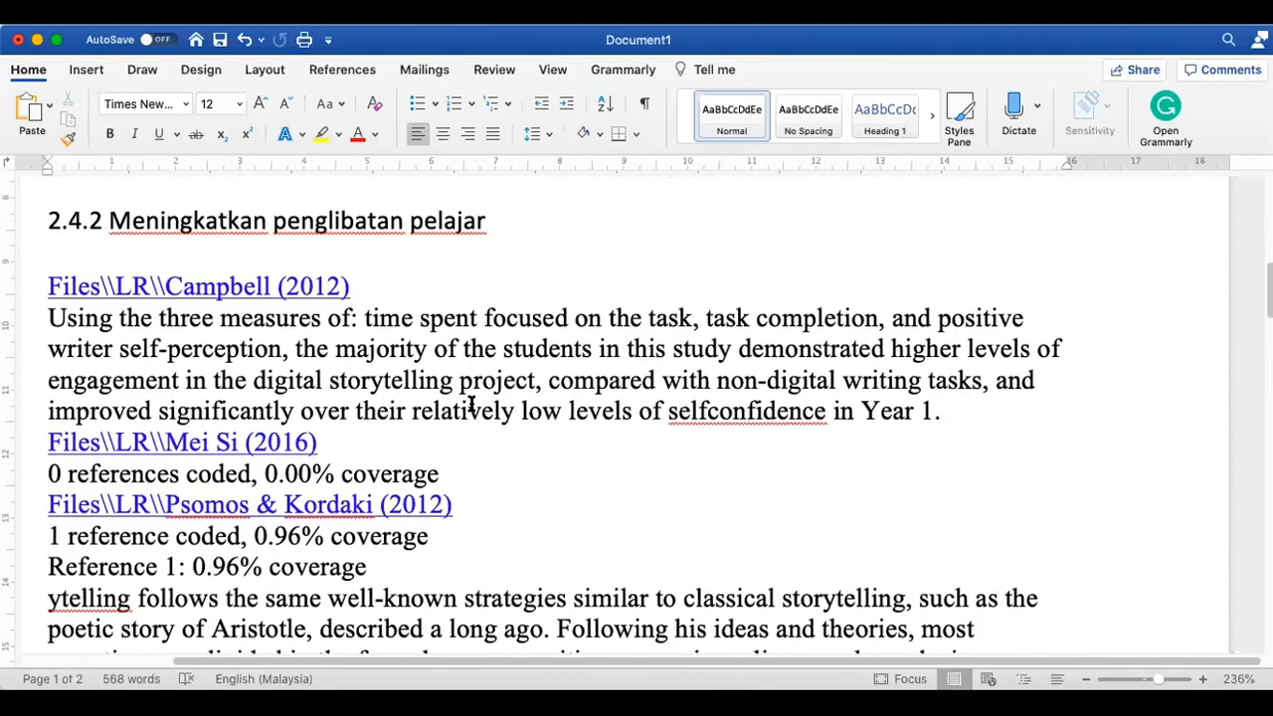
pyautogui.scroll(-1, 537, 437)
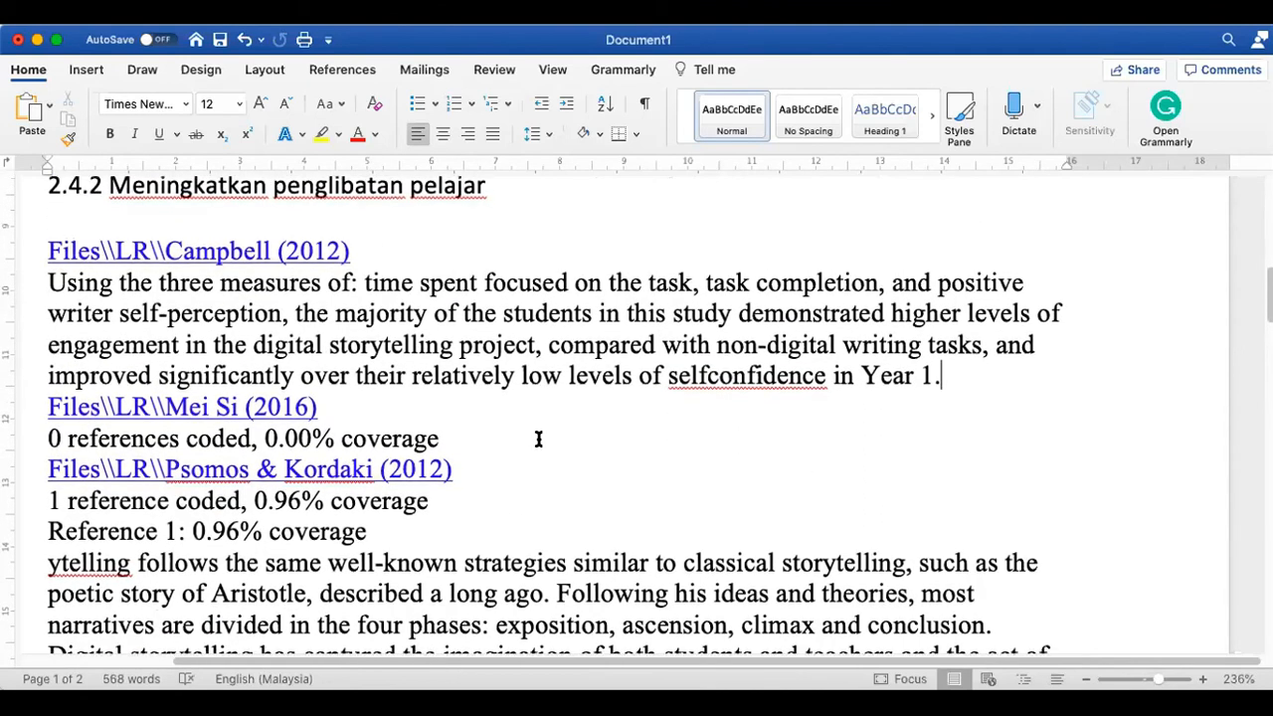
pyautogui.scroll(2, 537, 437)
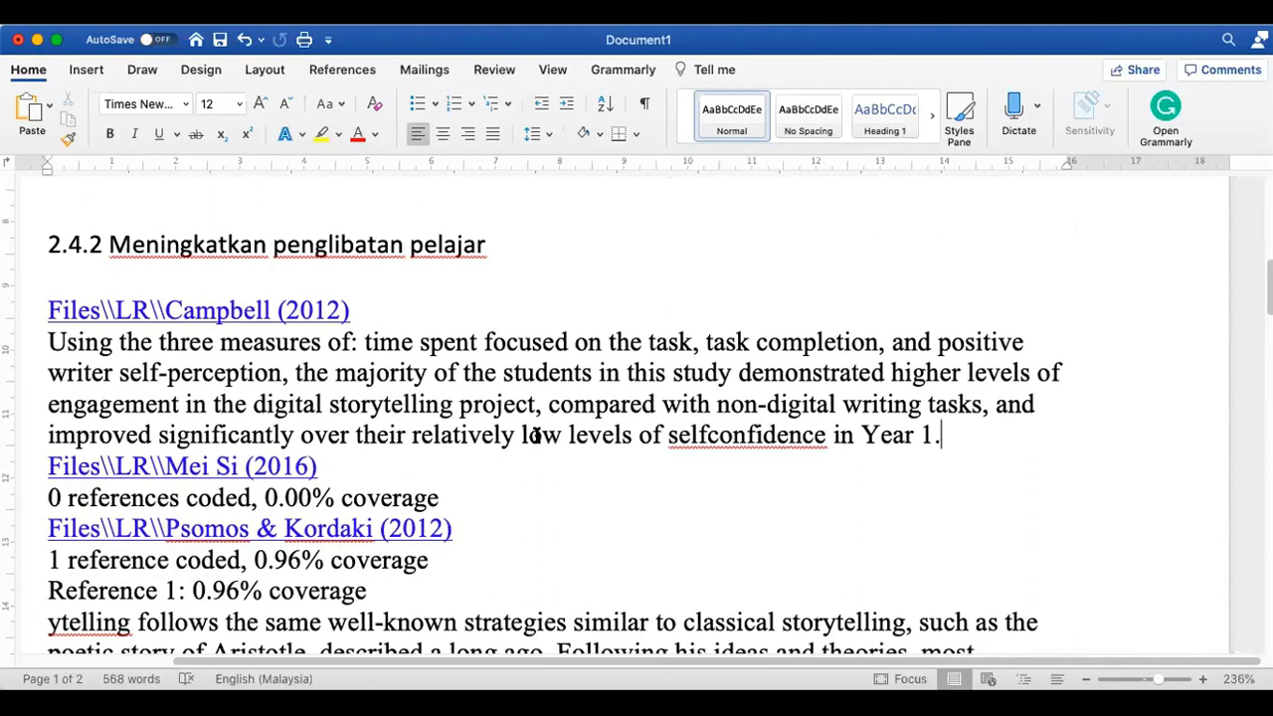